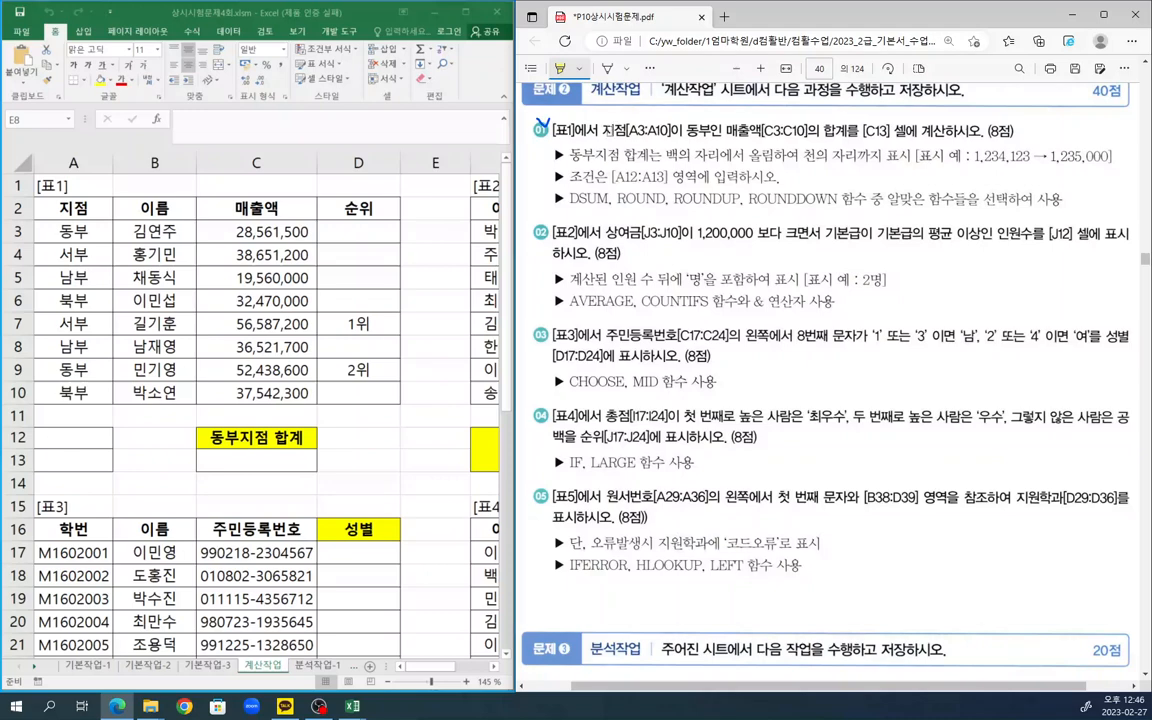
# - Highlight question 1's key phrases in the PDF: the branch and sales ranges, rounding up to thousands, the A12:A13 criteria area, DSUM and ROUNDUP
pyautogui.moveTo(602, 130); pyautogui.dragTo(858, 131)
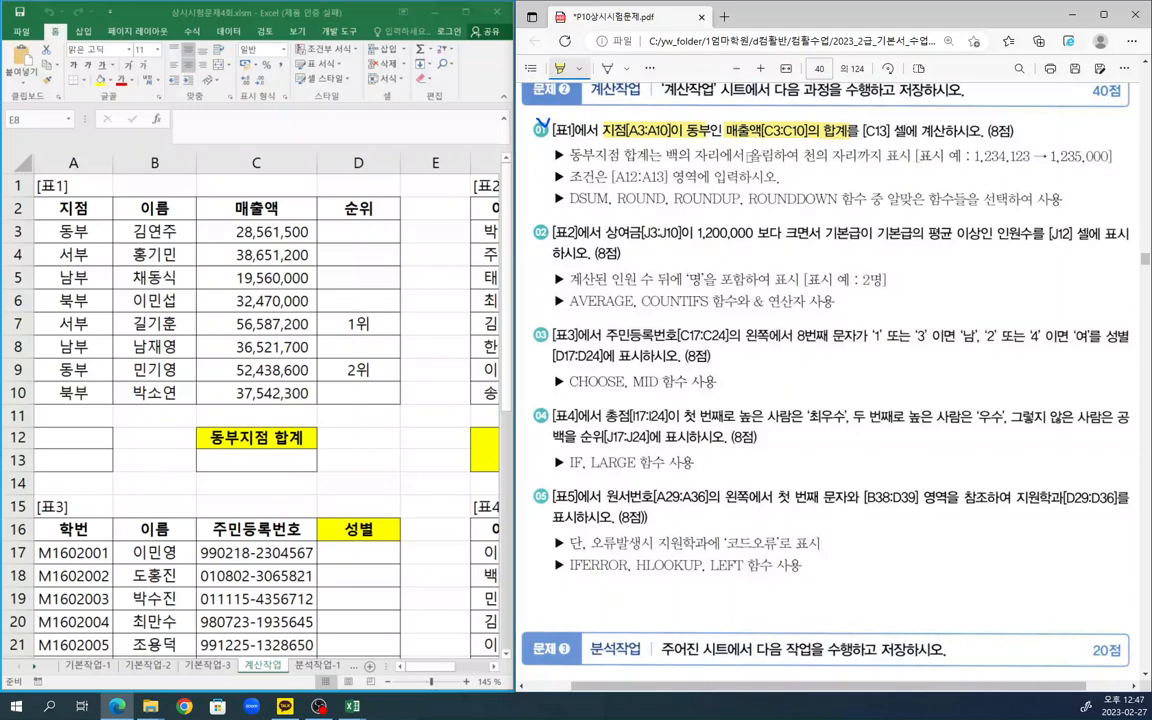
pyautogui.moveTo(749, 156); pyautogui.dragTo(914, 156)
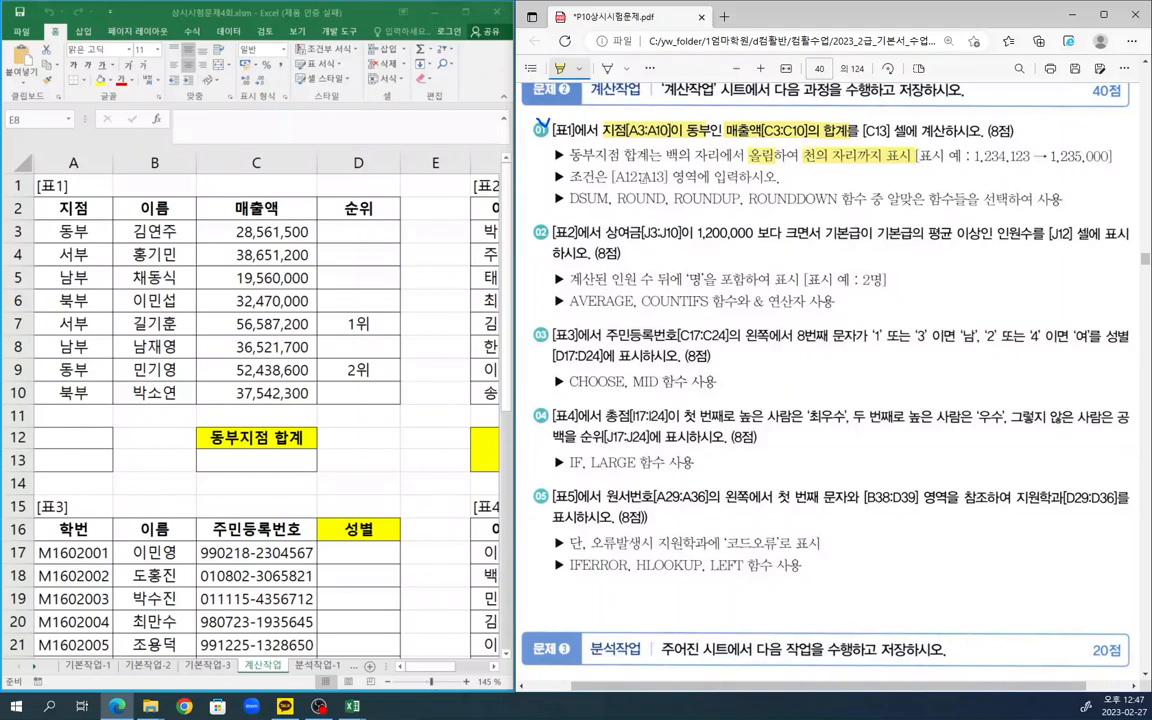
pyautogui.moveTo(611, 176); pyautogui.dragTo(669, 176)
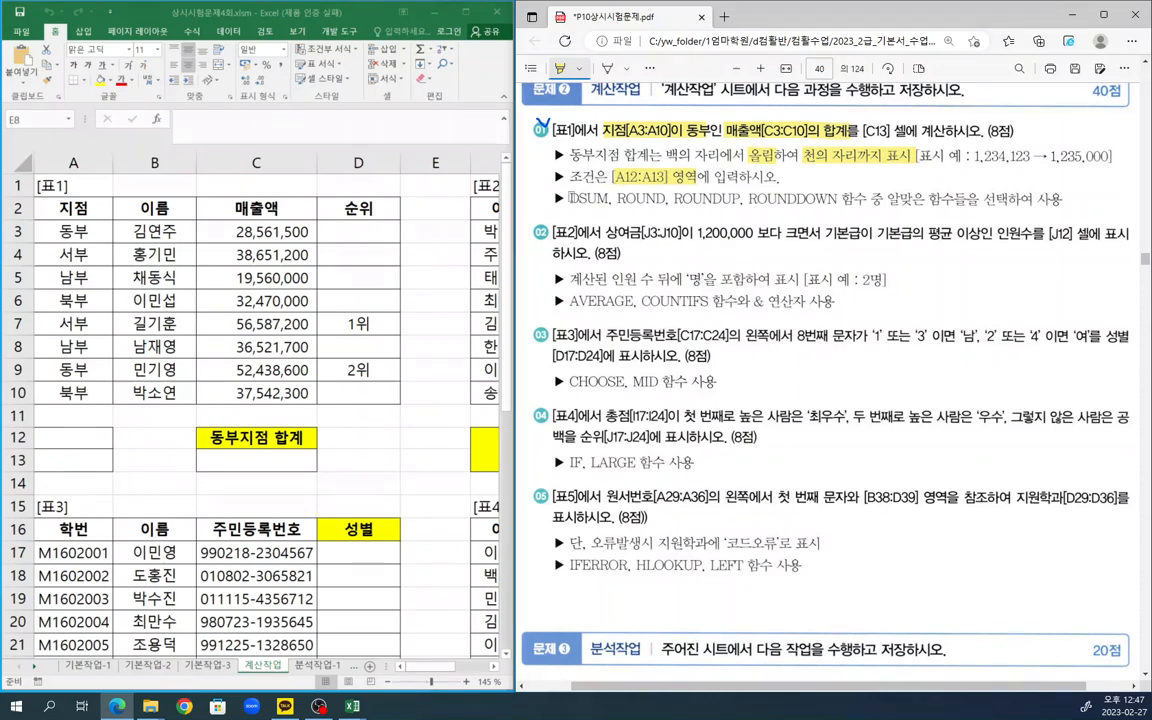
pyautogui.moveTo(572, 197); pyautogui.dragTo(611, 197)
pyautogui.moveTo(676, 197); pyautogui.dragTo(742, 197)
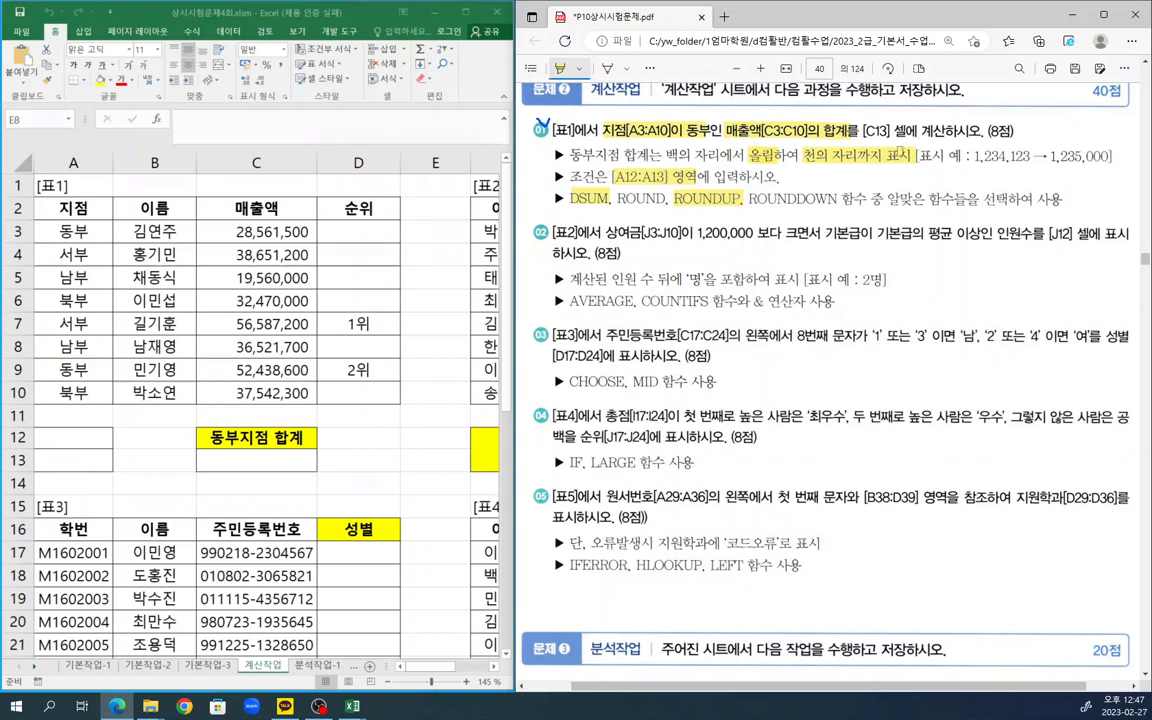
# - With the pen, underline 올림 and 천의 자리까지 표시 in question 1, mark the three zeros of the example and write -3 below
pyautogui.click(607, 68)
pyautogui.moveTo(750, 163); pyautogui.dragTo(907, 164)
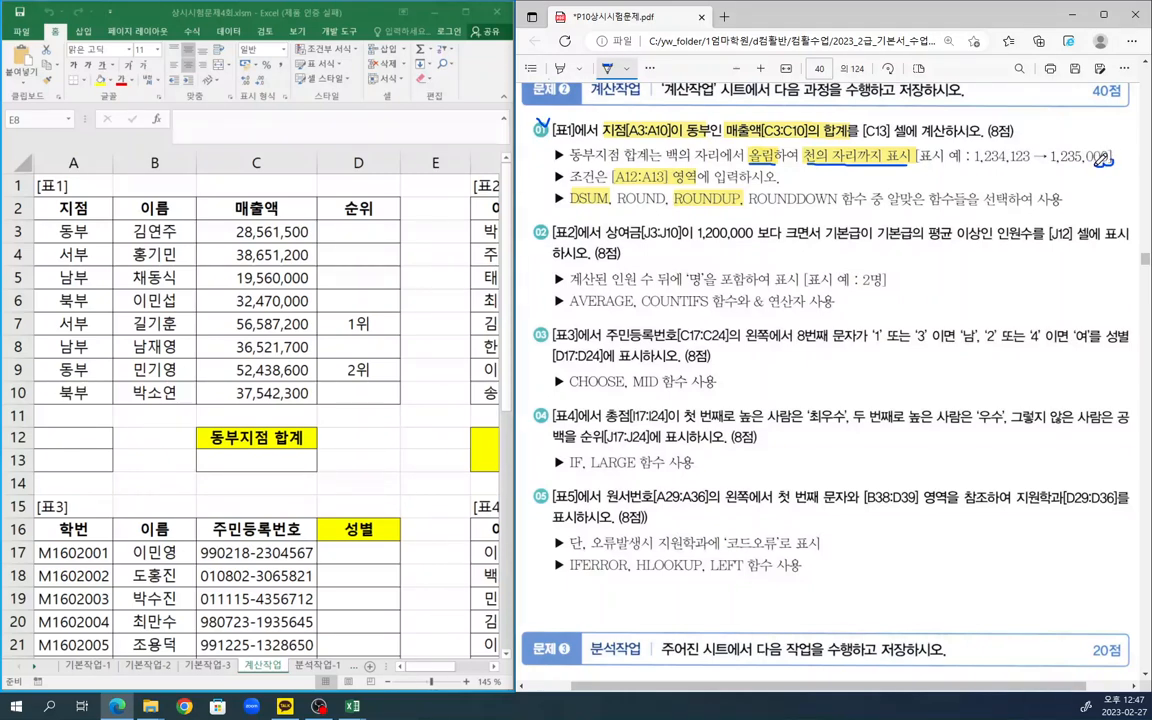
pyautogui.moveTo(1097, 165); pyautogui.dragTo(1086, 161)
pyautogui.moveTo(863, 179); pyautogui.dragTo(879, 184)
# - Switch to the function-writing workbook and enter dsum as 함수1 and roundup as 함수2 in the 중첩 sheet's nesting table
pyautogui.moveTo(355, 706)
pyautogui.click(311, 662)
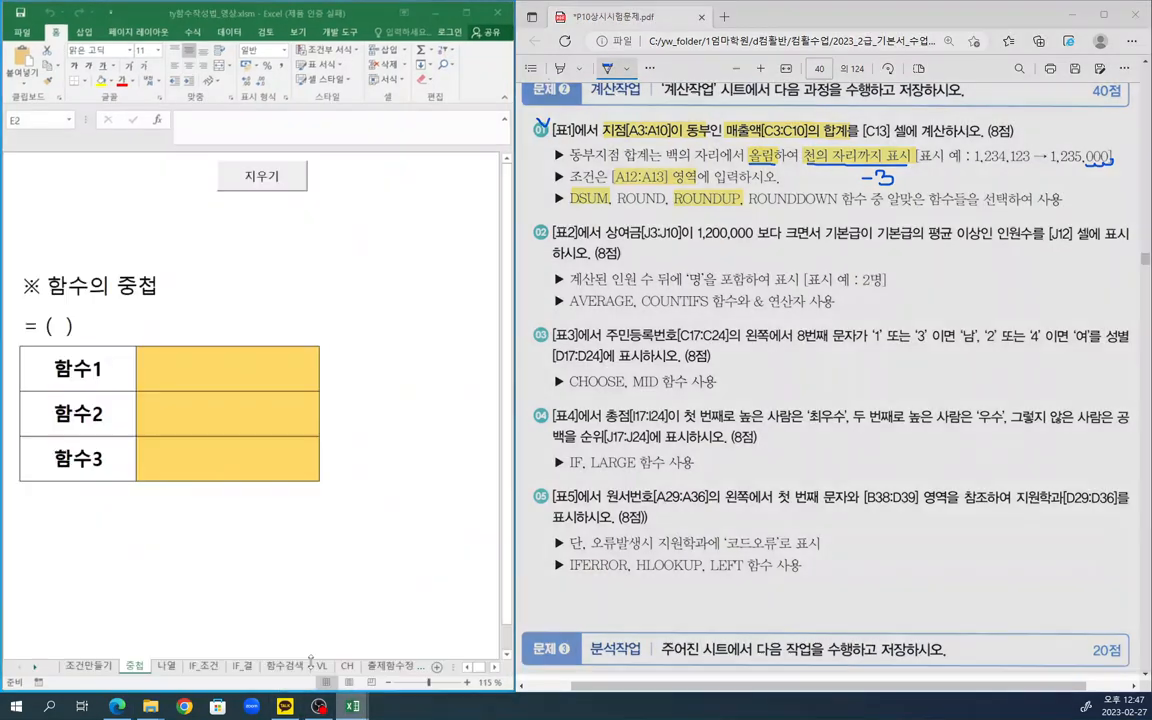
pyautogui.click(271, 383)
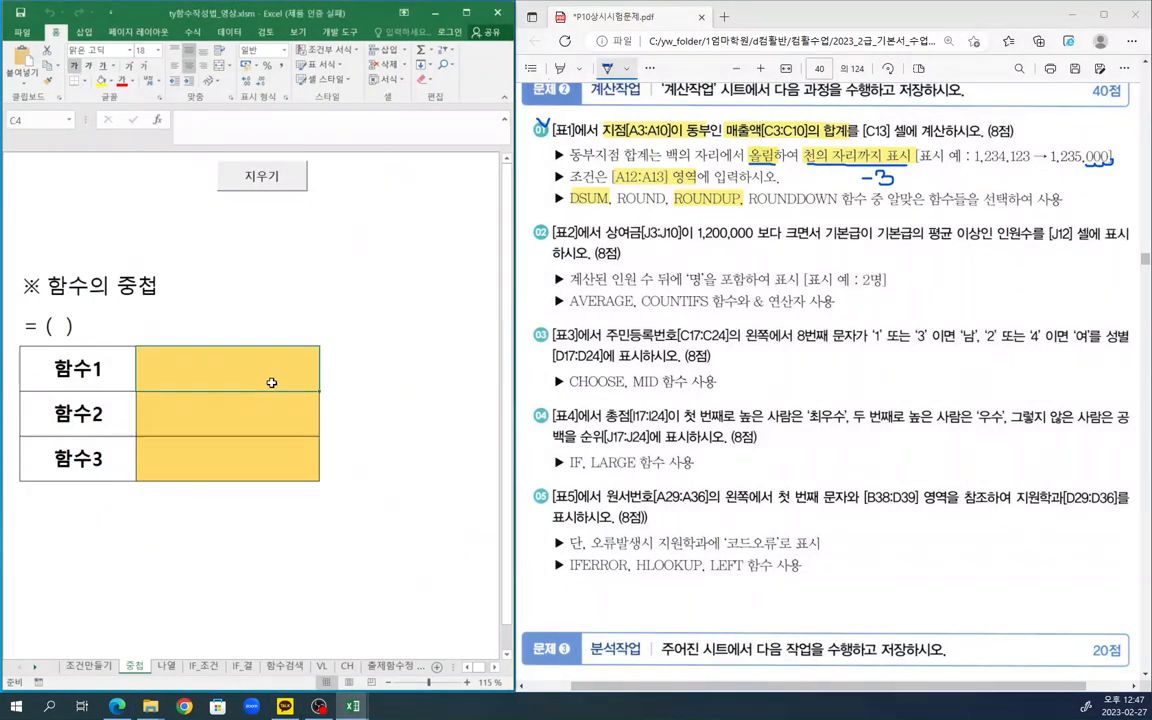
pyautogui.write('dsum')
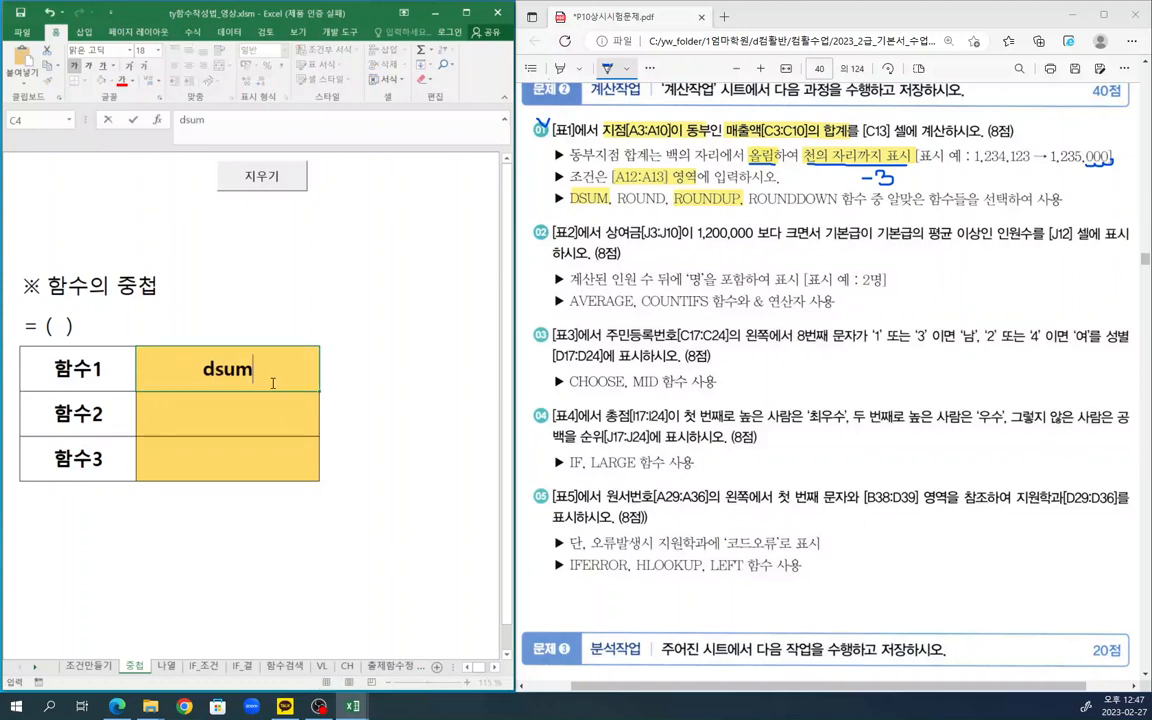
pyautogui.press('Return')
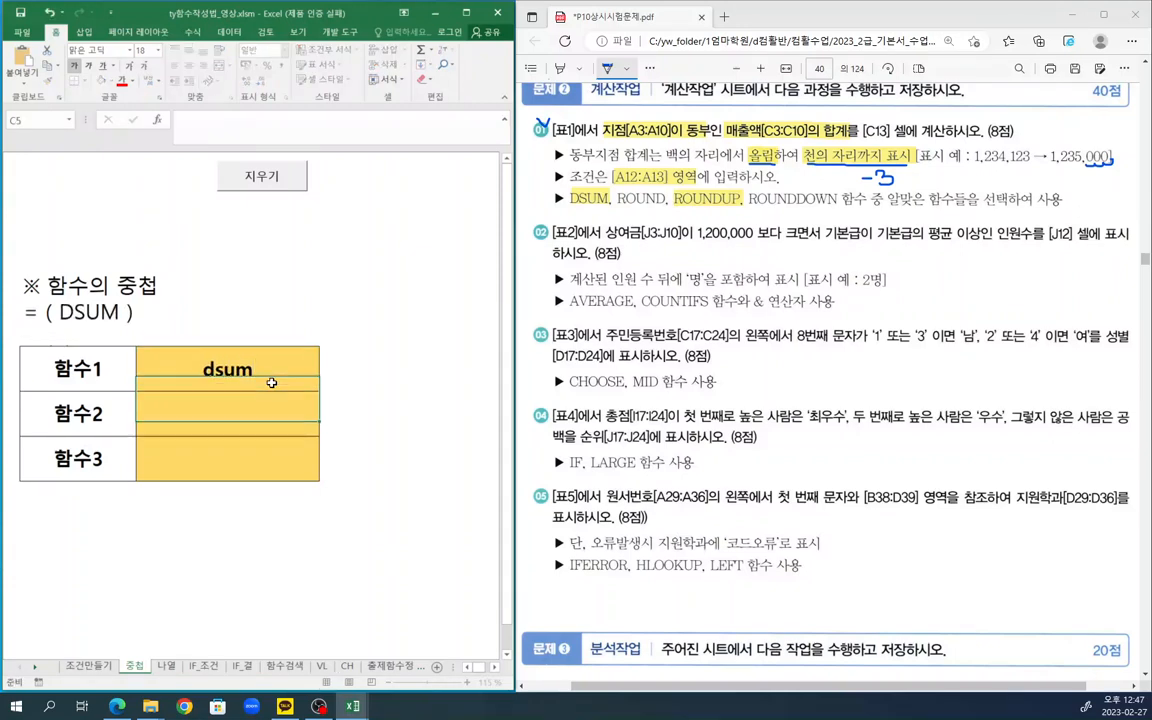
pyautogui.write('rou')
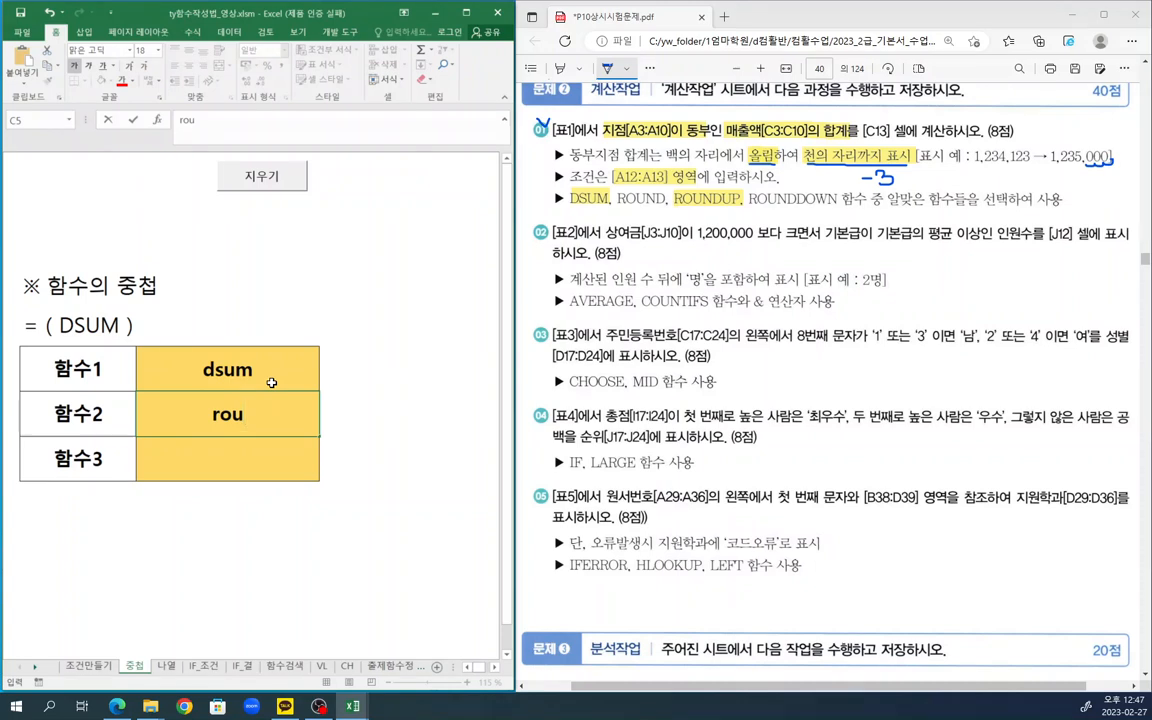
pyautogui.write('ndup')
pyautogui.click(271, 382)
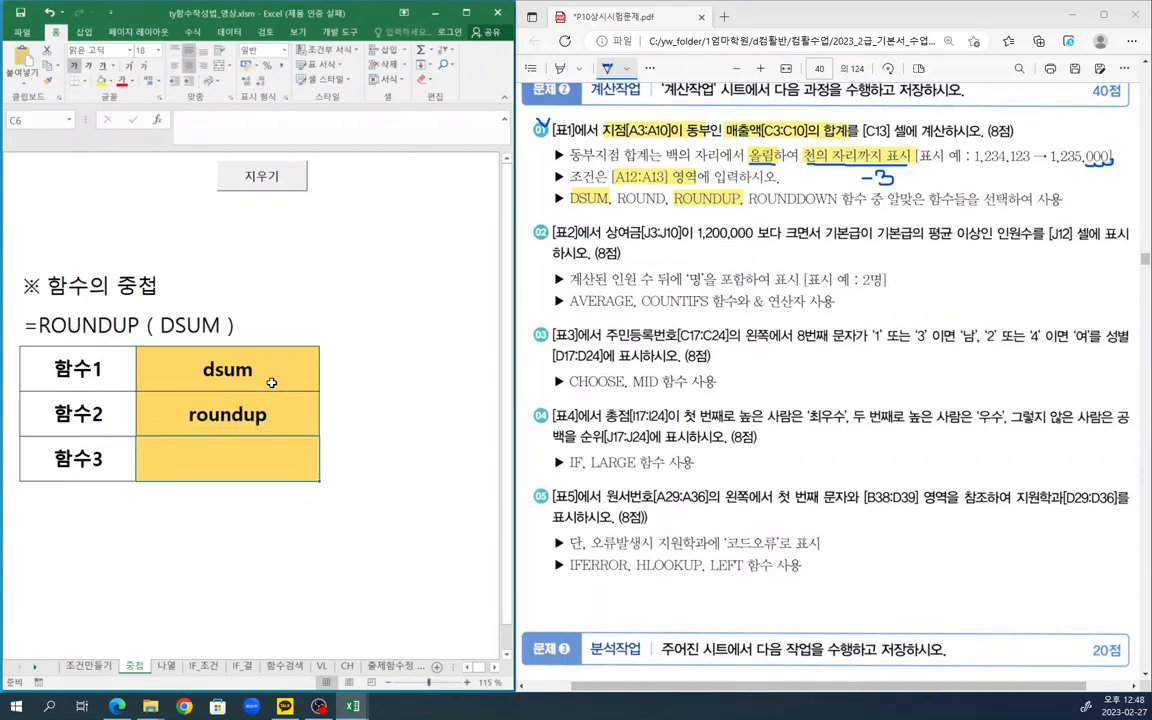
pyautogui.click(297, 423)
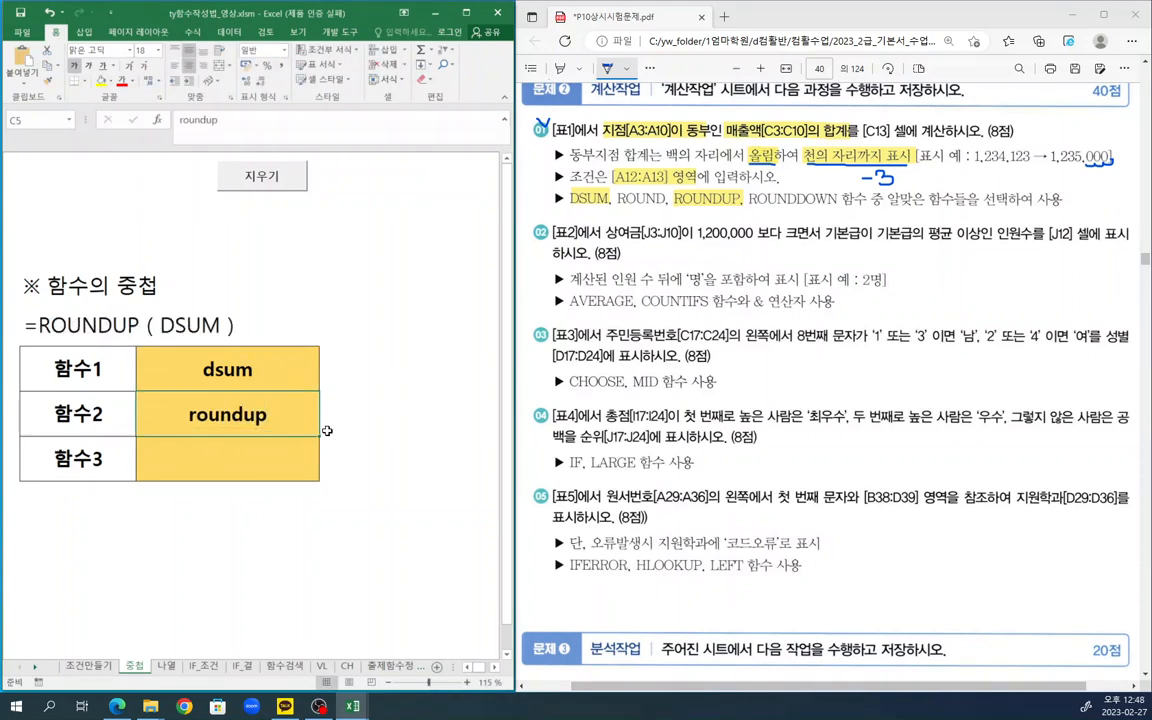
# - Switch back to the 상시시험문제4회 workbook and underline DSUM with the pen in the PDF's question 1
pyautogui.moveTo(352, 705)
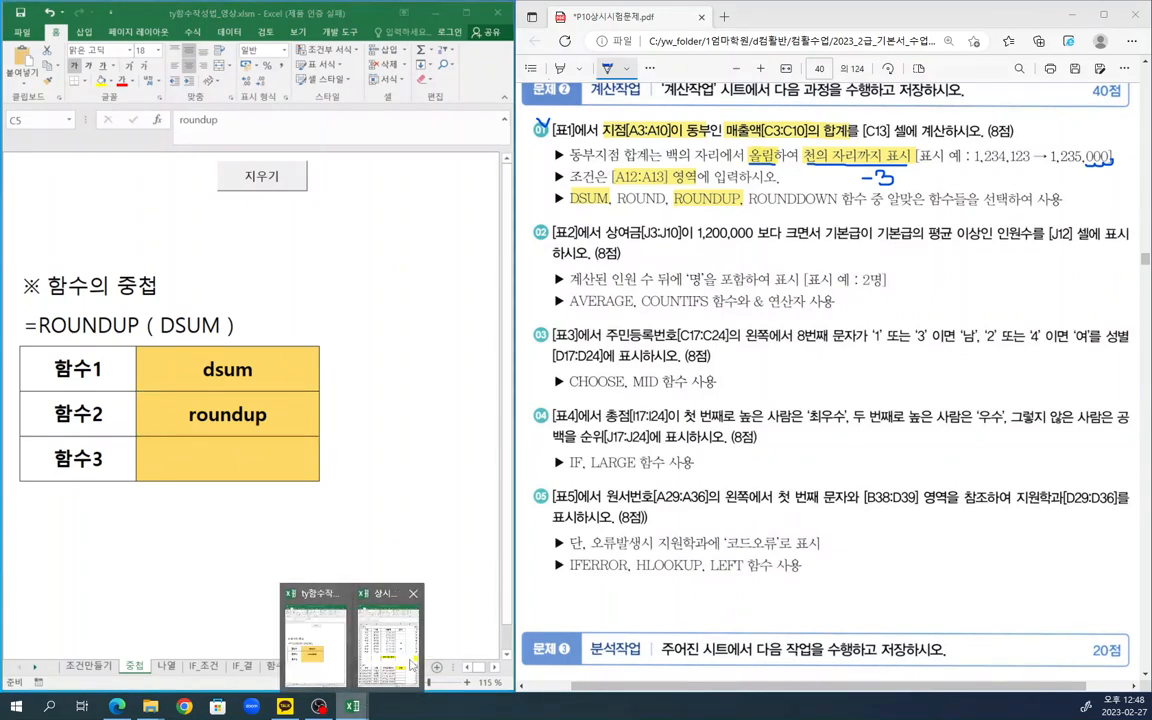
pyautogui.click(375, 618)
pyautogui.click(375, 419)
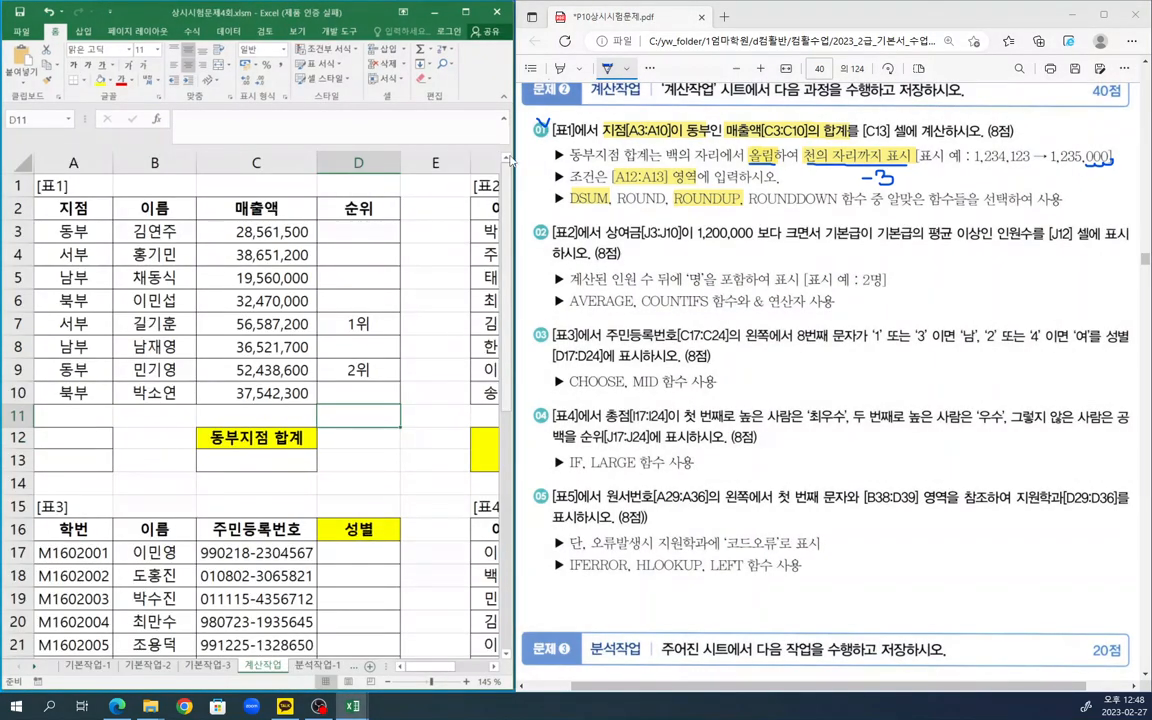
pyautogui.click(578, 198)
pyautogui.moveTo(572, 205); pyautogui.dragTo(608, 205)
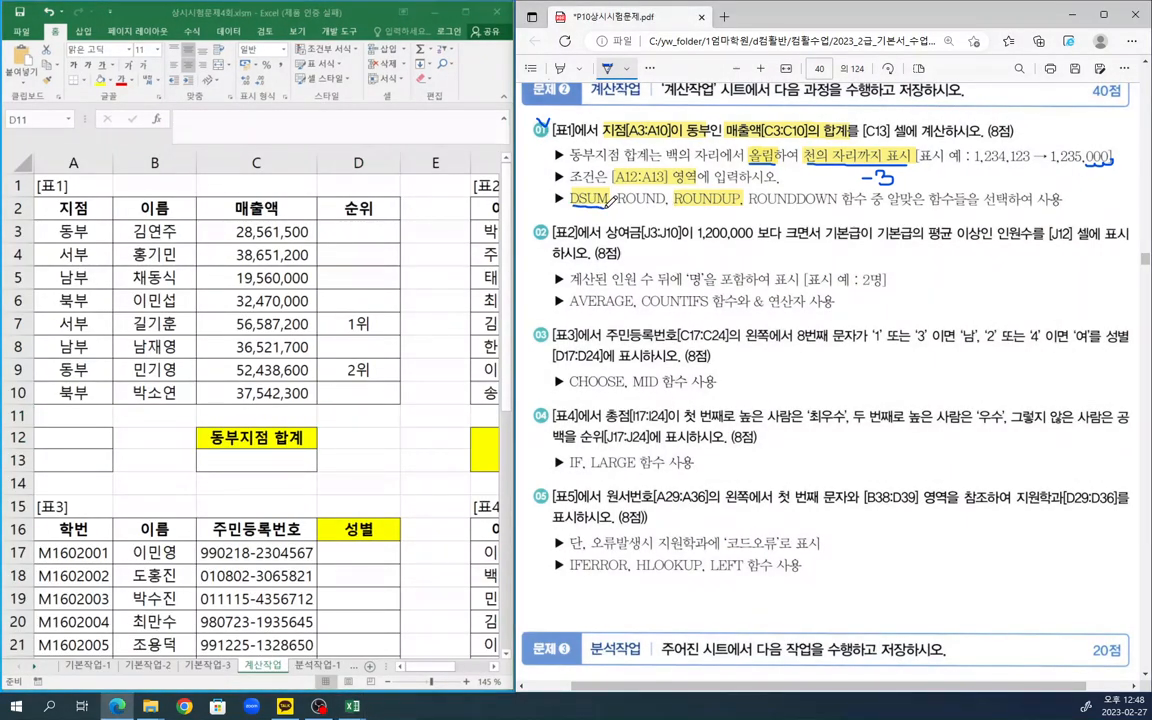
# - Copy the 지점 heading and 동부 from A2:A3 into A12:A13 as the criteria range
pyautogui.click(84, 448)
pyautogui.moveTo(88, 440); pyautogui.dragTo(92, 456)
pyautogui.click(134, 443)
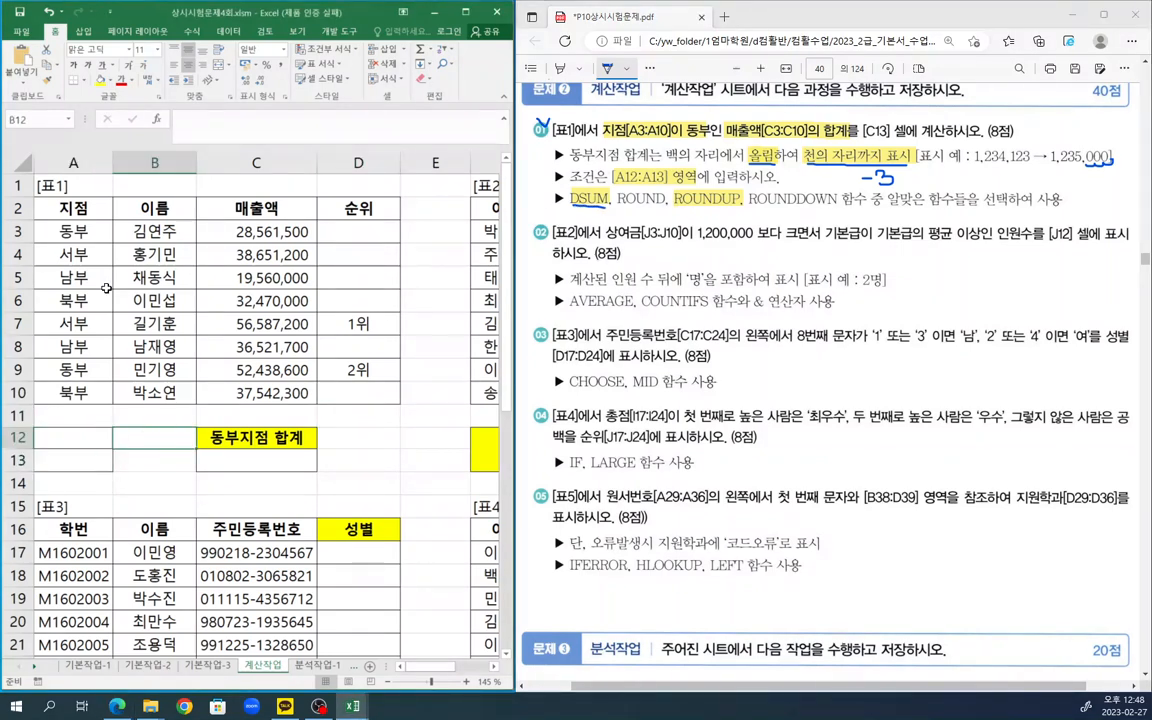
pyautogui.click(88, 210)
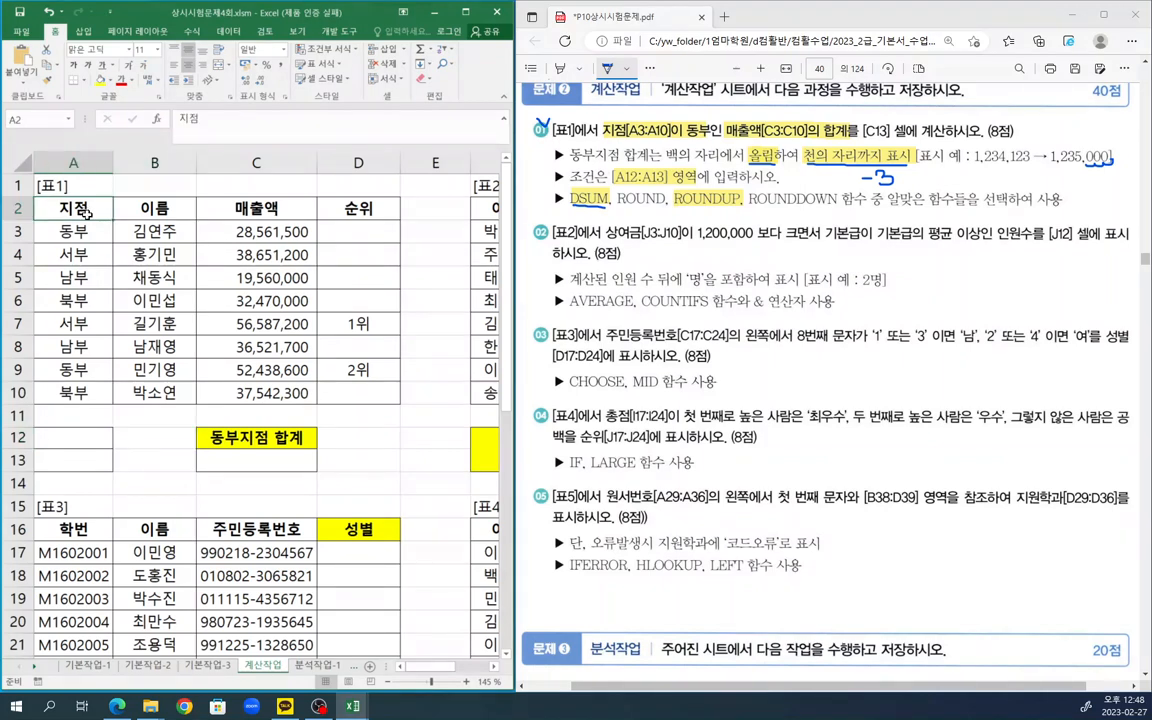
pyautogui.moveTo(88, 210); pyautogui.dragTo(86, 230)
pyautogui.hotkey('ctrl', 'c')
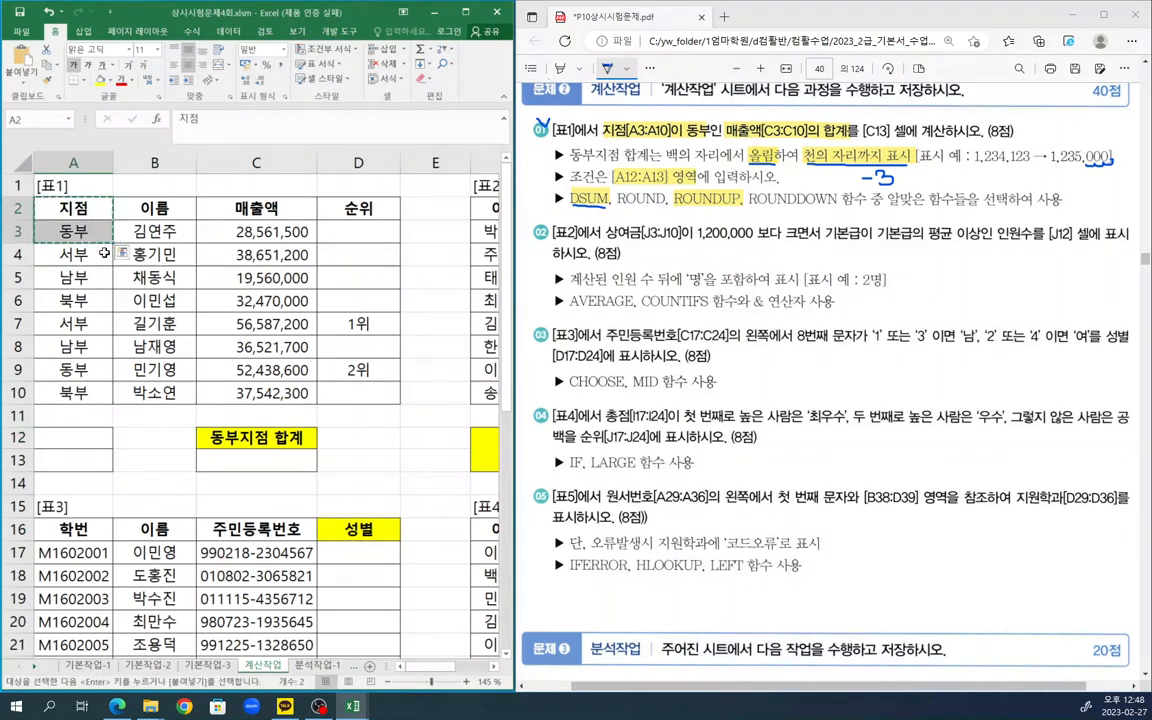
pyautogui.click(84, 437)
pyautogui.hotkey('ctrl', 'v')
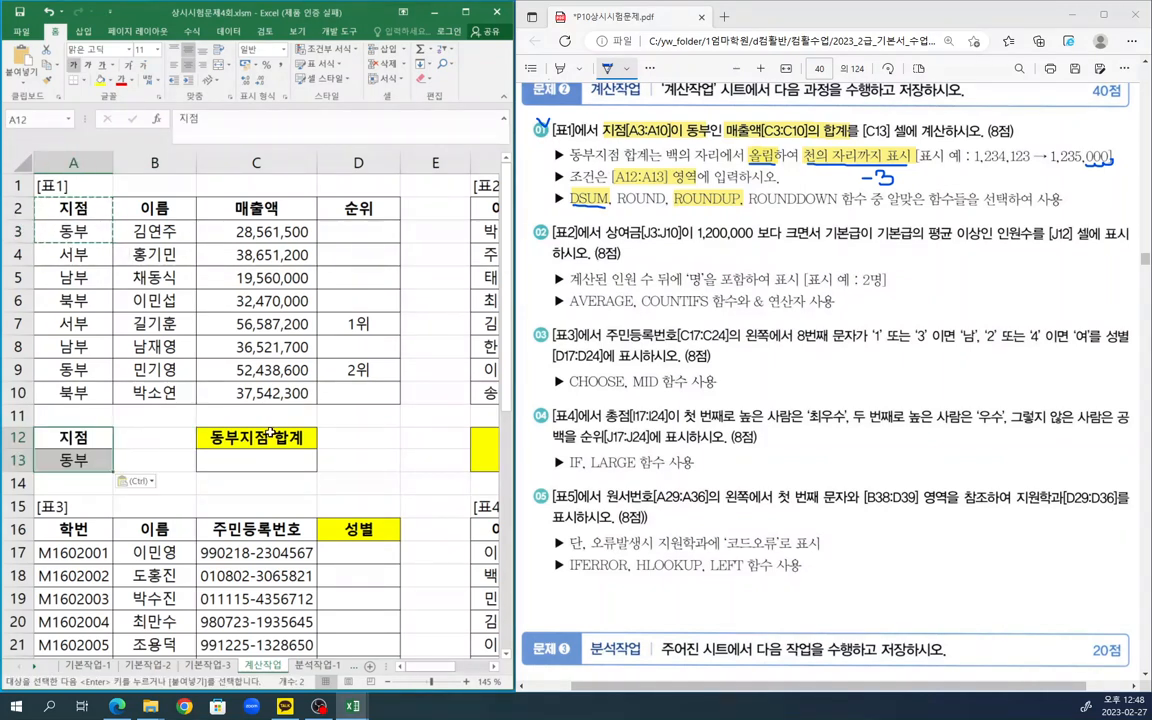
# - Start a DSUM formula in cell C13 and open its function arguments beside 표1
pyautogui.click(256, 460)
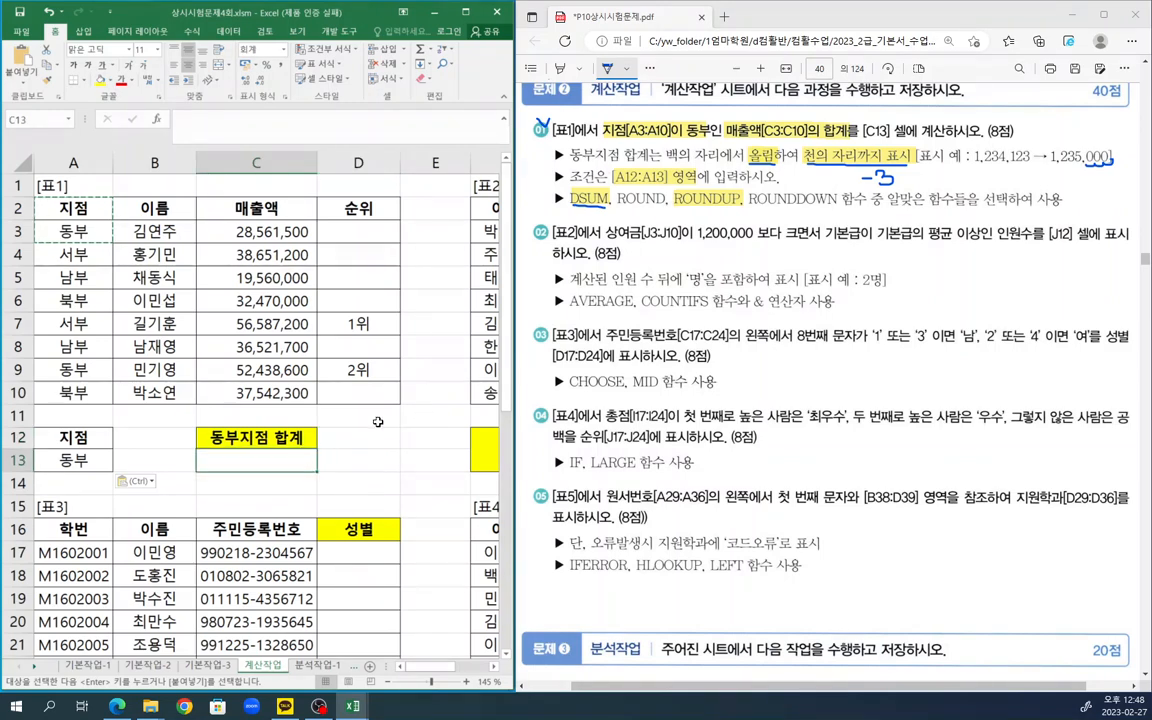
pyautogui.press('Escape')
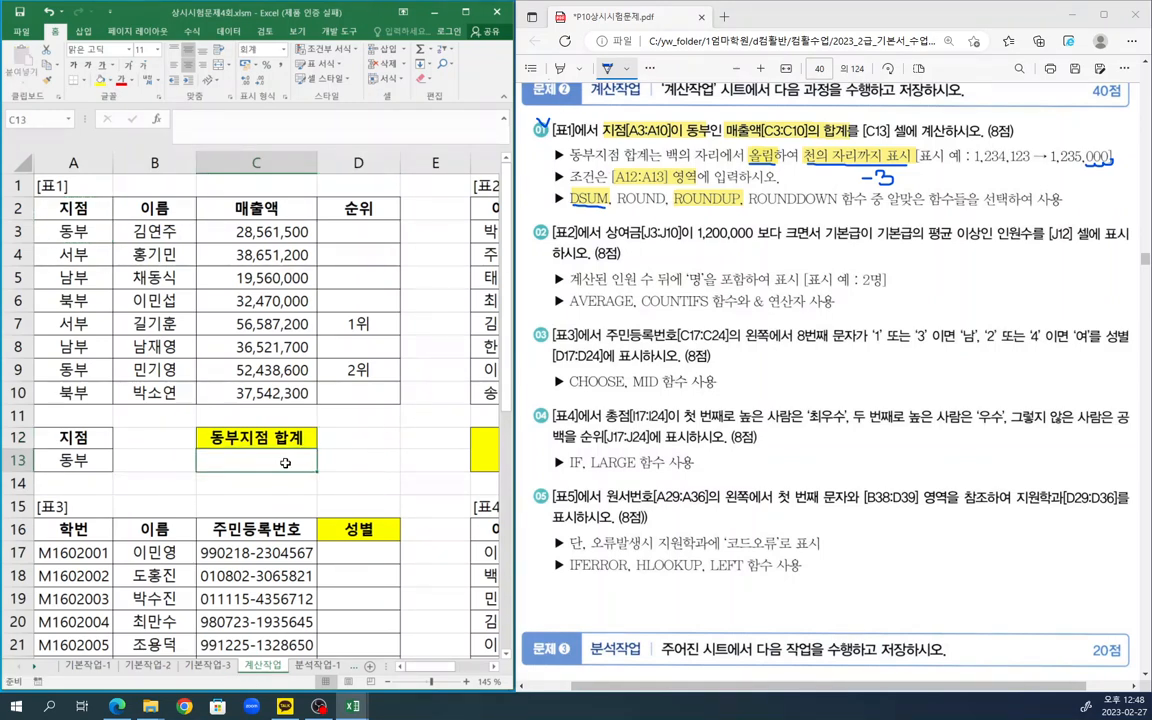
pyautogui.write('=')
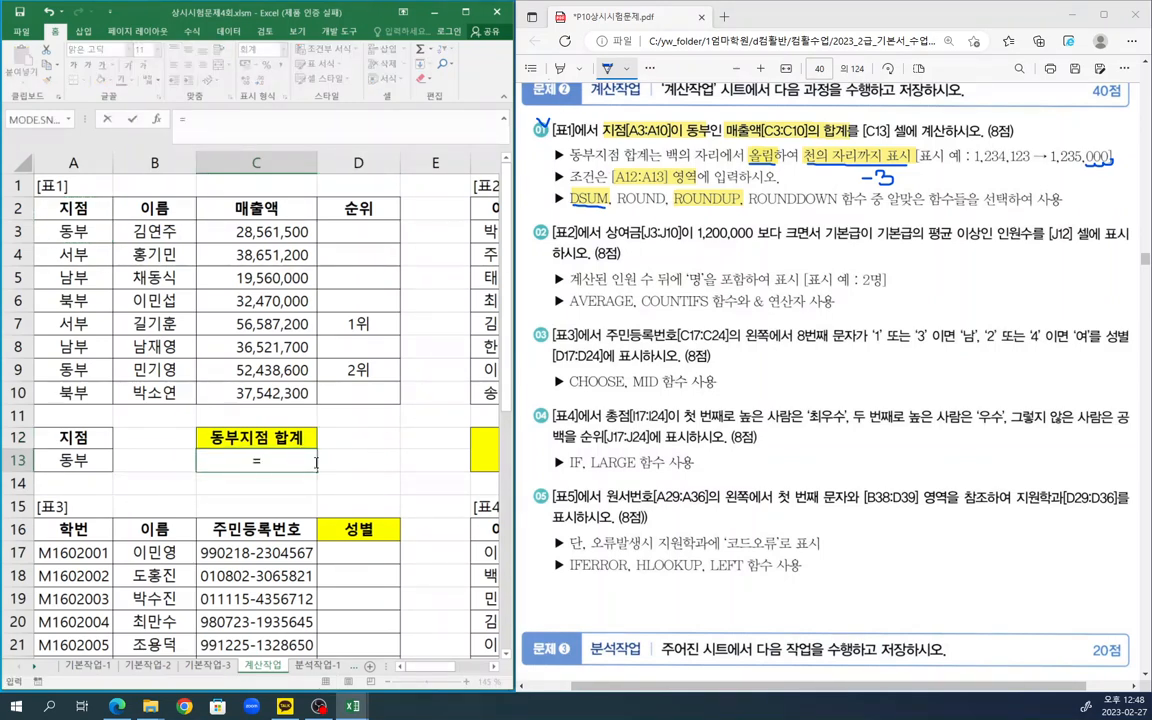
pyautogui.write('dsum')
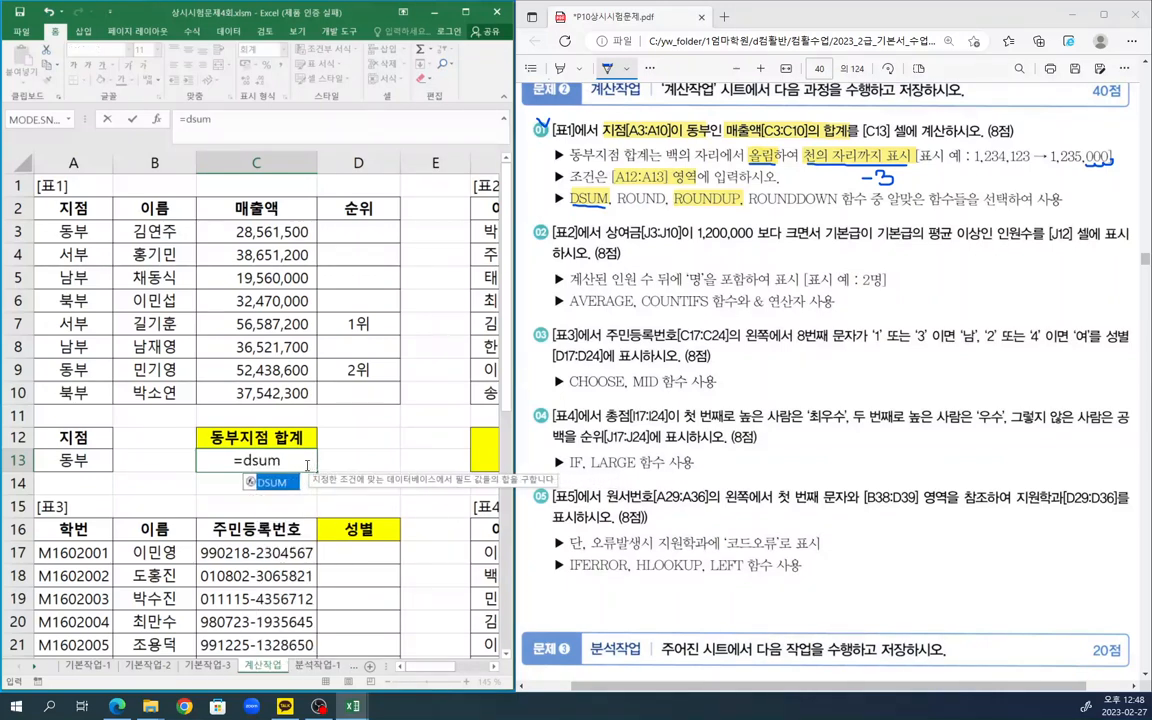
pyautogui.doubleClick(278, 484)
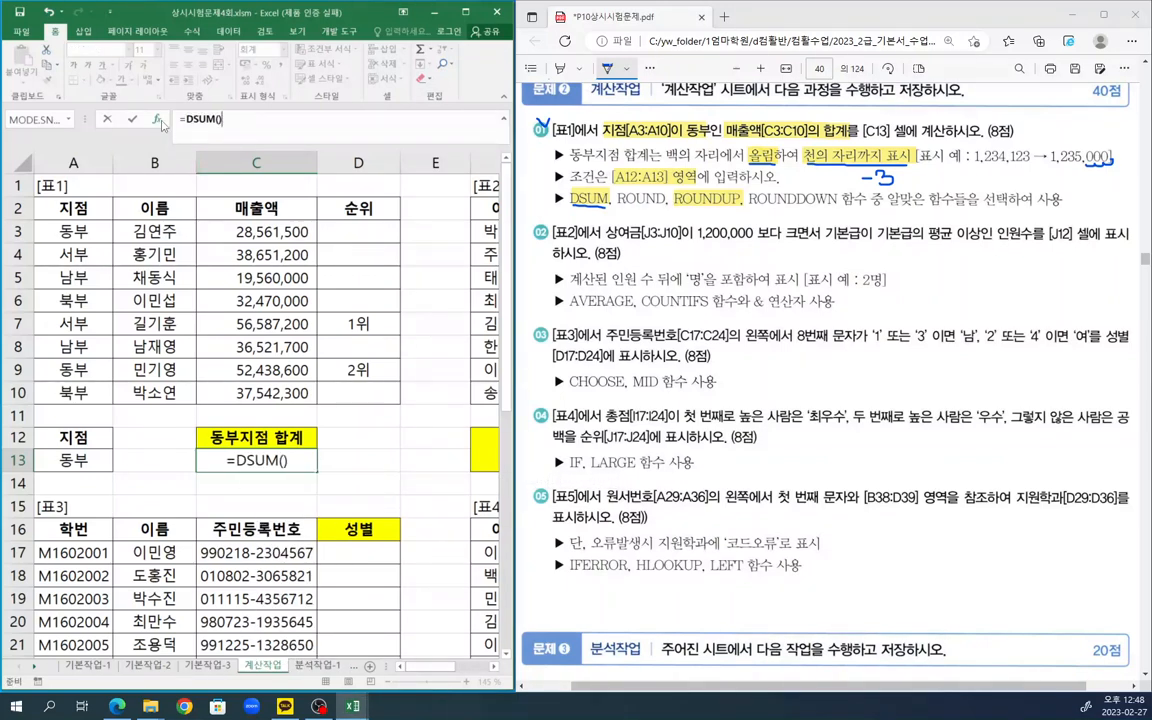
pyautogui.click(156, 118)
pyautogui.moveTo(410, 243); pyautogui.dragTo(519, 243)
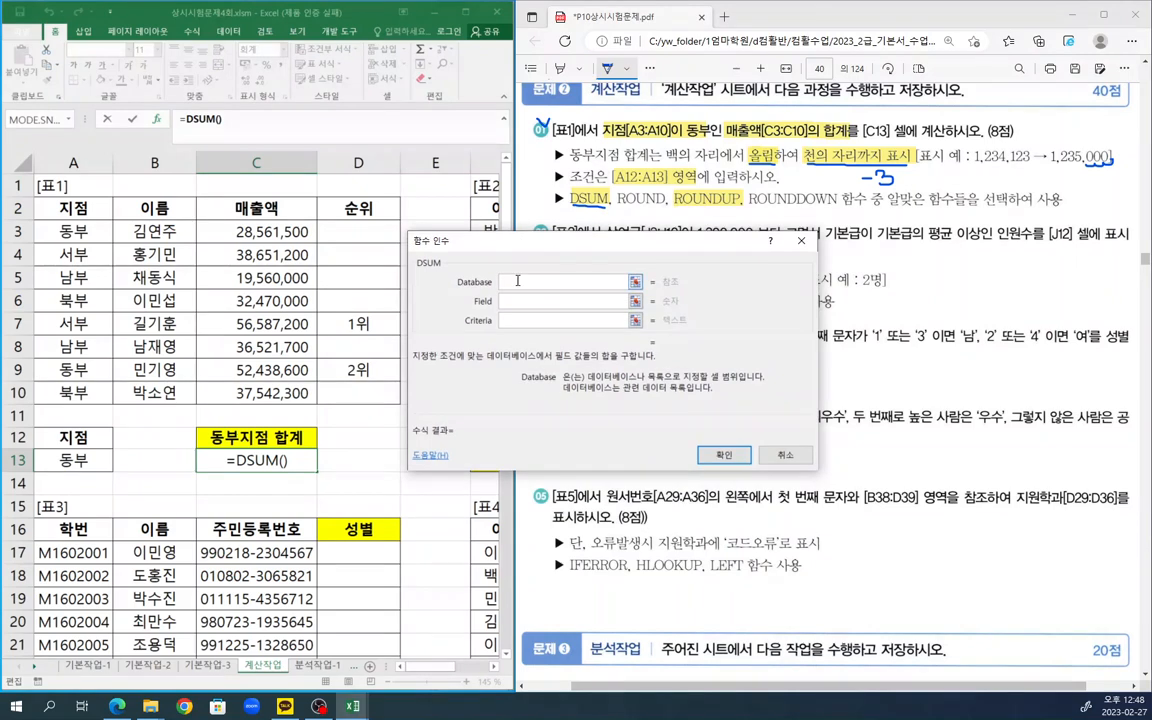
# - Set DSUM's Database to A2:D10, Field to C2 and Criteria to A12:A13, and accept the formula
pyautogui.moveTo(68, 204); pyautogui.dragTo(365, 392)
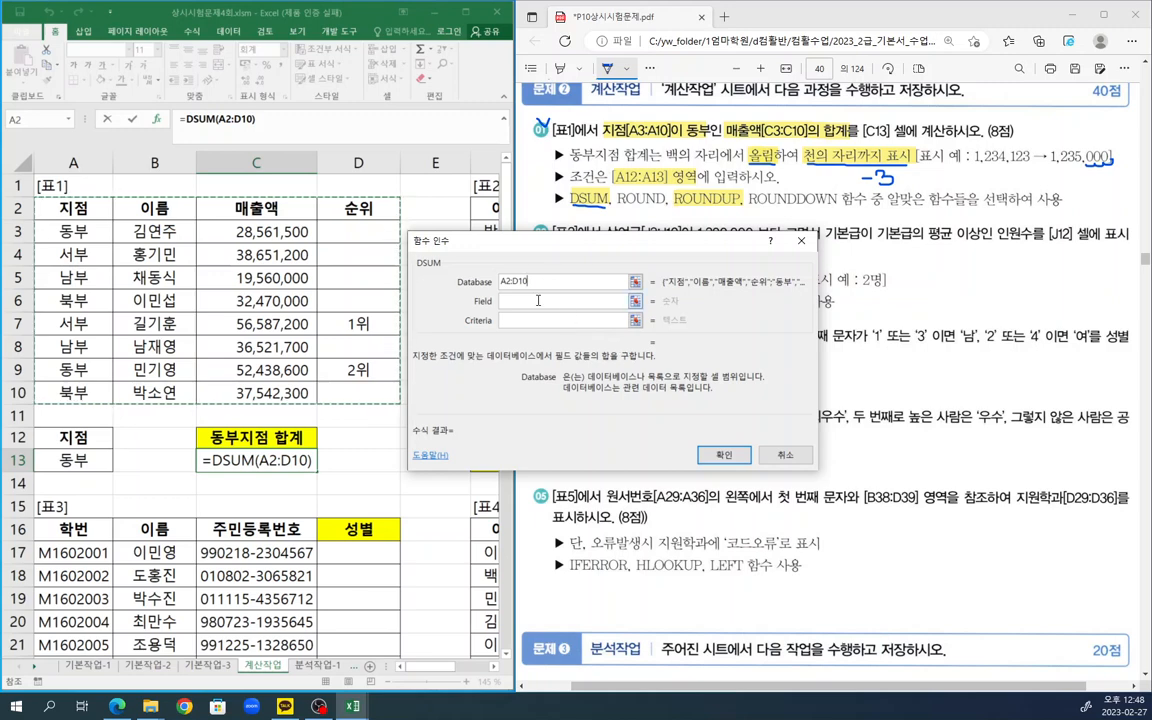
pyautogui.click(533, 300)
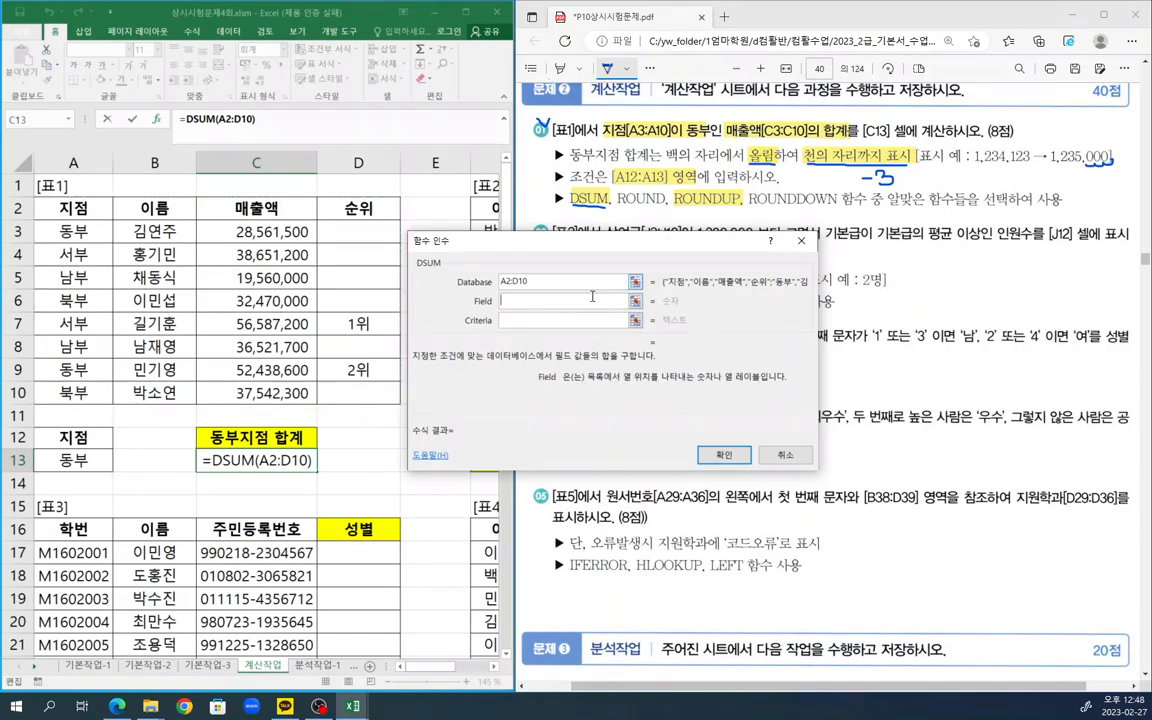
pyautogui.click(255, 207)
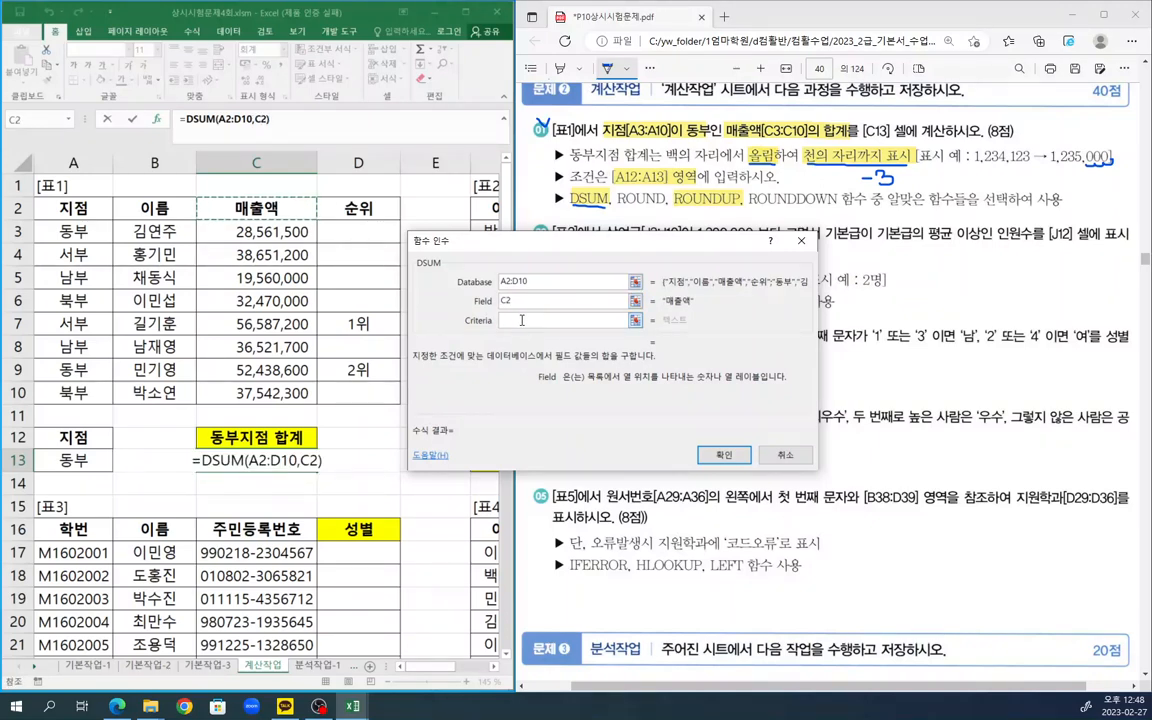
pyautogui.press('Tab')
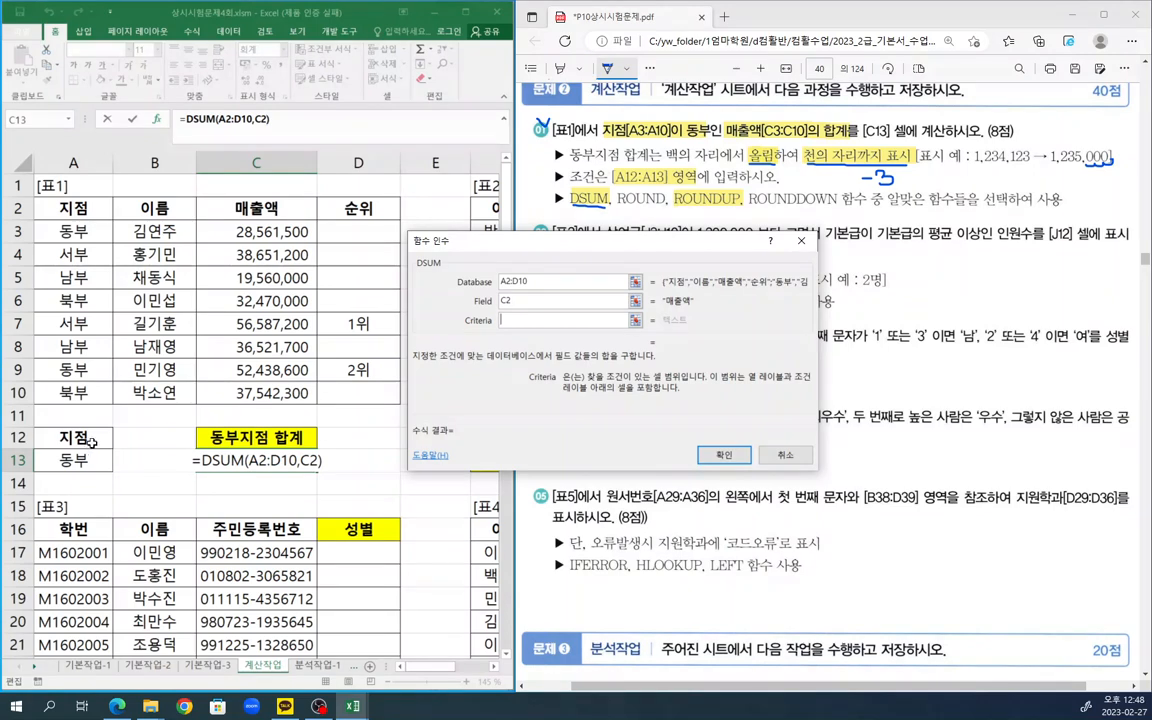
pyautogui.moveTo(73, 437); pyautogui.dragTo(74, 460)
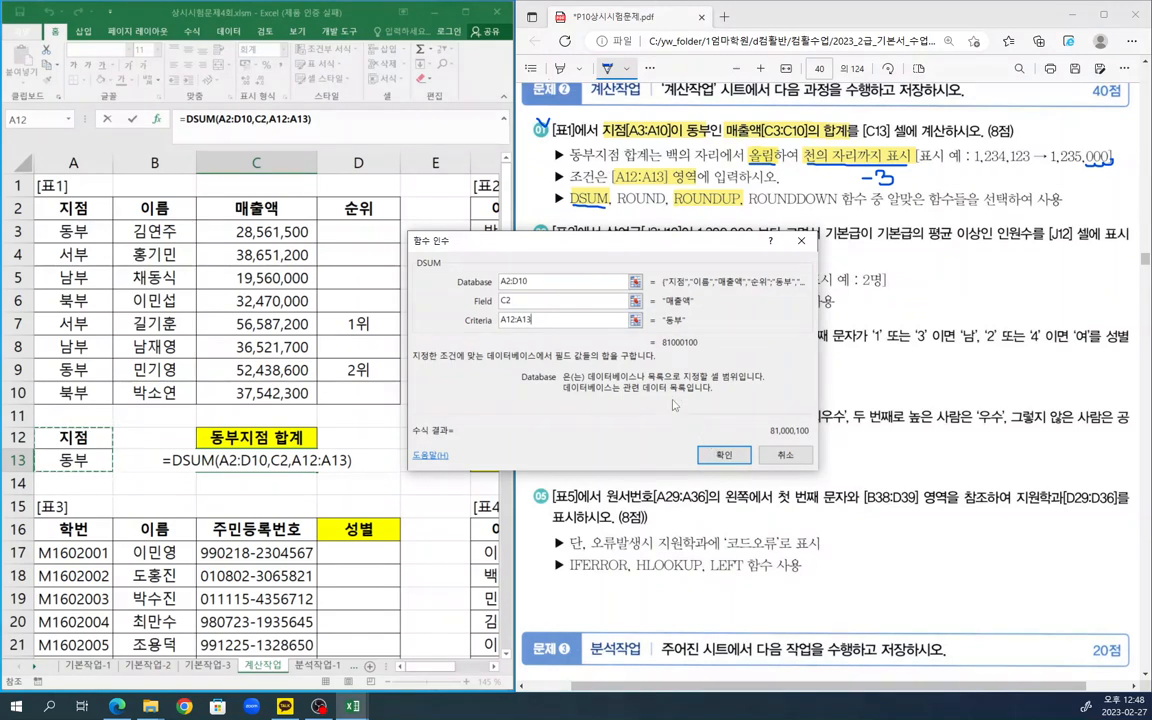
pyautogui.click(724, 455)
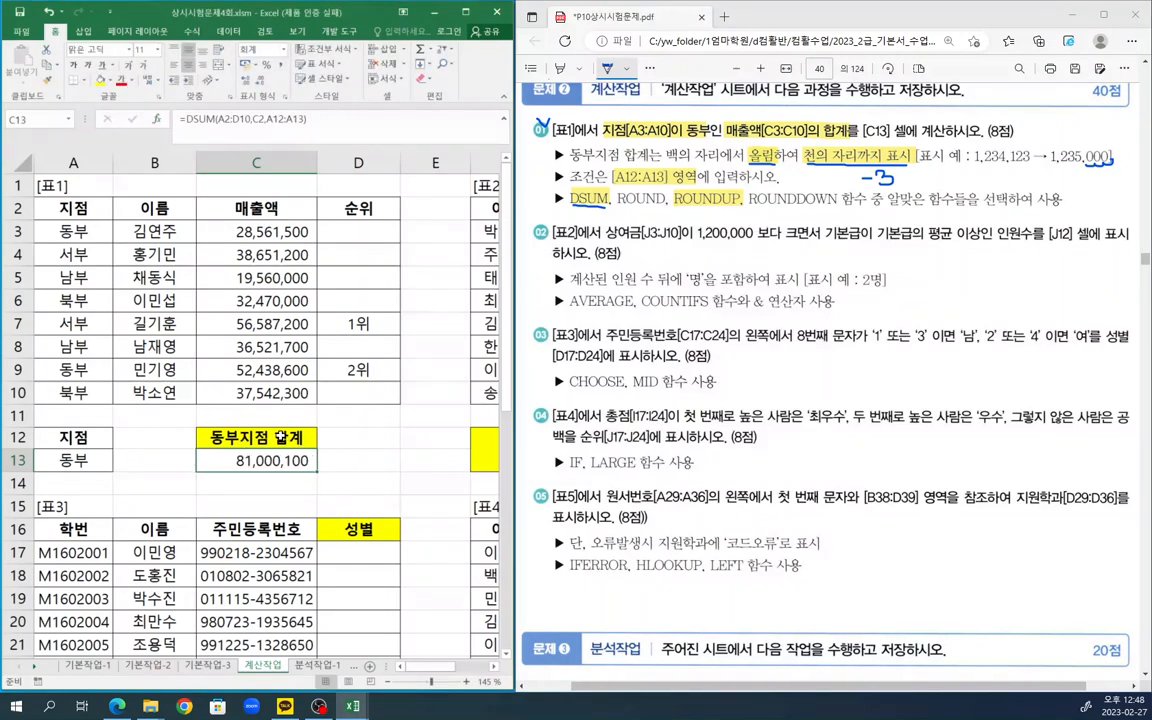
# - Underline ROUNDUP in the PDF's question 1, wrap cell C13's DSUM formula in ROUNDUP and open the ROUNDUP function arguments
pyautogui.moveTo(675, 206); pyautogui.dragTo(750, 207)
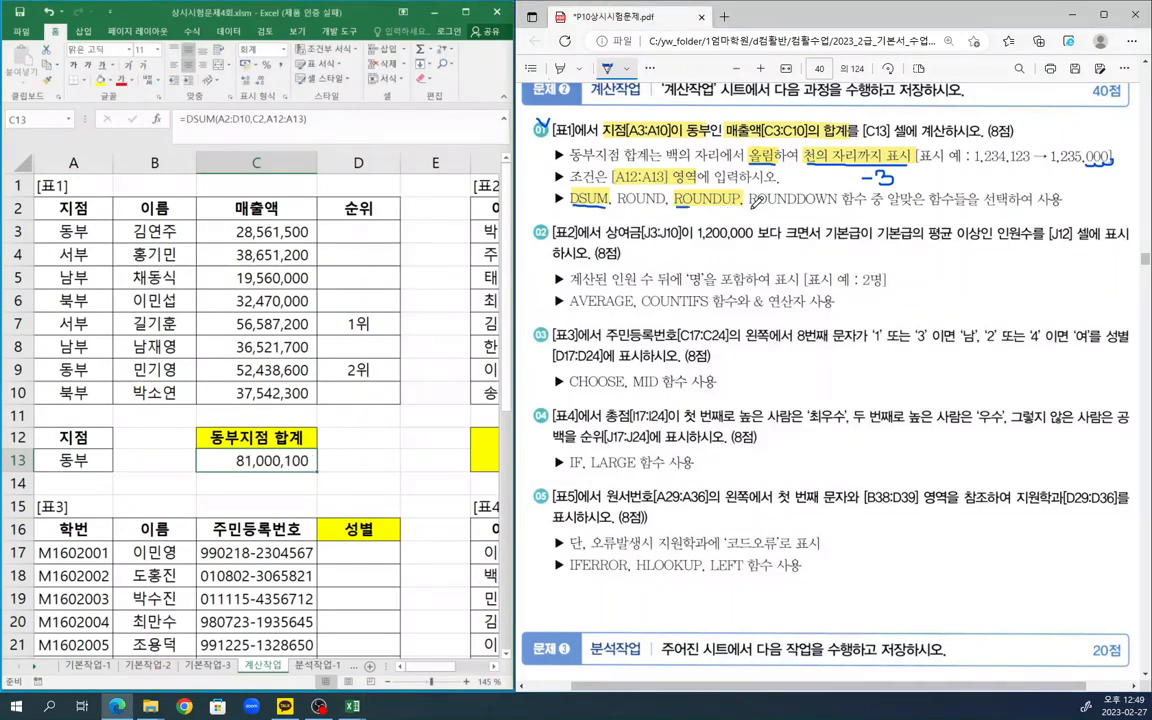
pyautogui.click(280, 462)
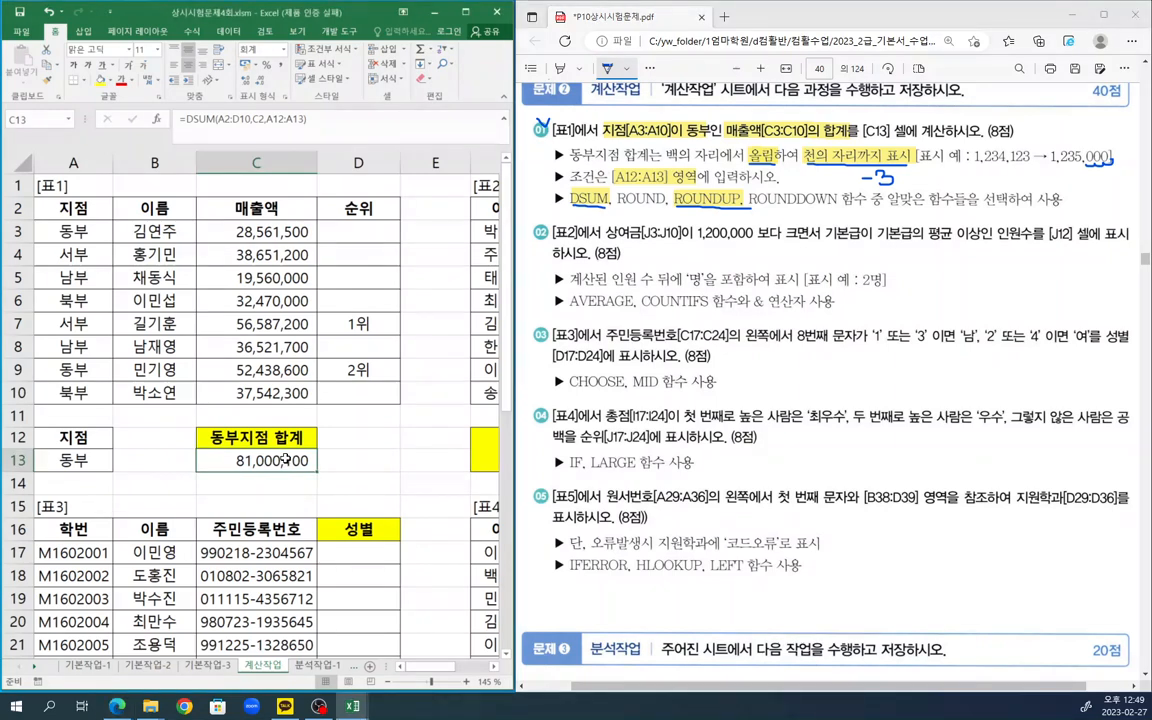
pyautogui.click(186, 120)
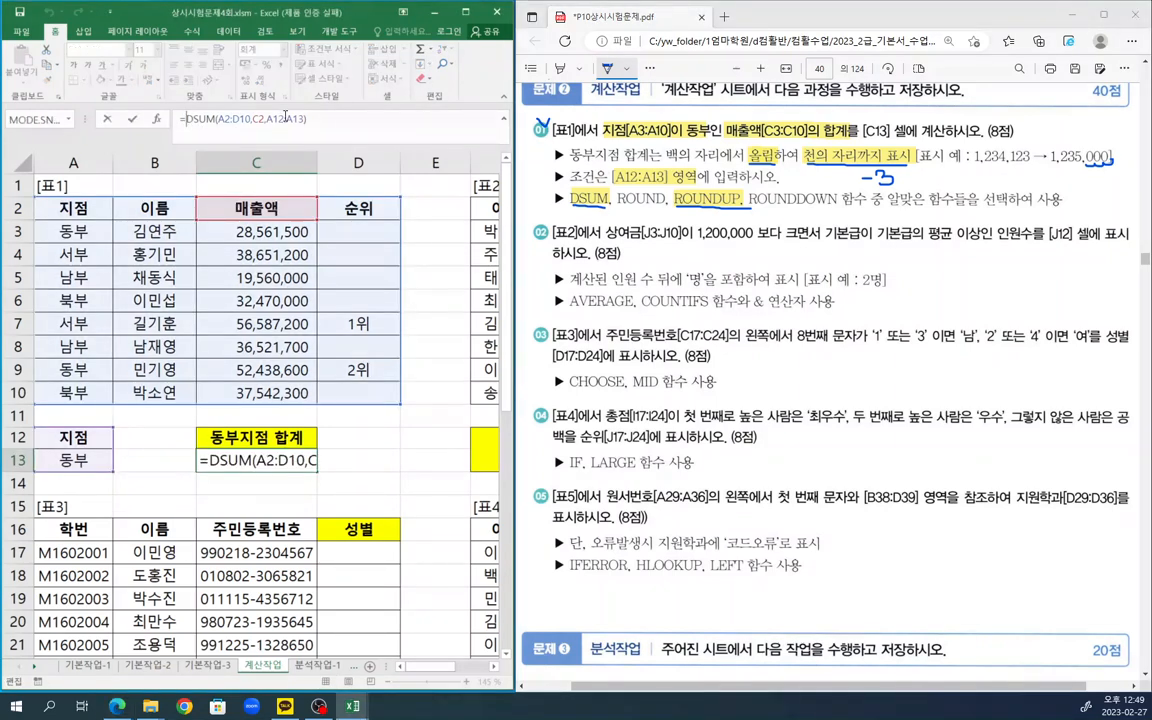
pyautogui.write('round')
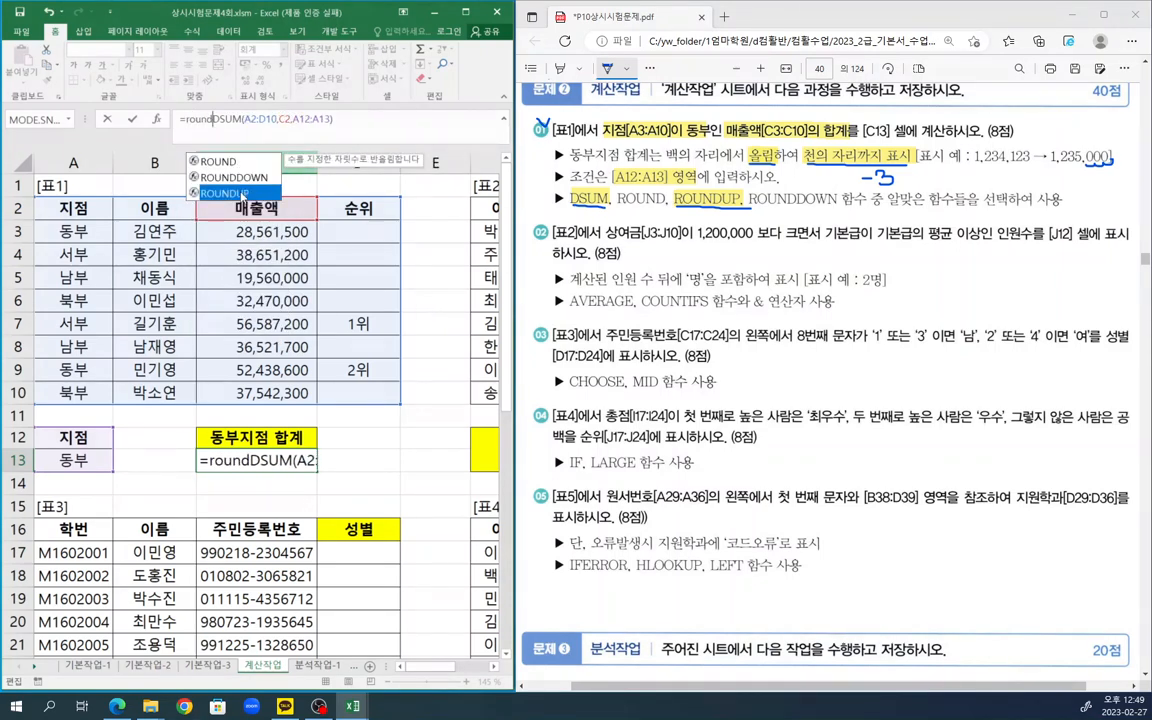
pyautogui.doubleClick(248, 192)
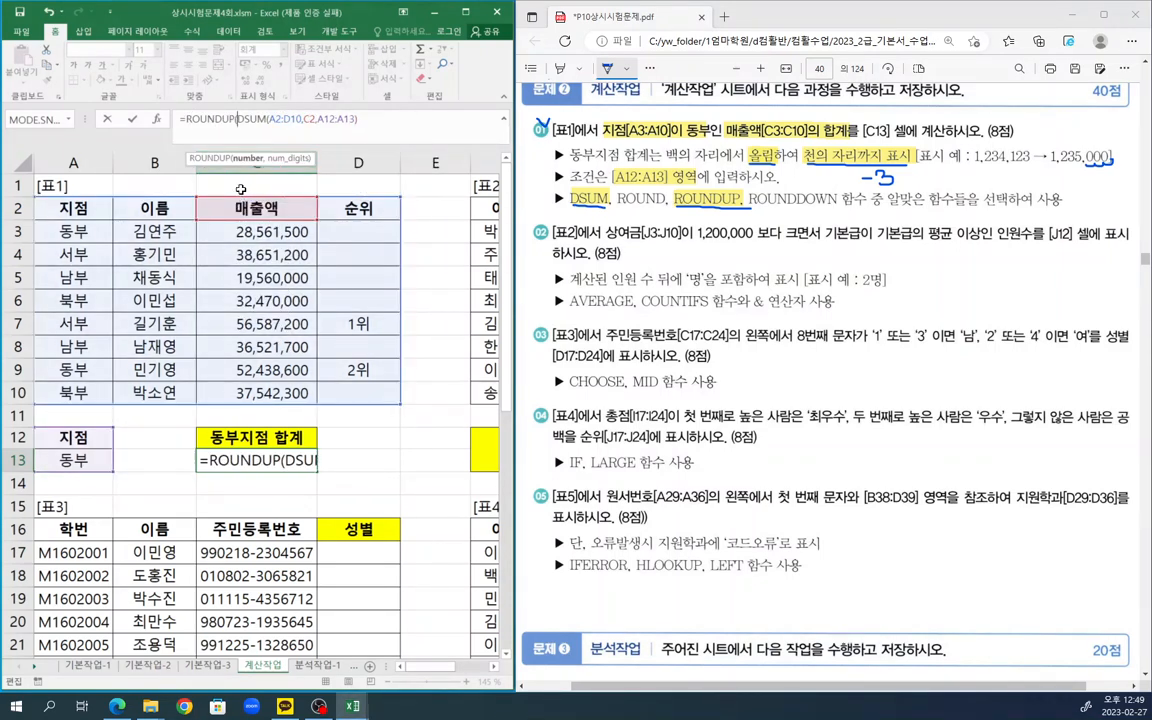
pyautogui.click(213, 122)
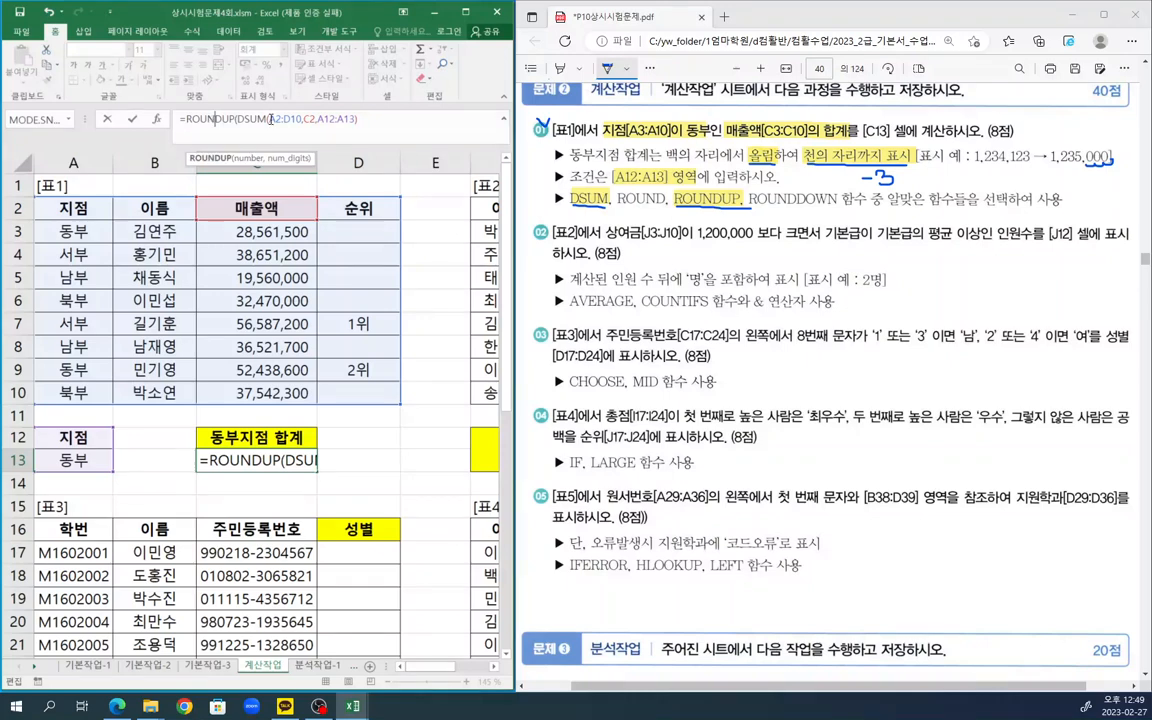
pyautogui.click(157, 120)
pyautogui.moveTo(680, 242); pyautogui.dragTo(457, 254)
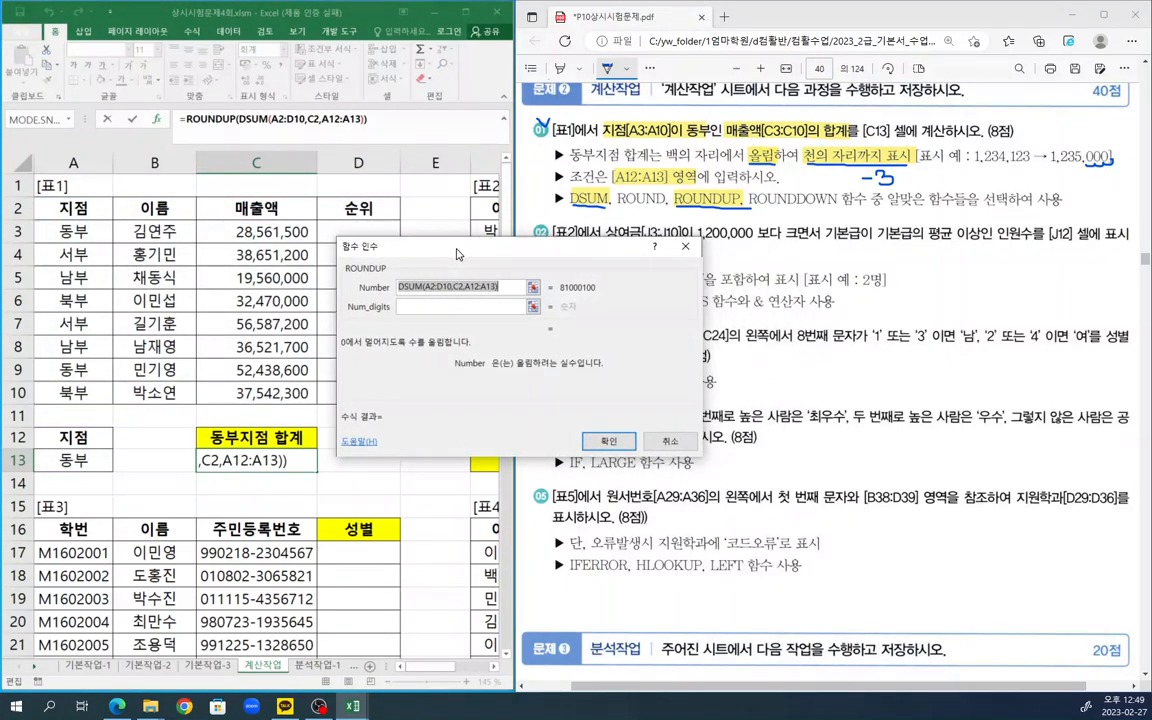
# - Set ROUNDUP's Num_digits to -3 and accept the formula in cell C13
pyautogui.press('Tab')
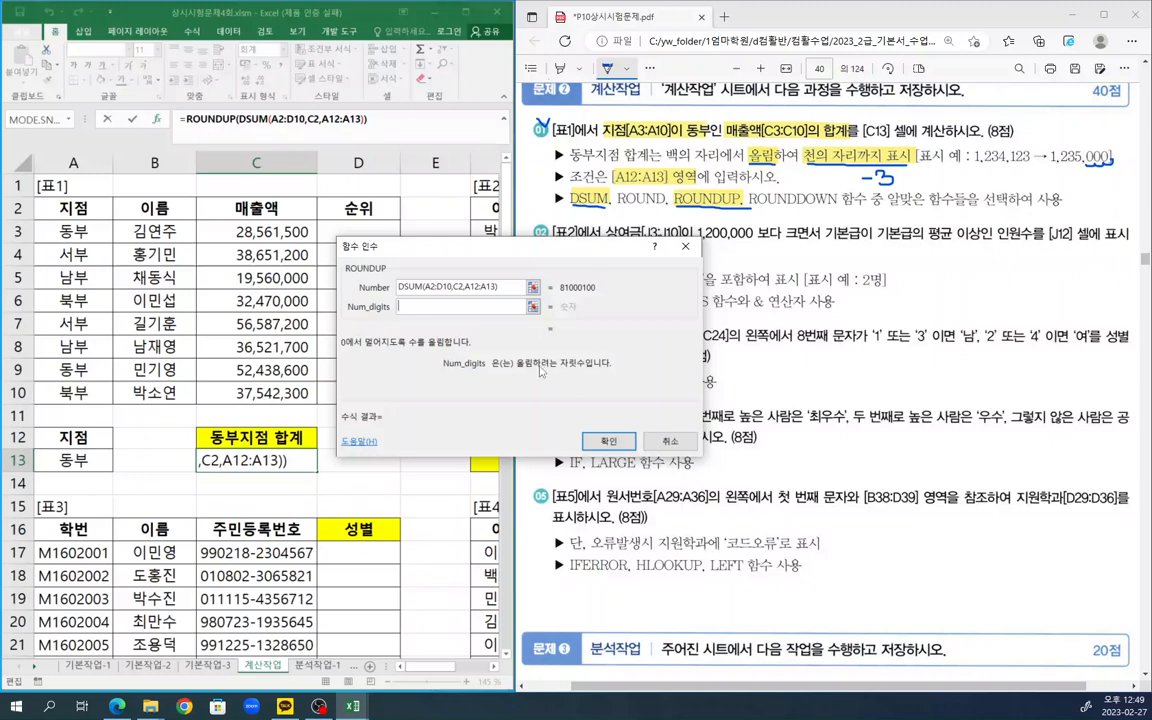
pyautogui.write('-3')
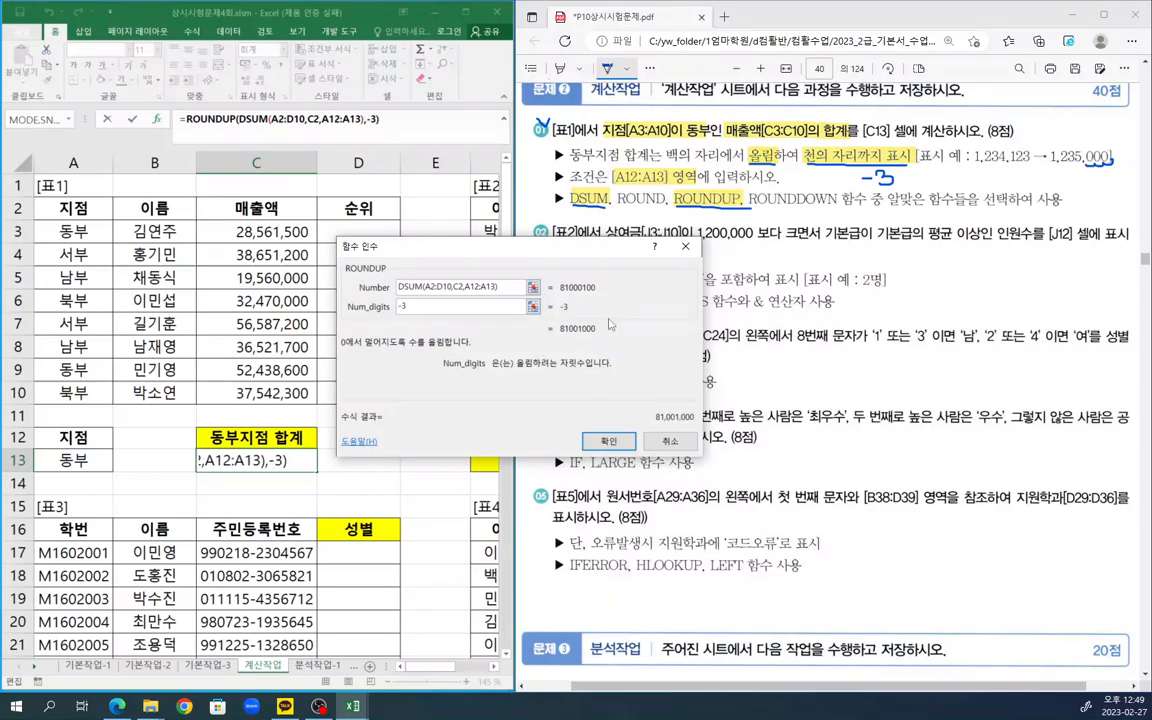
pyautogui.click(609, 441)
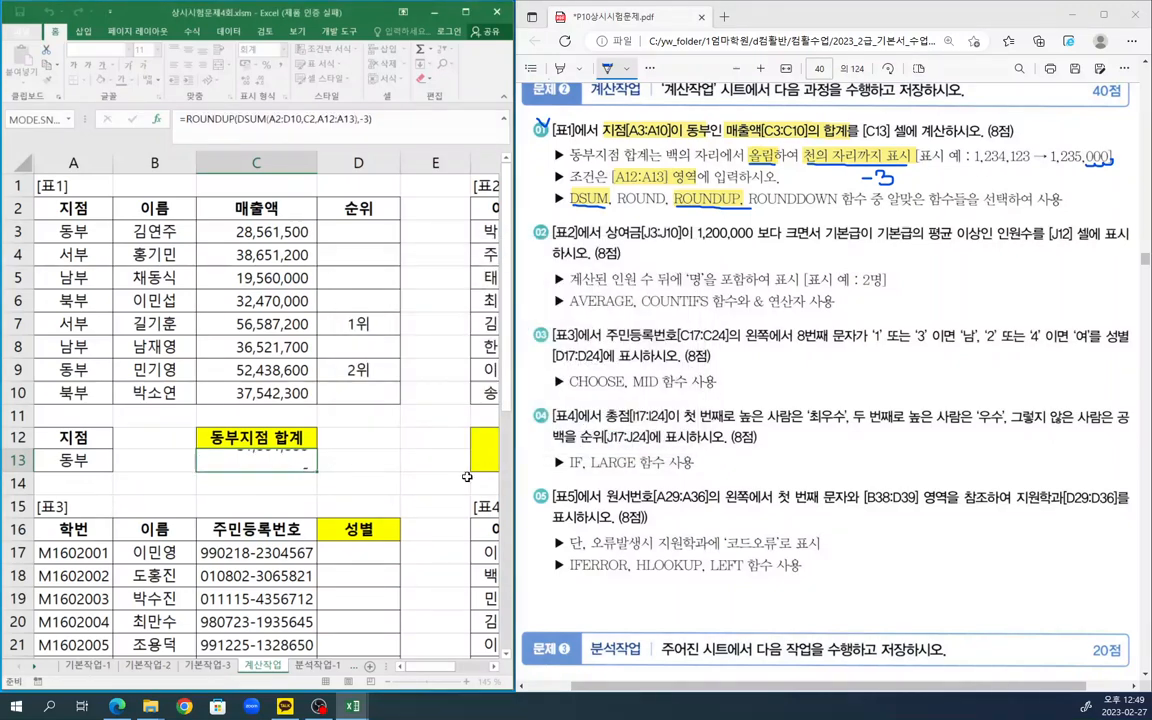
pyautogui.click(378, 480)
pyautogui.click(381, 446)
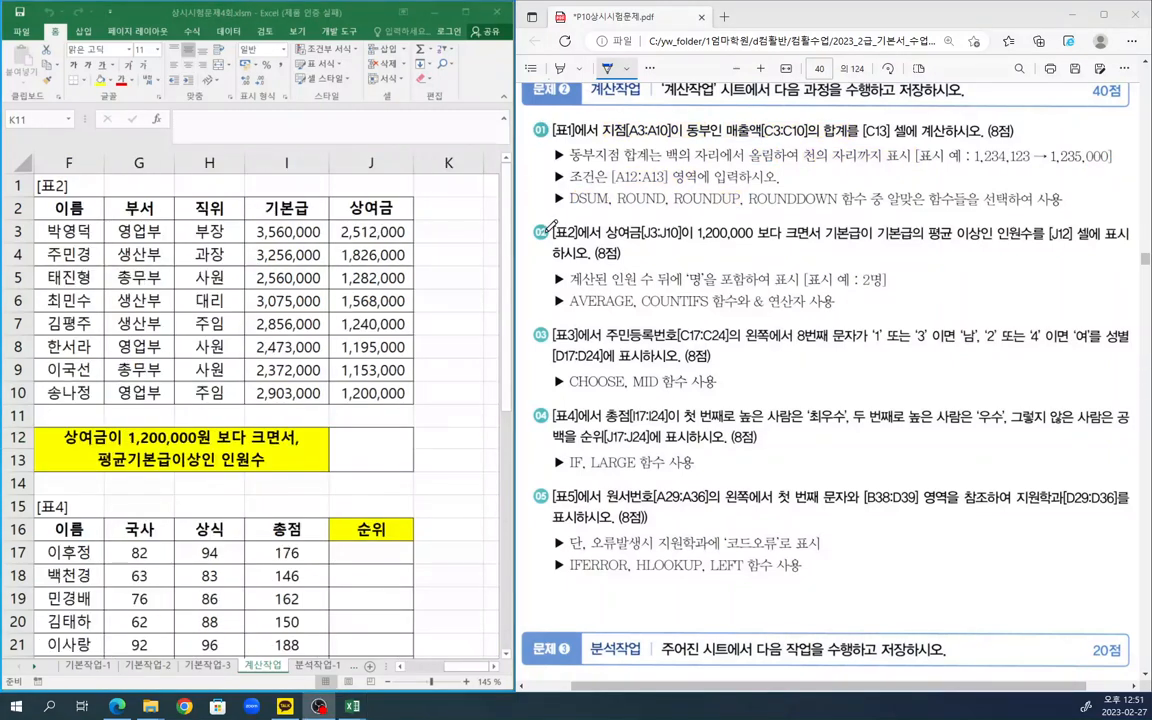
# - Tick question 2 in the PDF and highlight its 상여금 and 기본급 conditions, 인원수, the '명' format and the functions required
pyautogui.moveTo(535, 221); pyautogui.dragTo(548, 212)
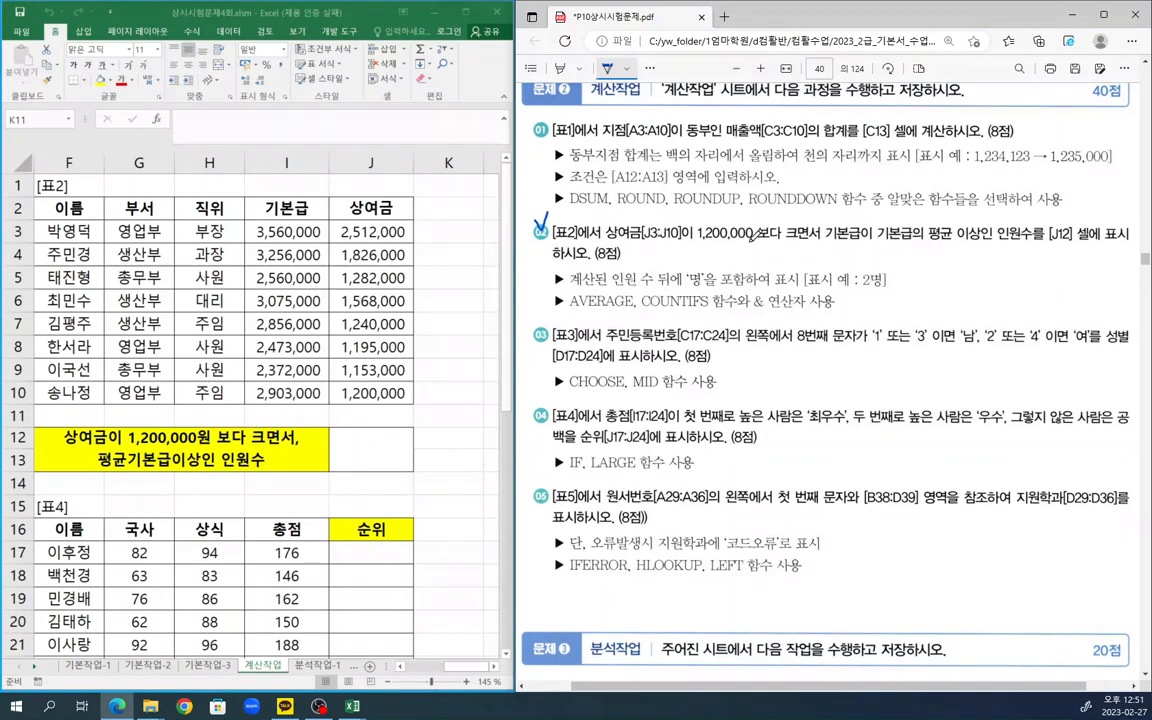
pyautogui.click(560, 68)
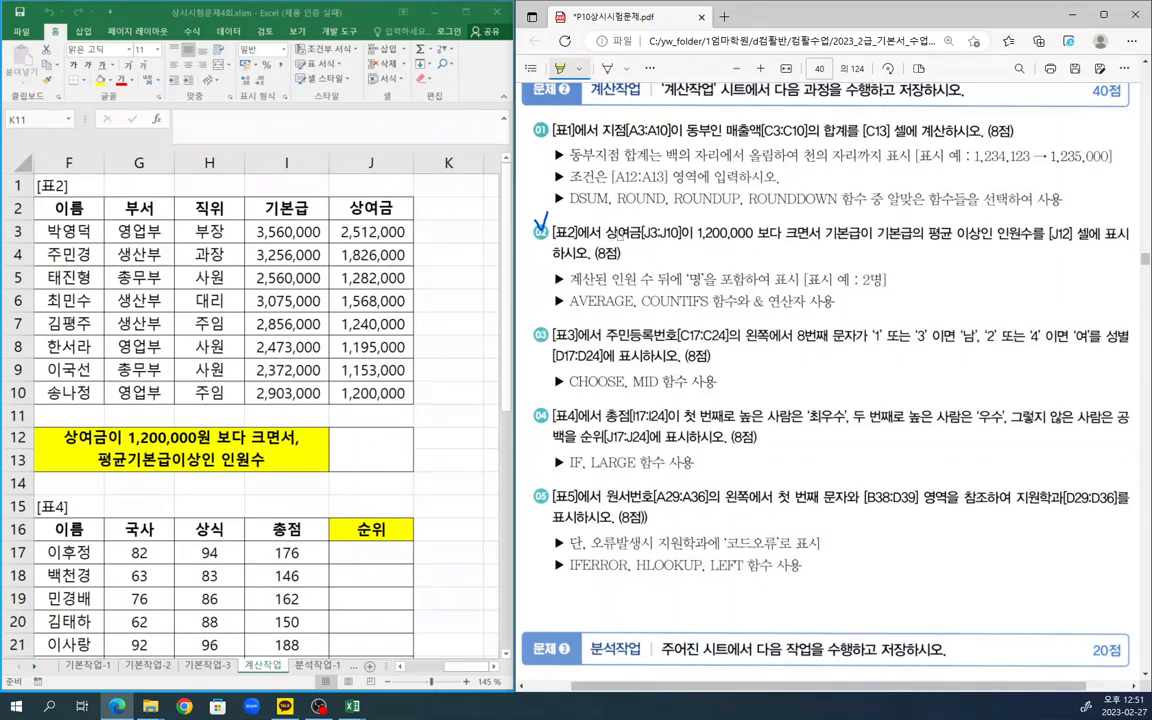
pyautogui.moveTo(606, 233); pyautogui.dragTo(970, 234)
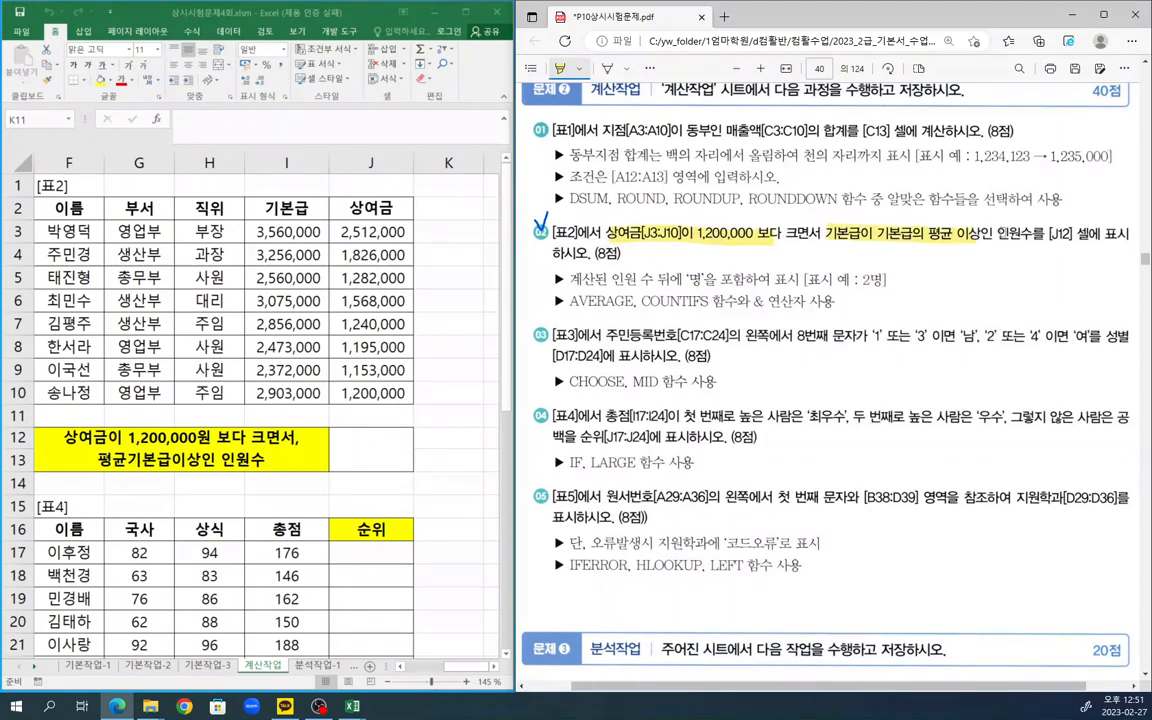
pyautogui.moveTo(1040, 232); pyautogui.dragTo(1050, 233)
pyautogui.moveTo(689, 279); pyautogui.dragTo(711, 279)
pyautogui.moveTo(862, 279); pyautogui.dragTo(884, 279)
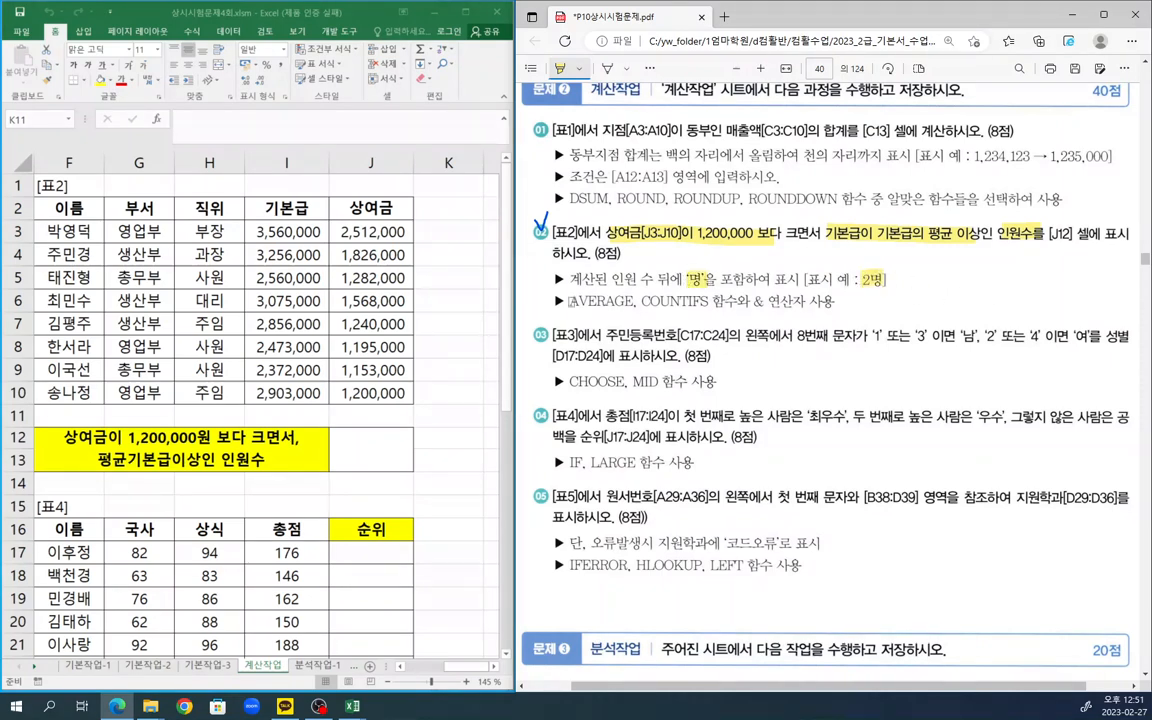
pyautogui.moveTo(571, 301); pyautogui.dragTo(818, 301)
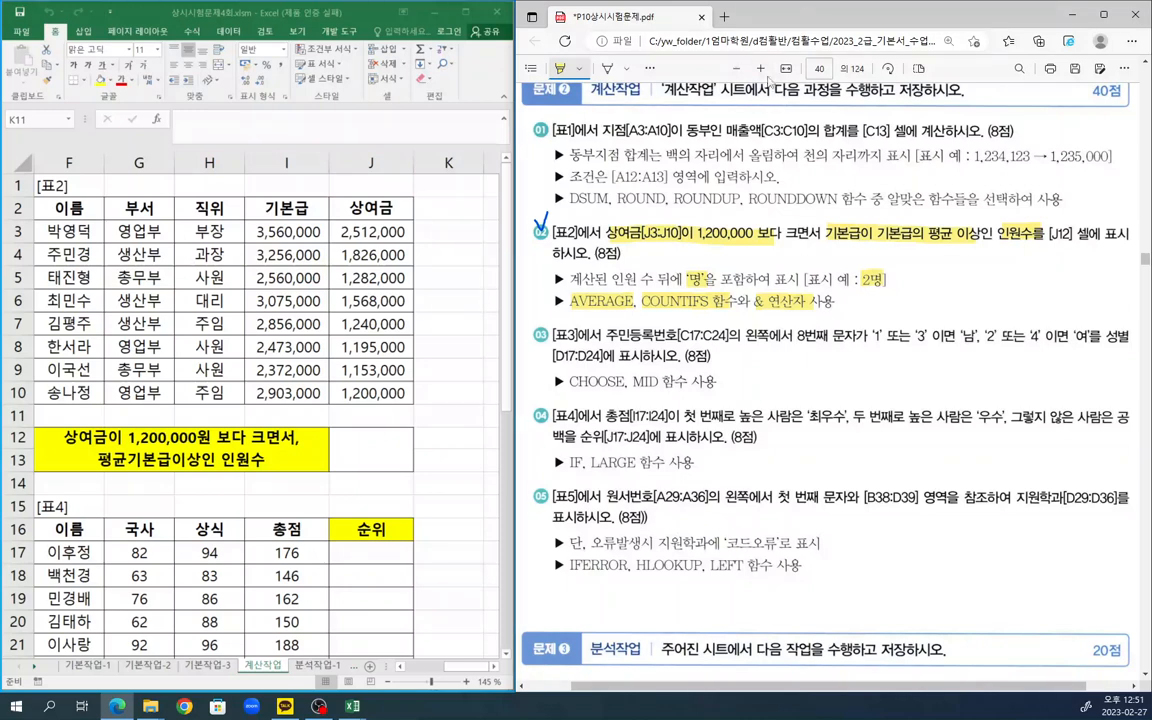
# - Underline question 2's 기본급 average condition and COUNTIFS 함수 with the pen in the PDF
pyautogui.click(606, 68)
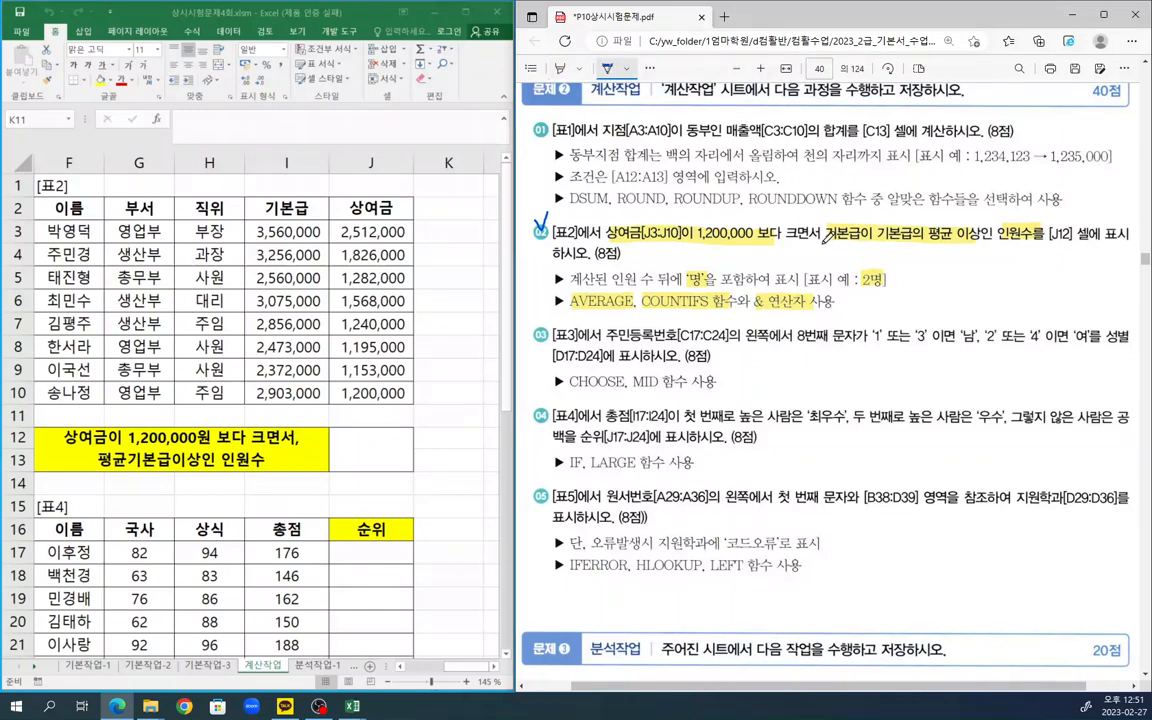
pyautogui.moveTo(823, 240); pyautogui.dragTo(980, 240)
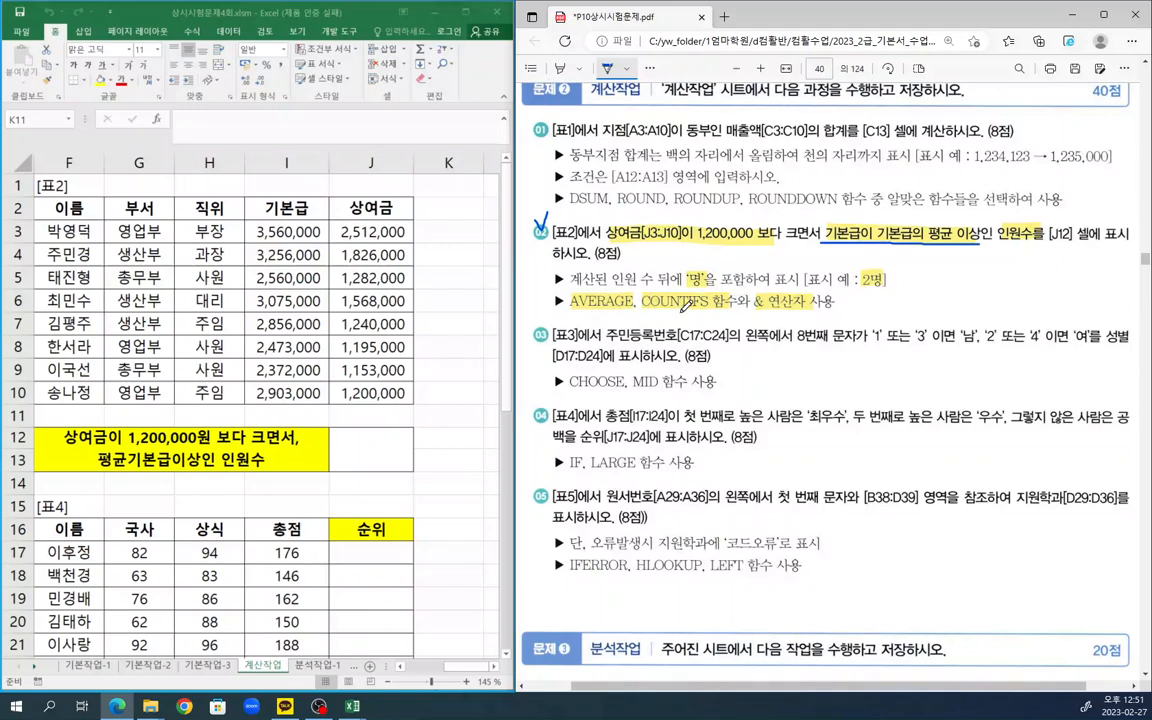
pyautogui.moveTo(641, 310); pyautogui.dragTo(740, 309)
# - Start a COUNTIFS formula in cell J12 and open its function arguments
pyautogui.click(375, 446)
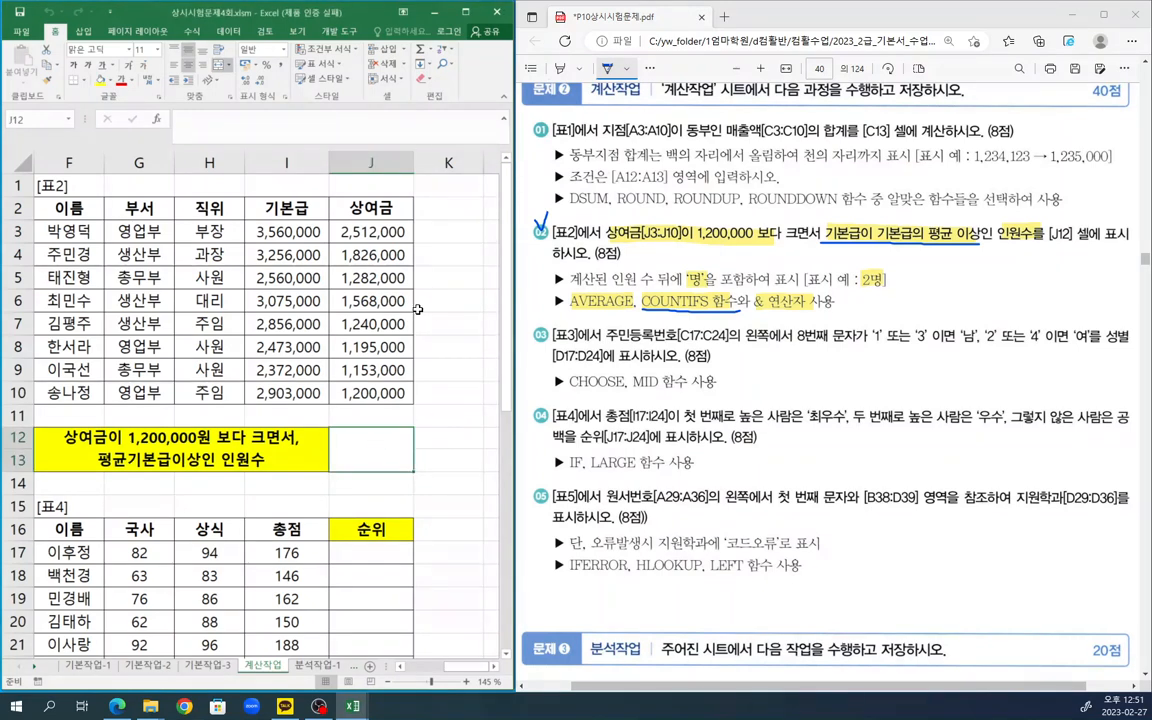
pyautogui.write('=count')
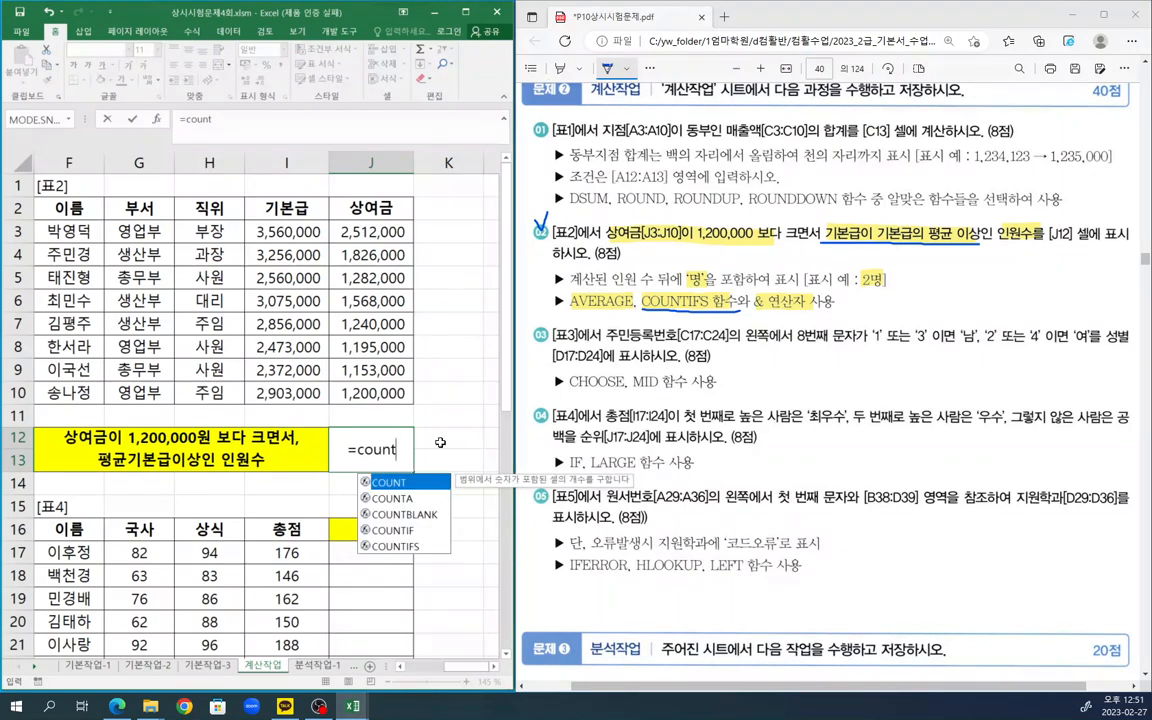
pyautogui.click(418, 547)
pyautogui.doubleClick(420, 547)
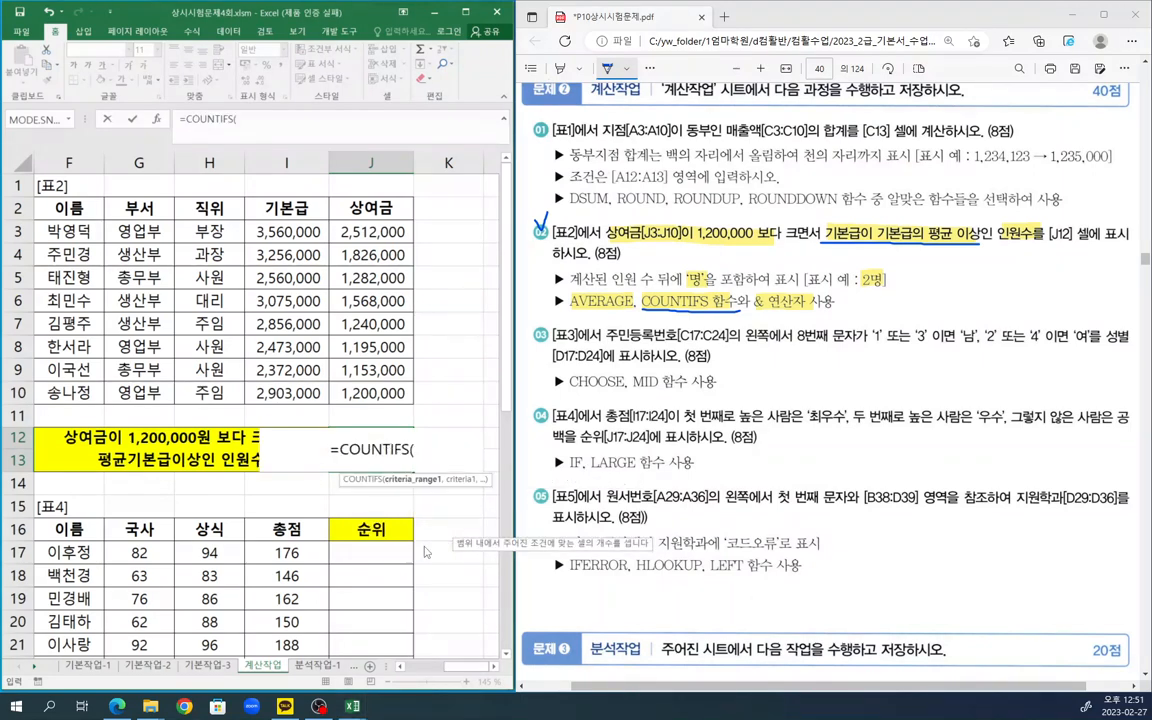
pyautogui.click(156, 119)
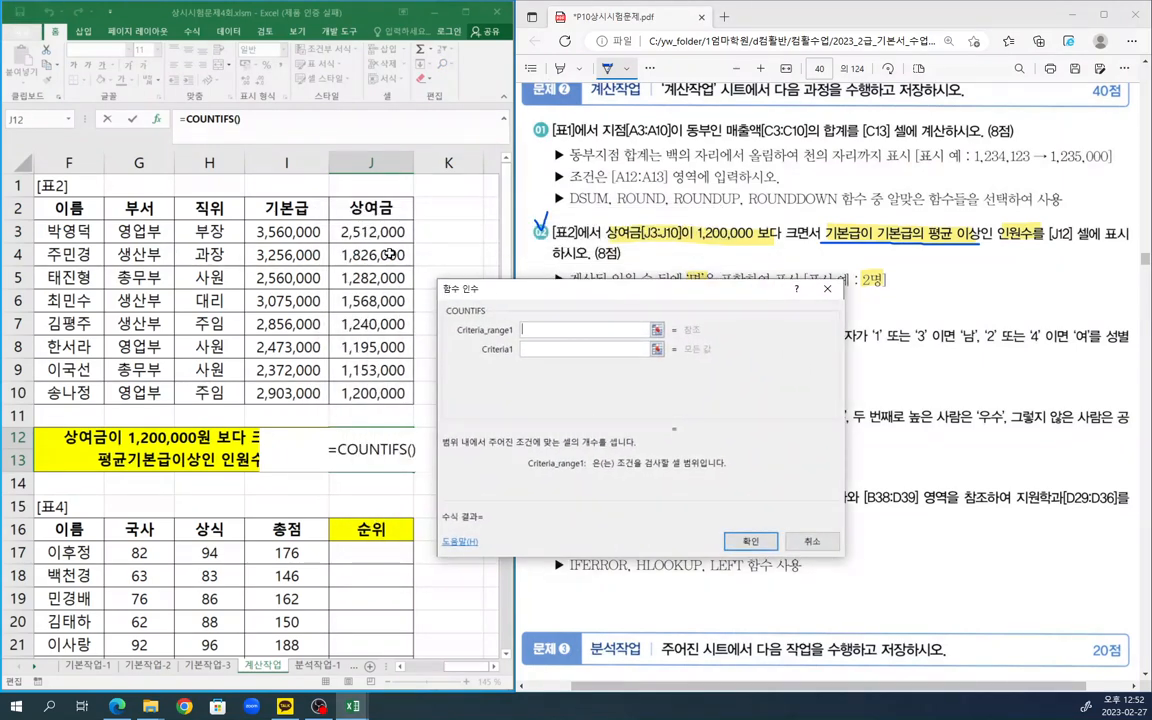
# - Set COUNTIFS's Criteria_range1 to J3:J10 and Criteria1 to >1200000
pyautogui.moveTo(378, 231); pyautogui.dragTo(386, 393)
pyautogui.click(536, 350)
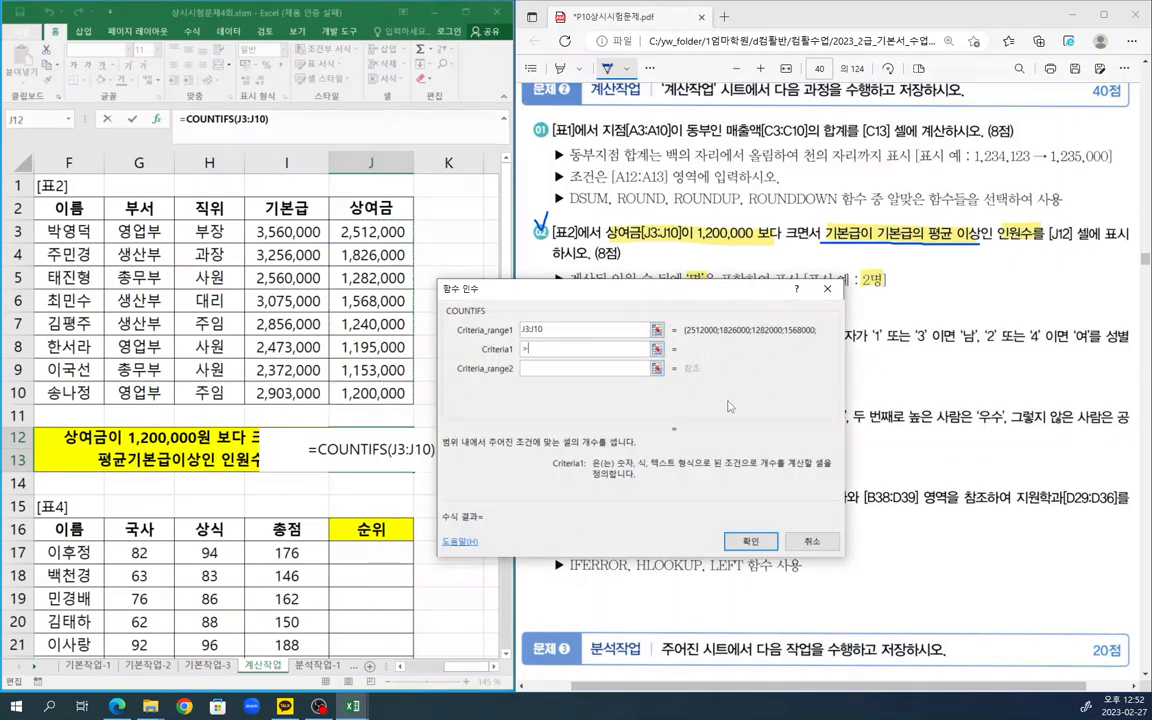
pyautogui.write('>1')
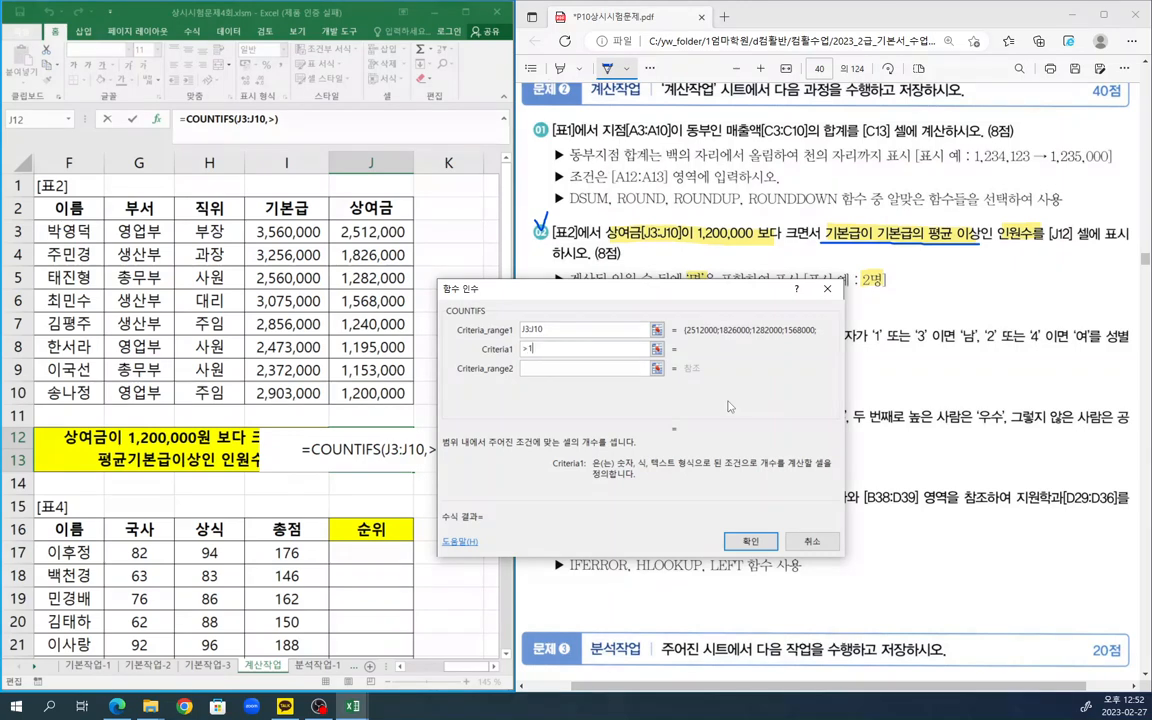
pyautogui.write('200000')
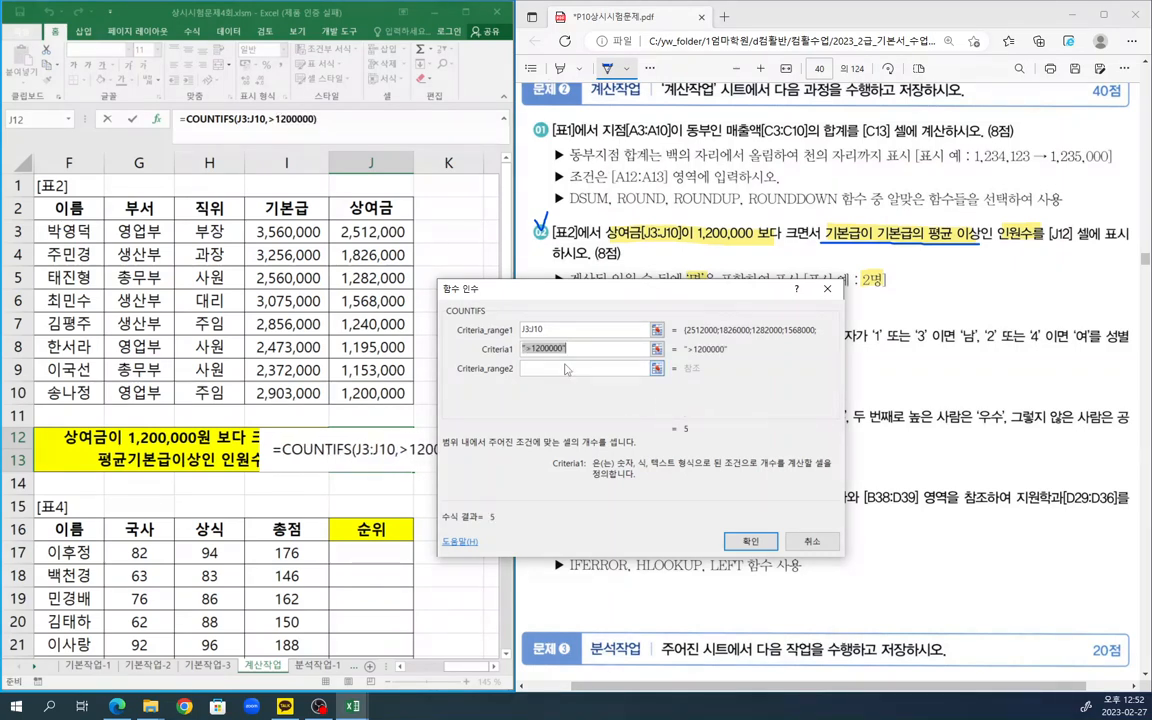
pyautogui.press('Tab')
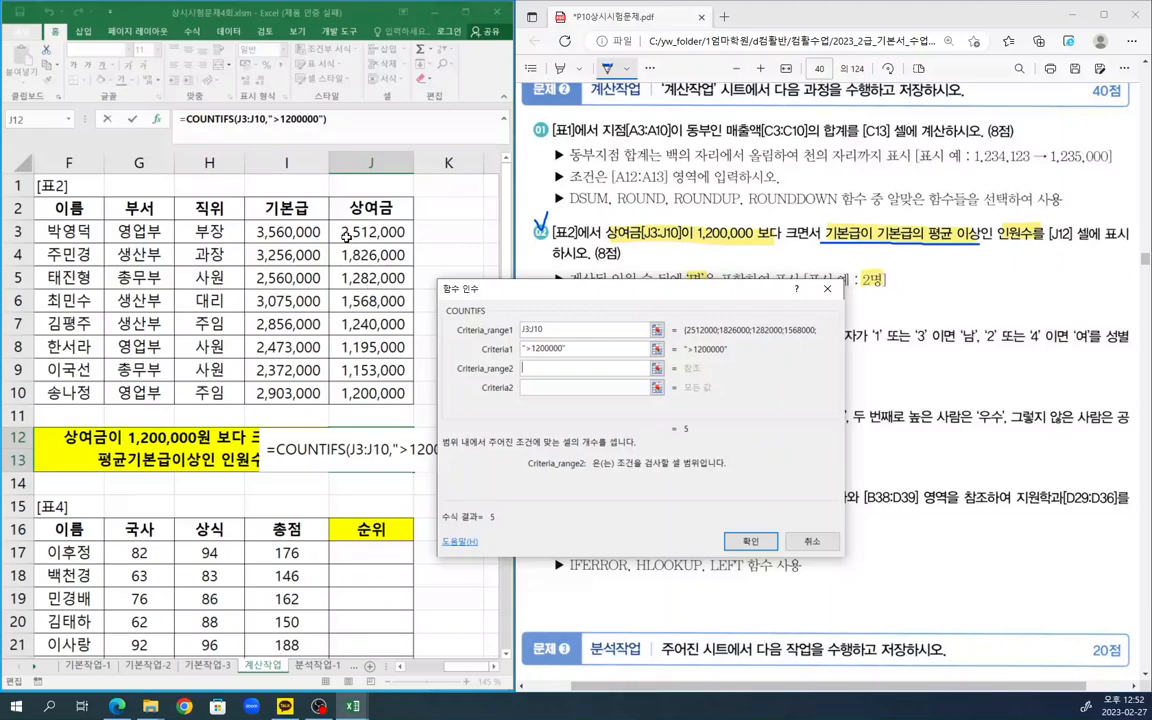
# - Set Criteria_range2 to I3:I10 and Criteria2 to ">=" & average(I3:I10), and accept the COUNTIFS formula
pyautogui.moveTo(310, 231); pyautogui.dragTo(287, 392)
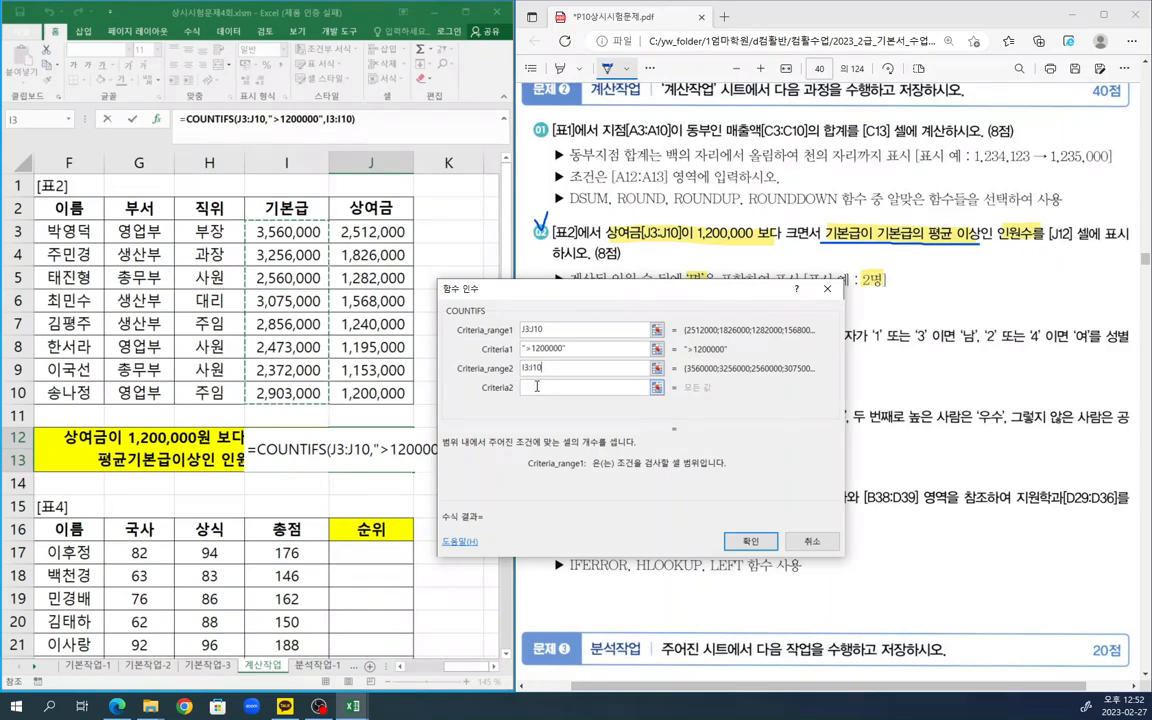
pyautogui.press('Tab')
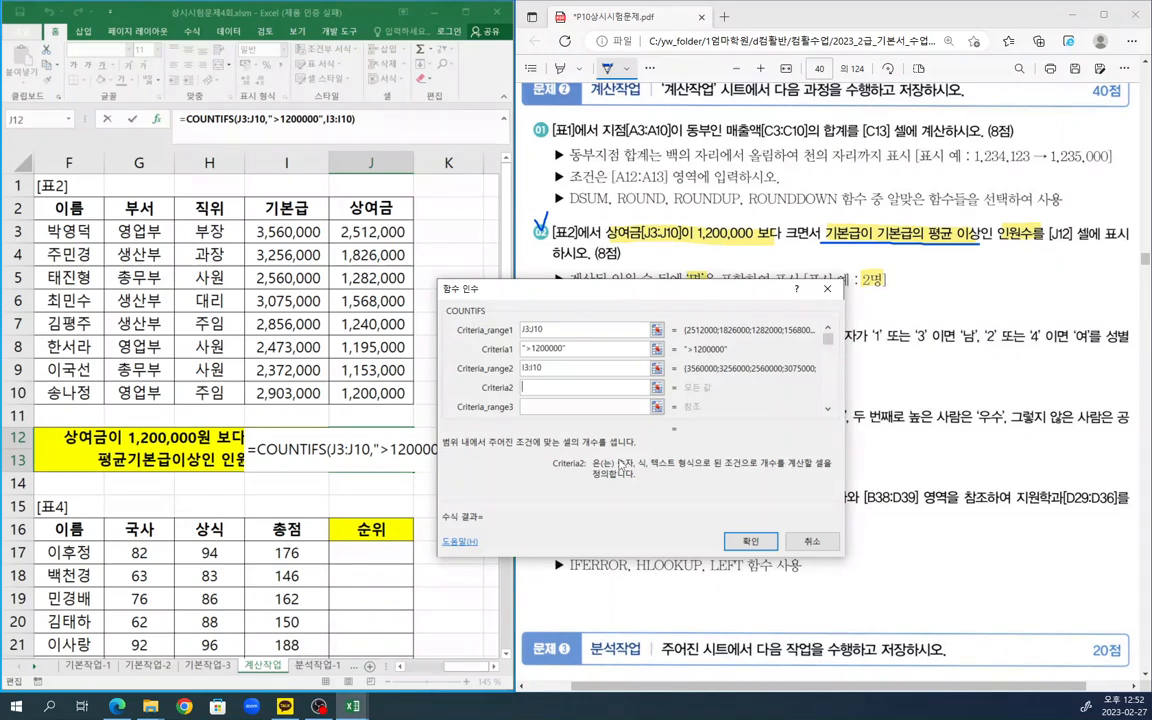
pyautogui.write('">=')
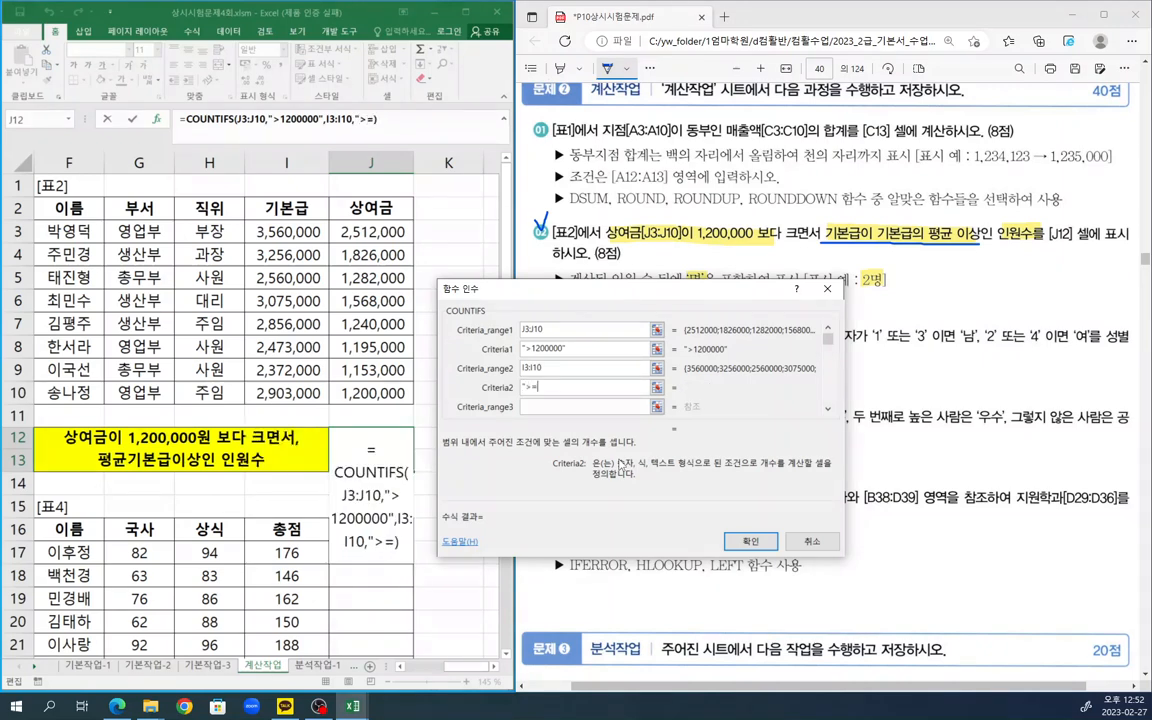
pyautogui.write('" ')
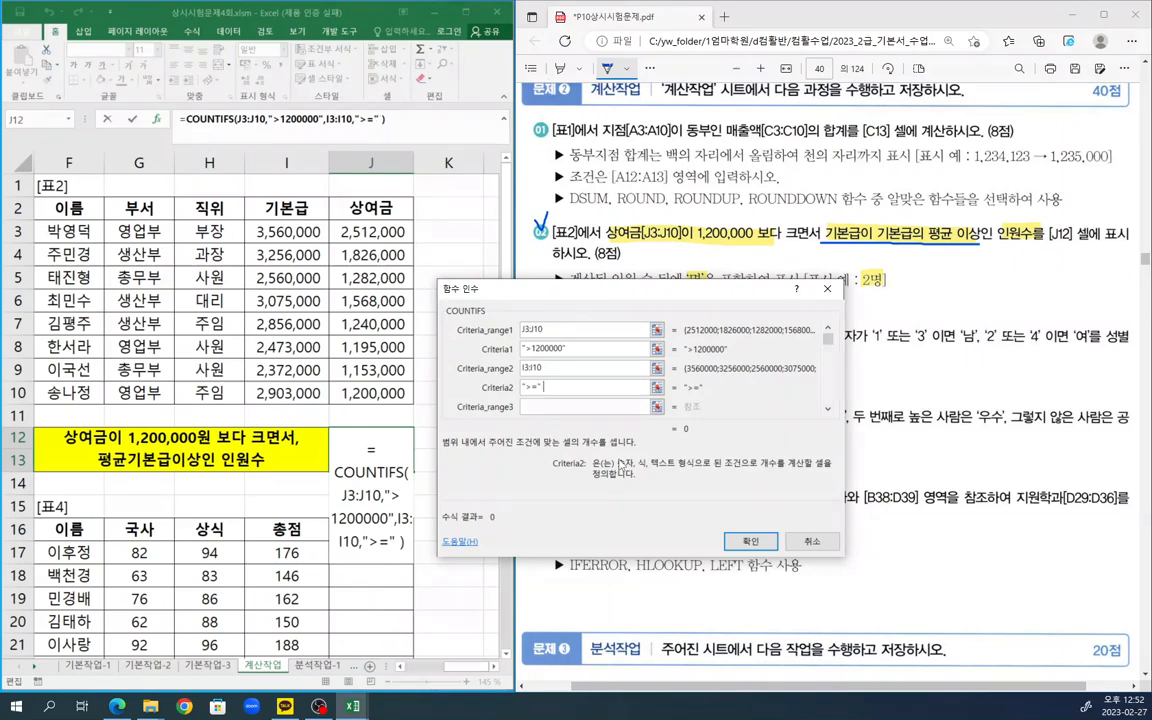
pyautogui.write('& a')
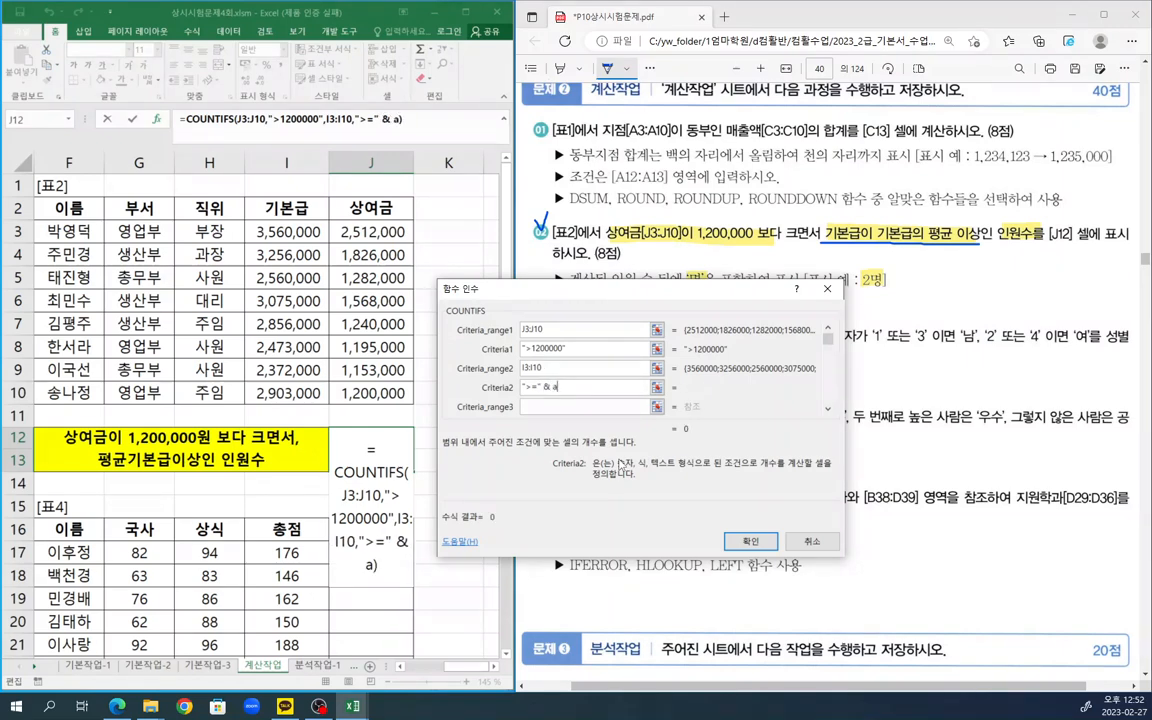
pyautogui.write('verage(')
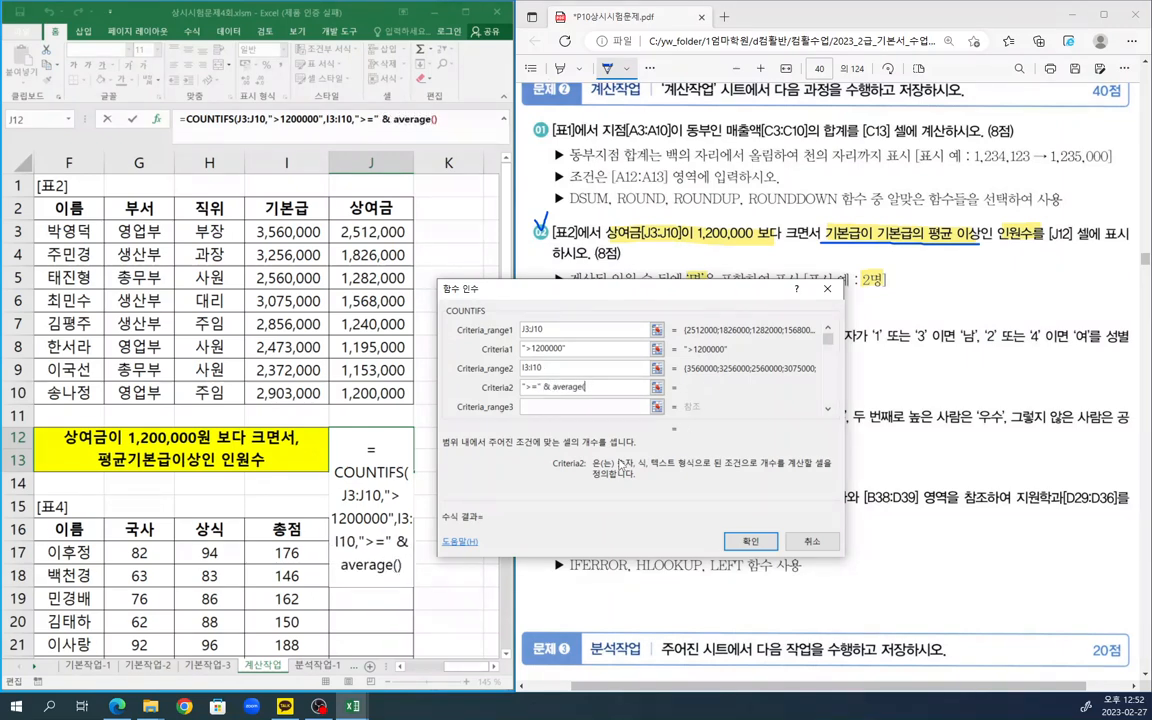
pyautogui.moveTo(285, 232); pyautogui.dragTo(284, 390)
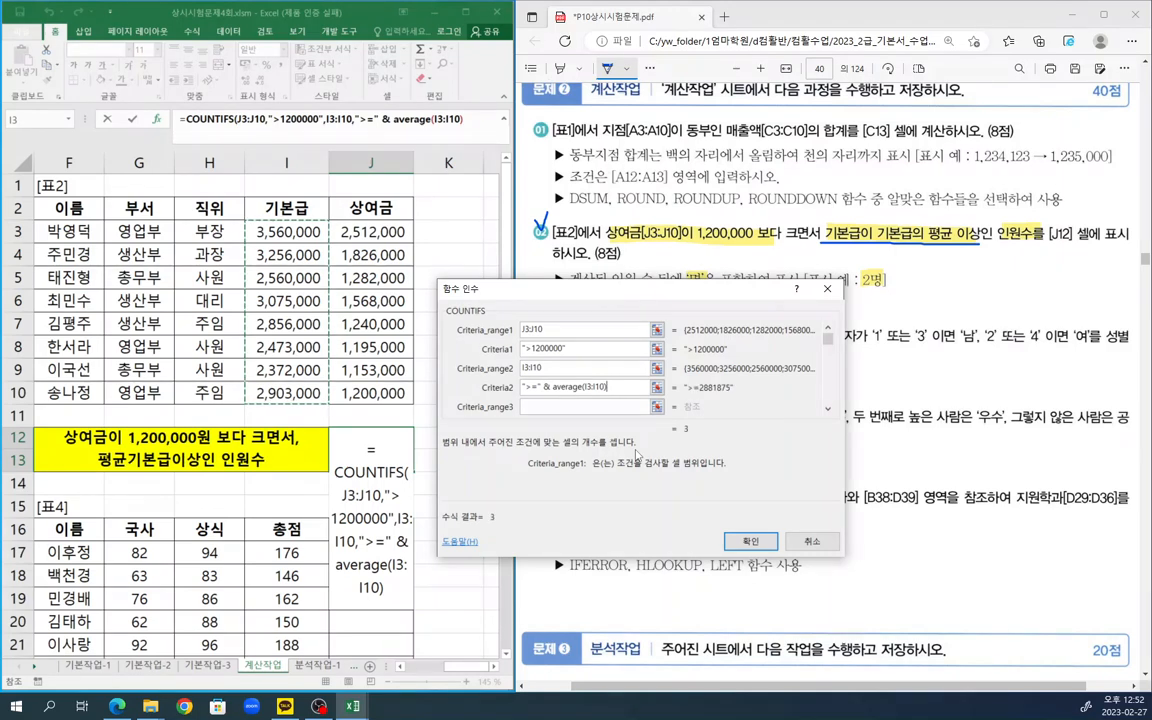
pyautogui.write(')')
pyautogui.click(593, 408)
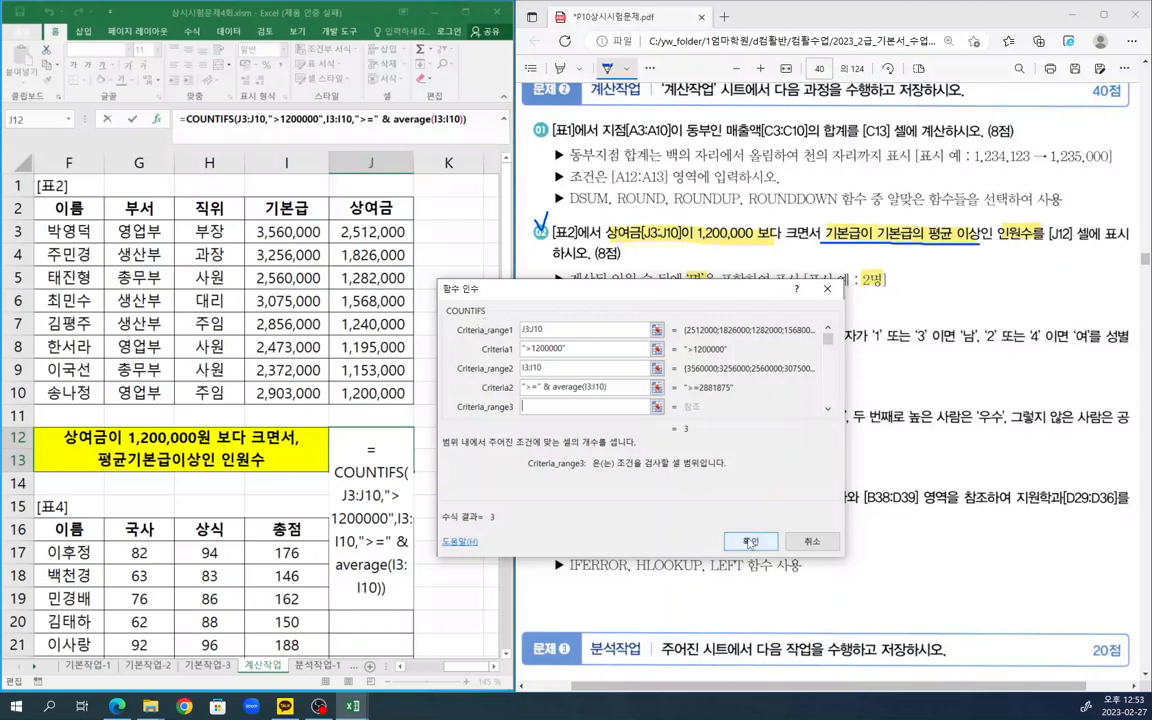
pyautogui.press('Return')
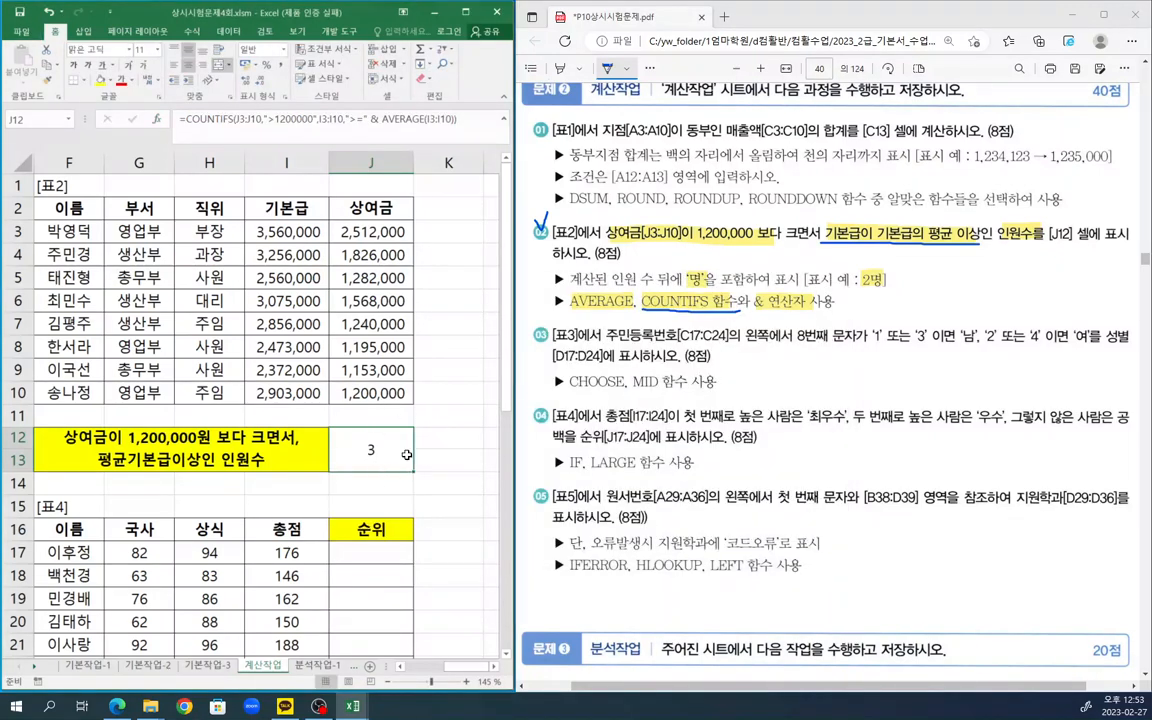
# - Underline question 2's 2명 example in the PDF and append & "명" to the COUNTIFS formula in J12
pyautogui.moveTo(862, 287); pyautogui.dragTo(888, 286)
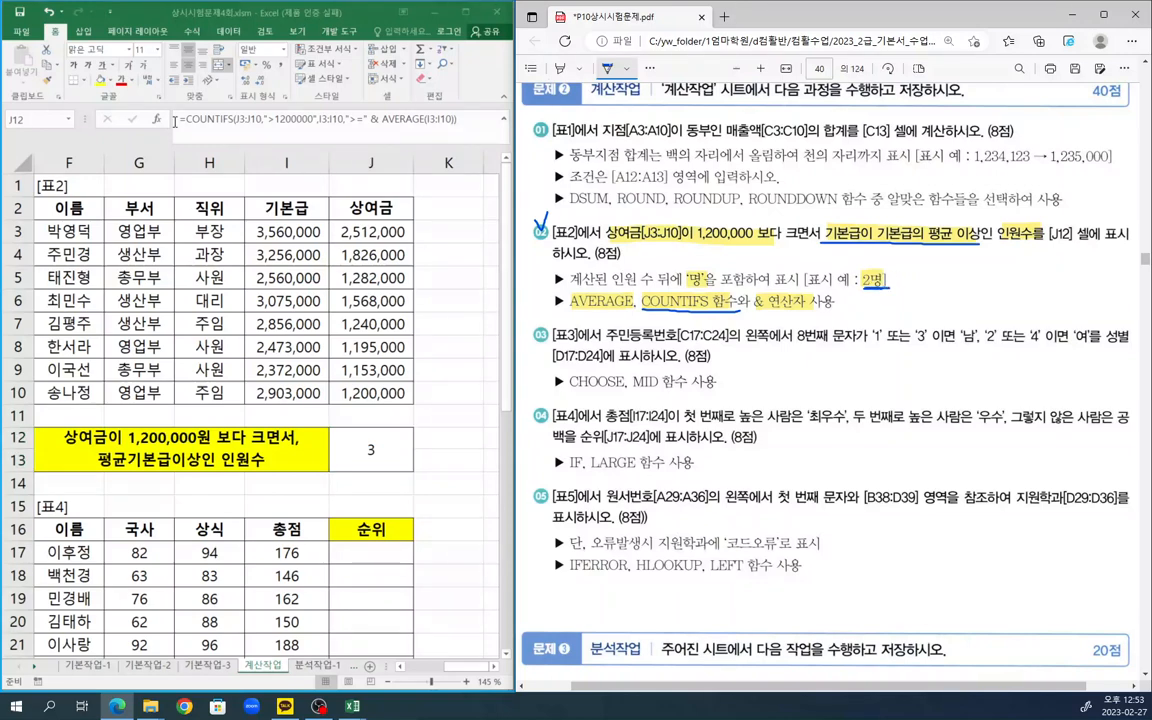
pyautogui.click(480, 119)
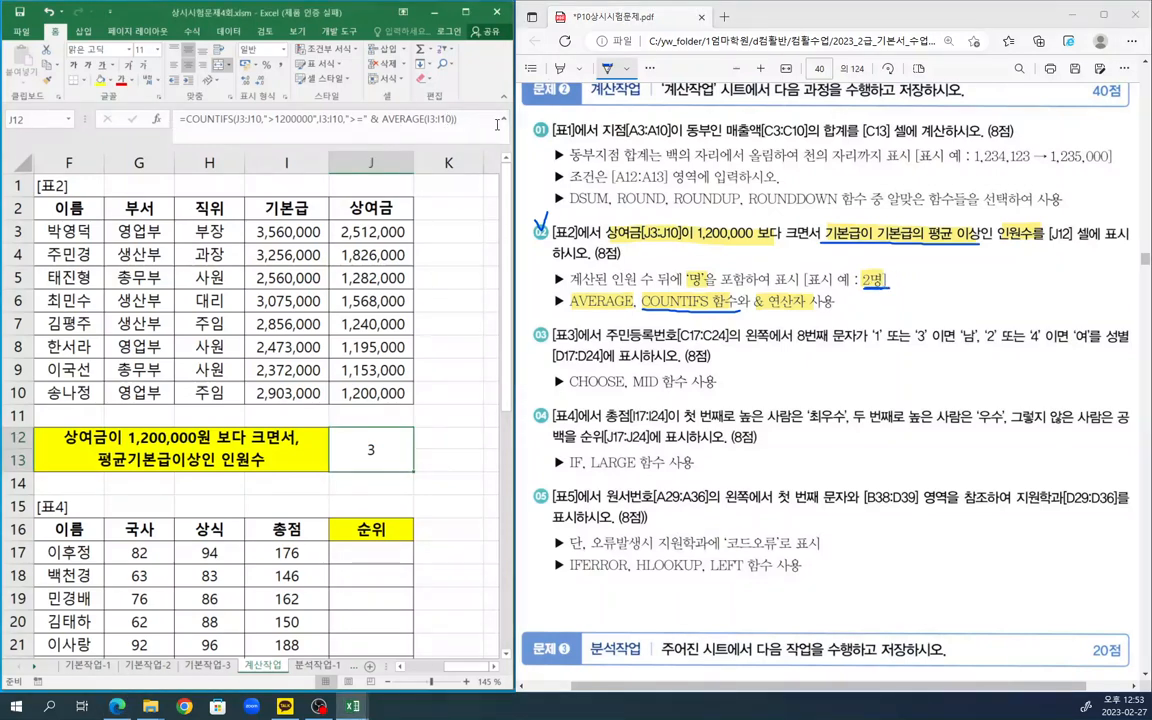
pyautogui.click(477, 119)
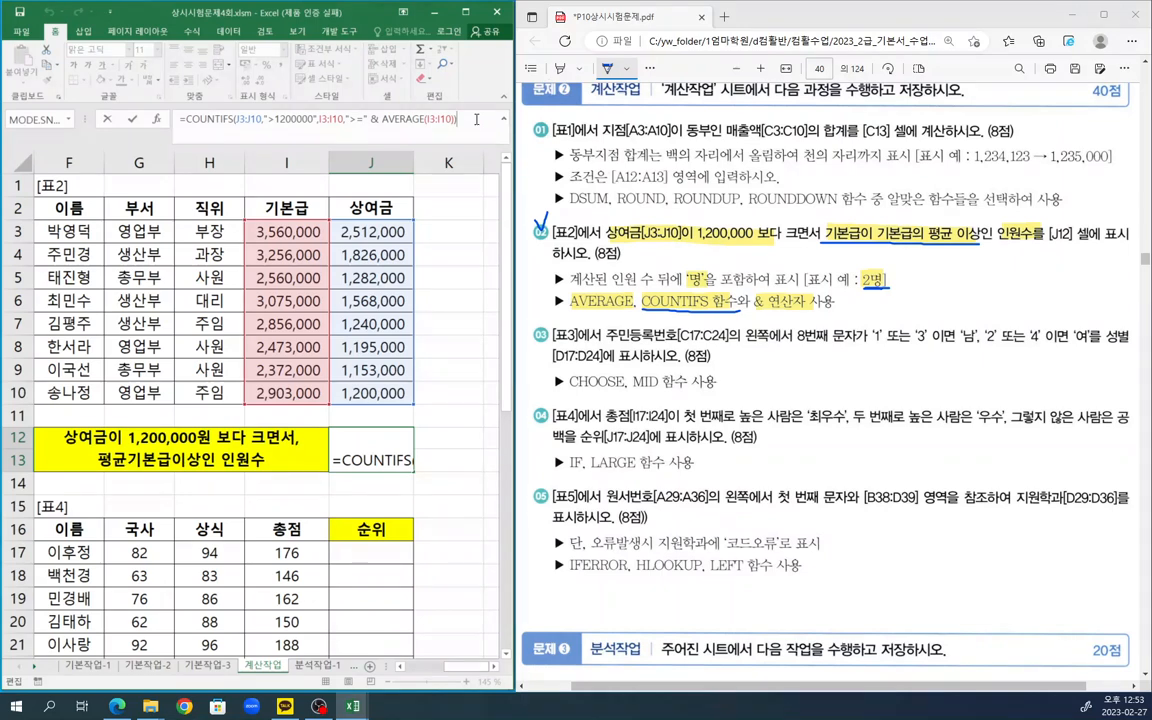
pyautogui.write(') &')
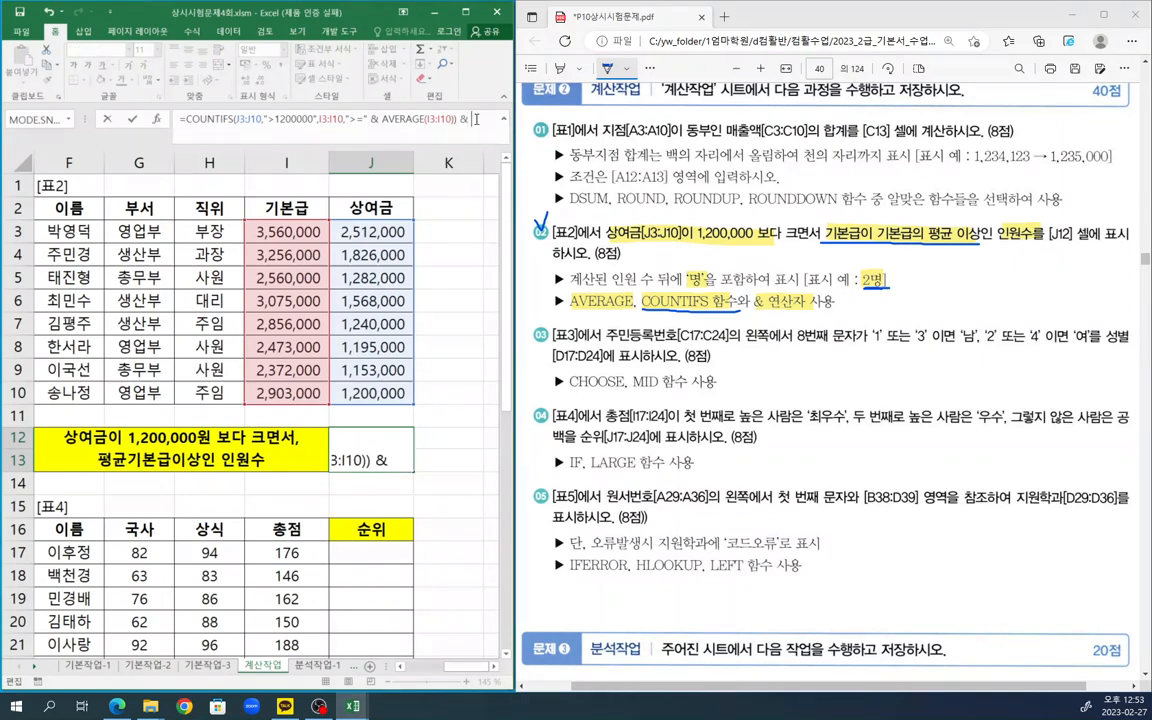
pyautogui.write(' "명"')
pyautogui.press('Return')
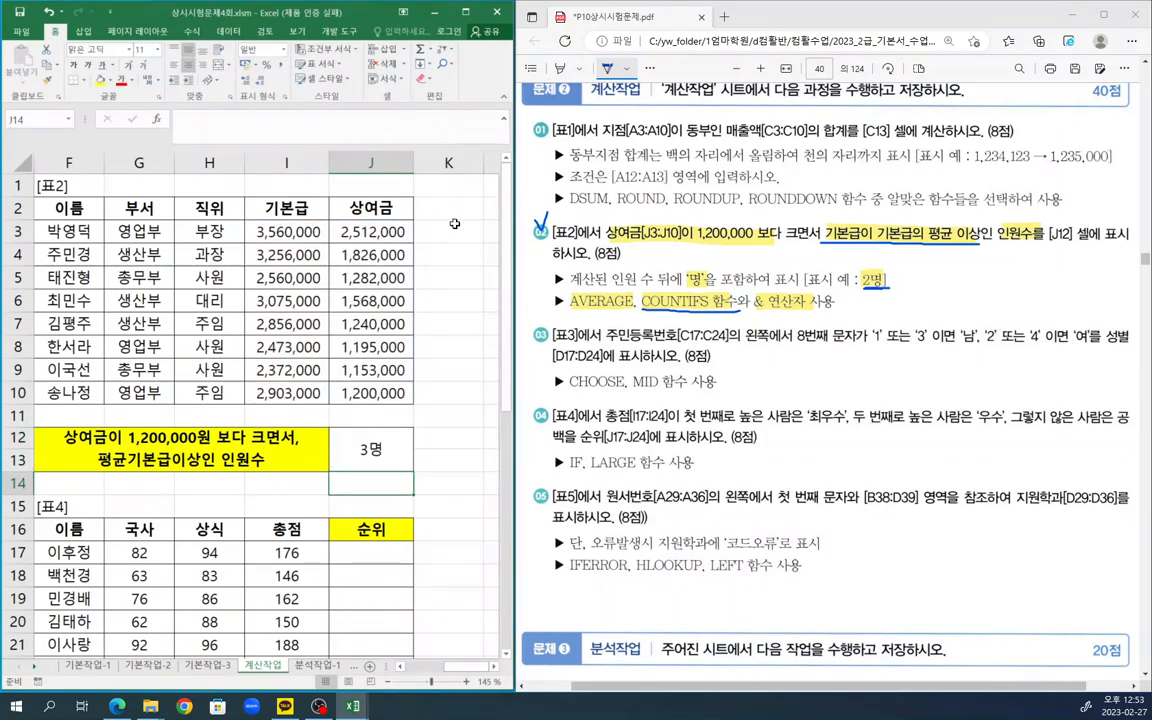
pyautogui.click(348, 432)
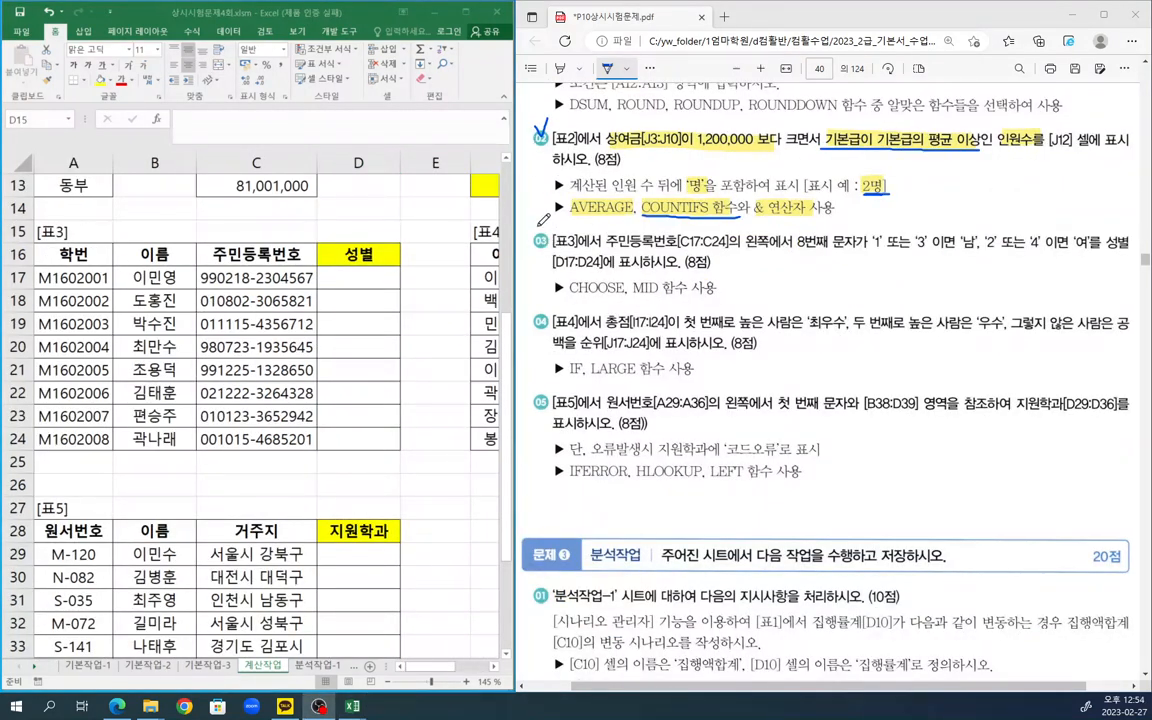
# - Tick question 3 with the pen and highlight its 주민등록번호[C17:C24] 8번째 condition, '남', '여' and the CHOOSE and MID functions
pyautogui.moveTo(536, 236); pyautogui.dragTo(550, 228)
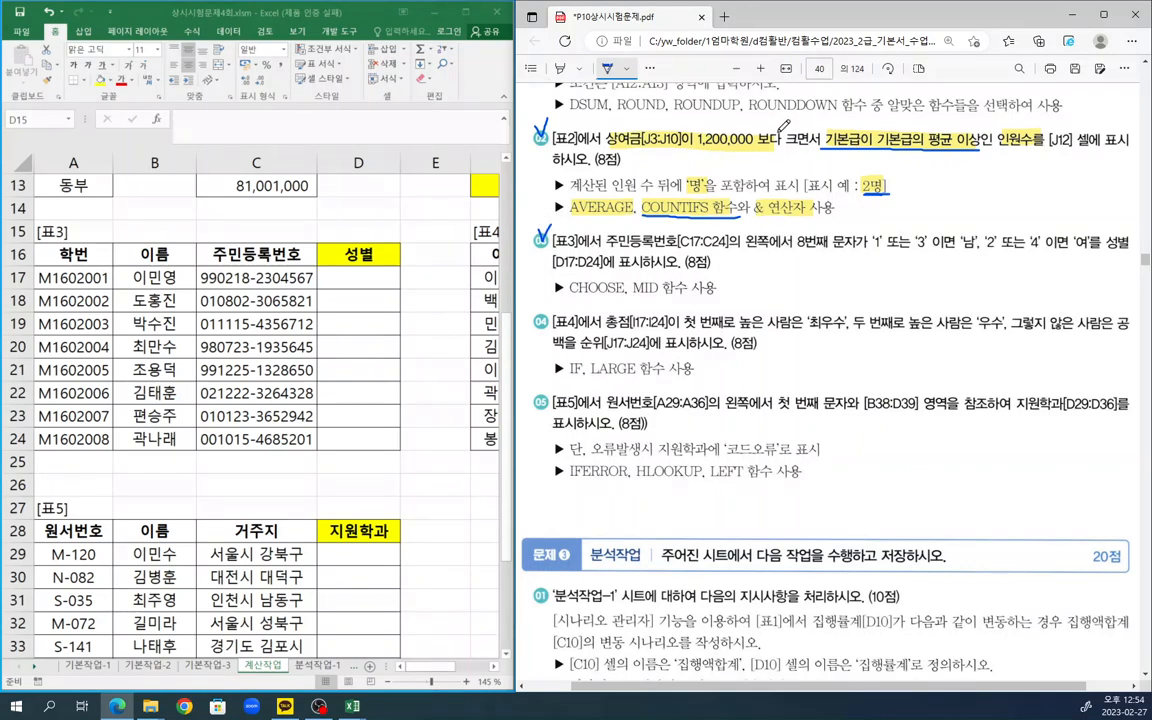
pyautogui.click(559, 68)
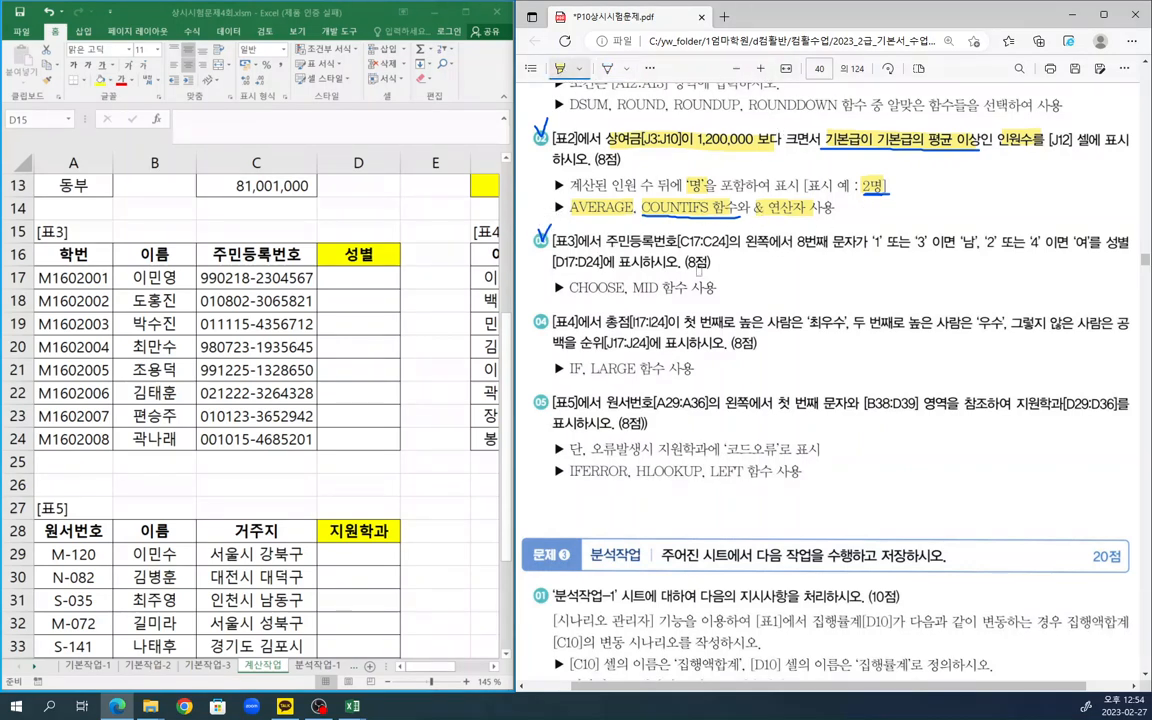
pyautogui.moveTo(605, 242); pyautogui.dragTo(834, 242)
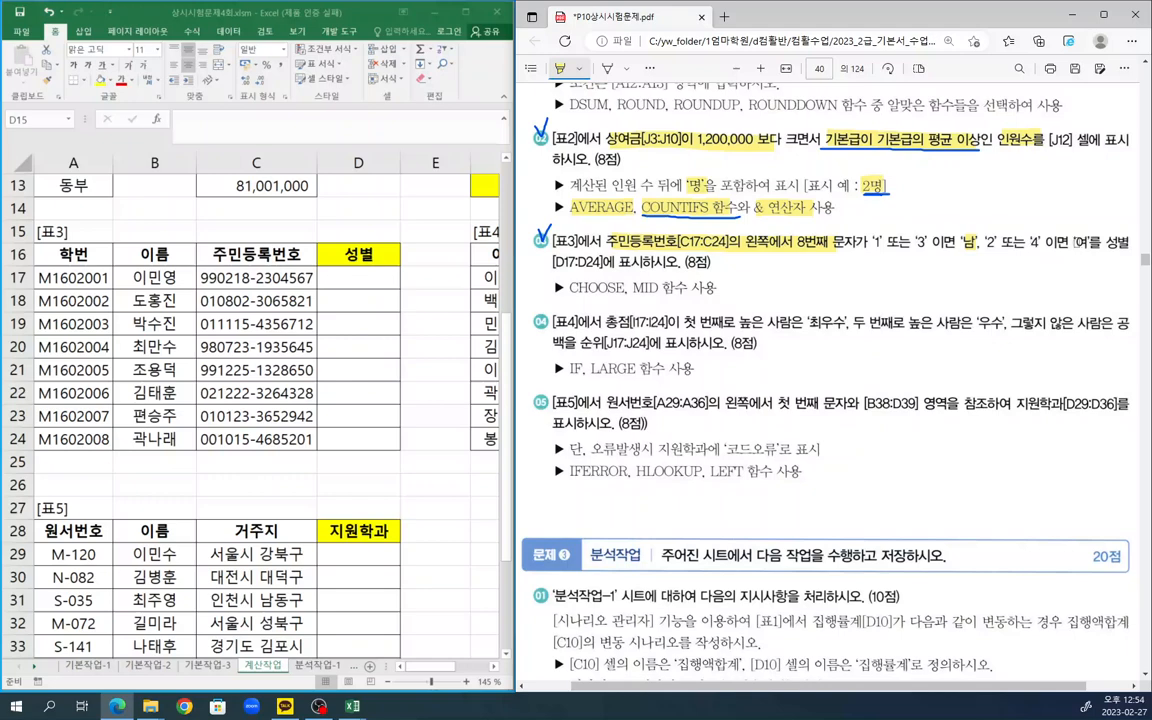
pyautogui.moveTo(1075, 242); pyautogui.dragTo(1088, 242)
pyautogui.moveTo(570, 287); pyautogui.dragTo(690, 287)
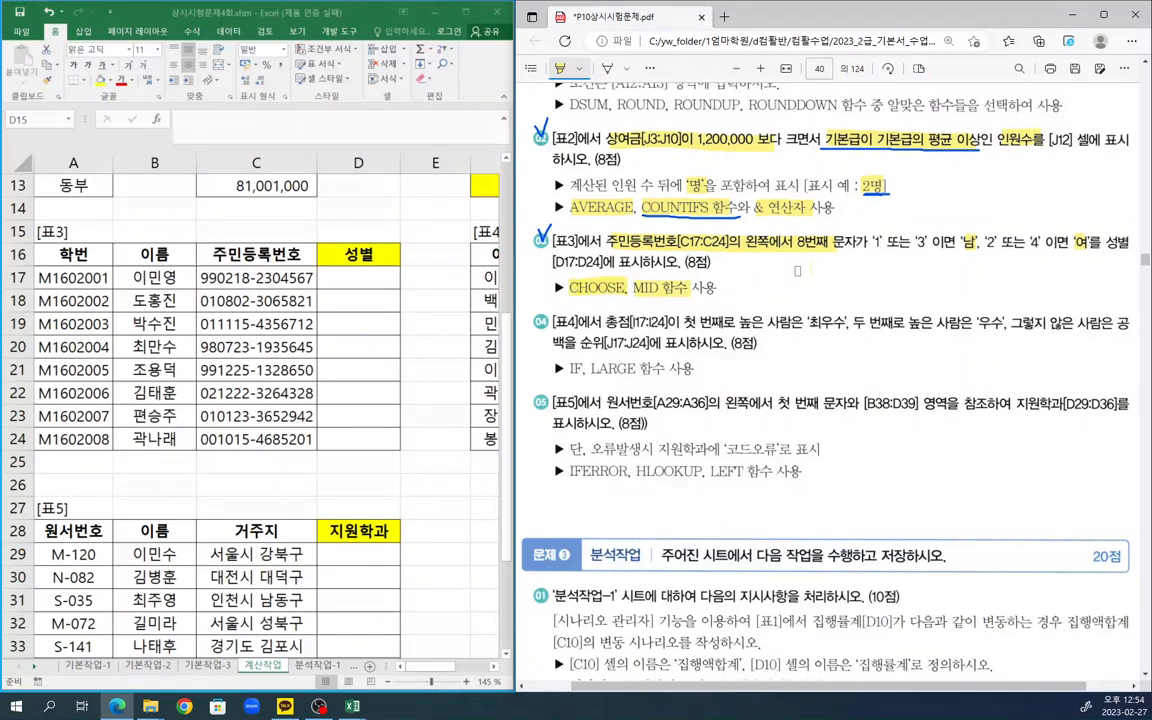
# - Switch to the ty함수작성법_영상.xlsm workbook and enter mid(주,8,1) in cell C4 of the CHOOSE table
pyautogui.moveTo(352, 704)
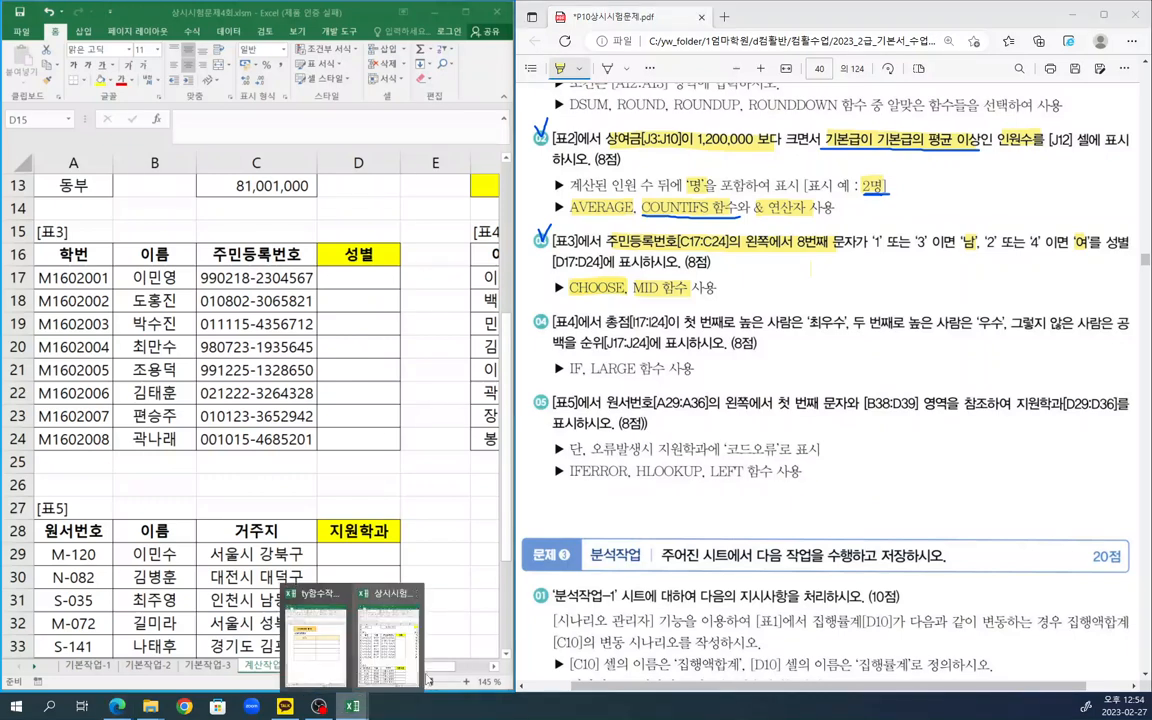
pyautogui.click(284, 580)
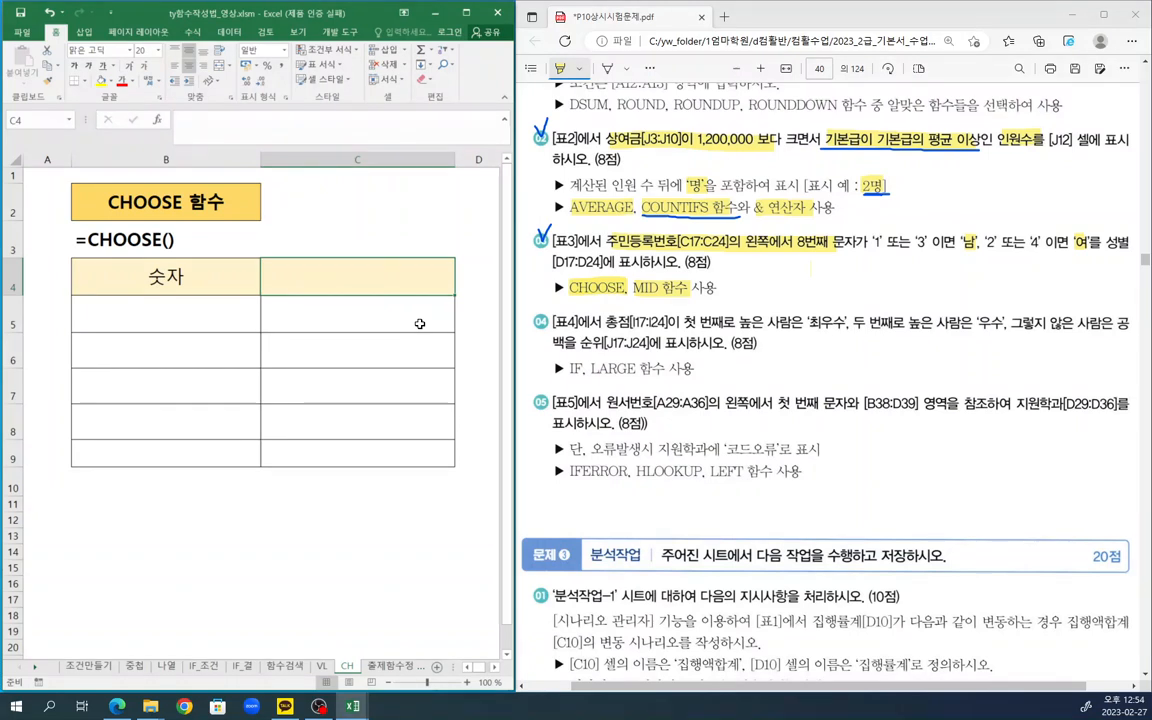
pyautogui.write('ㅡ')
pyautogui.press('Hangul')
pyautogui.press('BackSpace')
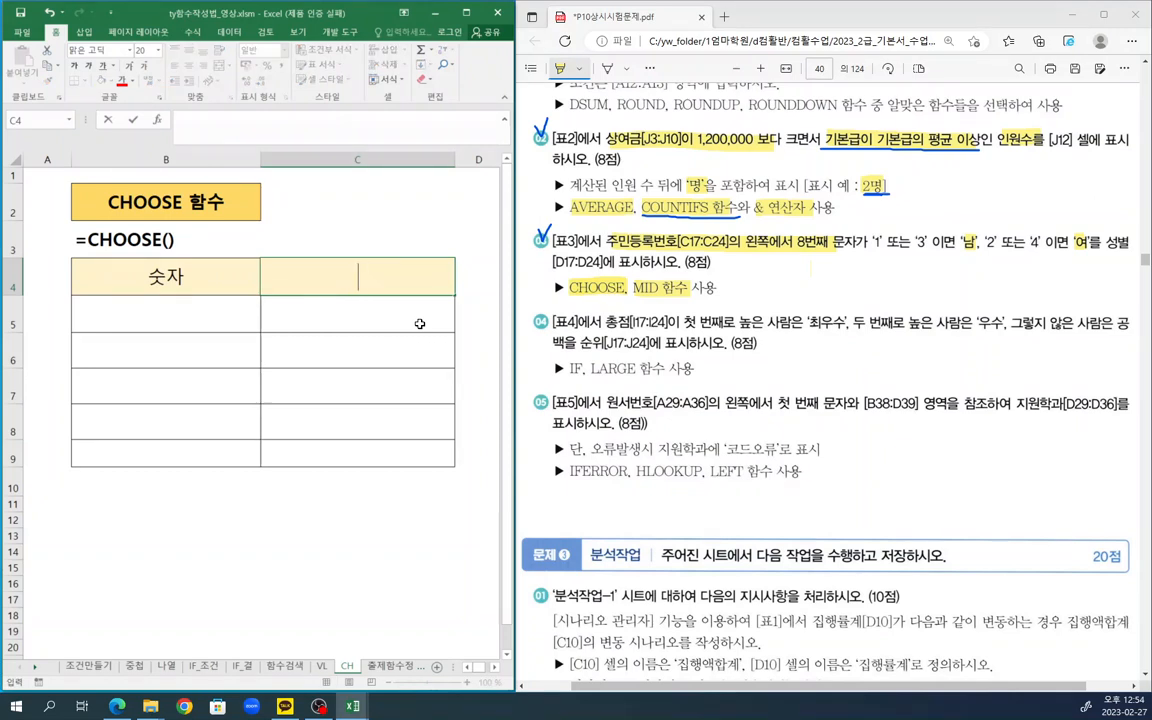
pyautogui.write('mid(주')
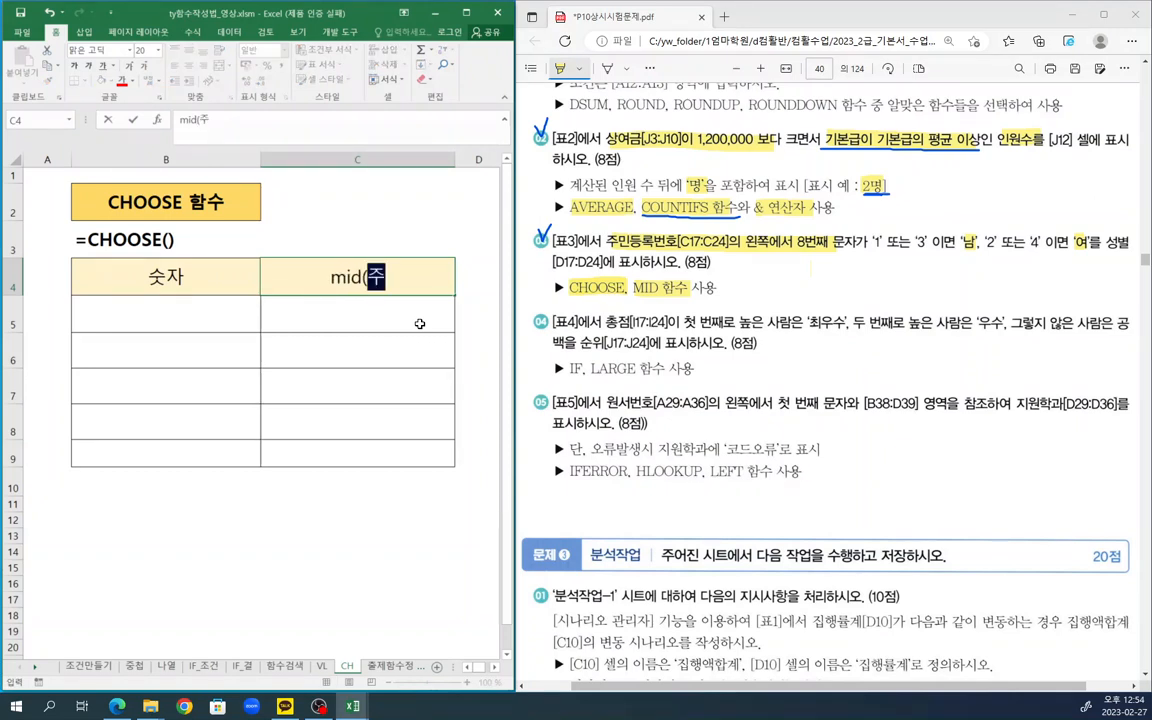
pyautogui.write(',8,')
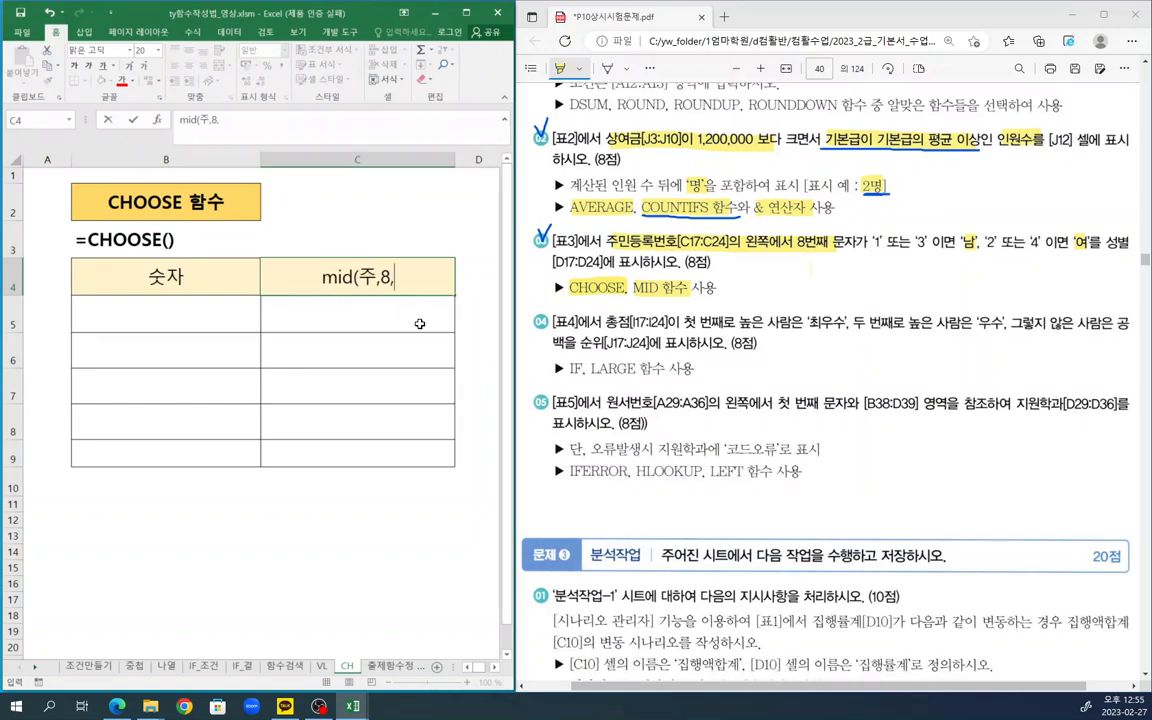
pyautogui.write('1)')
pyautogui.press('Return')
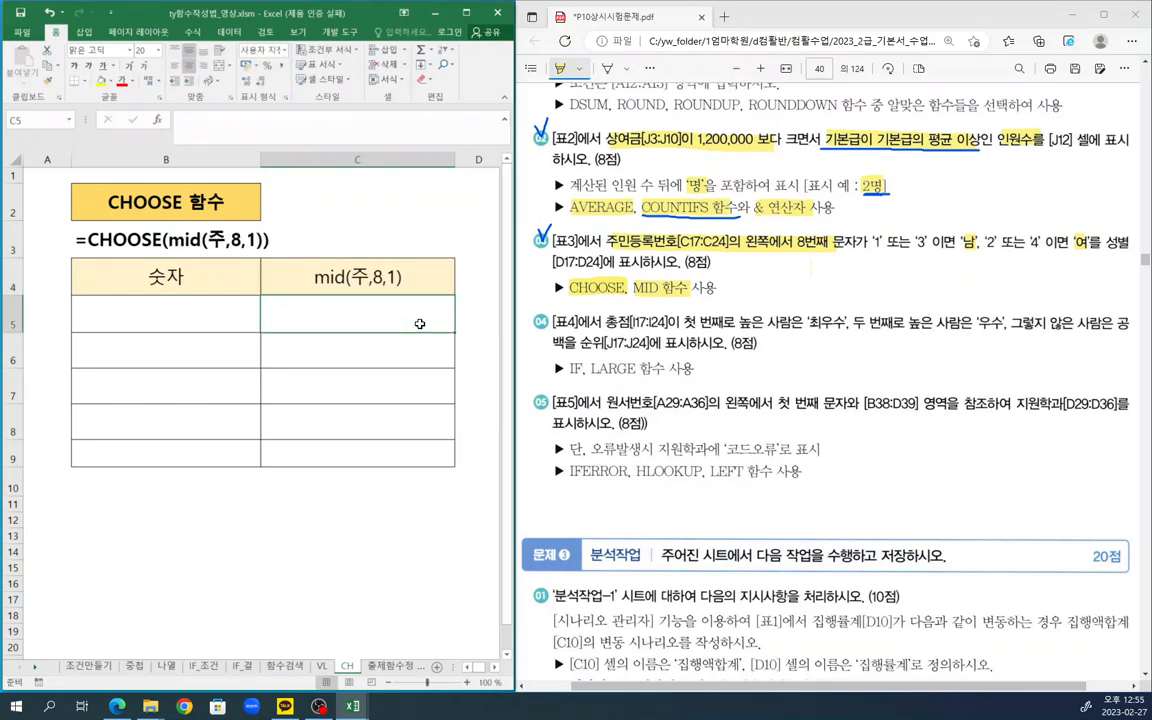
# - Fill the 숫자 column of the CHOOSE table, B5:B8, with 1, 2, 3 and 4
pyautogui.press('Left')
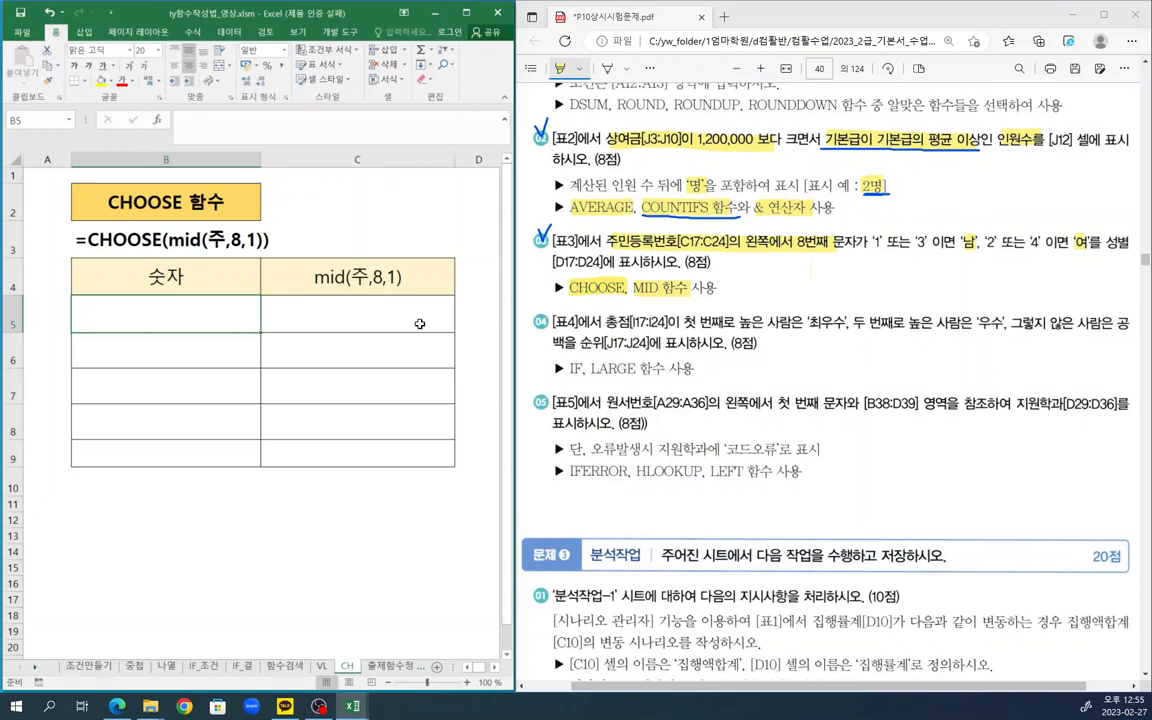
pyautogui.write('1')
pyautogui.press('Return')
pyautogui.write('2')
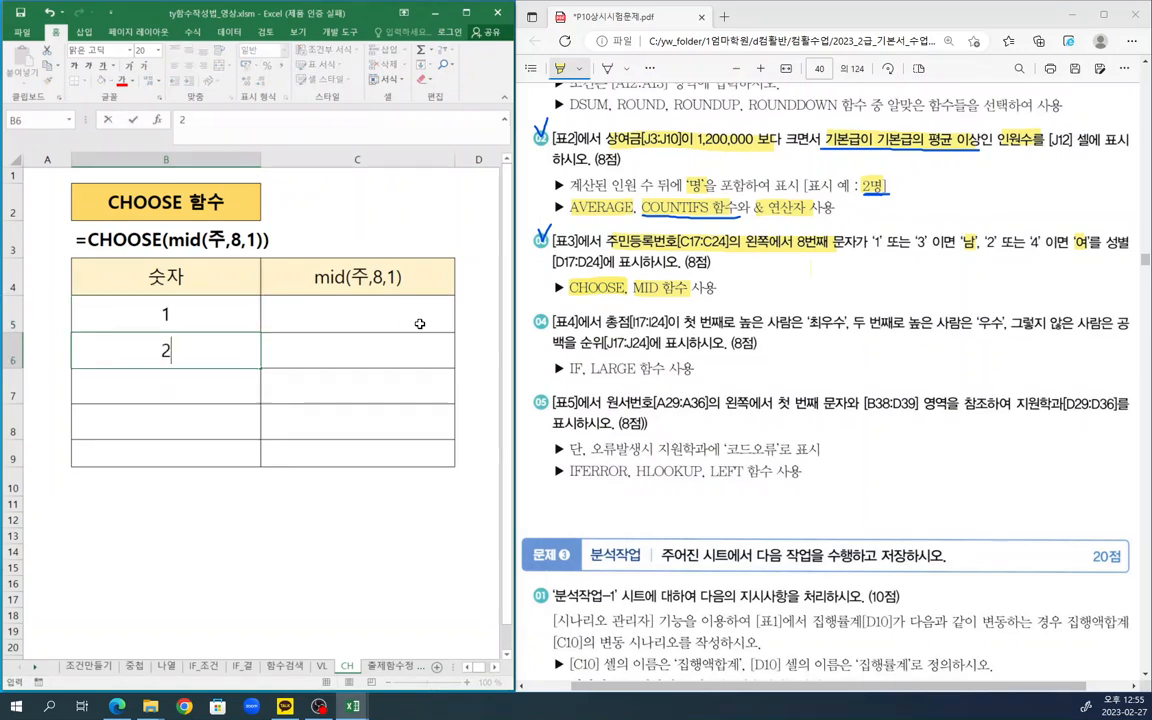
pyautogui.press('Return')
pyautogui.write('3')
pyautogui.press('Return')
pyautogui.write('4')
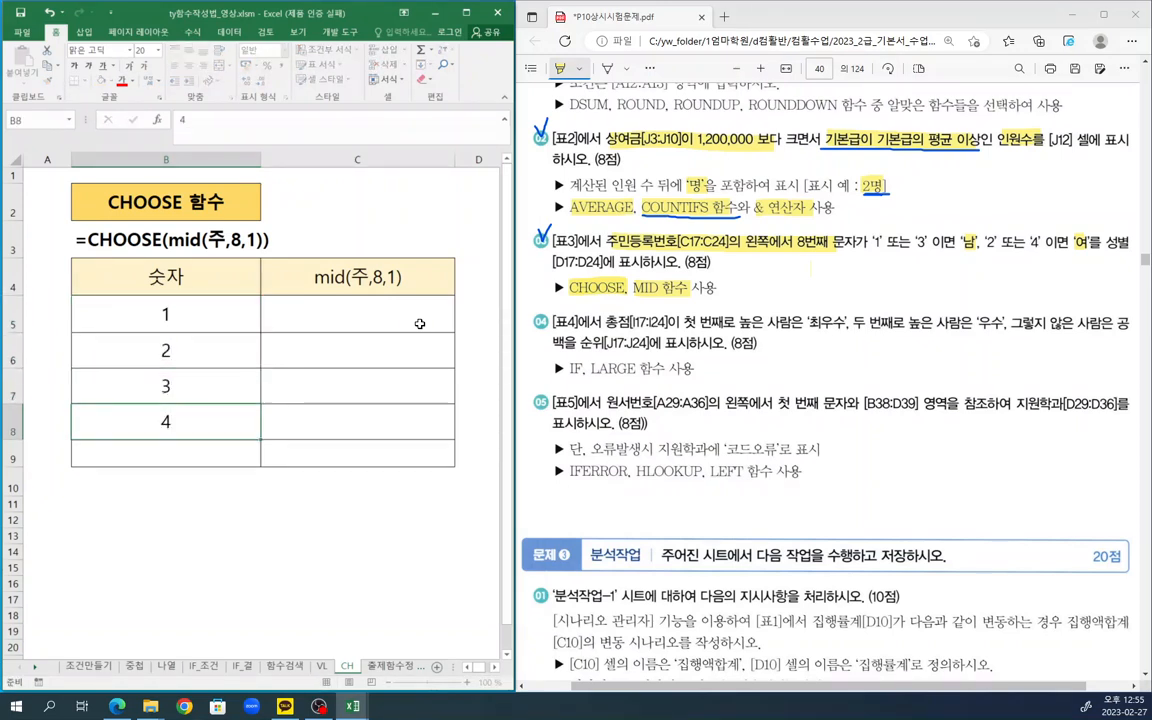
# - Enter 남, 여, 남, 여 in C5:C8 beside the numbers of the CHOOSE table
pyautogui.press('Right')
pyautogui.press('Up')
pyautogui.press('Up')
pyautogui.press('Up')
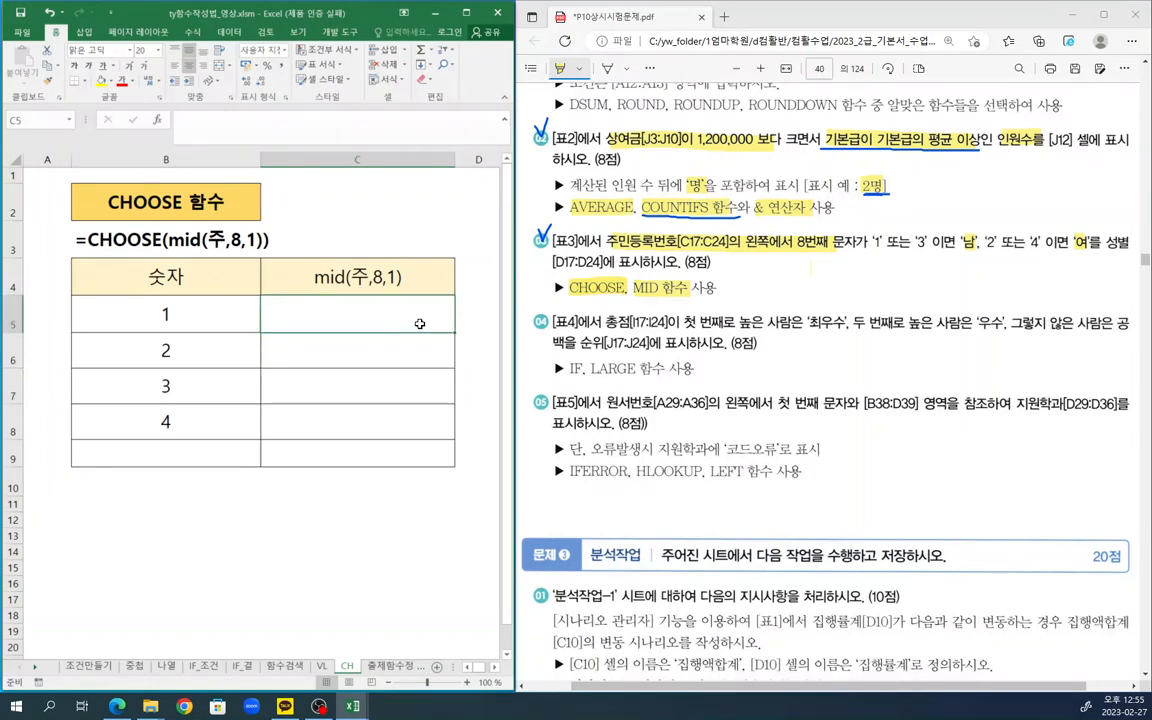
pyautogui.write('남')
pyautogui.press('Return')
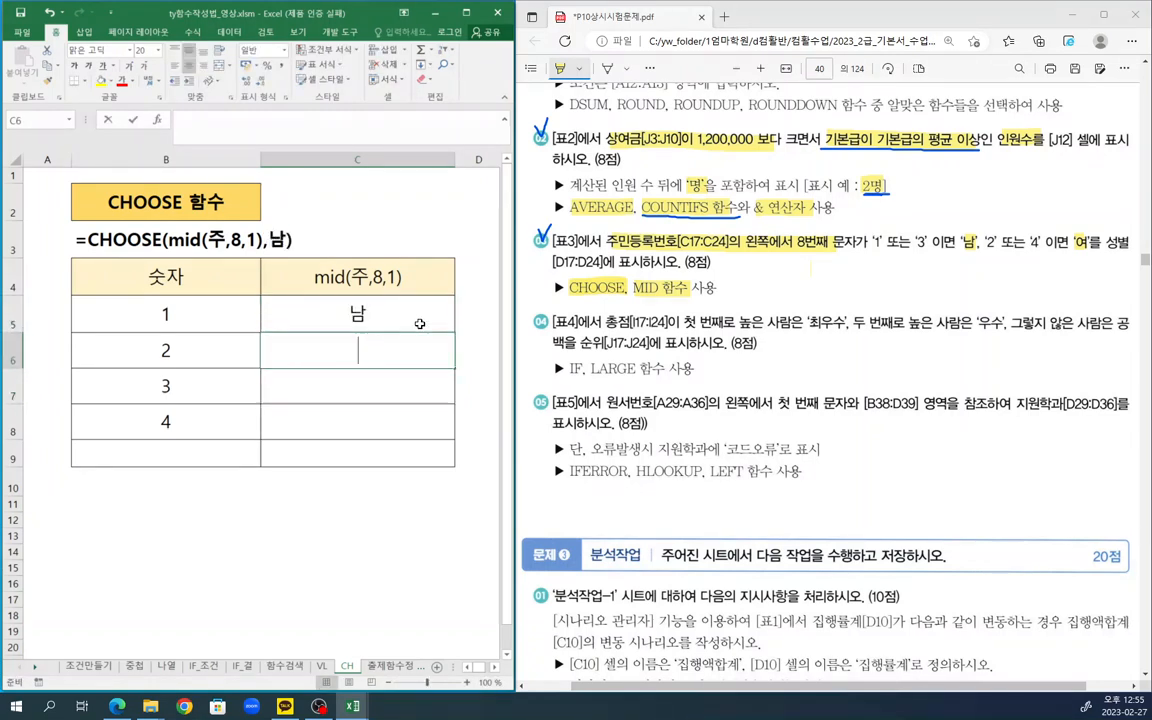
pyautogui.write('여')
pyautogui.press('Return')
pyautogui.write('남')
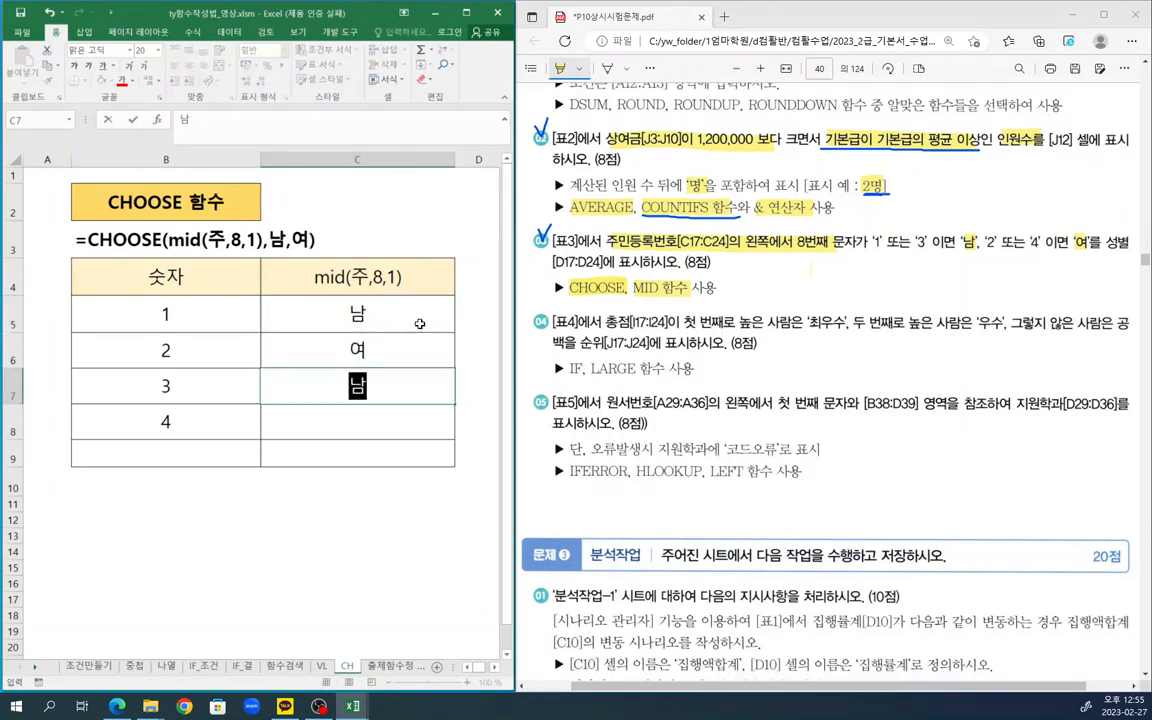
pyautogui.press('Return')
pyautogui.write('여')
pyautogui.press('Return')
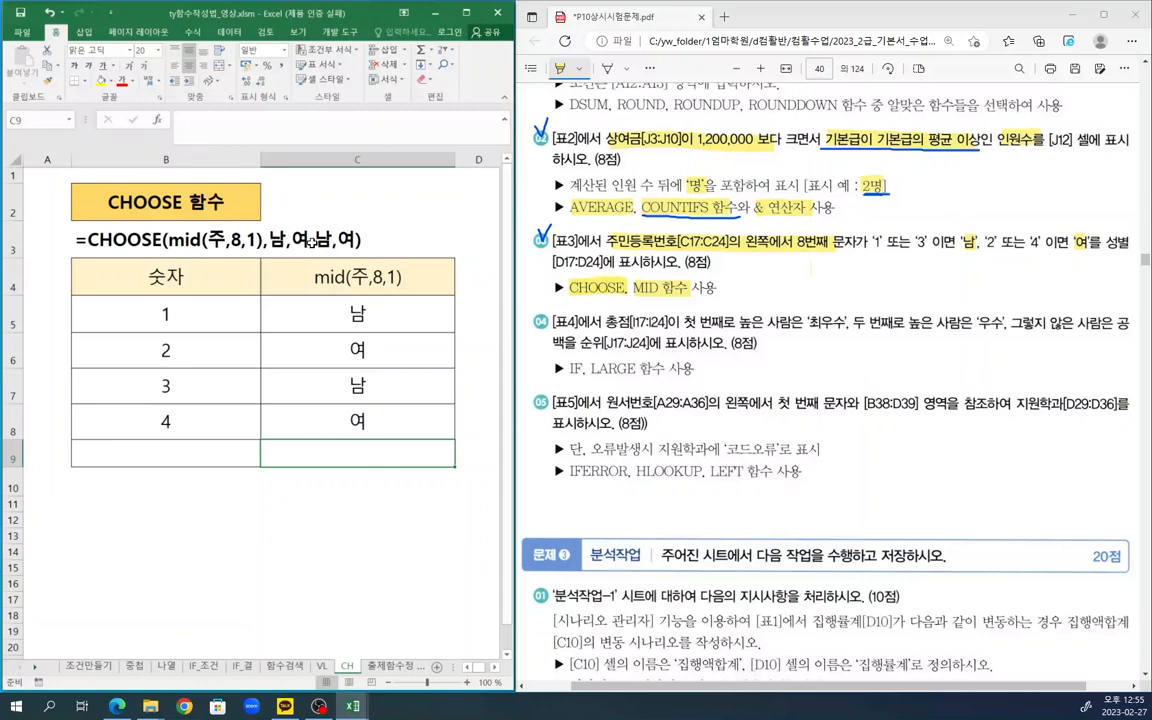
pyautogui.press('Up')
pyautogui.click(396, 324)
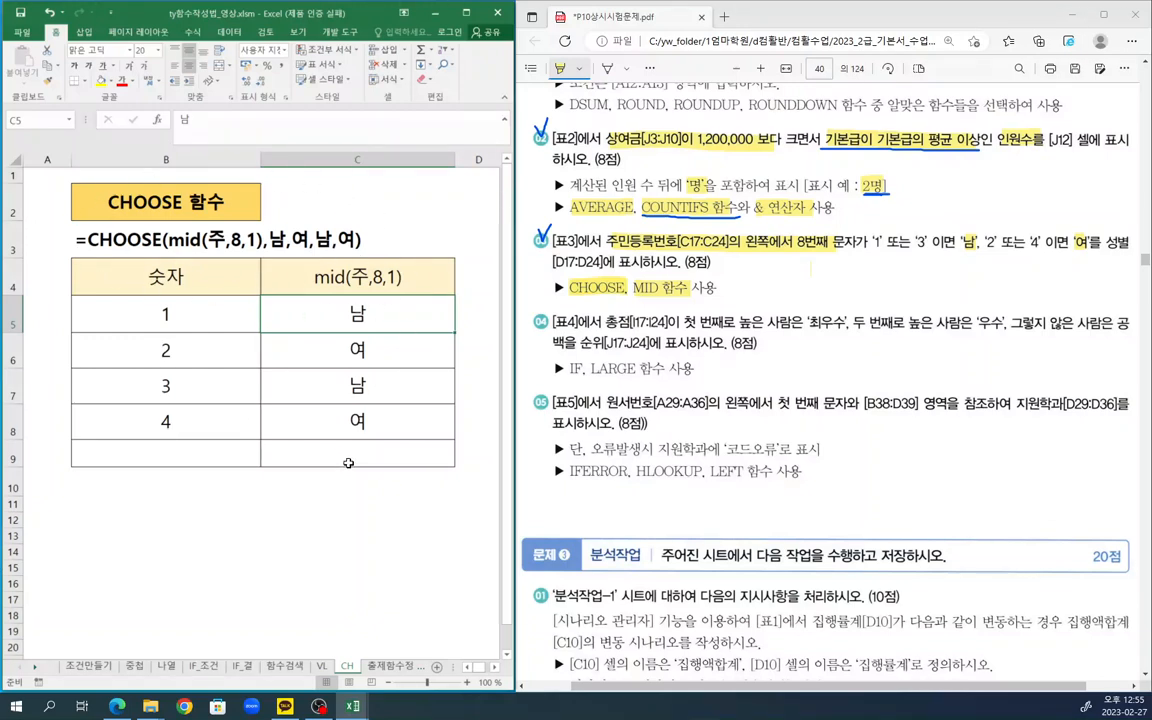
pyautogui.click(357, 422)
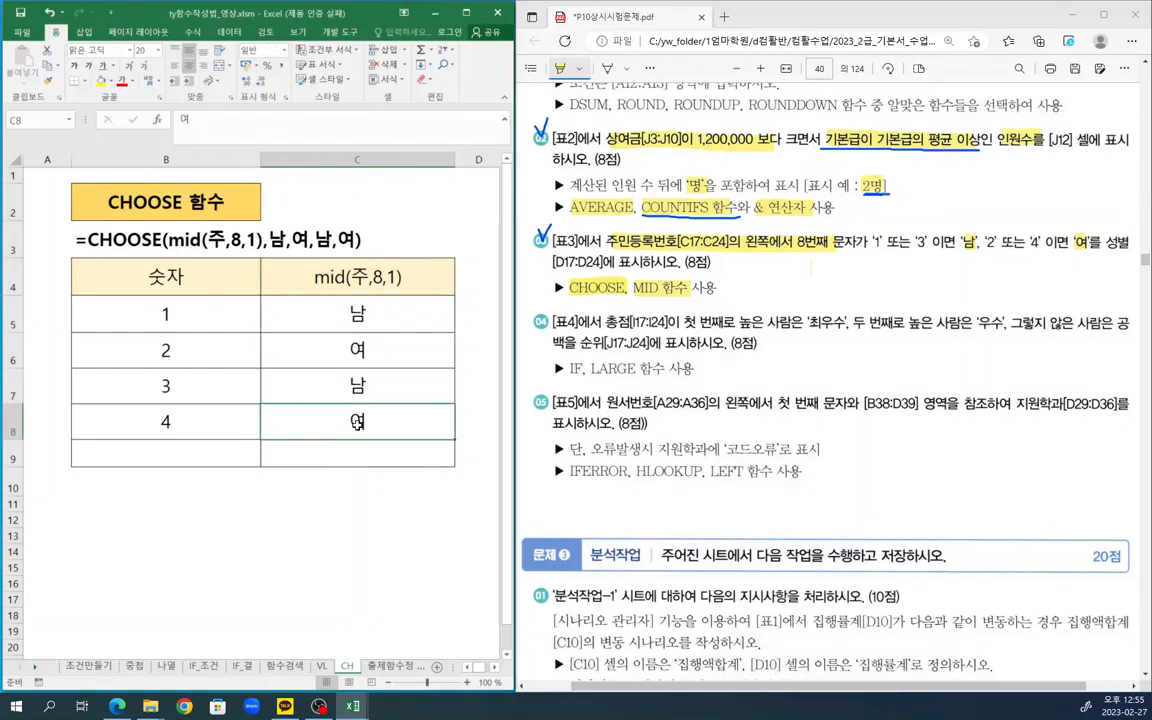
# - Return to the 상시시험문제4회.xlsm workbook, start a CHOOSE formula in D17 and open its function arguments
pyautogui.moveTo(352, 704)
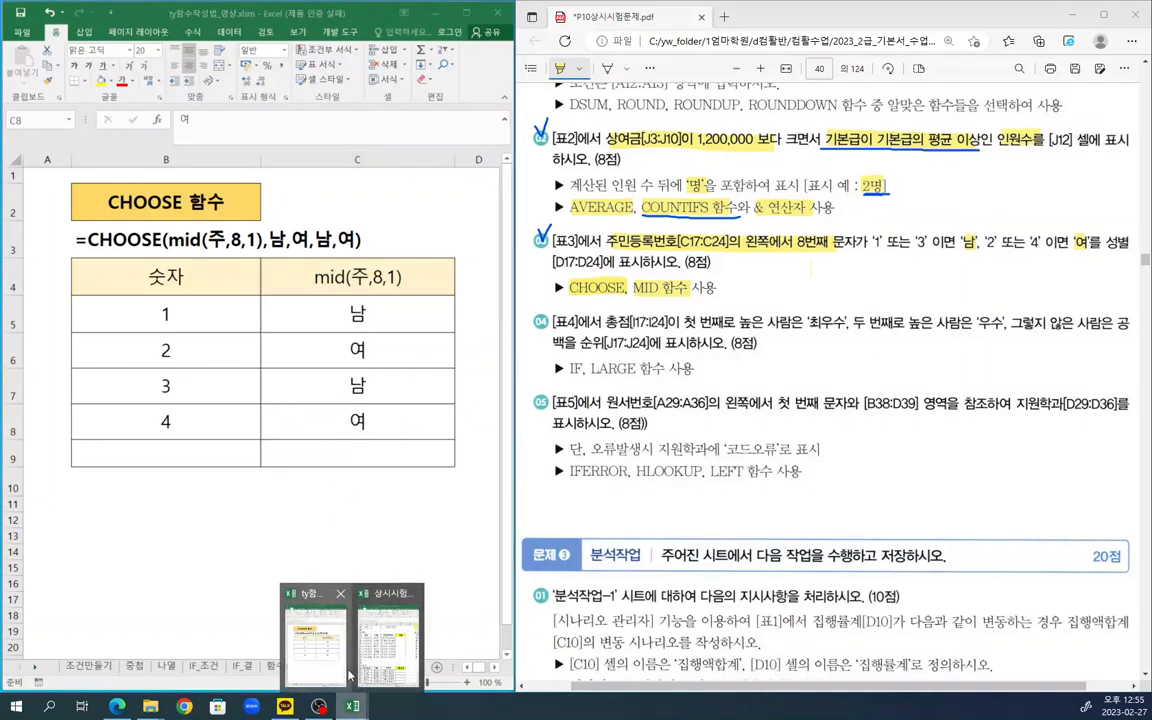
pyautogui.click(388, 640)
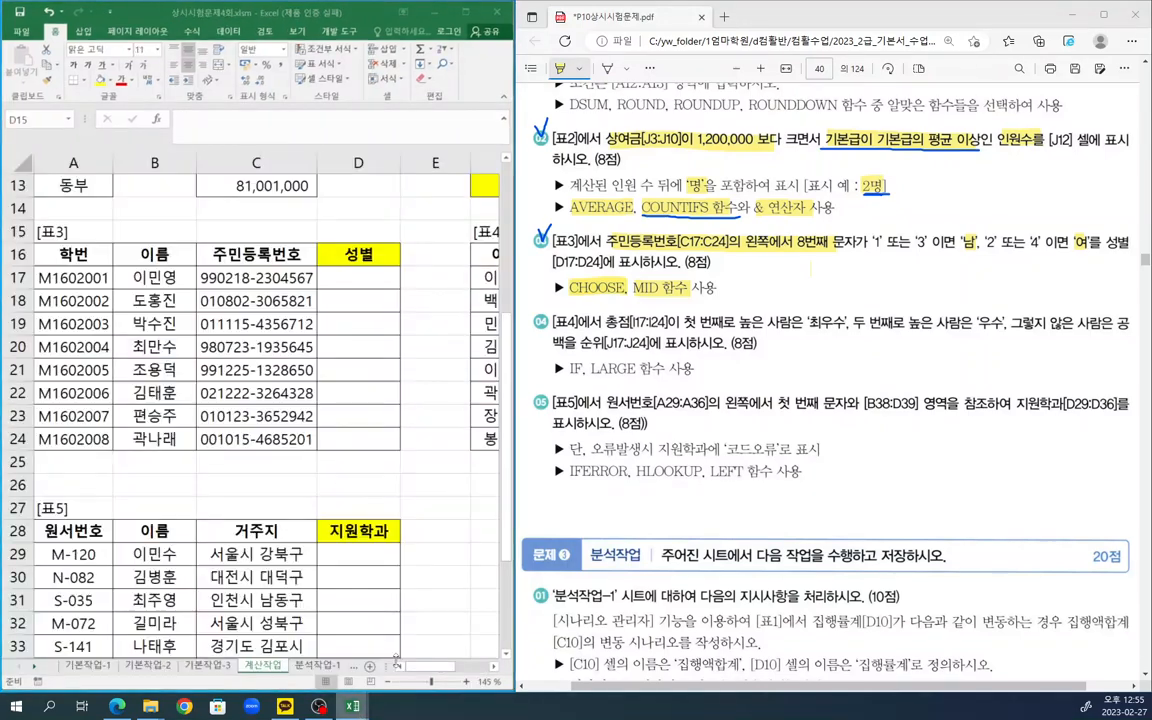
pyautogui.click(392, 287)
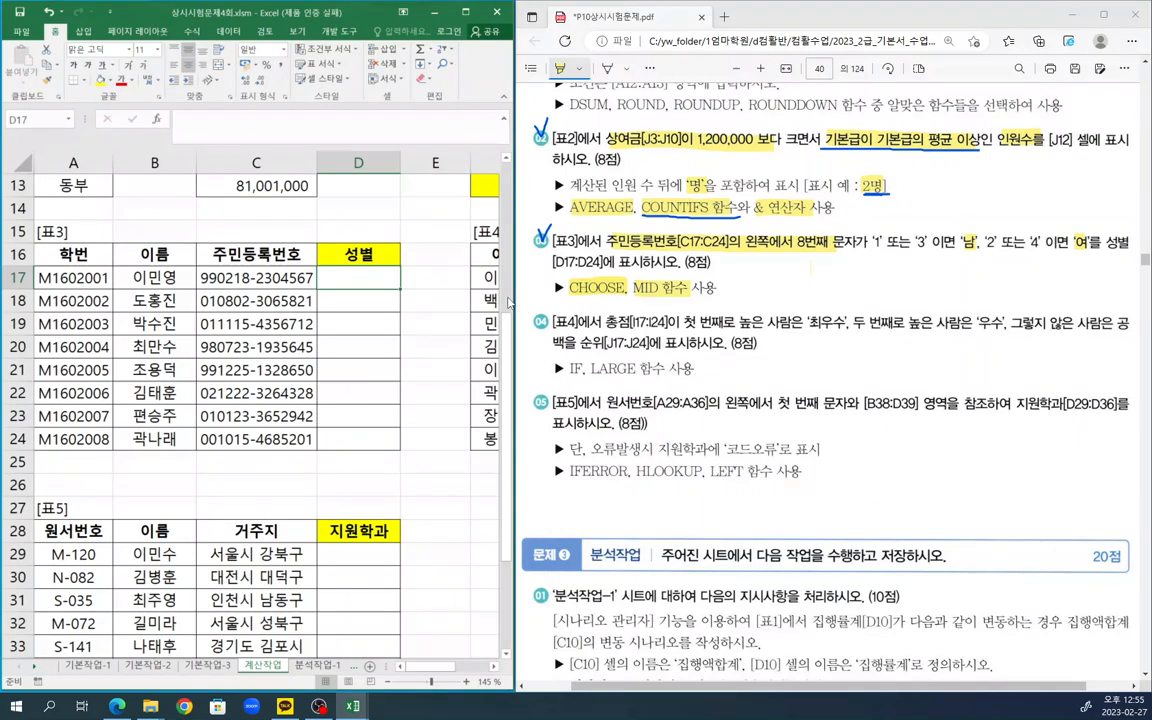
pyautogui.write('=초')
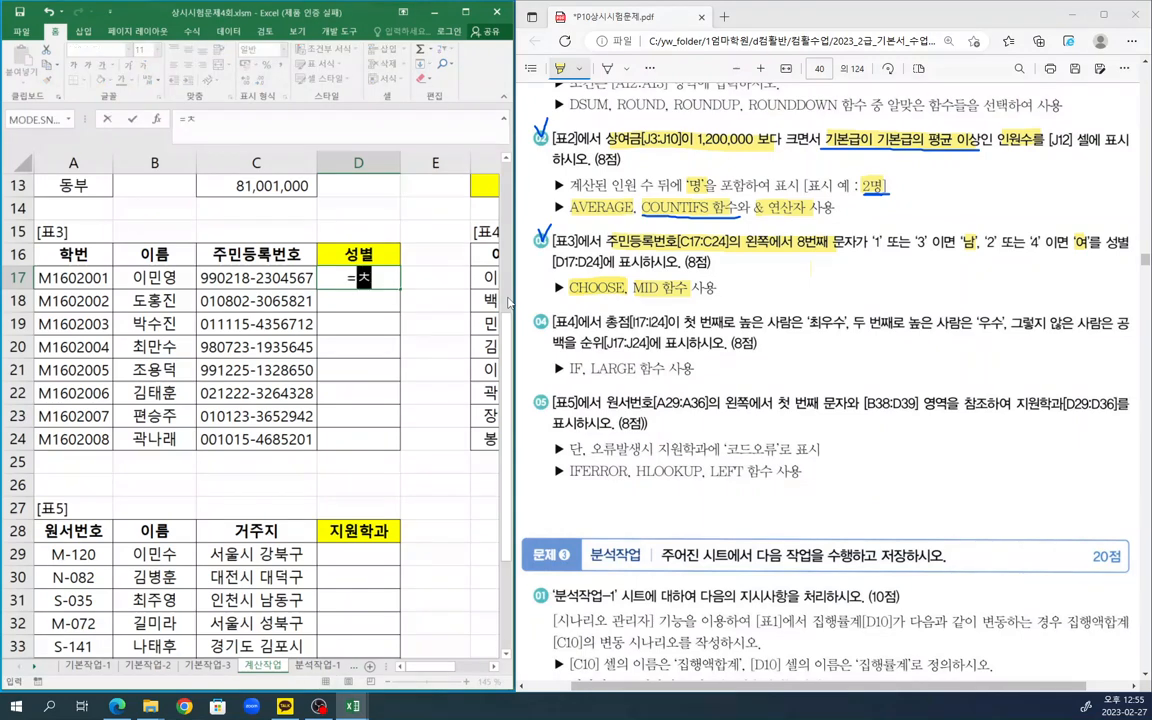
pyautogui.press('BackSpace')
pyautogui.write('choo')
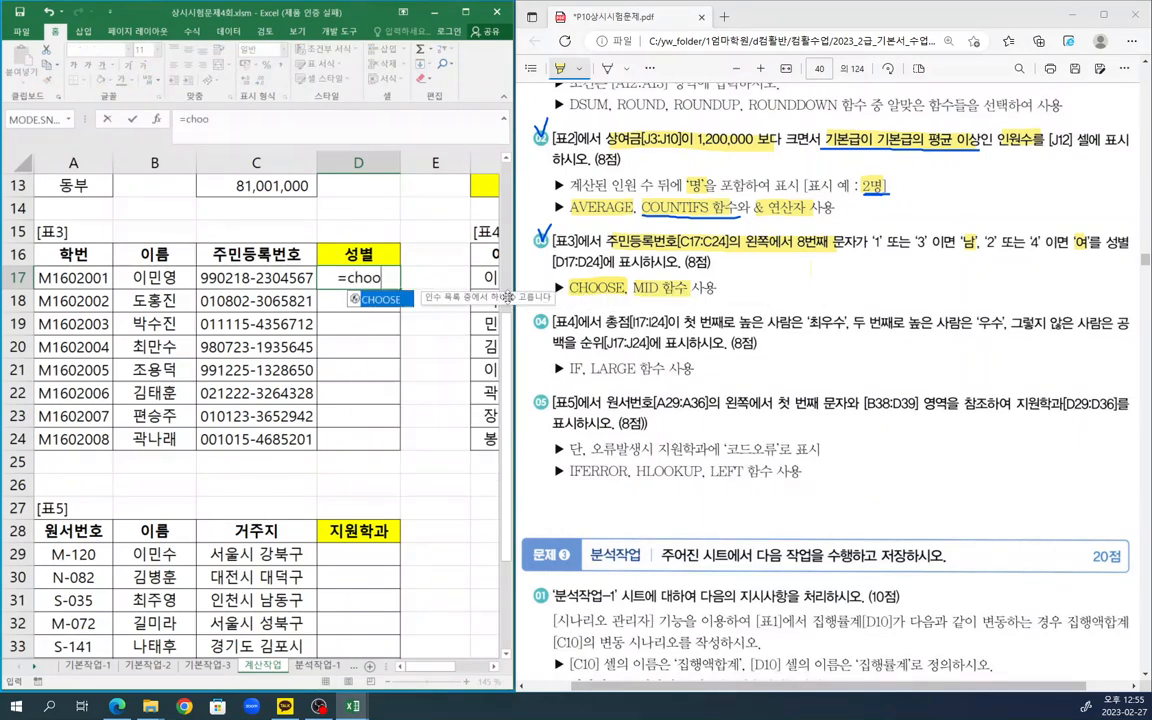
pyautogui.write('s')
pyautogui.press('Tab')
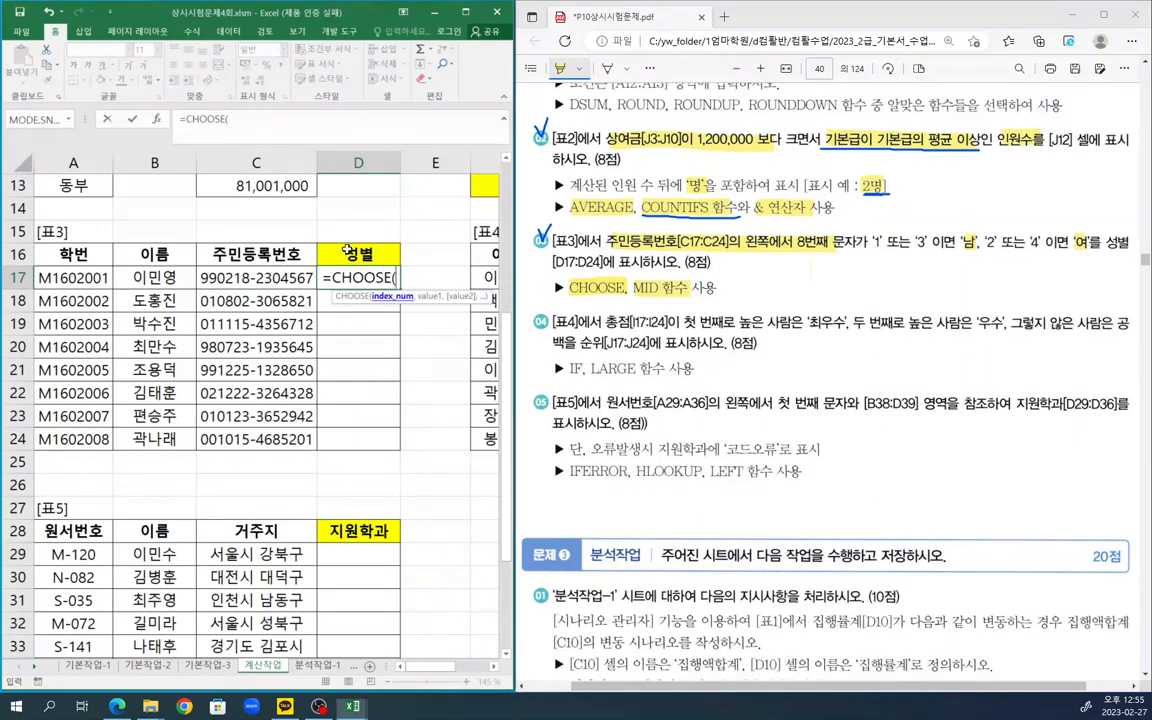
pyautogui.click(156, 118)
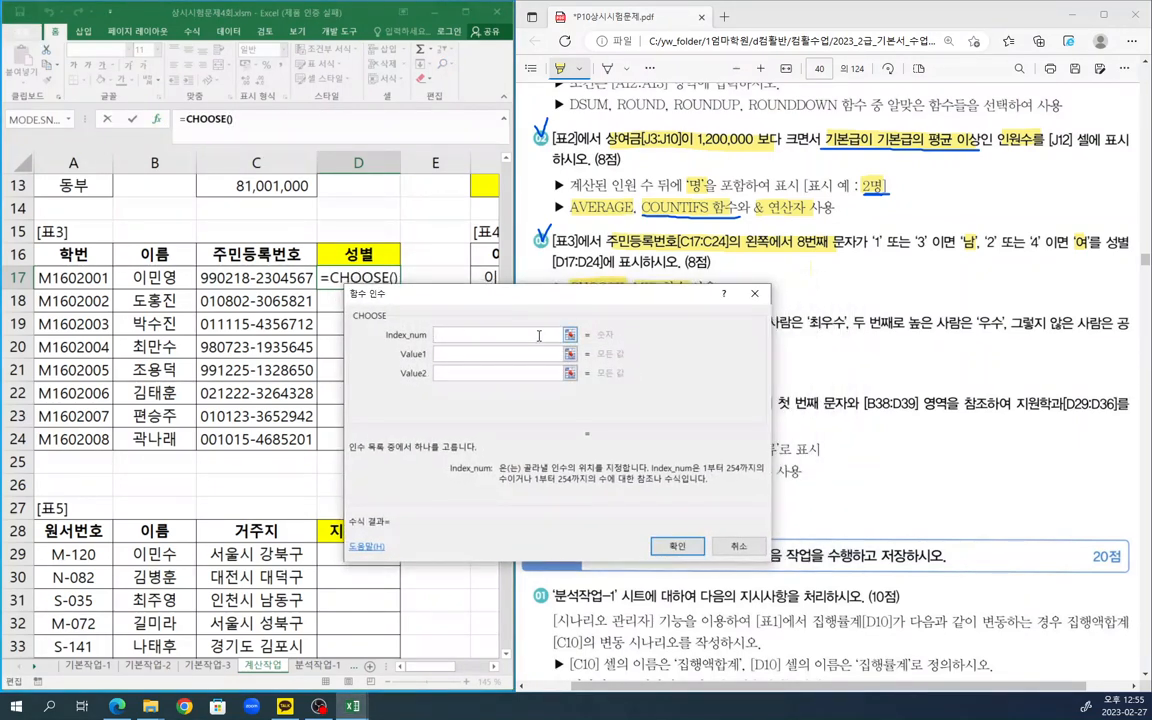
# - Set CHOOSE's Index_num to mid() and open the nested MID function's arguments
pyautogui.write('mid')
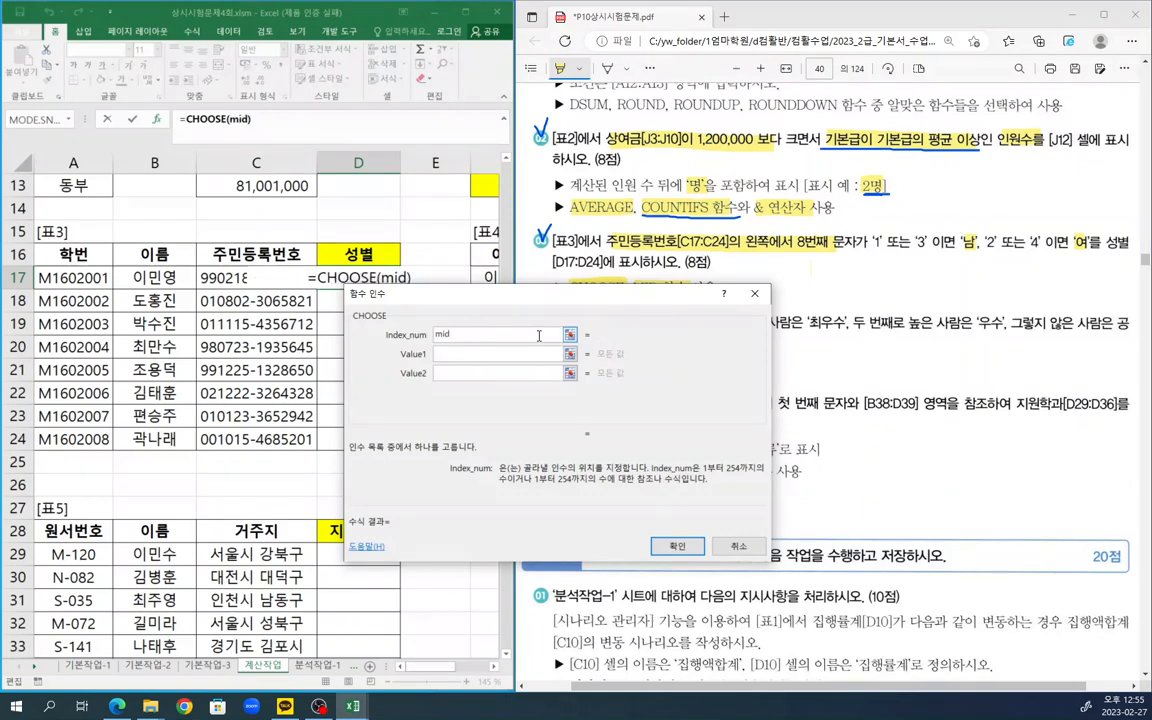
pyautogui.write('()')
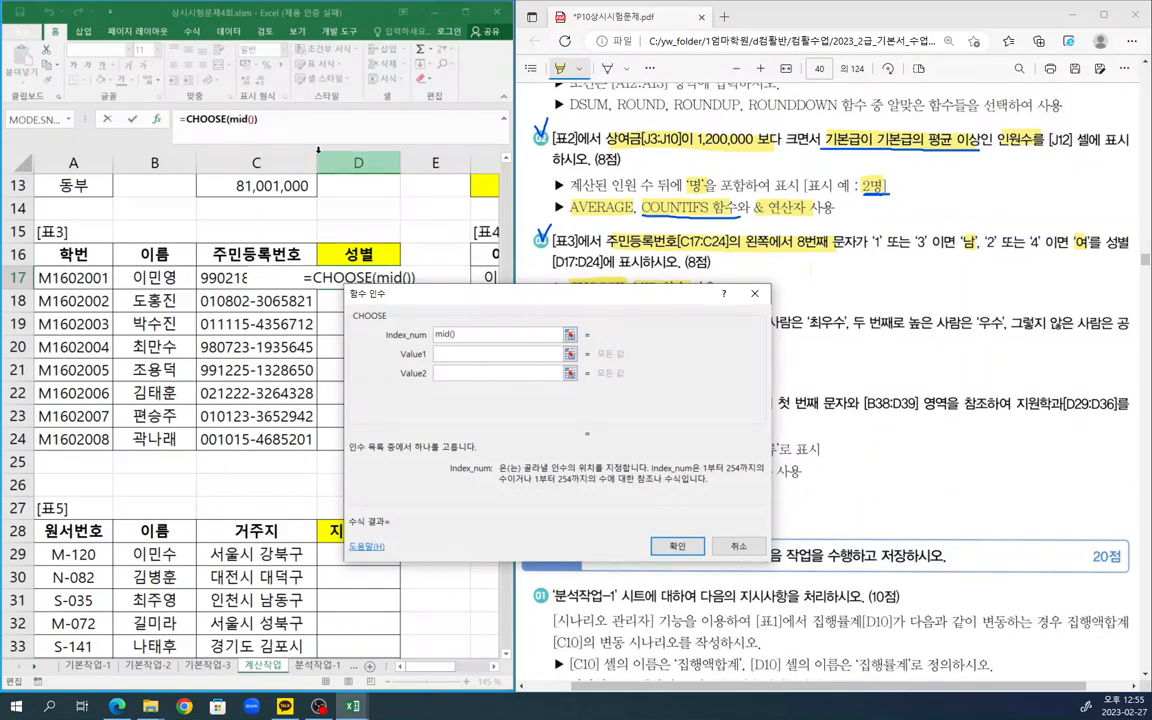
pyautogui.click(237, 119)
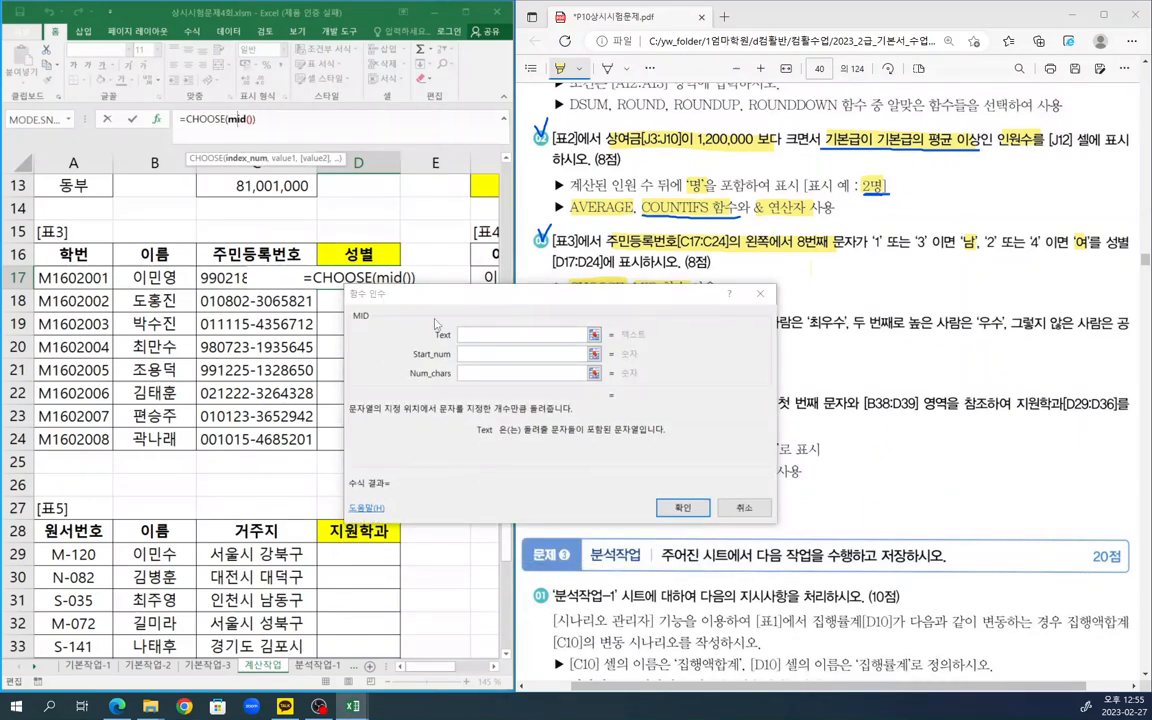
# - Set MID's Text to C17, Start_num to 8 and Num_chars to 1, and return to the CHOOSE function's arguments
pyautogui.click(489, 337)
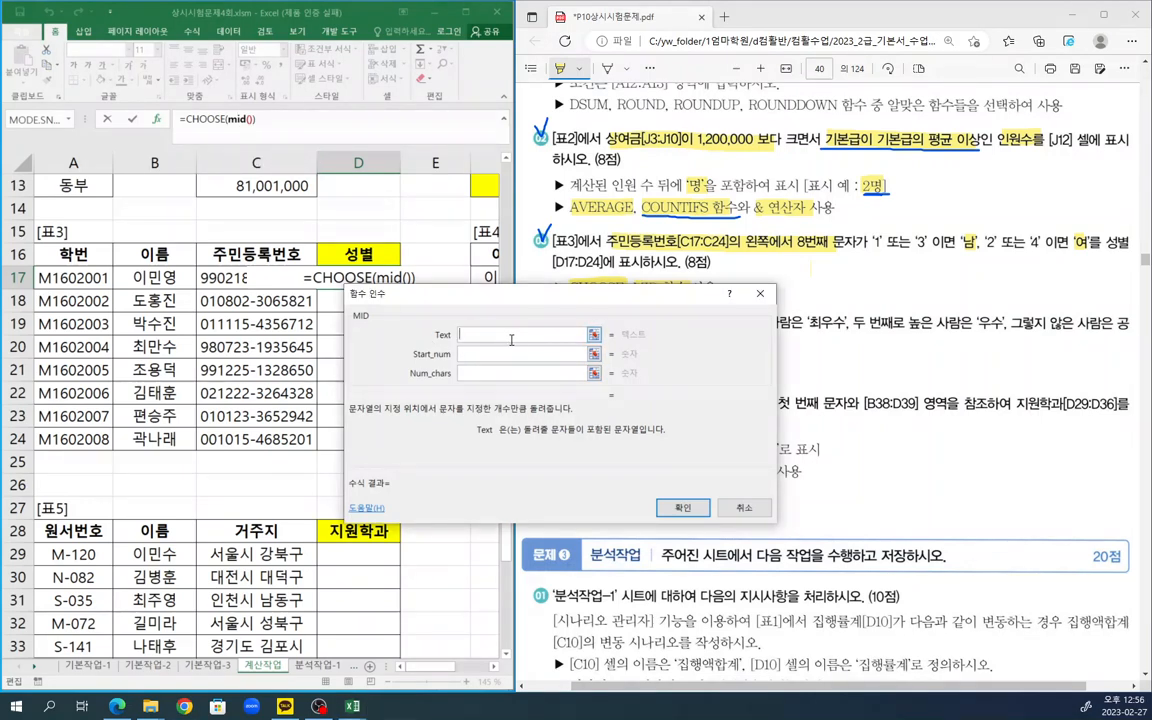
pyautogui.click(208, 274)
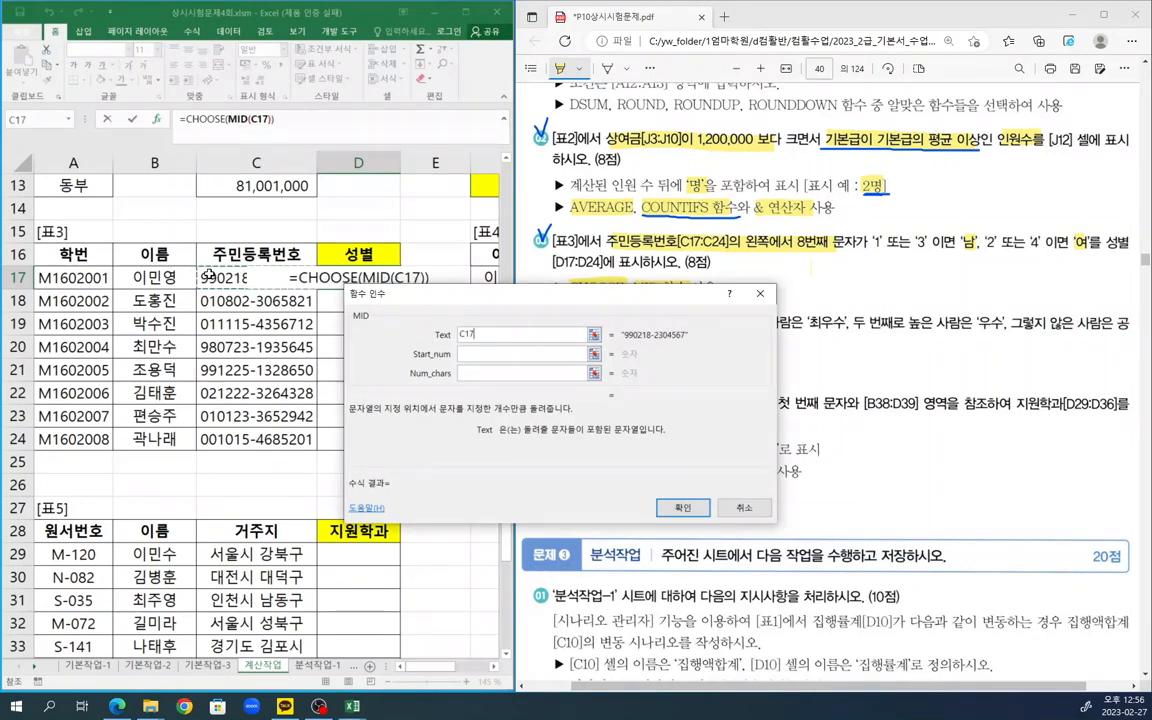
pyautogui.click(481, 352)
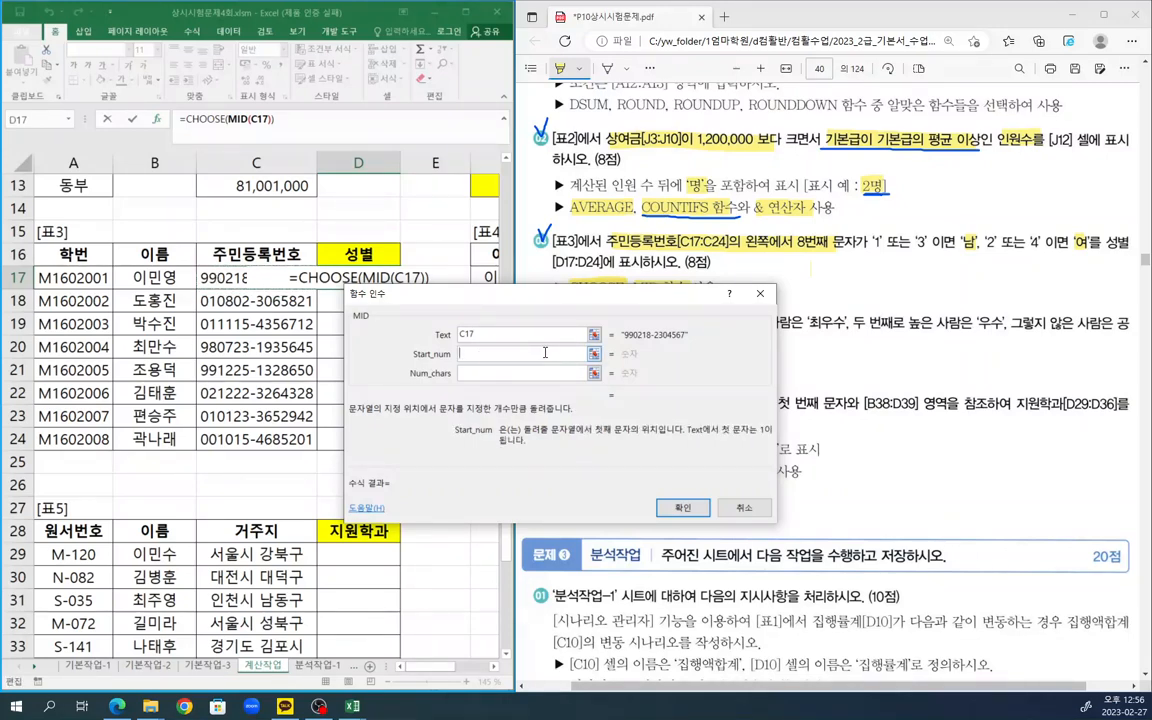
pyautogui.write('8')
pyautogui.click(513, 374)
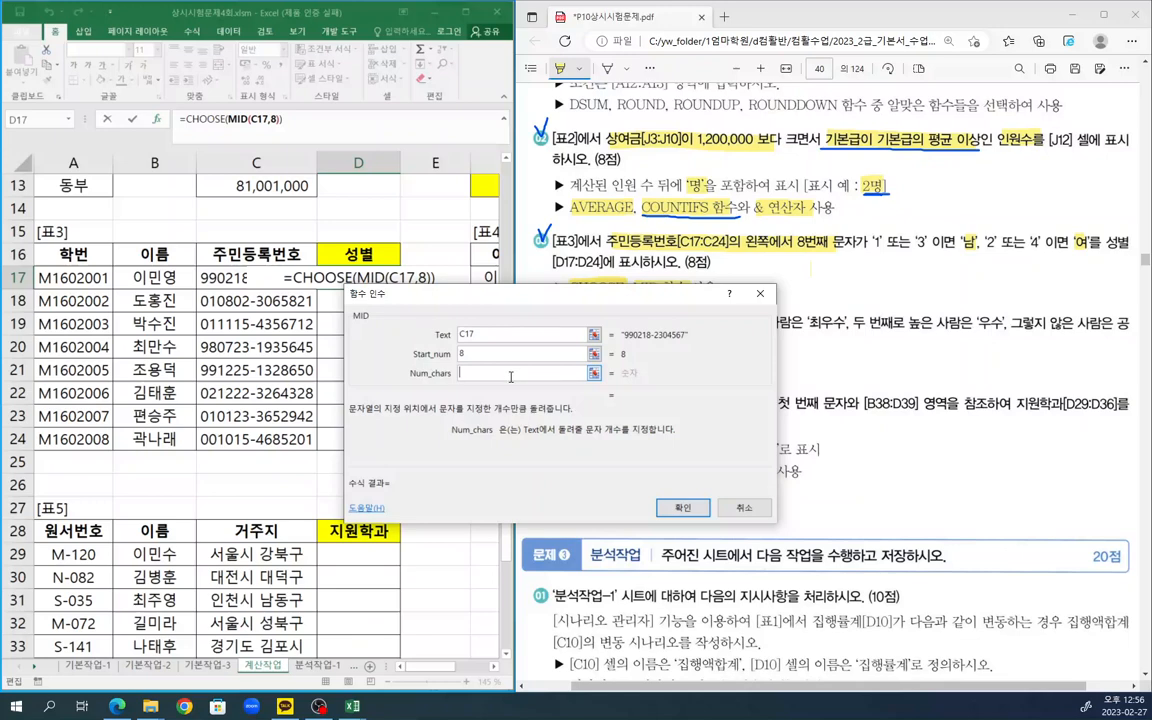
pyautogui.write('1')
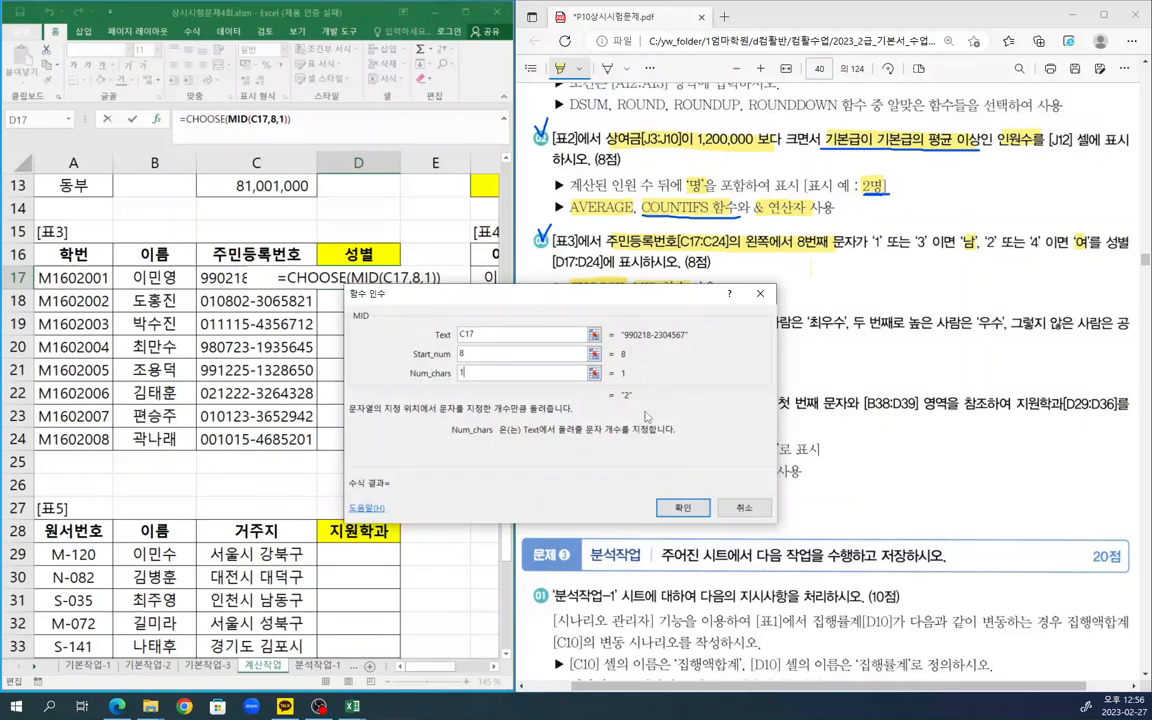
pyautogui.click(207, 118)
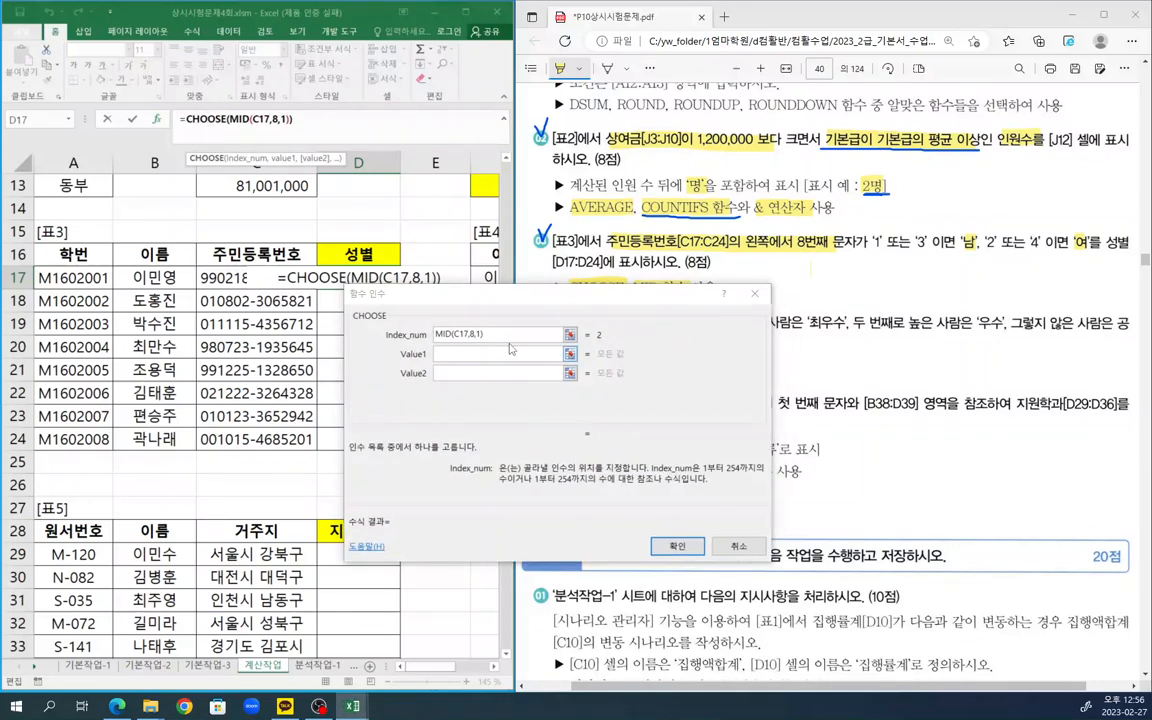
# - Set CHOOSE's Value1 to Value4 to 남, 여, 남 and 여
pyautogui.click(467, 352)
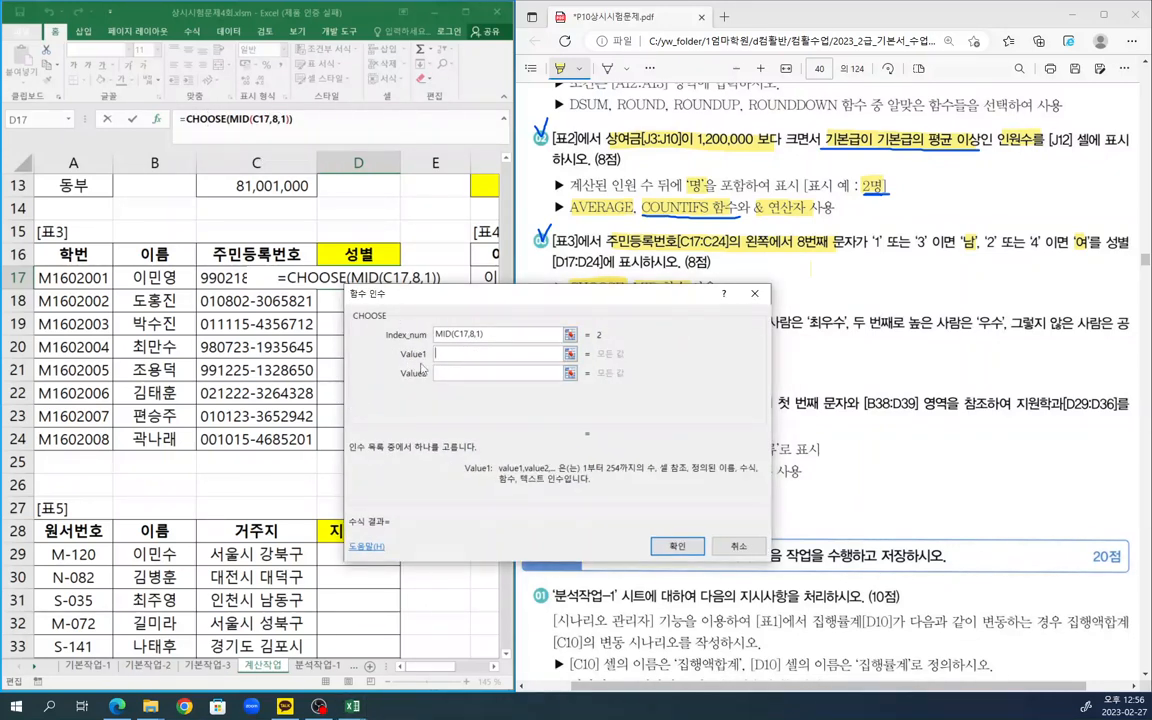
pyautogui.write('남')
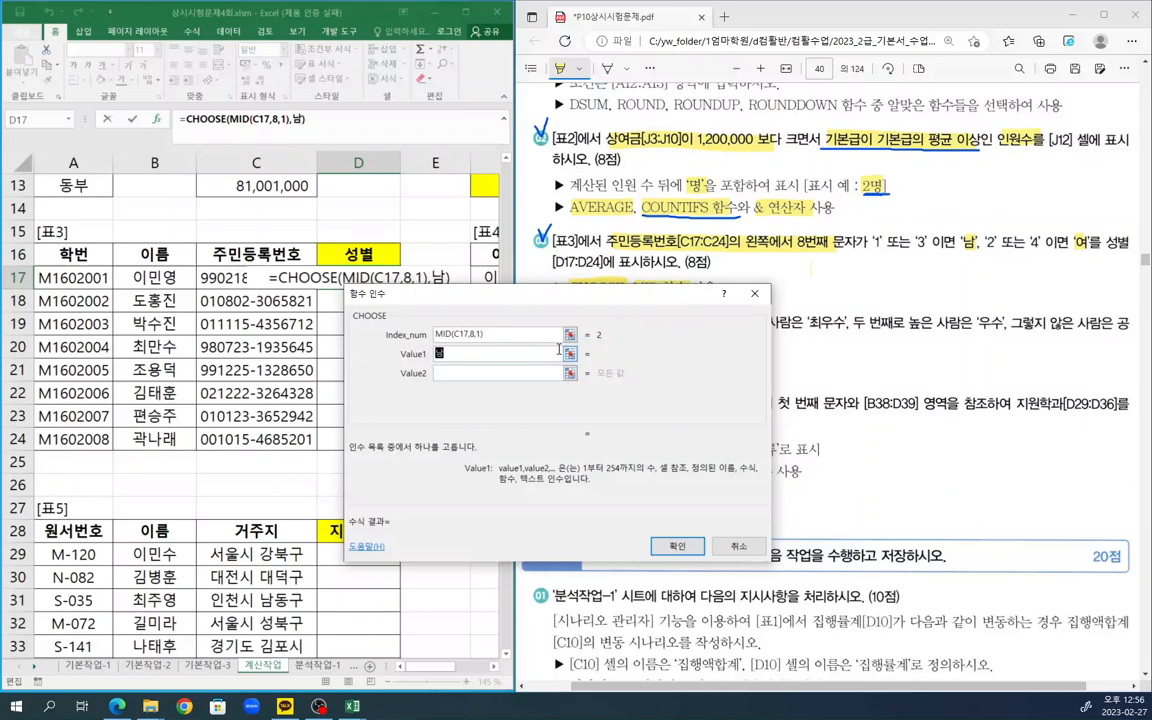
pyautogui.press('Tab')
pyautogui.write('여')
pyautogui.press('Tab')
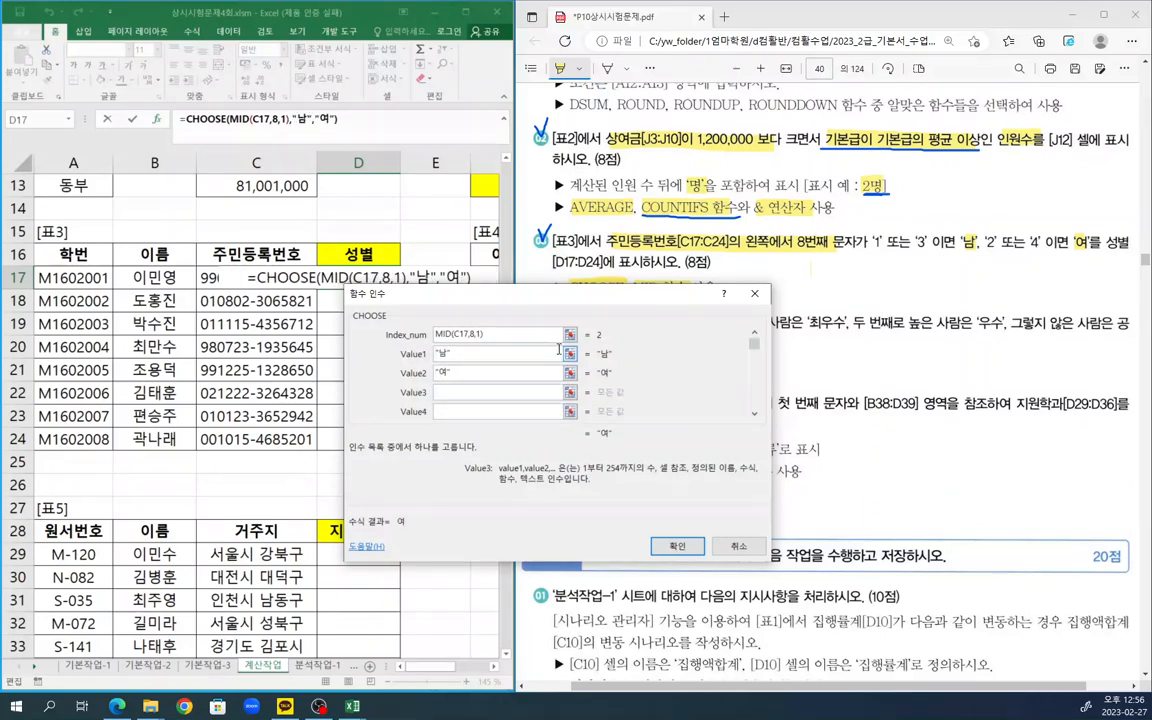
pyautogui.write('남')
pyautogui.press('Tab')
pyautogui.write('여')
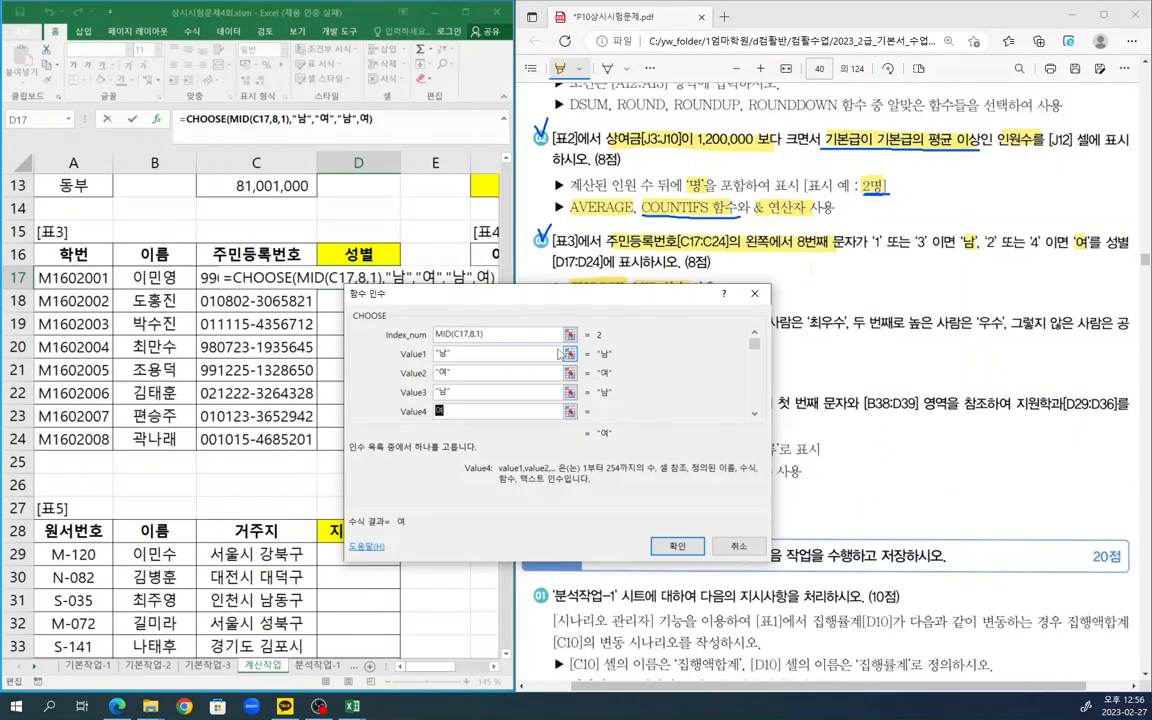
pyautogui.press('Tab')
pyautogui.hotkey('shift', 'Tab')
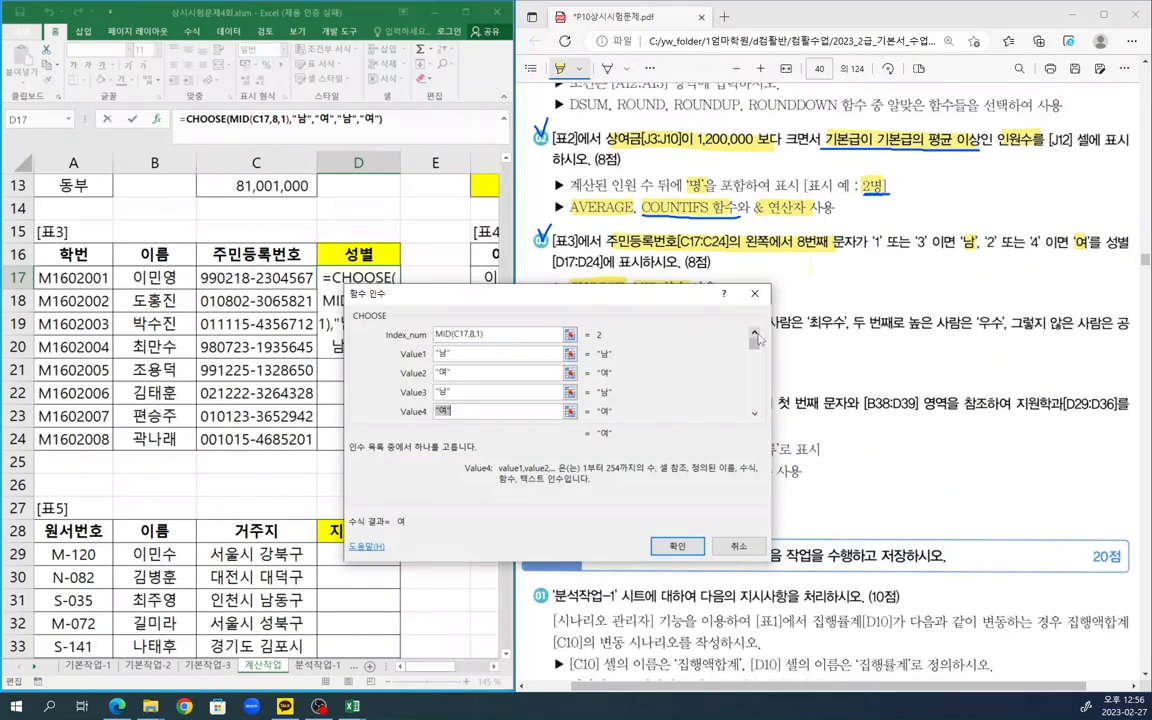
# - Review the CHOOSE arguments, confirm the formula and fill it from D17 down to D24
pyautogui.click(468, 392)
pyautogui.click(469, 371)
pyautogui.click(477, 353)
pyautogui.click(505, 336)
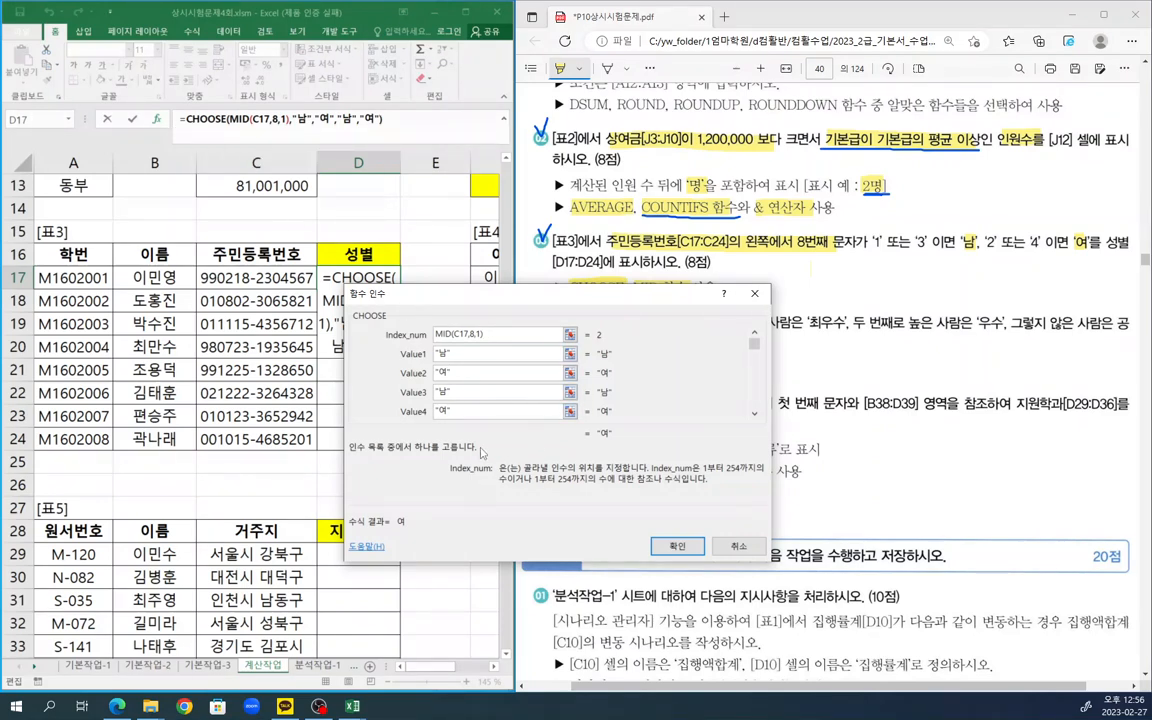
pyautogui.click(679, 546)
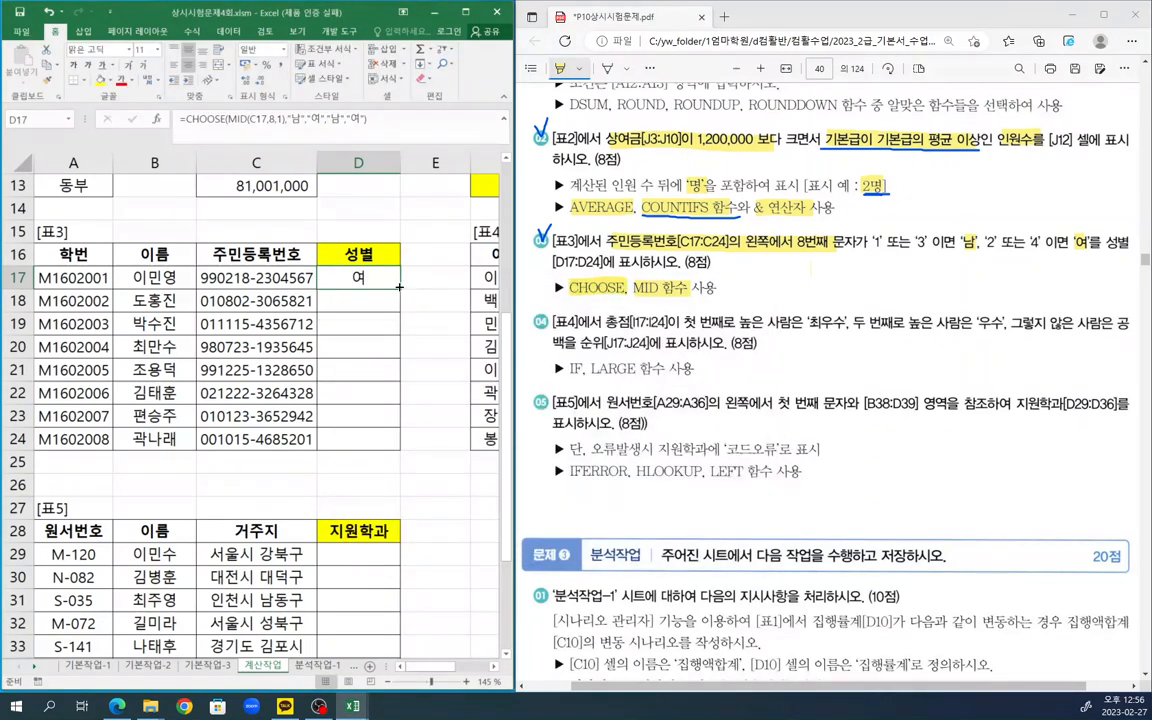
pyautogui.moveTo(399, 287); pyautogui.dragTo(360, 442)
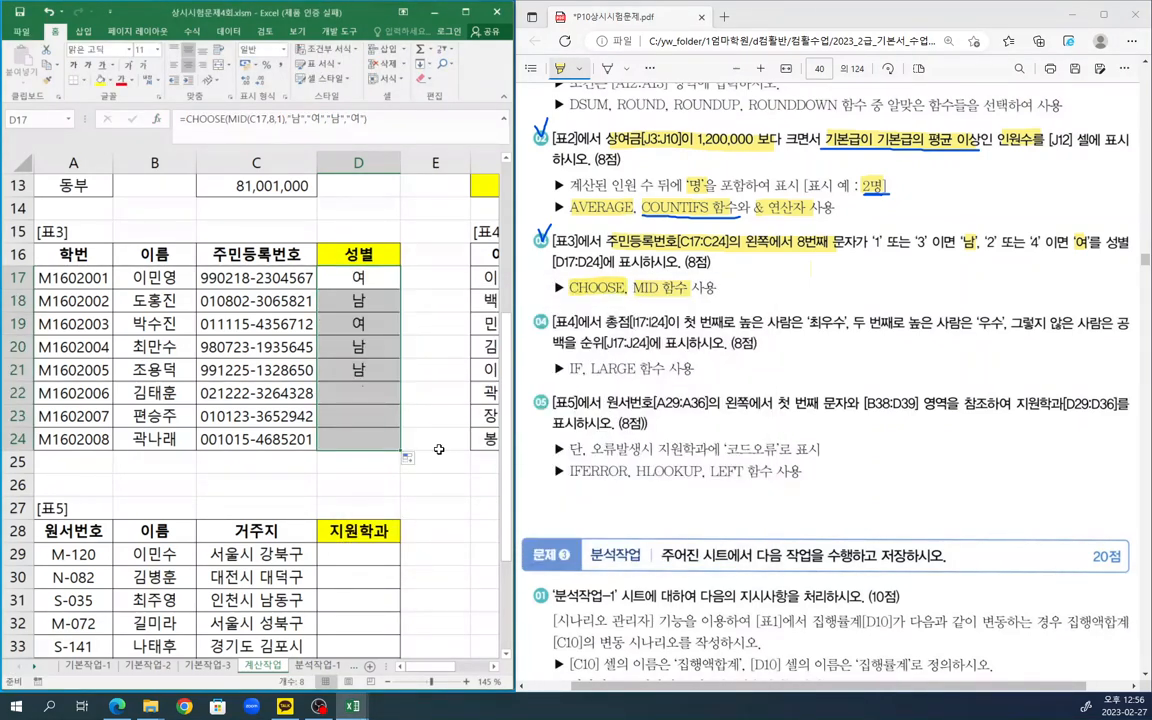
pyautogui.click(450, 440)
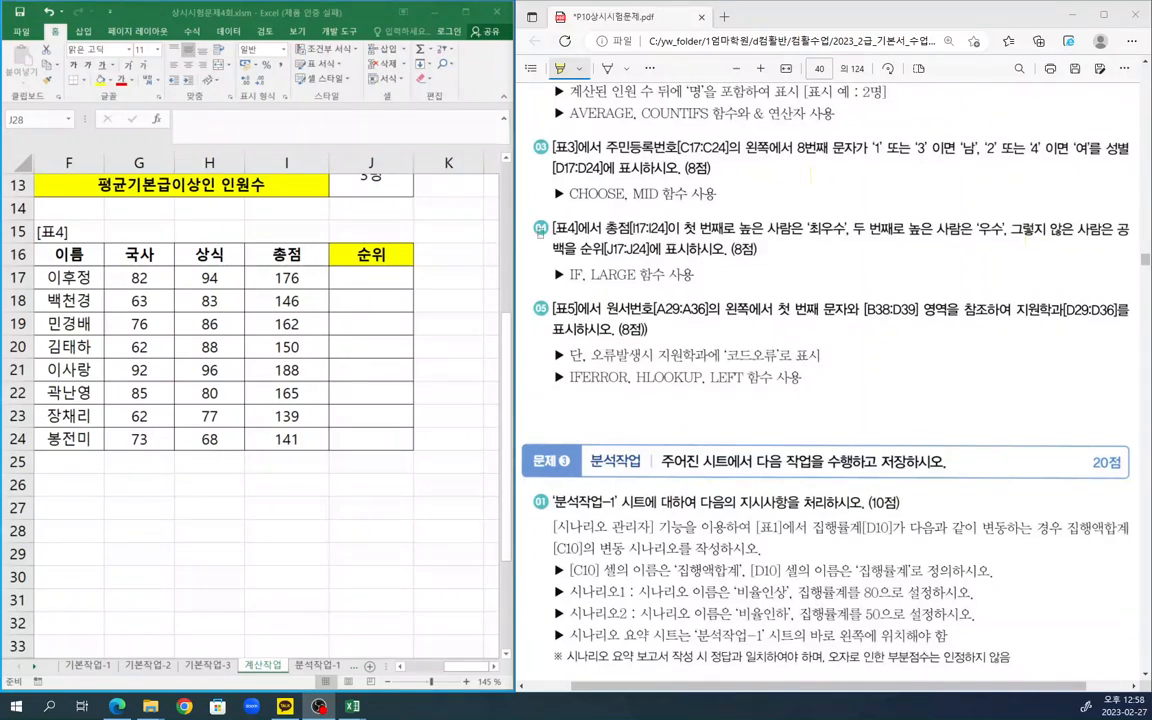
# - Pen a check mark at question 04 in the PDF and highlight 최우수, 우수, 공백, IF and LARGE 함수
pyautogui.click(608, 68)
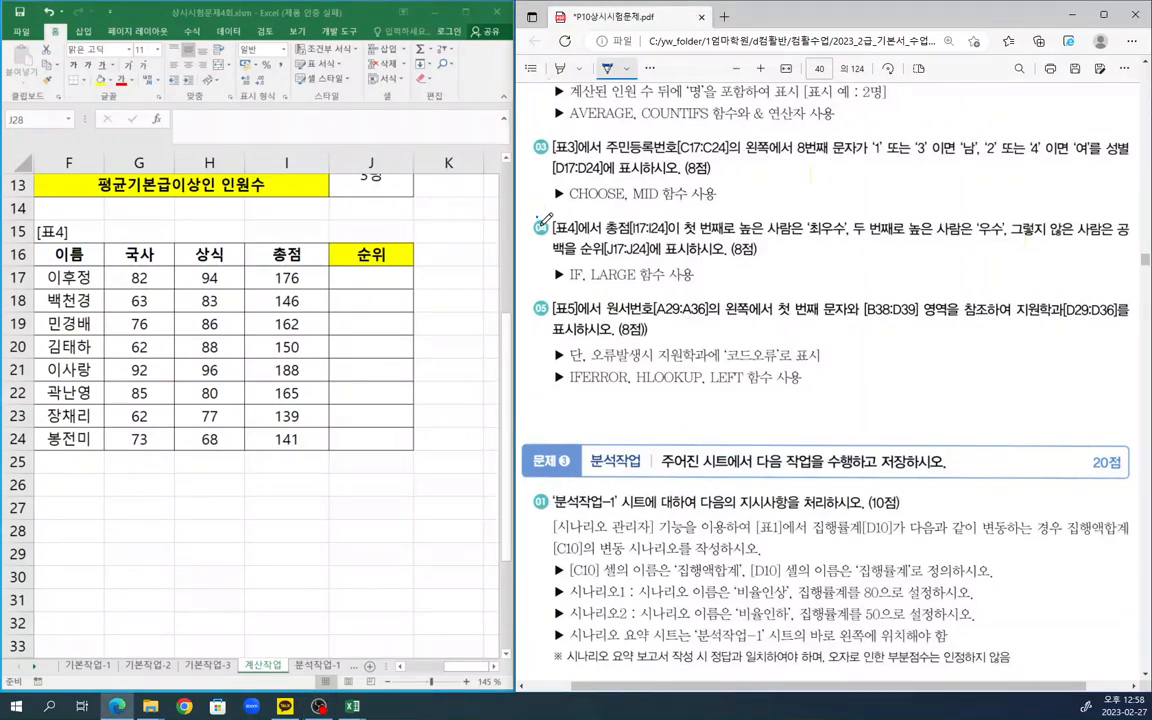
pyautogui.moveTo(536, 216); pyautogui.dragTo(550, 202)
pyautogui.click(560, 68)
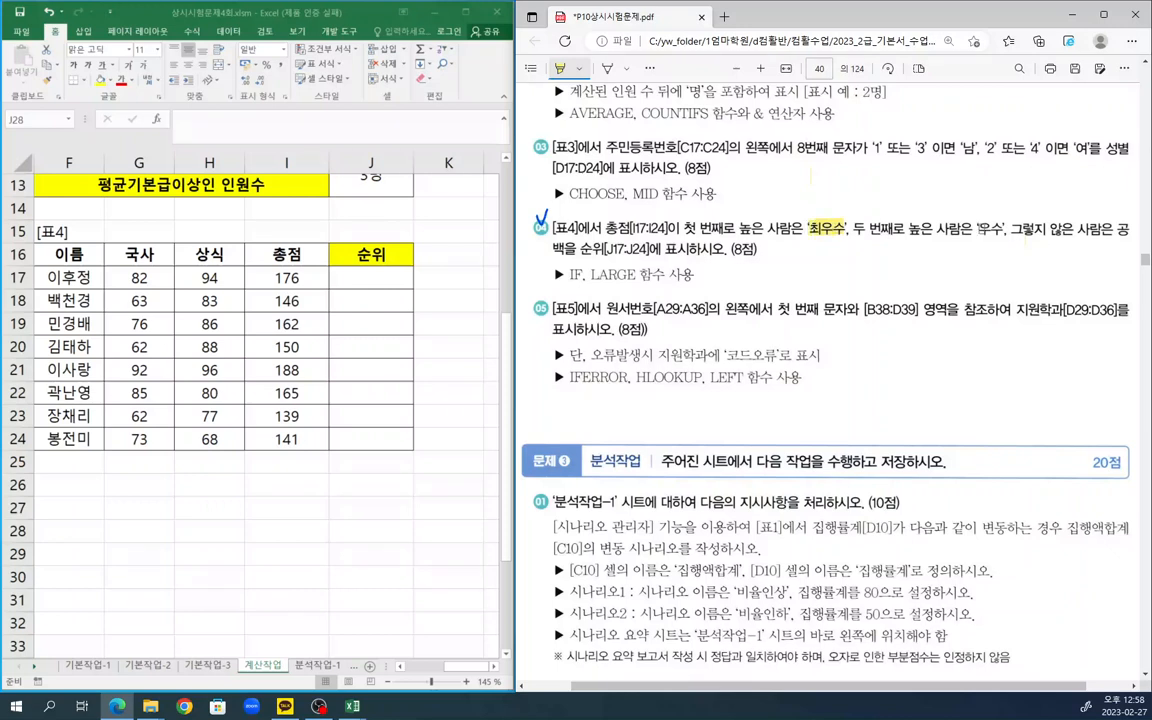
pyautogui.moveTo(982, 228); pyautogui.dragTo(1009, 228)
pyautogui.moveTo(1118, 230); pyautogui.dragTo(1129, 230)
pyautogui.moveTo(587, 274); pyautogui.dragTo(673, 274)
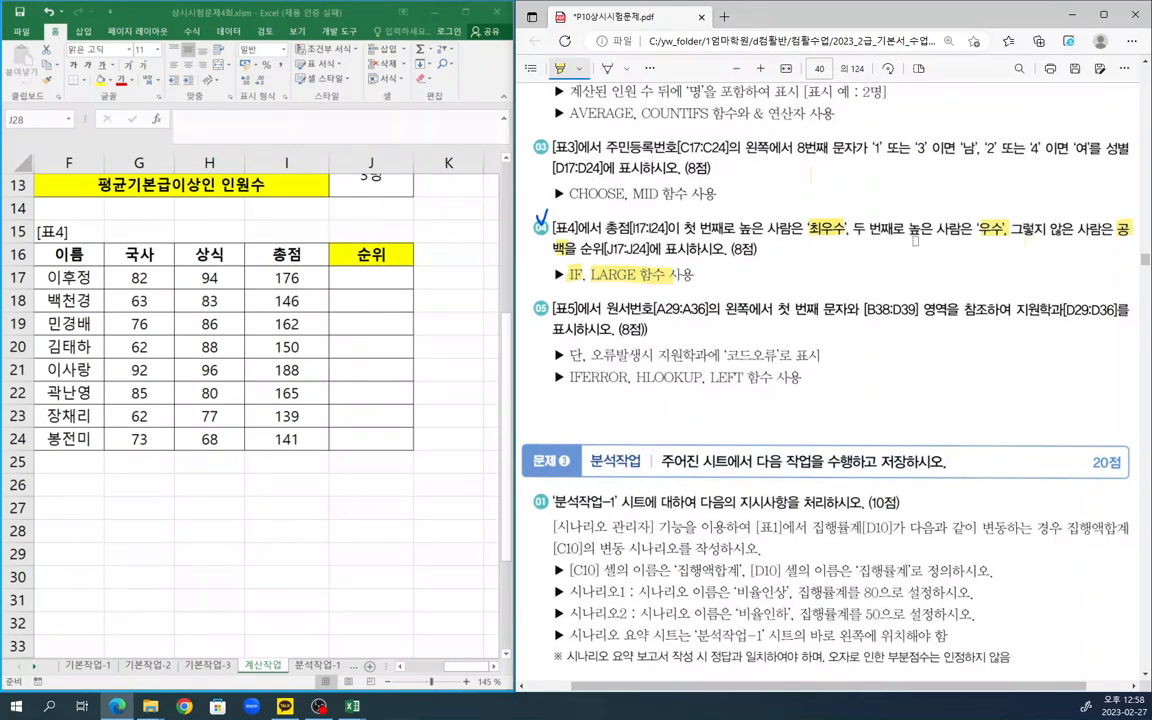
# - Underline the first-highest 총점 condition, the second-highest condition and LARGE 함수 in question 04 with the pen
pyautogui.click(607, 68)
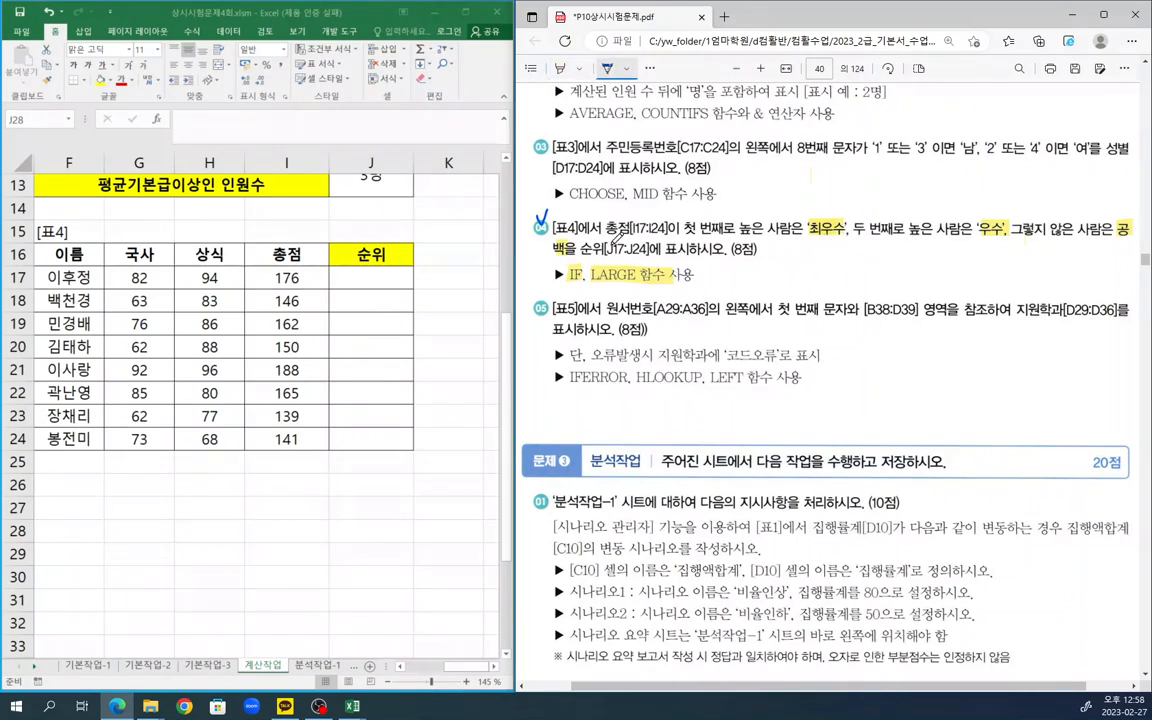
pyautogui.moveTo(608, 236)
pyautogui.mouseDown()
pyautogui.moveTo(755, 237)
pyautogui.moveTo(800, 225)
pyautogui.moveTo(966, 236)
pyautogui.mouseUp()
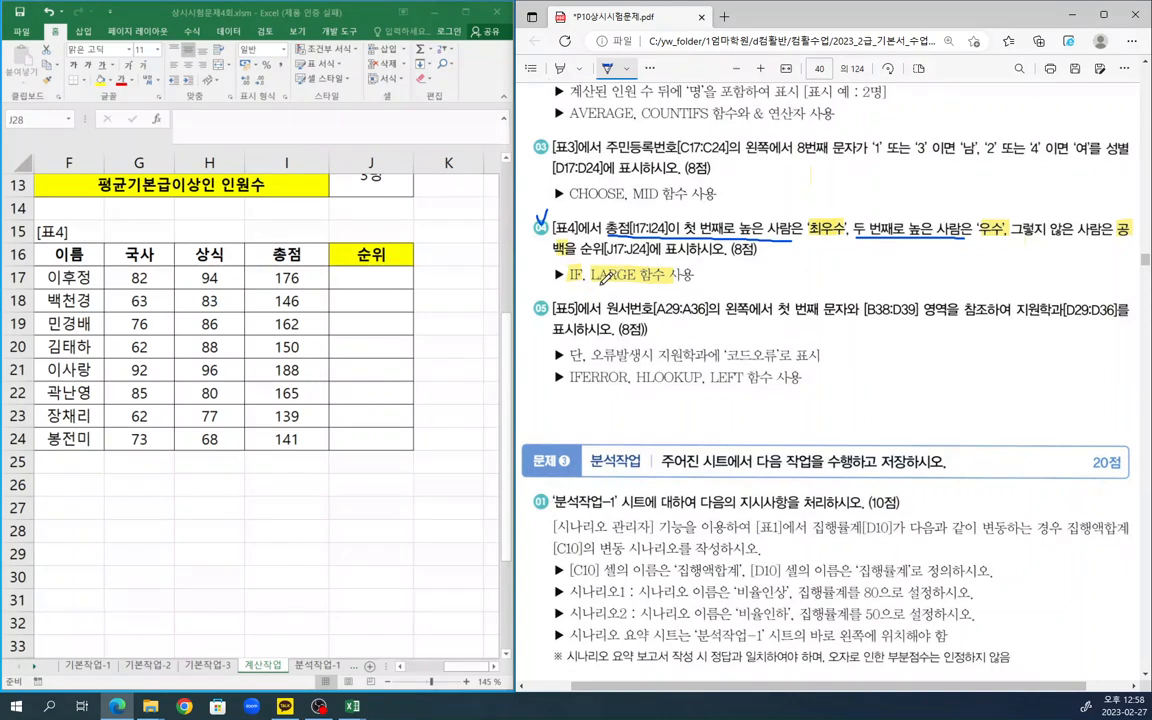
pyautogui.moveTo(592, 283); pyautogui.dragTo(662, 283)
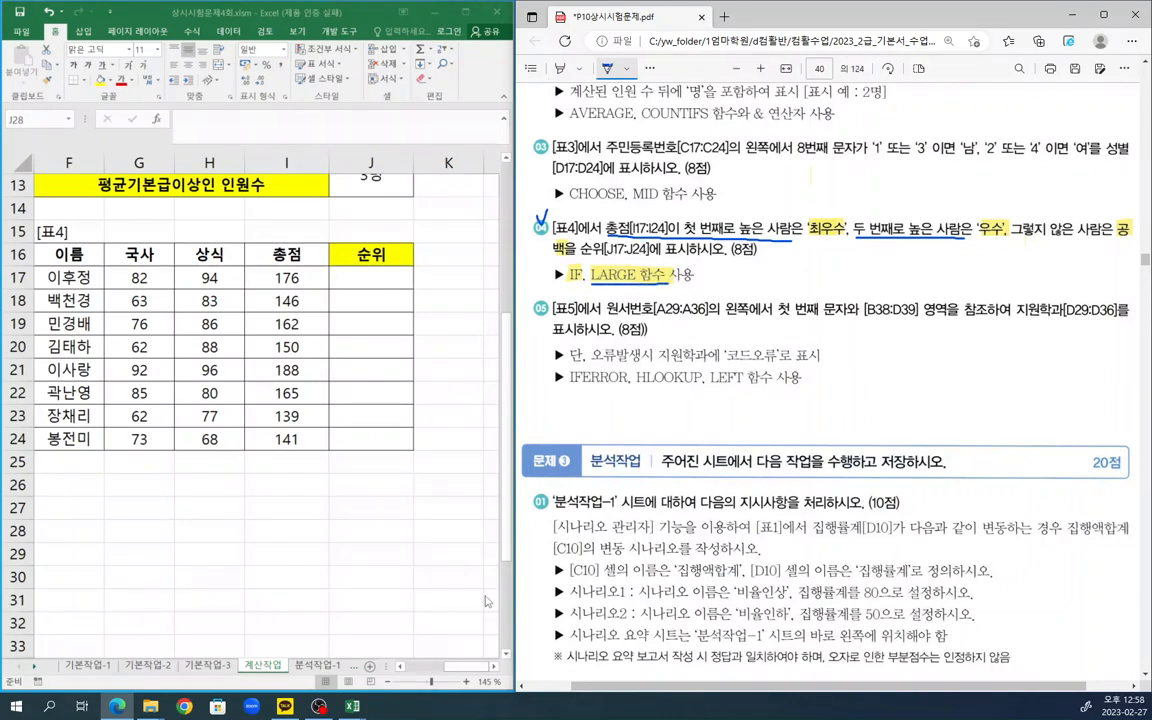
# - Switch to the ty함수작성법_영상.xlsm workbook and look up large on the 함수검색 sheet, examining its syntax and example result
pyautogui.click(356, 707)
pyautogui.click(396, 666)
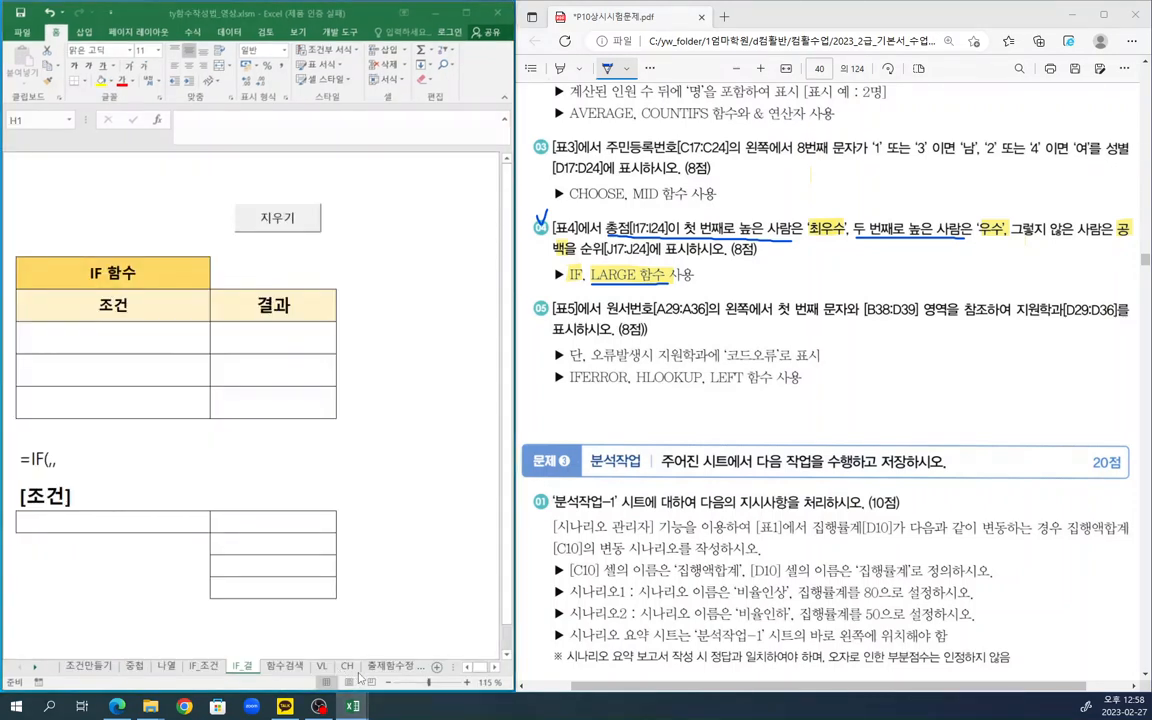
pyautogui.click(284, 666)
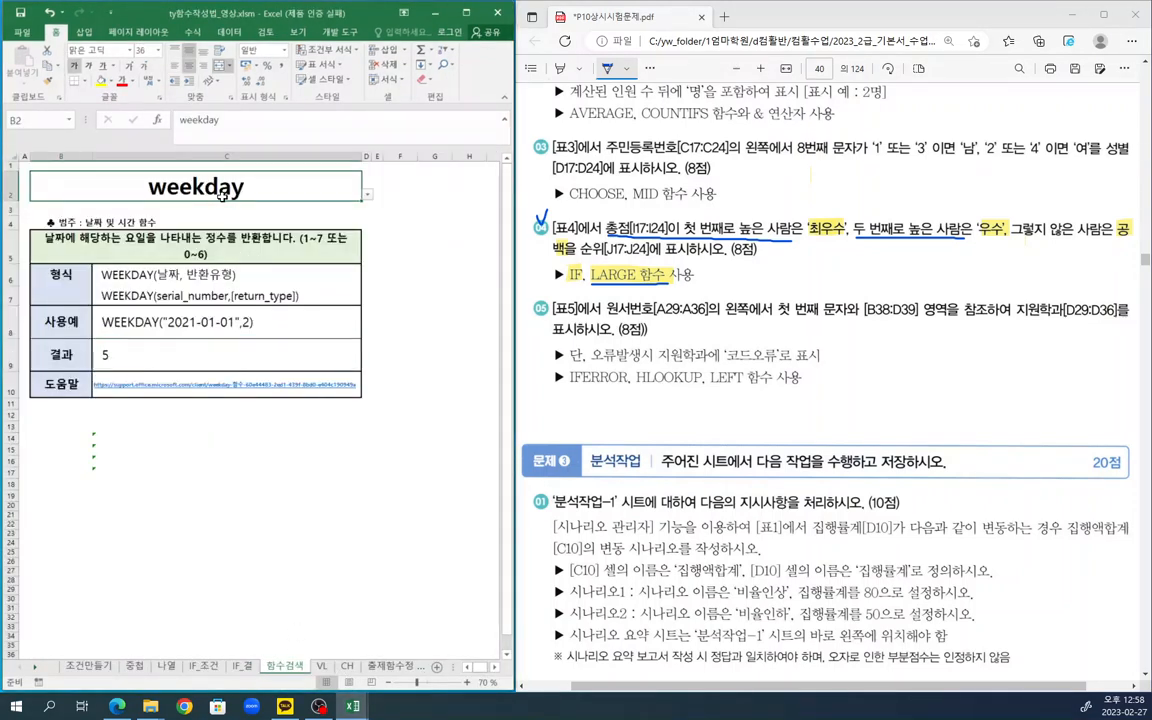
pyautogui.press('BackSpace')
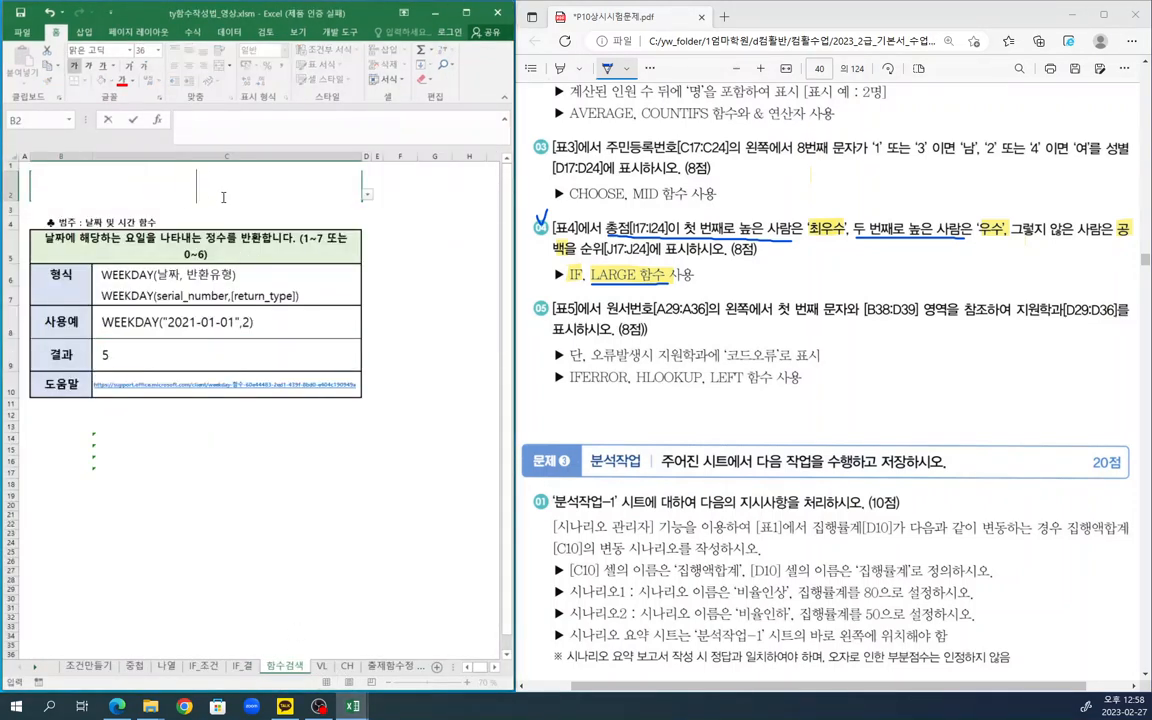
pyautogui.write('large')
pyautogui.press('Return')
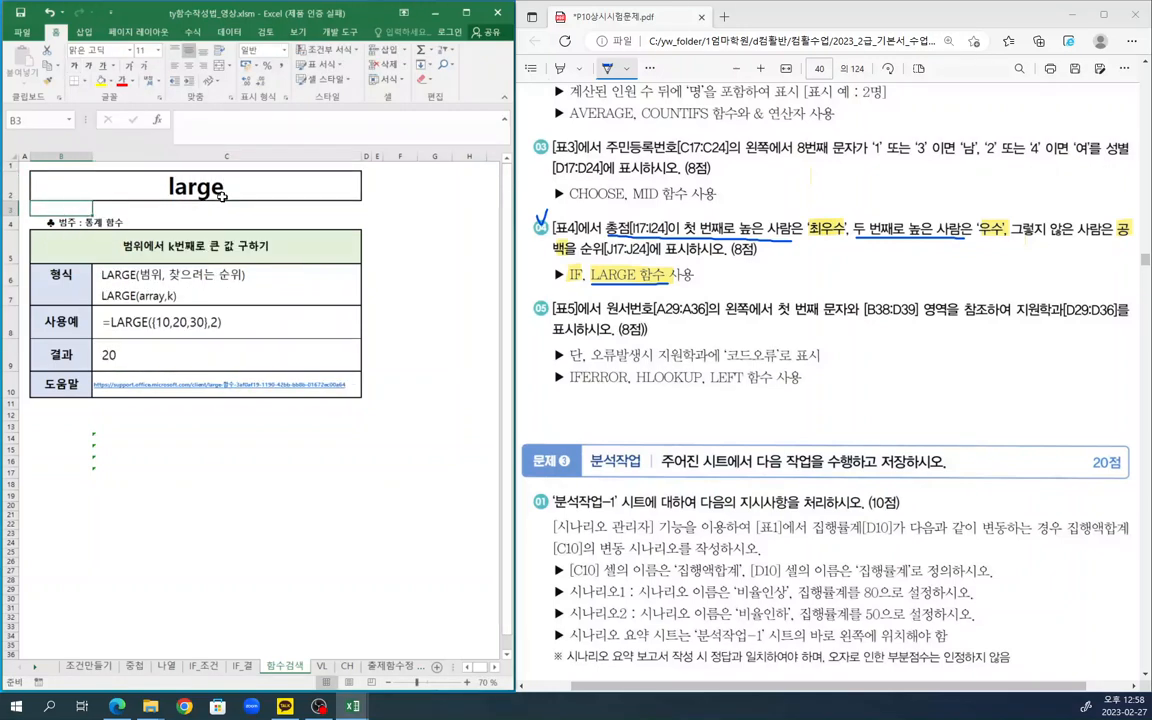
pyautogui.click(211, 266)
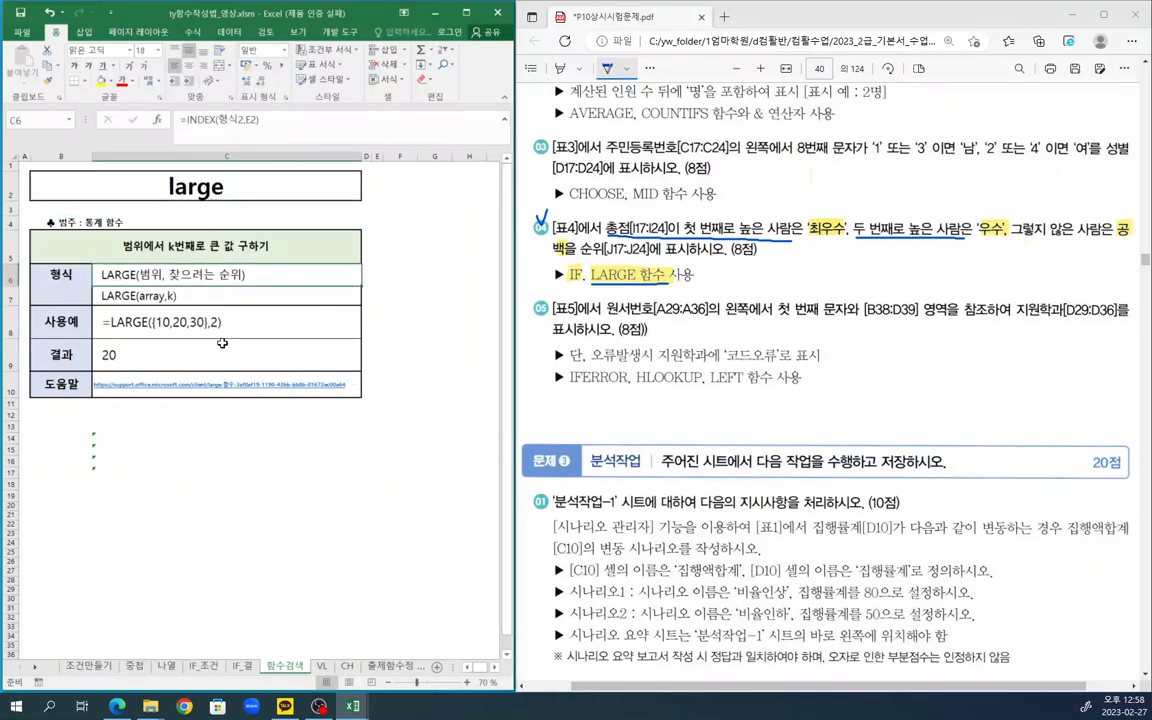
pyautogui.click(306, 349)
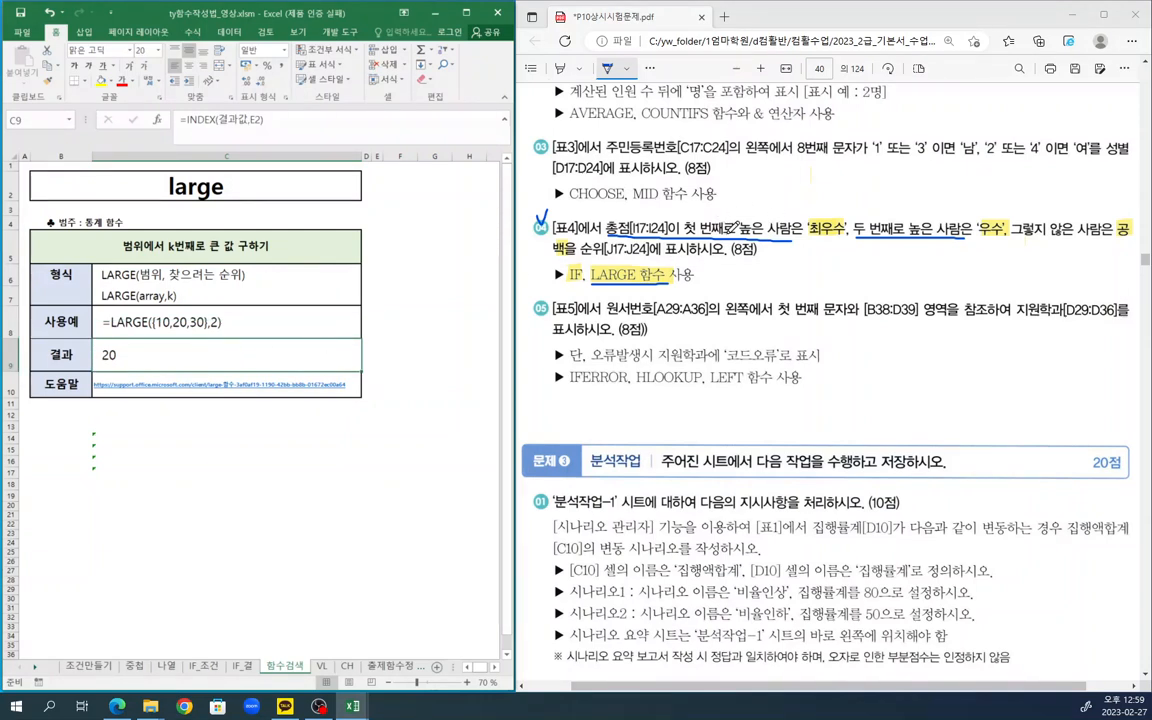
# - Write 1 at 첫 번째로 and 2 above 두 번째로 높은 사람 in question 04 of the PDF with the pen
pyautogui.moveTo(708, 222); pyautogui.dragTo(726, 213)
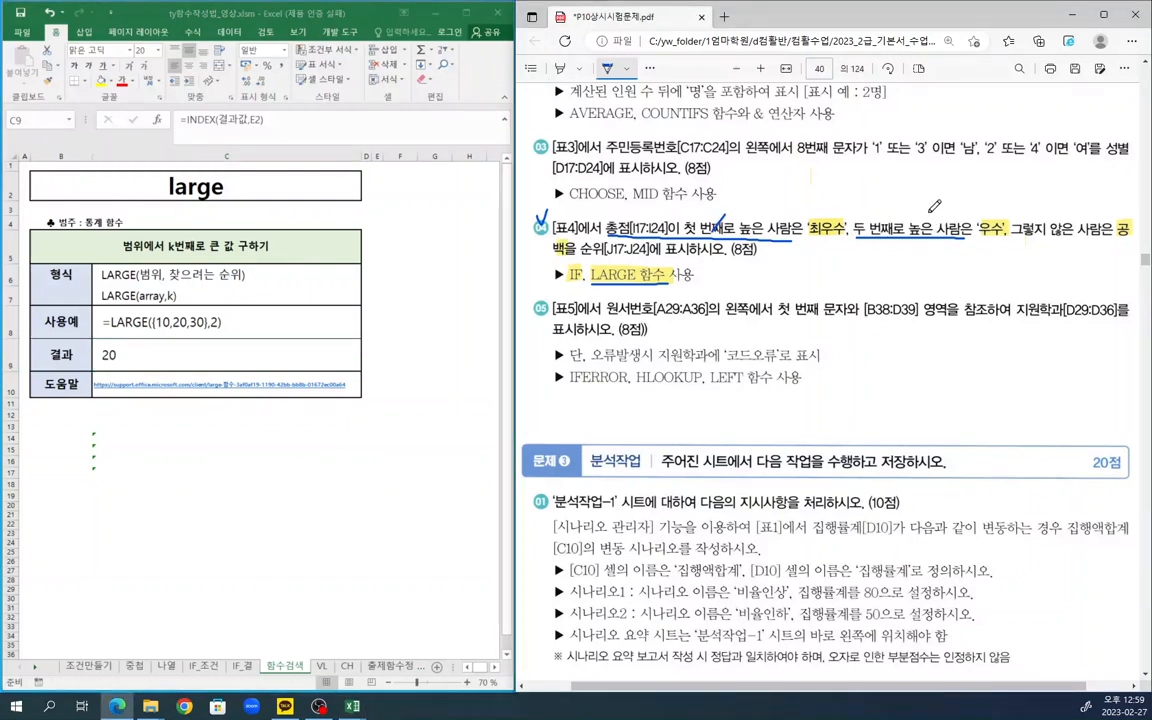
pyautogui.moveTo(926, 215); pyautogui.dragTo(939, 224)
pyautogui.click(160, 355)
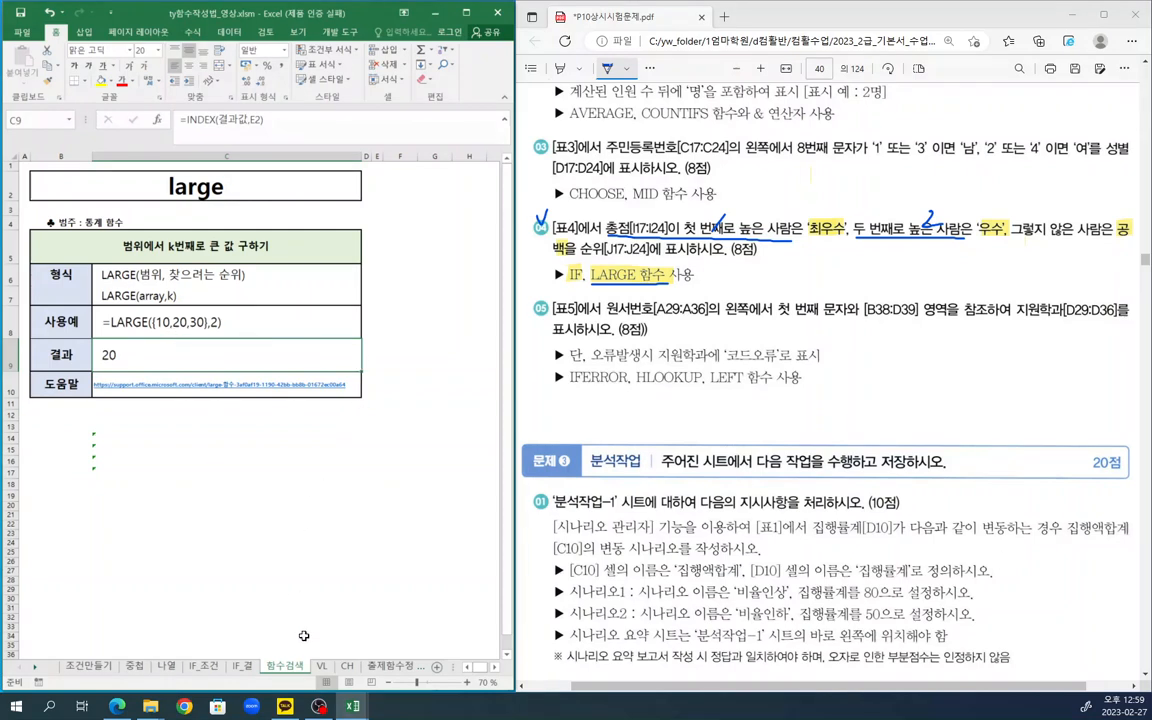
# - On the IF_결 sheet, enter 최우수, 우수 and "" in the 결과 cells C4:C6, then select the first 조건 cell
pyautogui.click(242, 665)
pyautogui.click(325, 330)
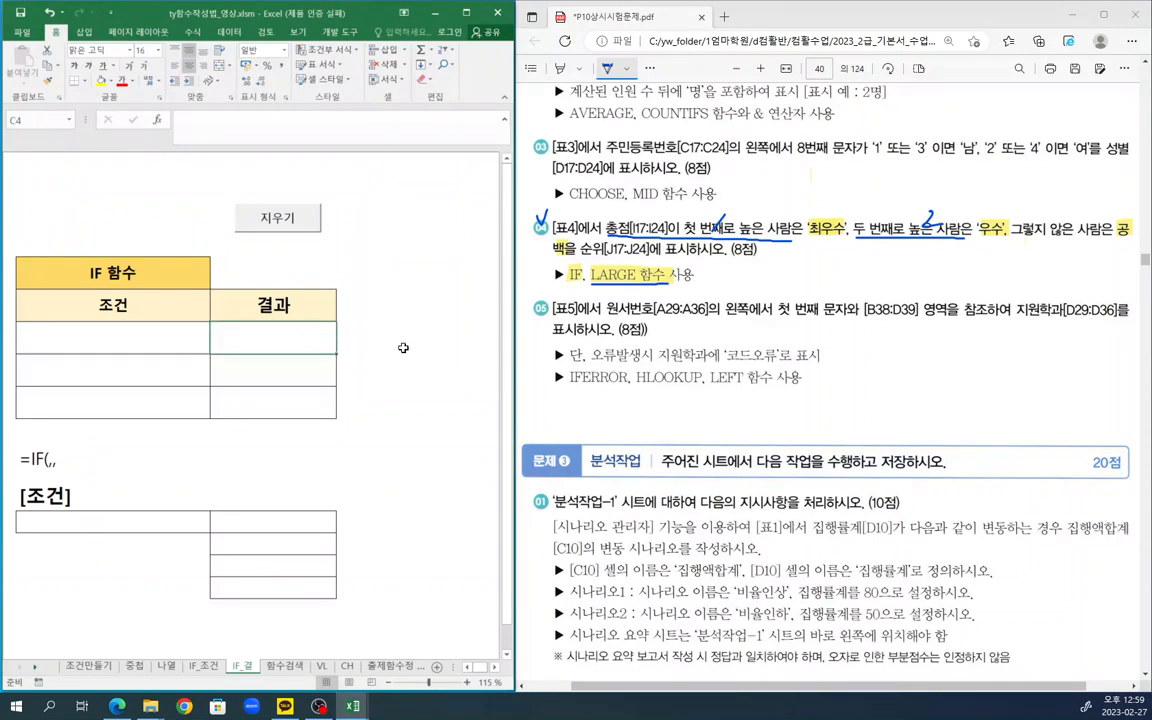
pyautogui.write('초')
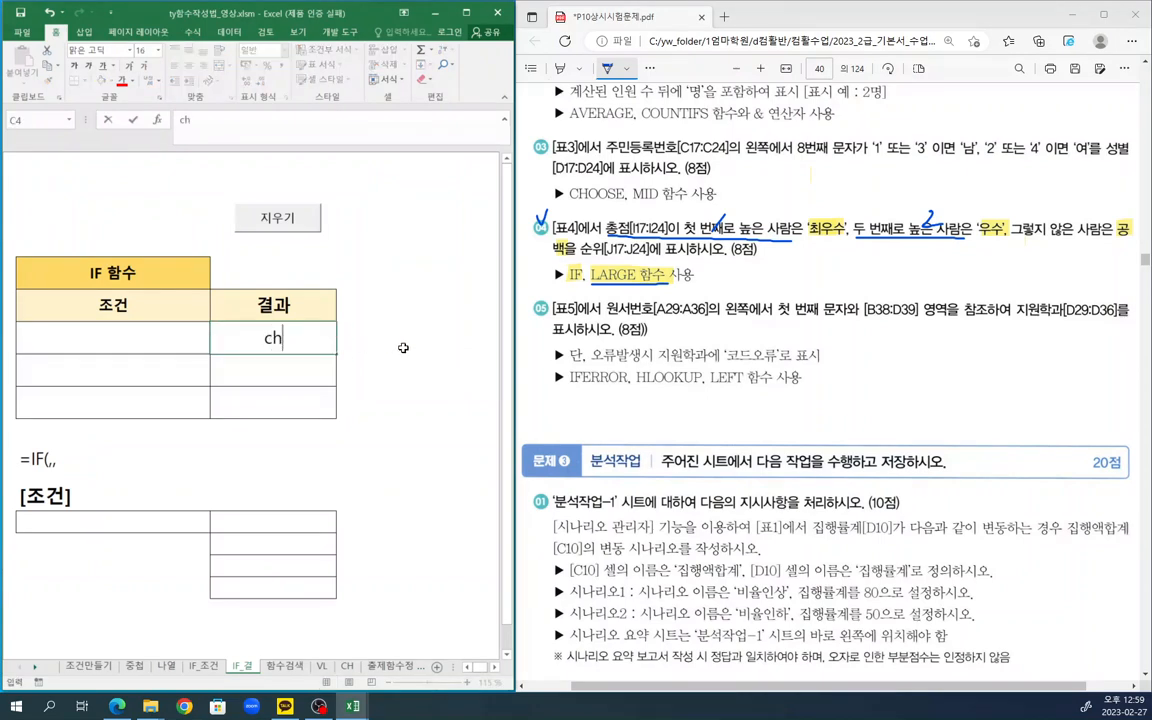
pyautogui.write('최우수')
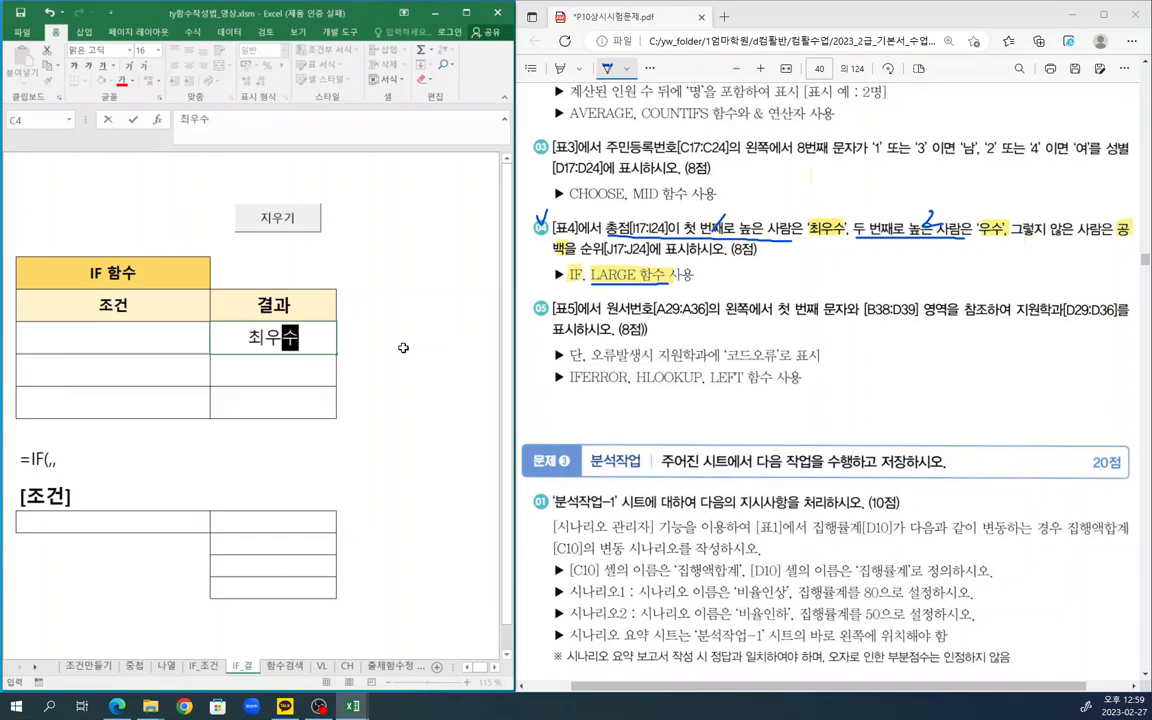
pyautogui.press('Return')
pyautogui.write('ㅇ우수')
pyautogui.press('Return')
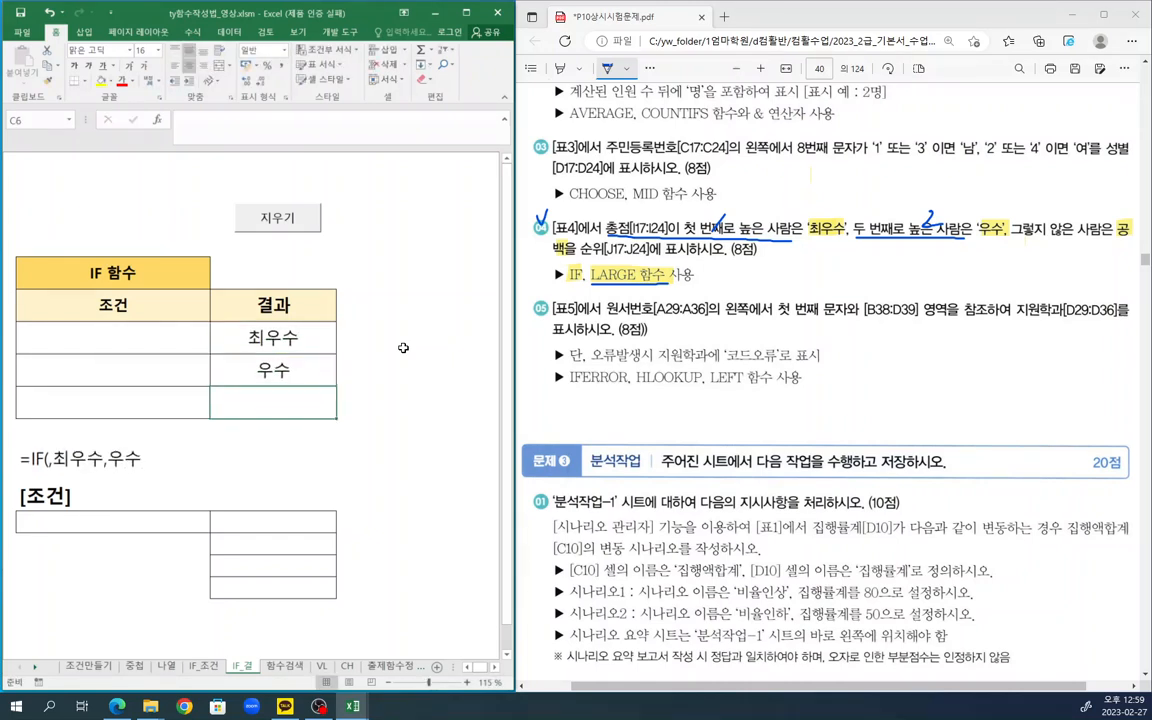
pyautogui.write('""')
pyautogui.press('Up')
pyautogui.press('Up')
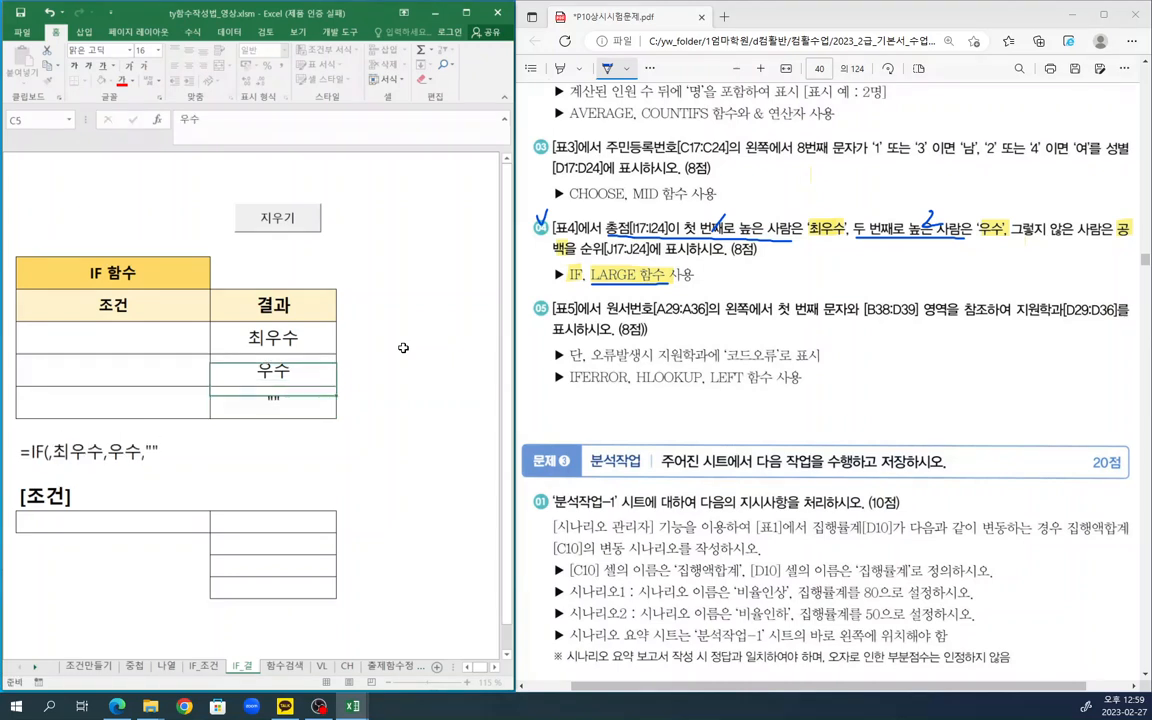
pyautogui.press('Left')
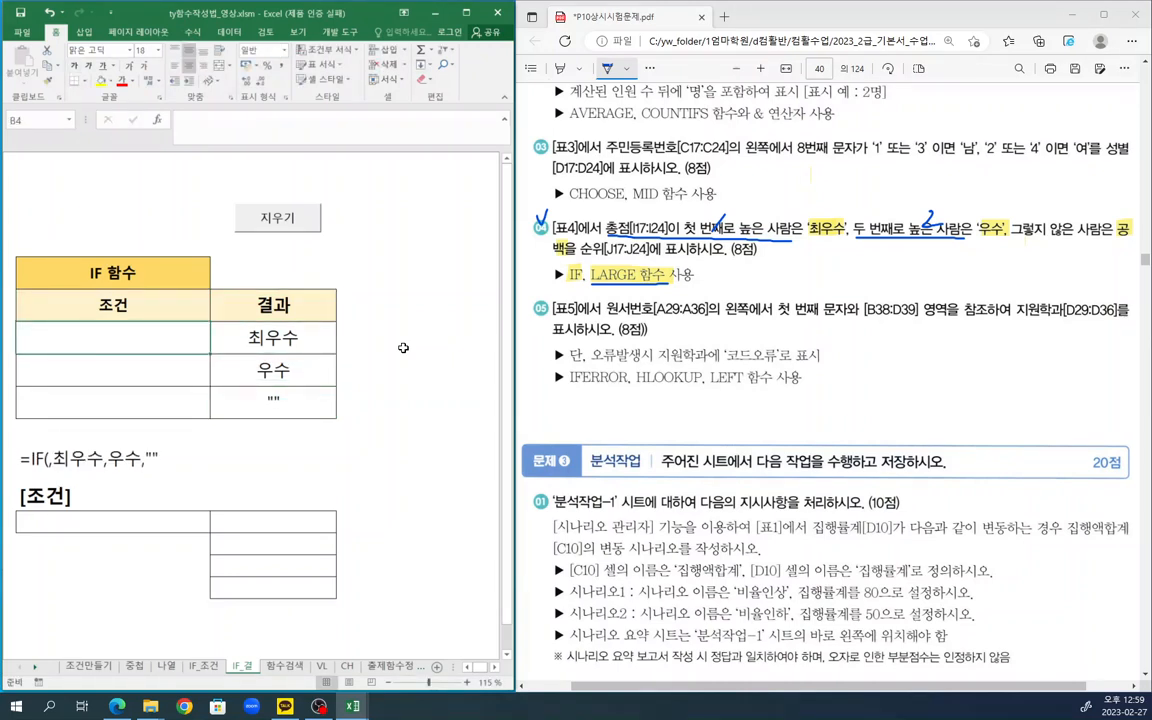
pyautogui.write('lag')
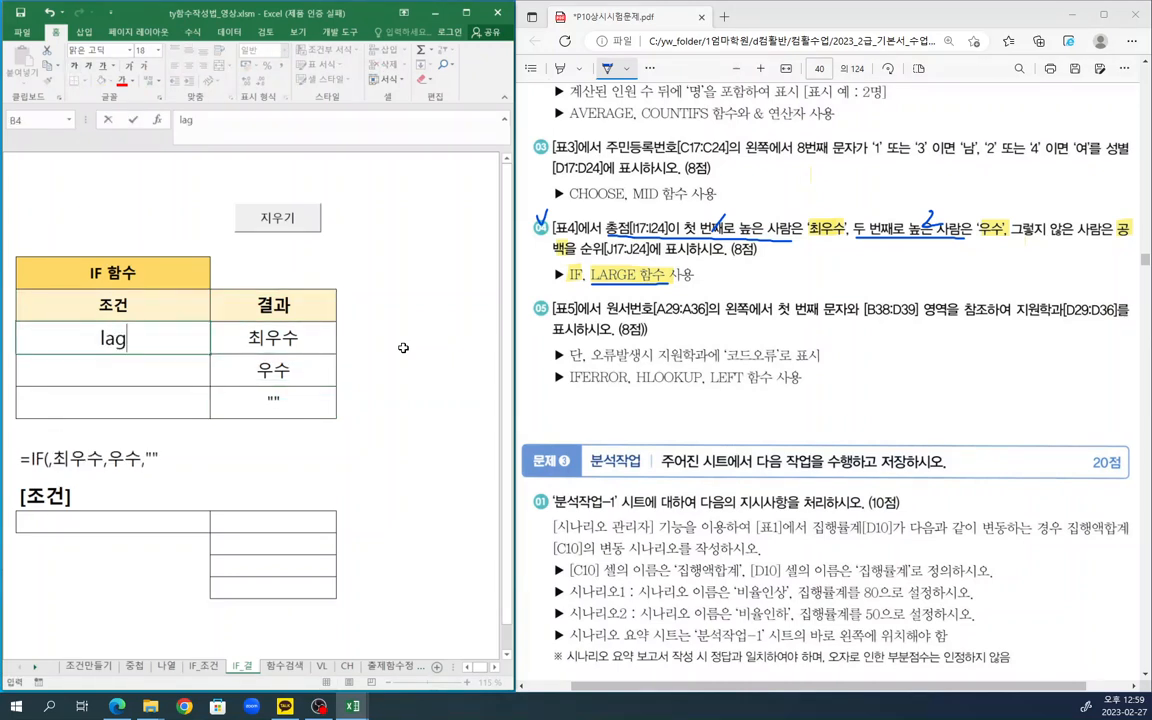
pyautogui.press('BackSpace')
pyautogui.write('rge')
pyautogui.press('BackSpace')
pyautogui.press('BackSpace')
pyautogui.press('BackSpace')
pyautogui.press('BackSpace')
pyautogui.press('BackSpace')
# - Enter 총=large(1) as the 조건 for 최우수 in cell B4 of the IF_결 sheet
pyautogui.write('총')
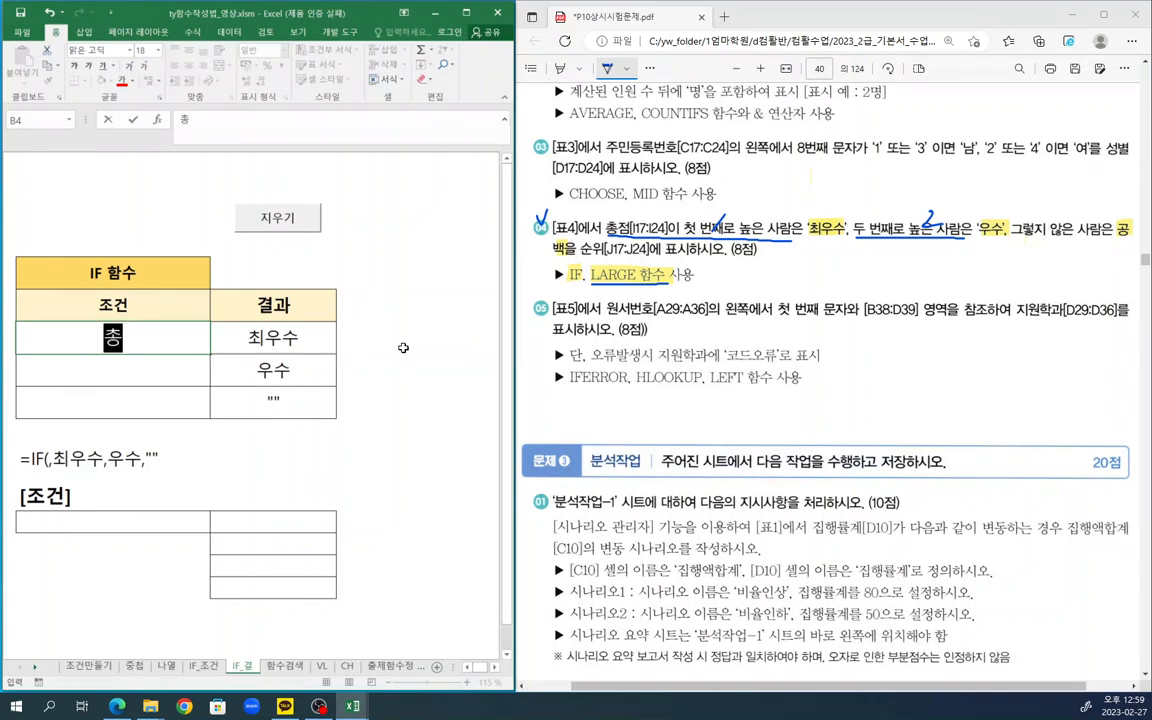
pyautogui.write('=')
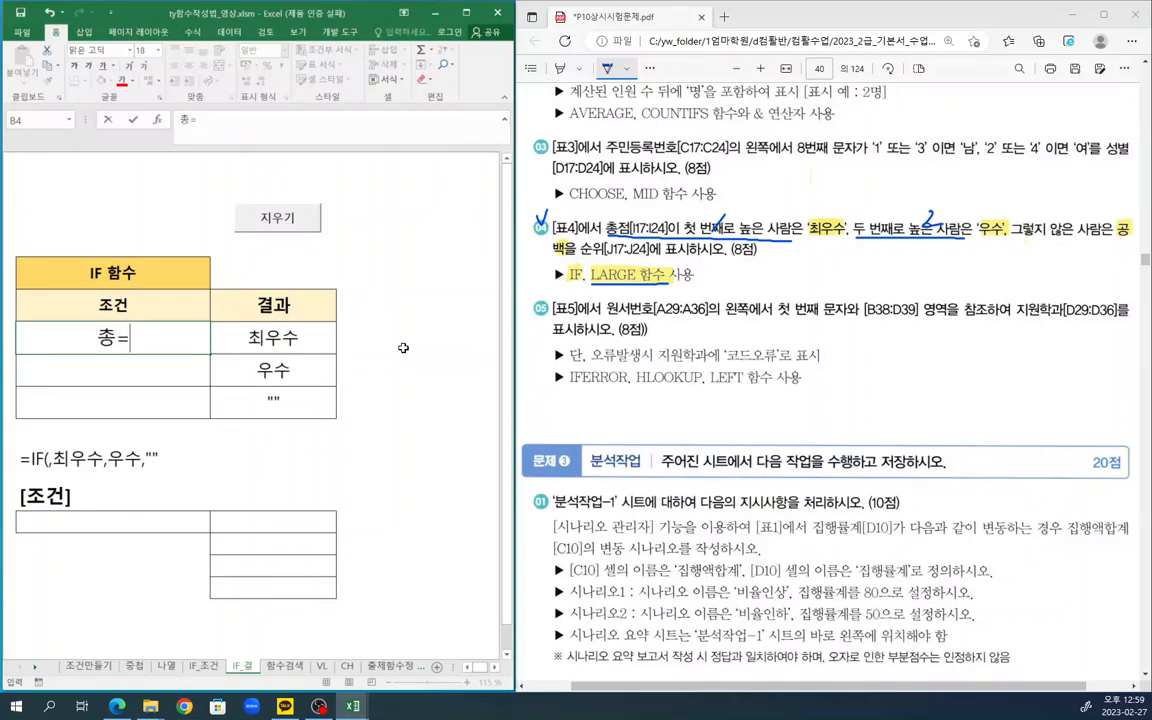
pyautogui.write('large')
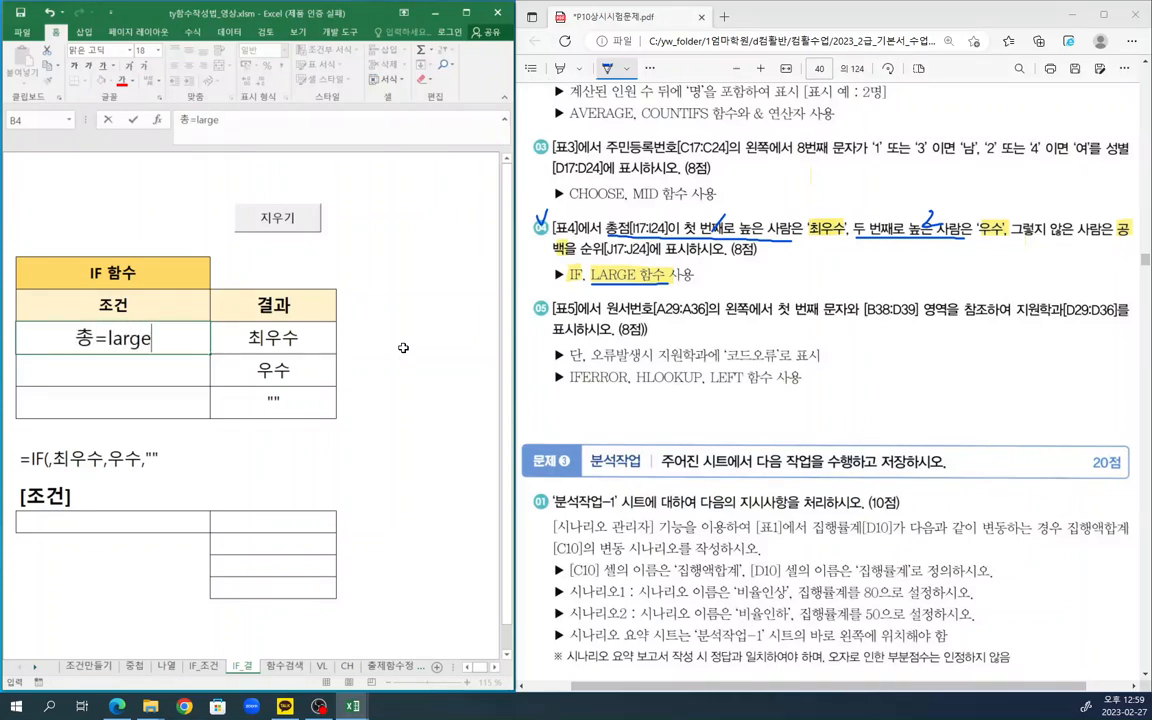
pyautogui.write('(1)')
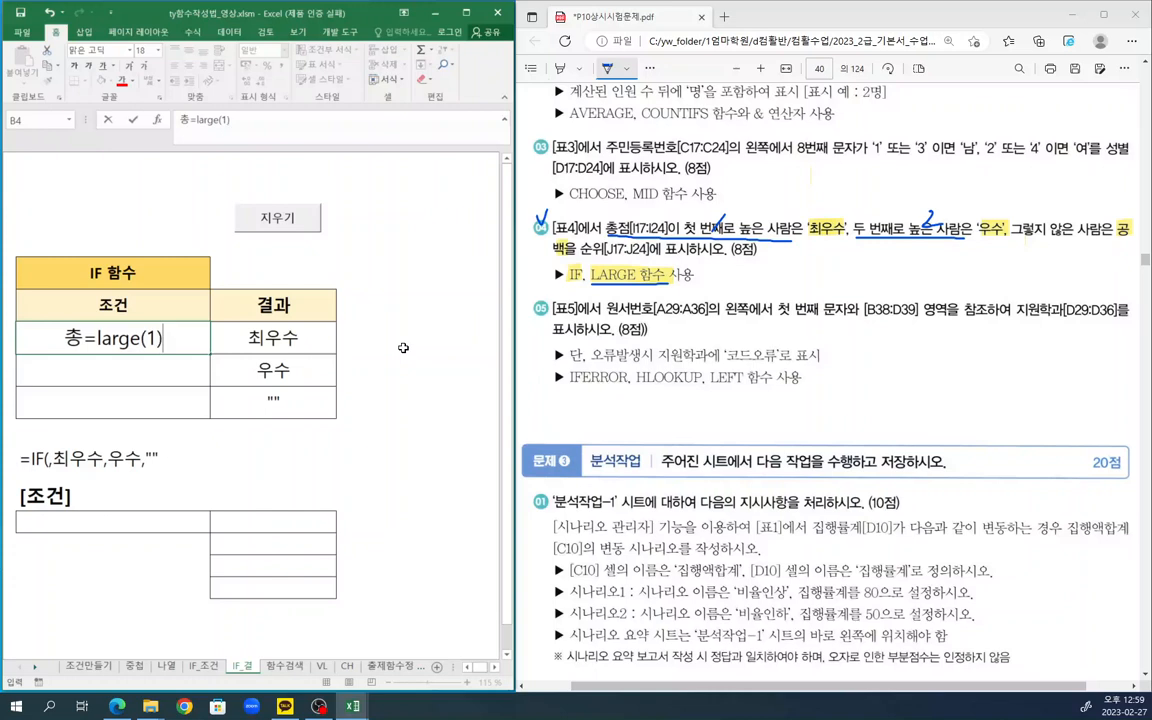
pyautogui.hotkey('ctrl', 'Return')
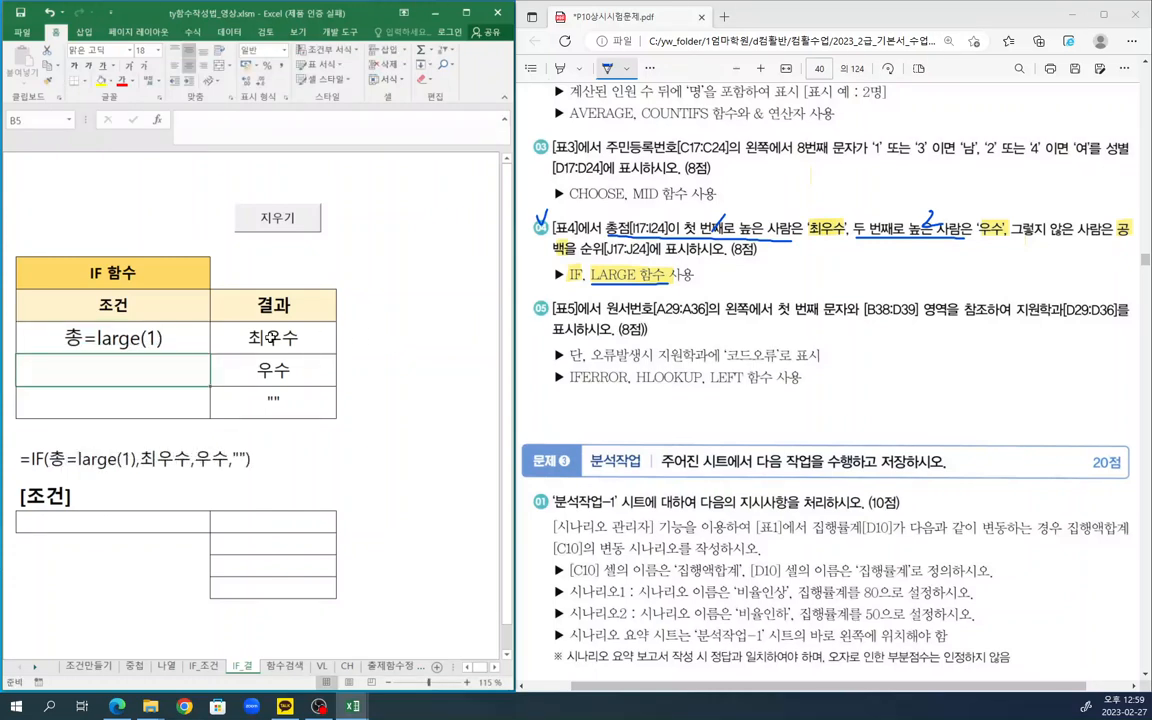
# - Fill the first condition down one cell so the 조건 for 우수 in B5 becomes 총=large(2), then check the condition and result pairs
pyautogui.moveTo(209, 354); pyautogui.dragTo(205, 380)
pyautogui.click(220, 372)
pyautogui.click(172, 375)
pyautogui.click(297, 373)
pyautogui.click(300, 404)
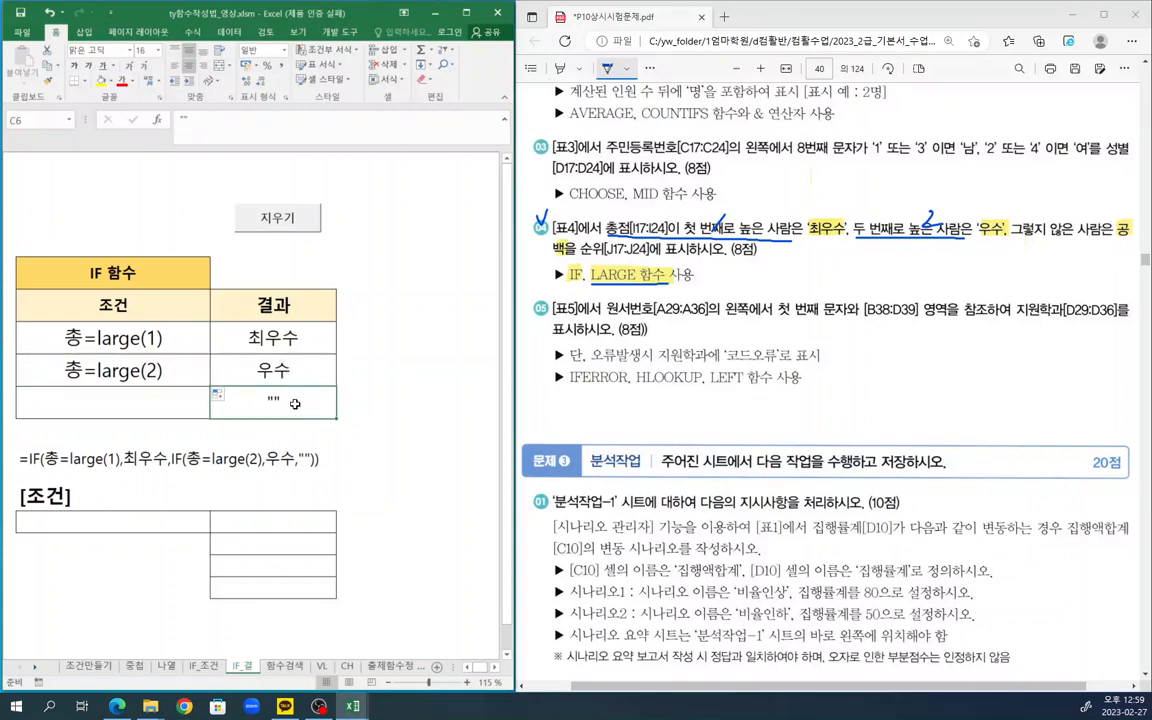
pyautogui.click(154, 405)
pyautogui.click(426, 400)
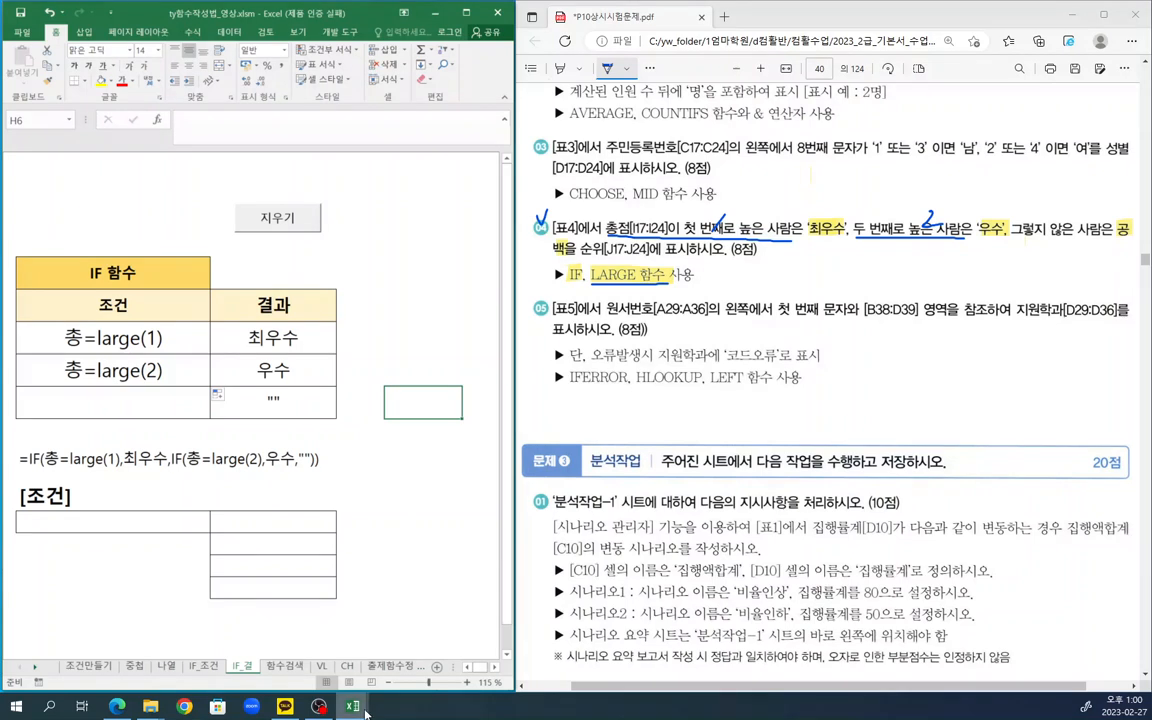
# - Switch to the 상시시험문제4회.xlsm workbook and build a LARGE formula in J17 with array $I$17:$I$24 and K 1
pyautogui.moveTo(352, 706)
pyautogui.click(397, 665)
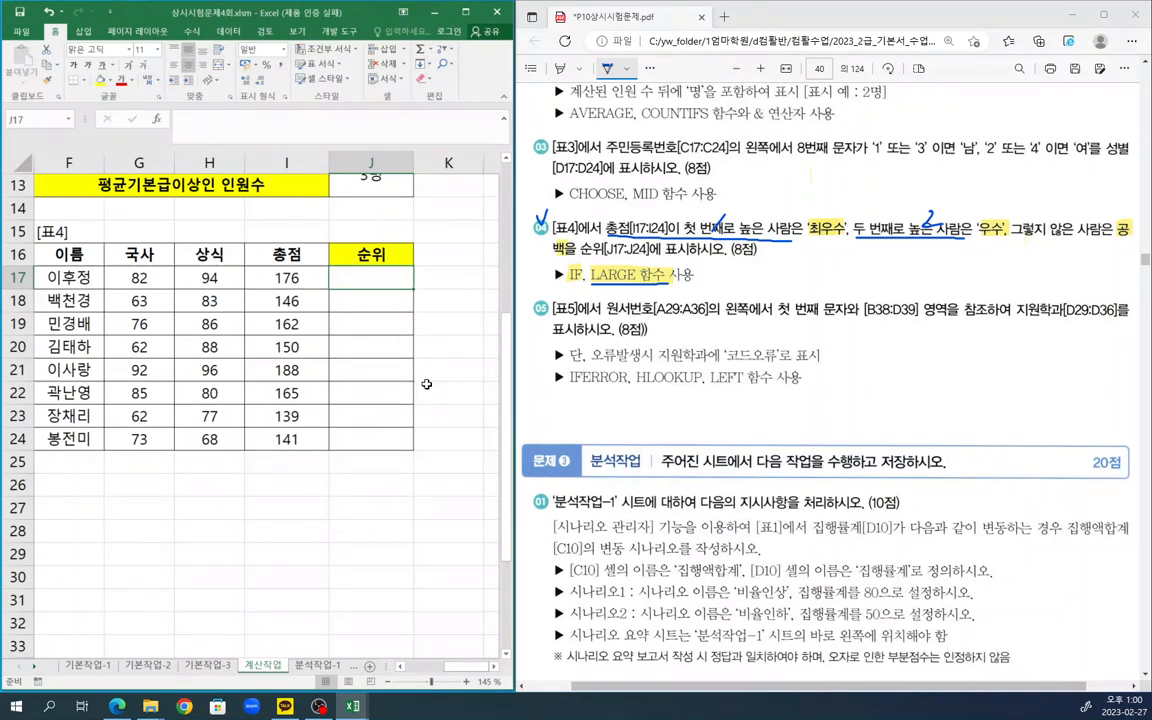
pyautogui.write('=lar')
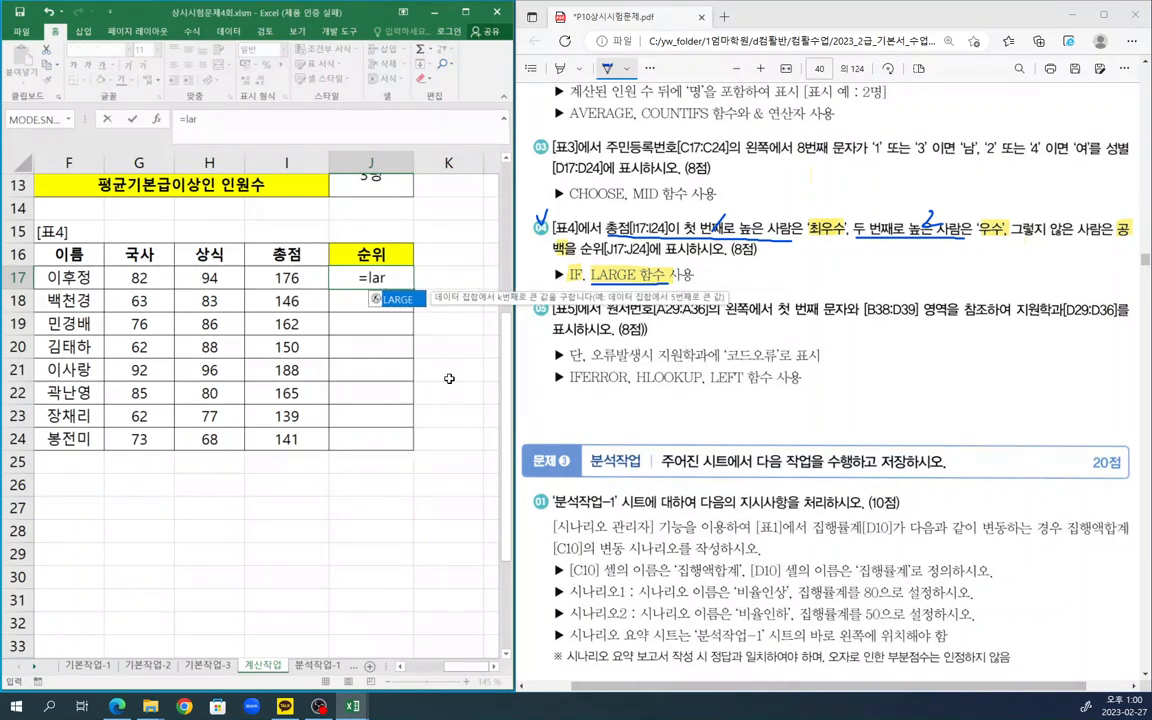
pyautogui.press('Tab')
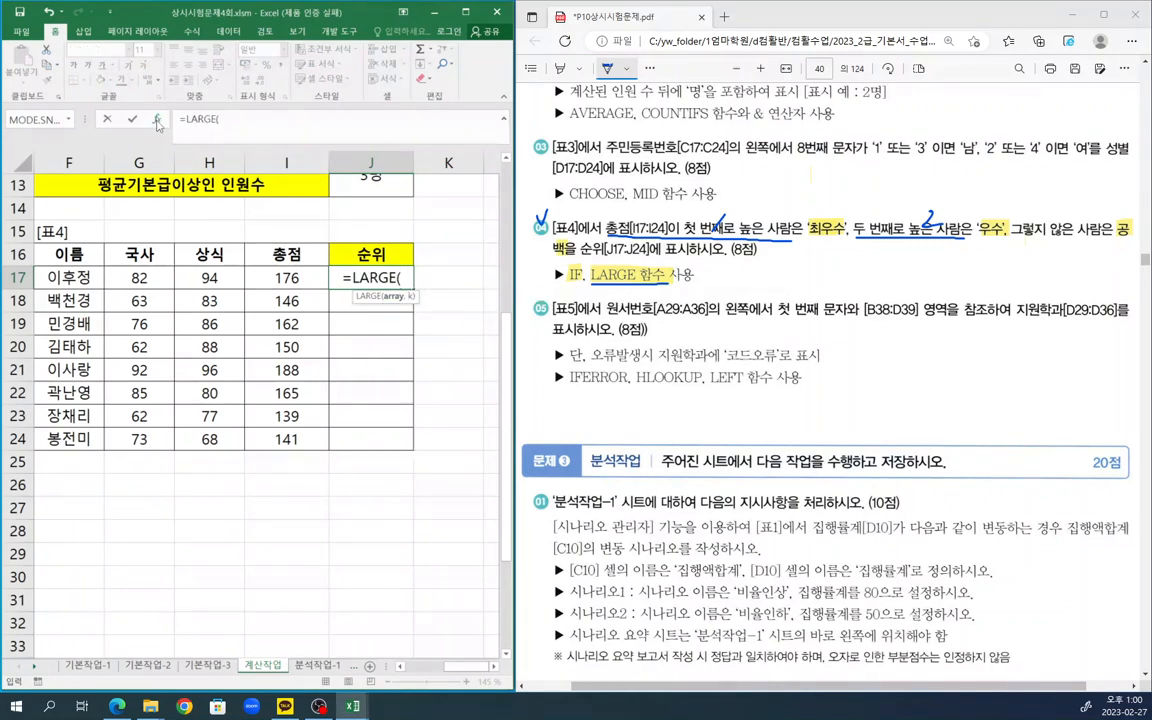
pyautogui.click(156, 119)
pyautogui.moveTo(434, 334); pyautogui.dragTo(450, 327)
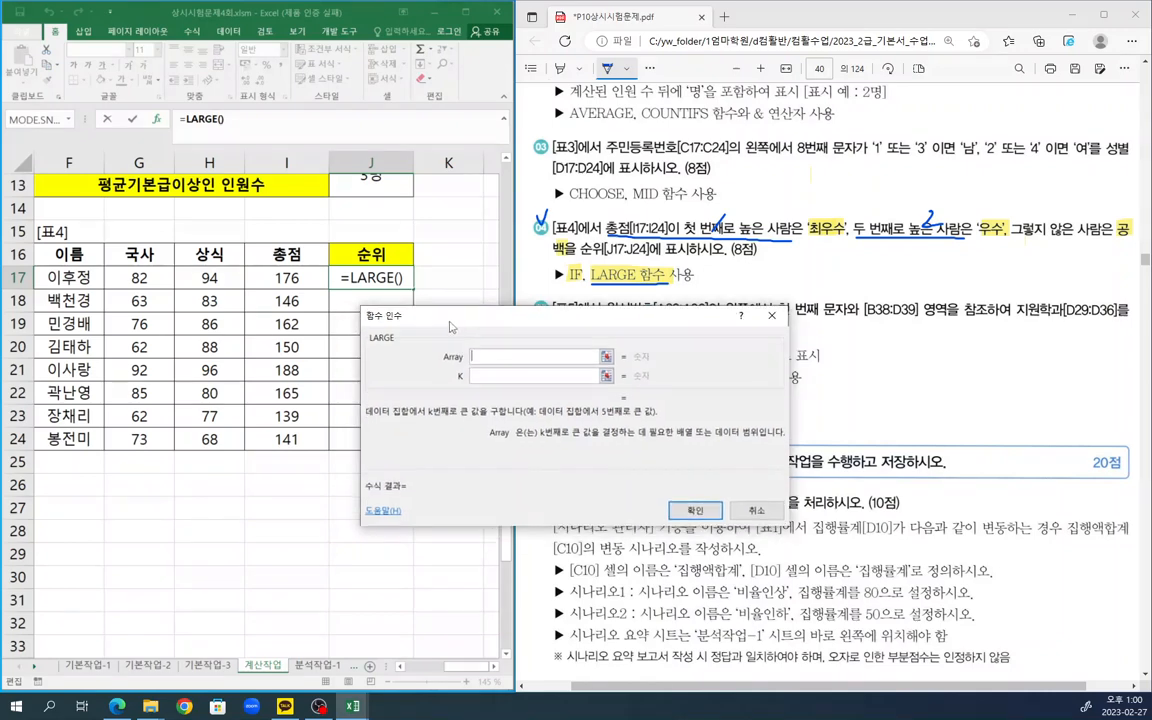
pyautogui.moveTo(304, 279); pyautogui.dragTo(300, 438)
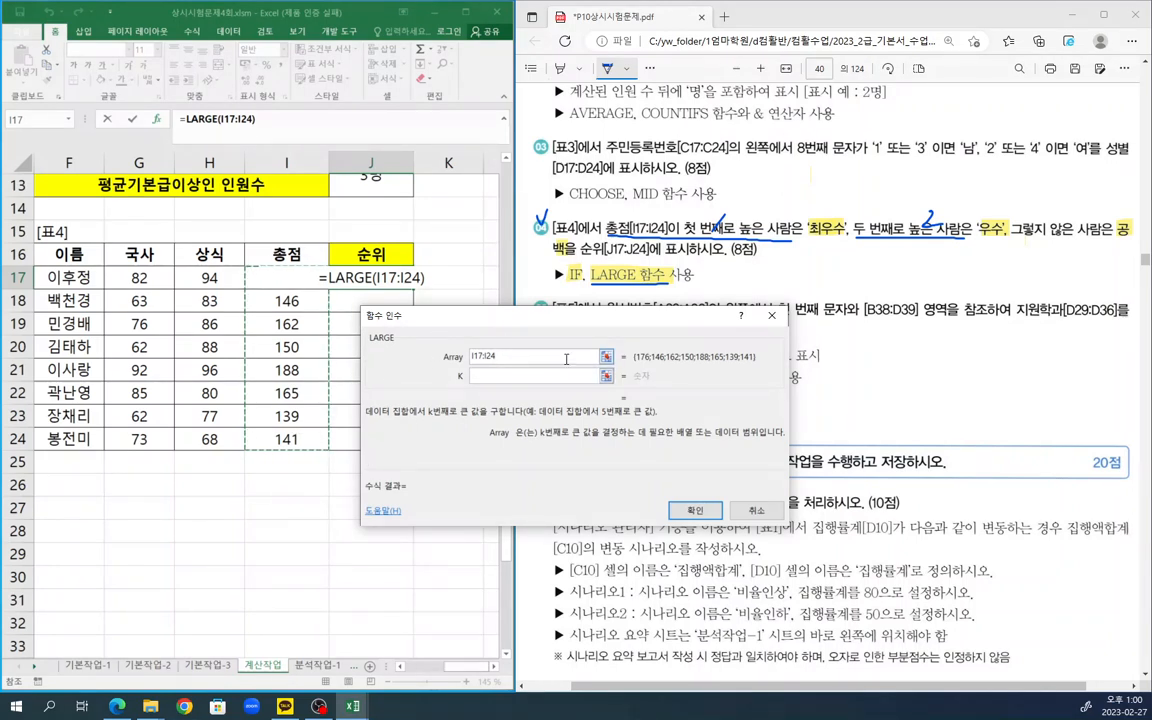
pyautogui.press('F4')
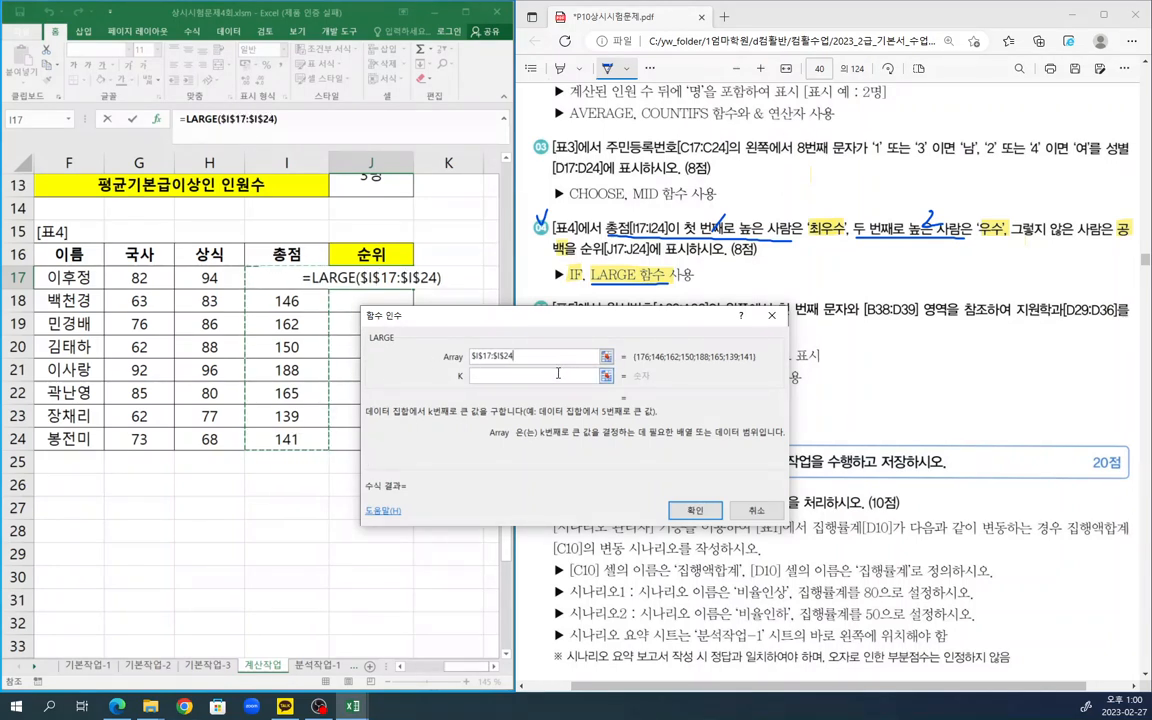
pyautogui.click(525, 374)
pyautogui.write('1')
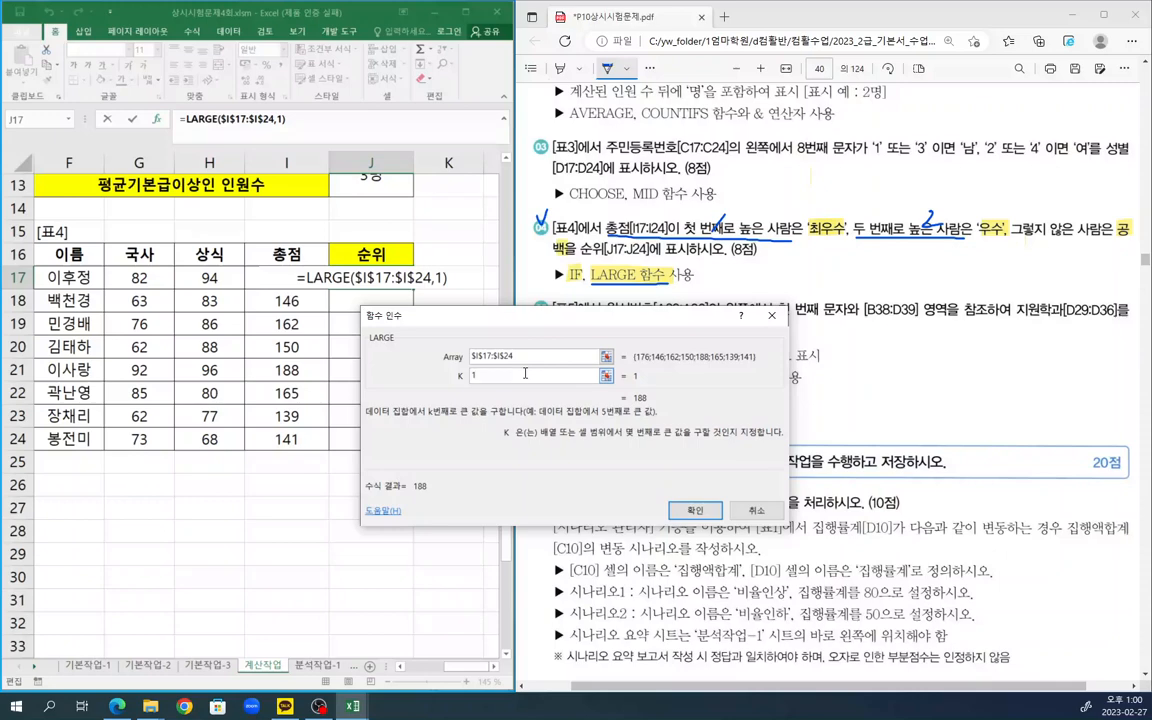
pyautogui.press('Return')
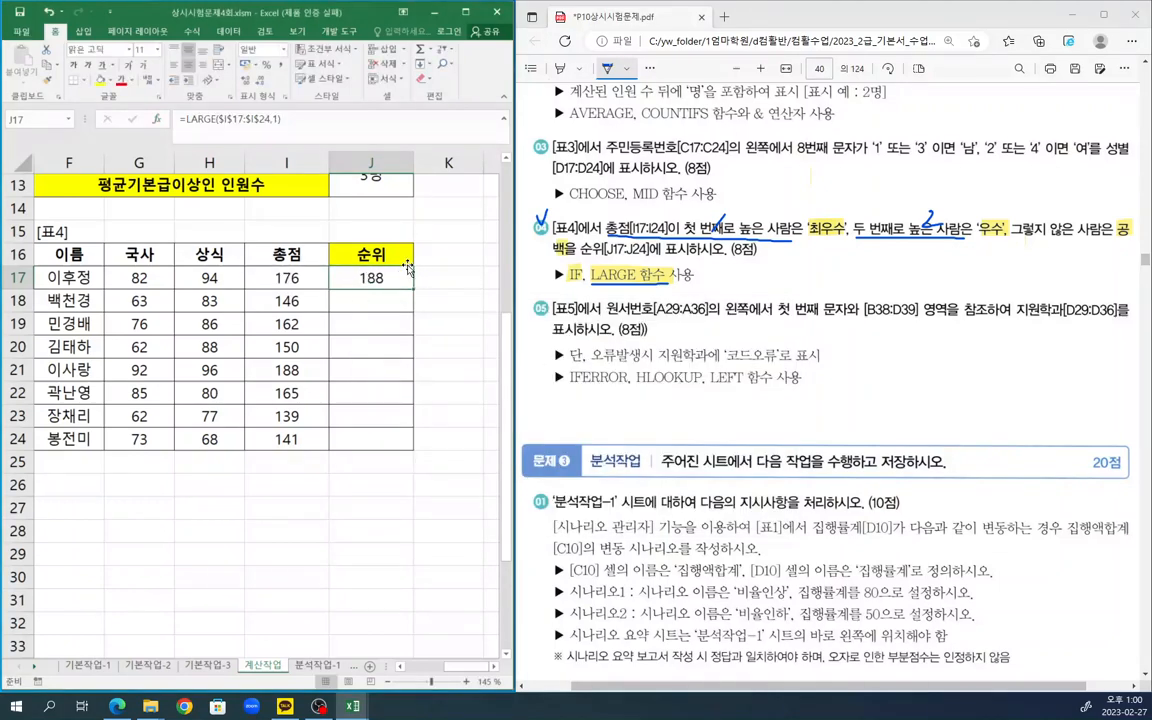
# - Set the K argument of the LARGE formula in J17 to 2
pyautogui.click(200, 119)
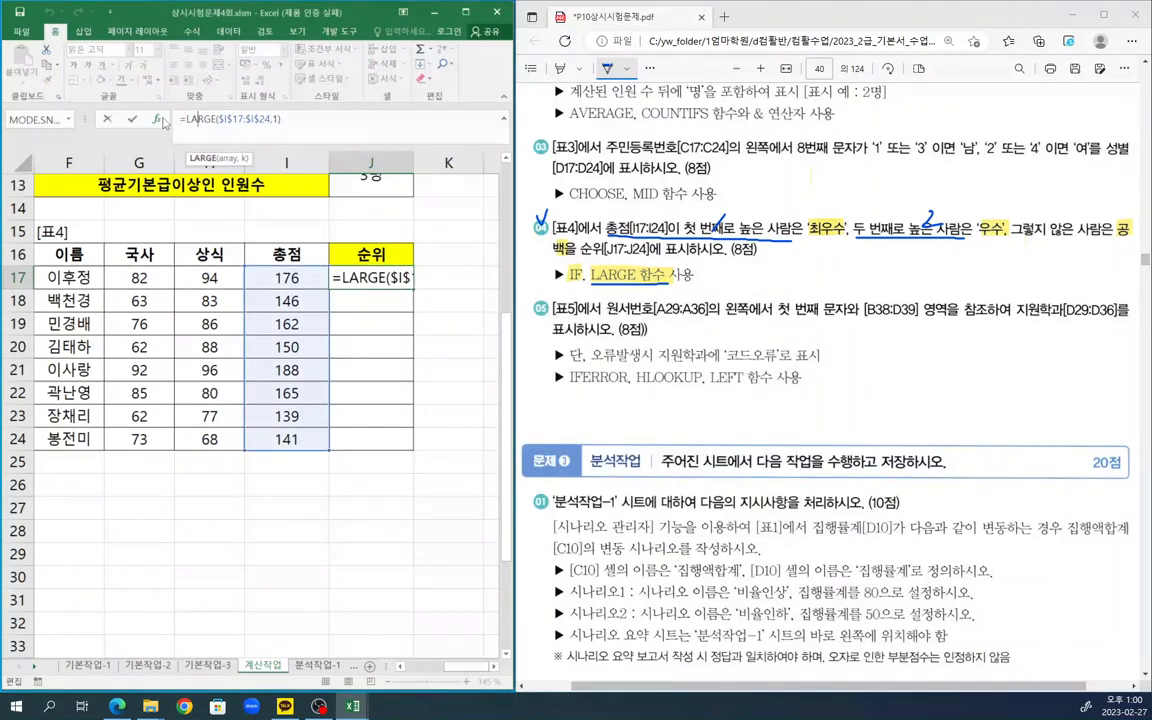
pyautogui.click(156, 119)
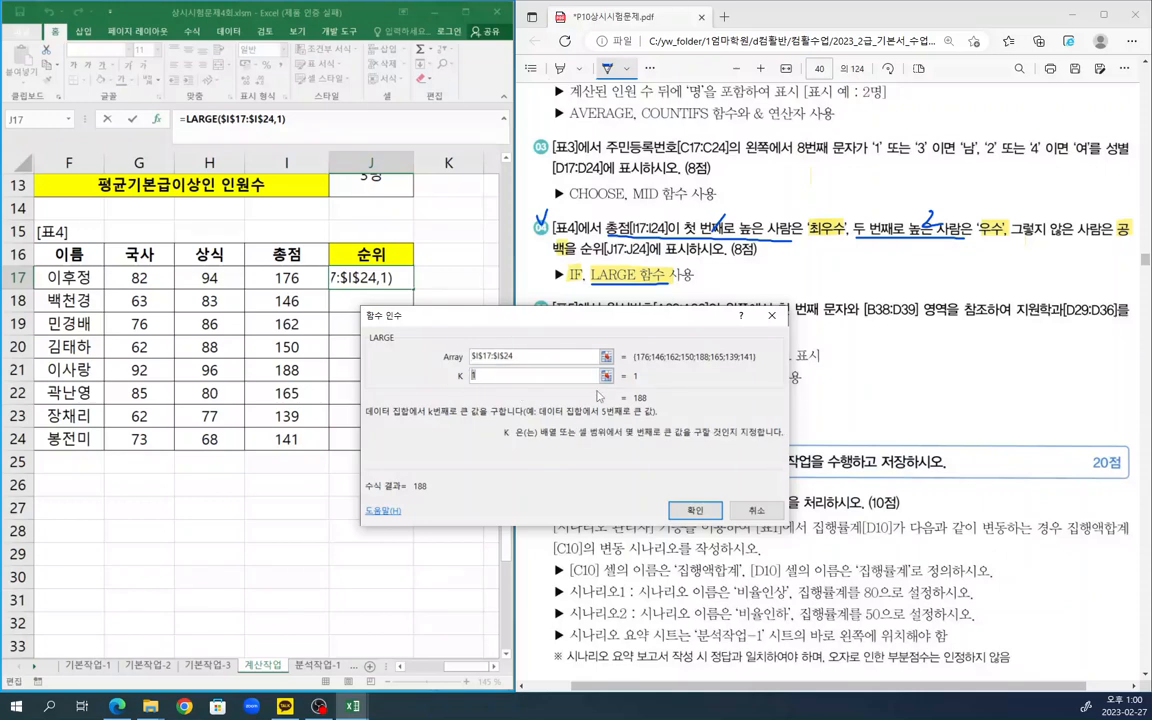
pyautogui.write('2')
pyautogui.press('Return')
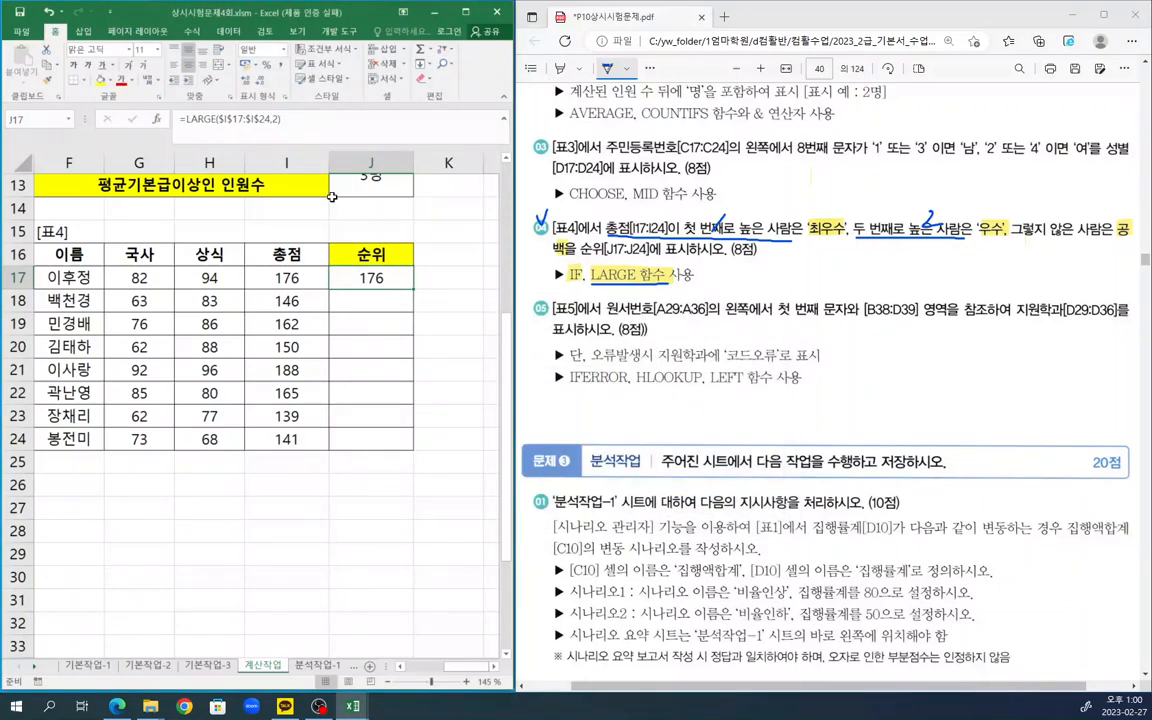
# - Return the K argument of J17's LARGE formula to 1
pyautogui.press('F2')
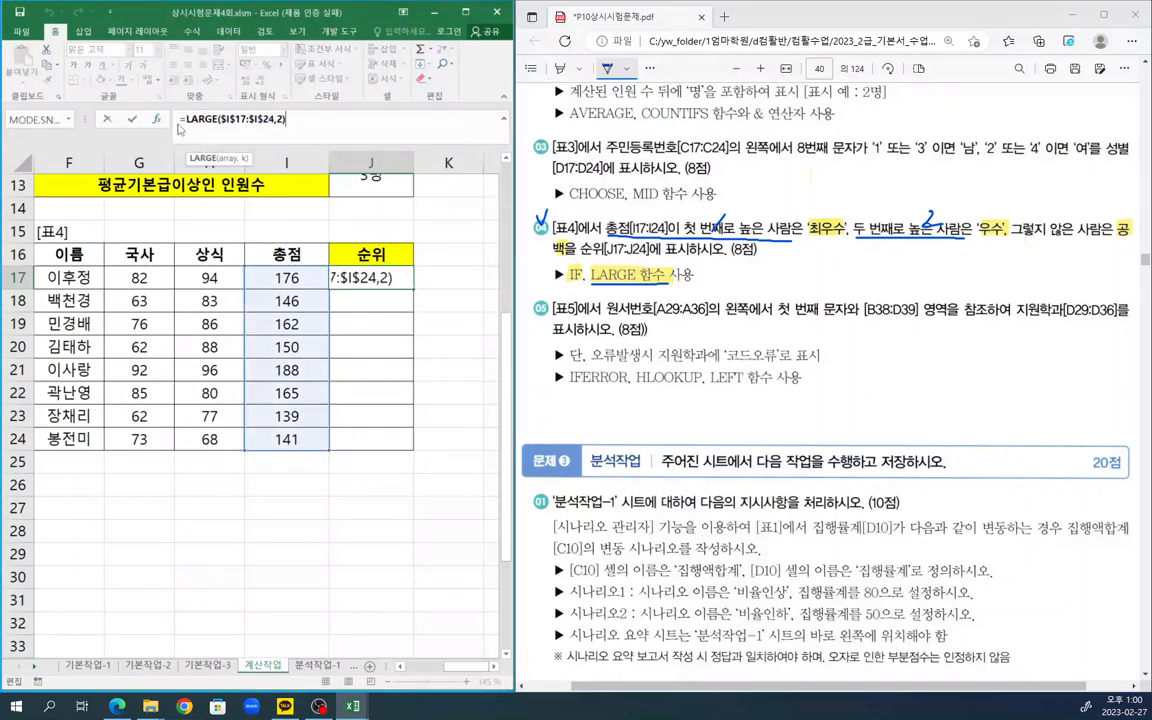
pyautogui.click(156, 119)
pyautogui.press('Tab')
pyautogui.write('1')
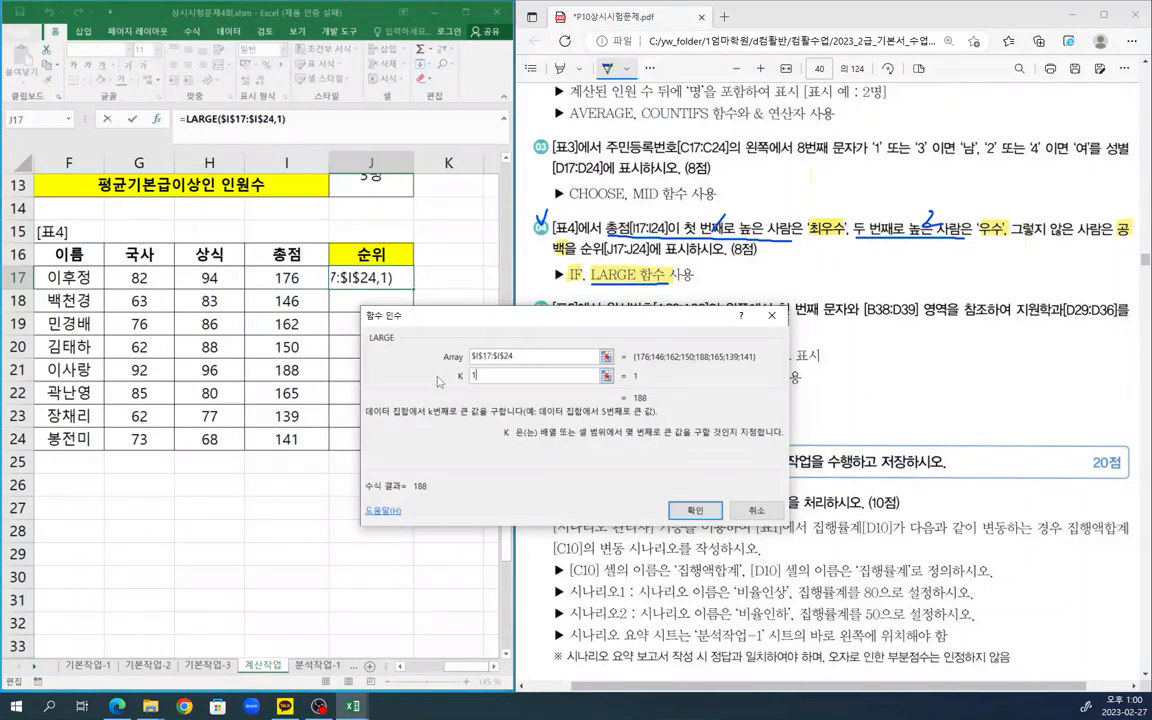
pyautogui.press('Return')
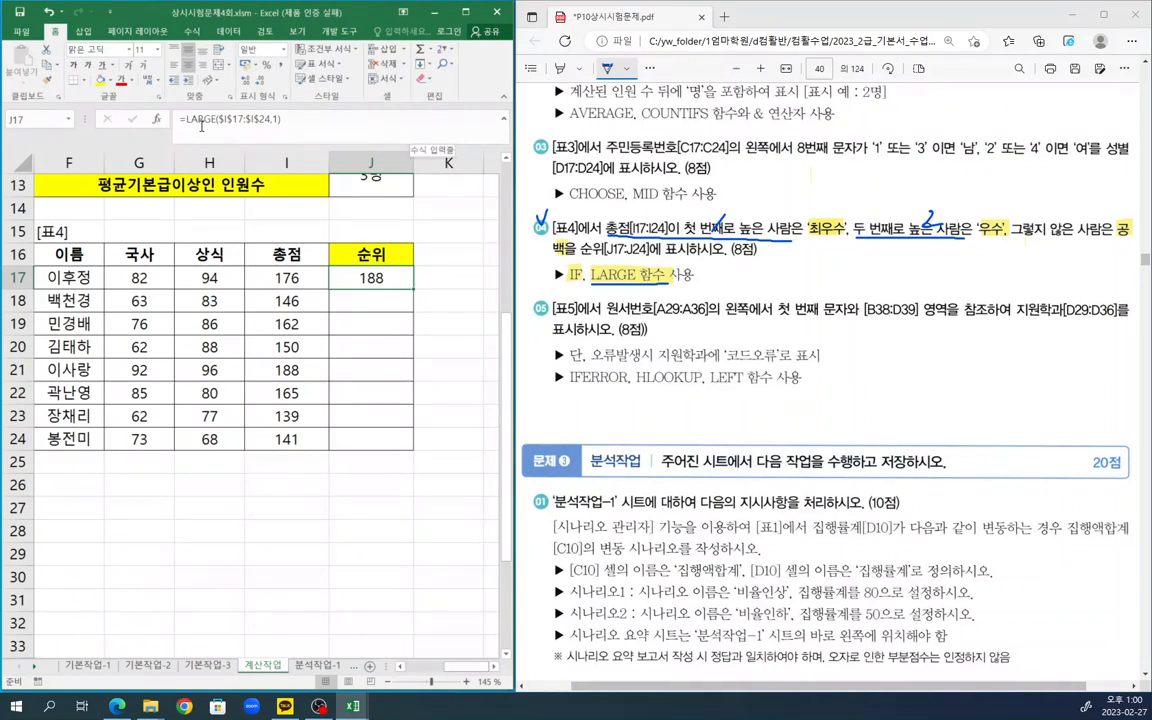
# - Extend the formula in J17 into a comparison with the row's 총점, giving =LARGE($I$17:$I$24,1)=I17
pyautogui.click(294, 119)
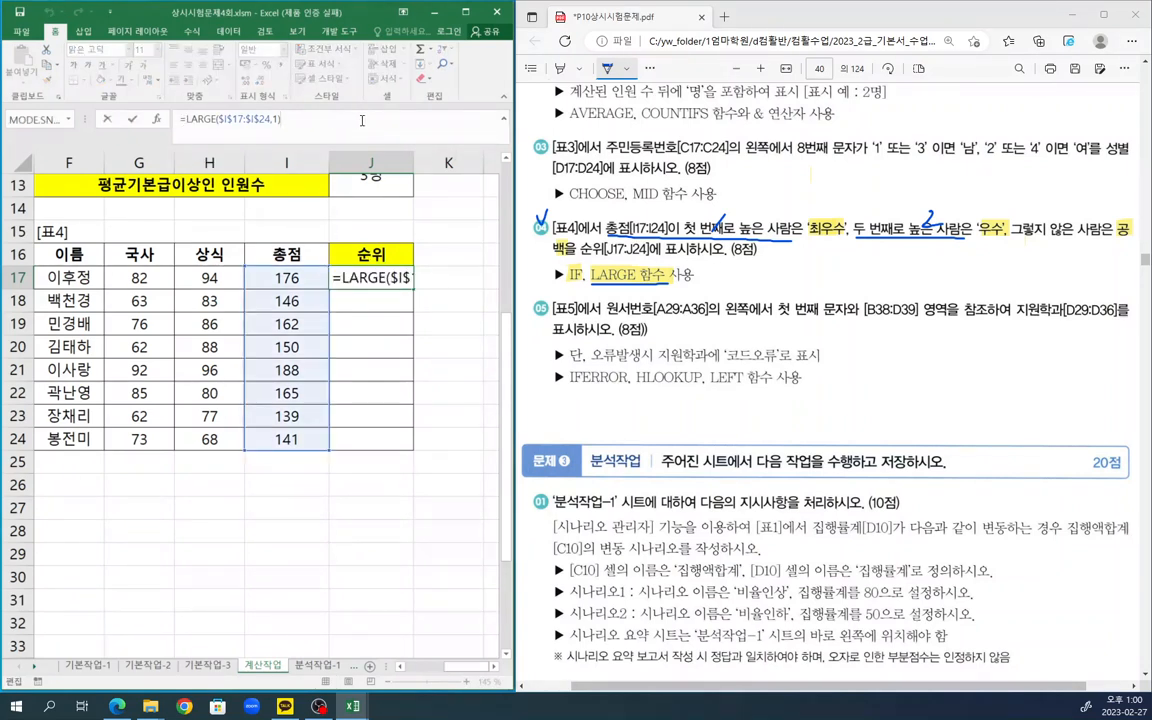
pyautogui.write('=')
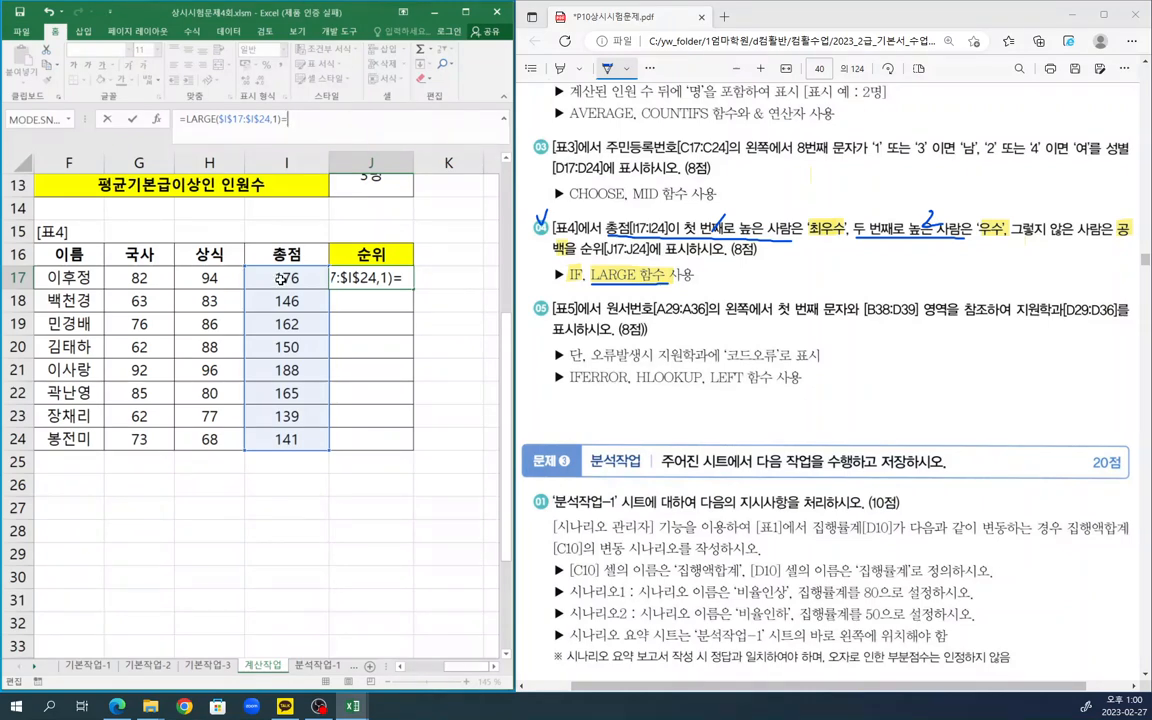
pyautogui.click(285, 277)
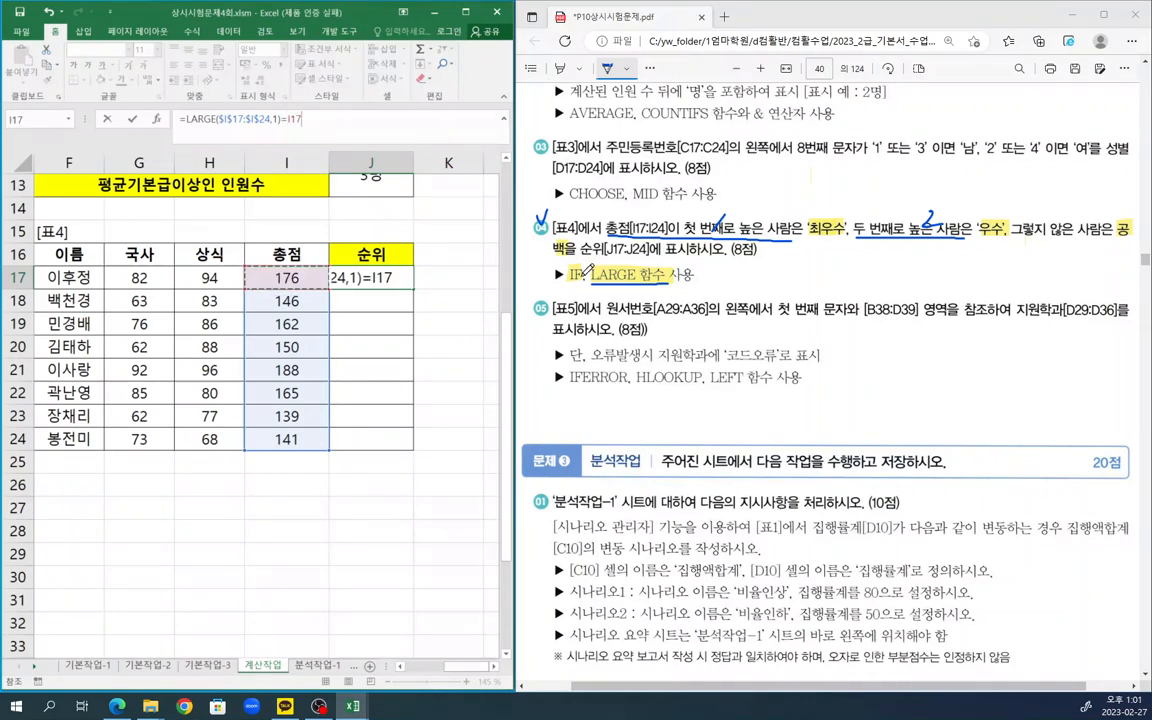
pyautogui.press('Return')
pyautogui.press('Up')
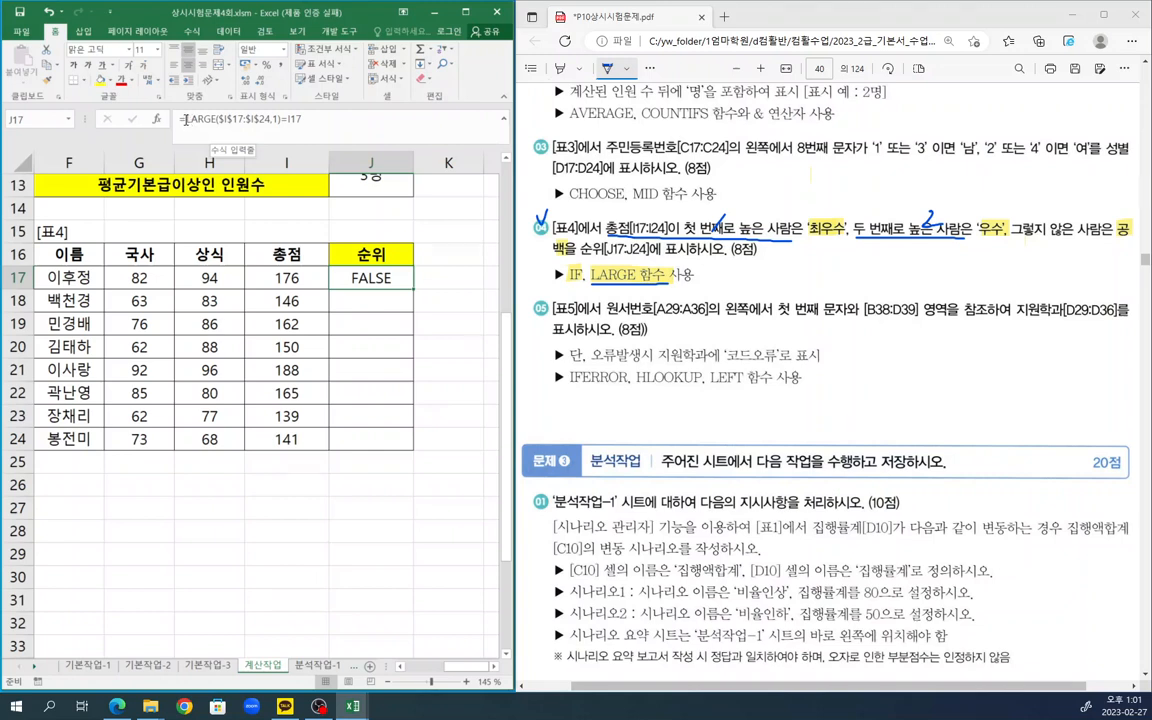
# - Replace the J17 formula with an IF function that uses the copied comparison LARGE($I$17:$I$24,1)=I17 as its Logical_test
pyautogui.moveTo(186, 120); pyautogui.dragTo(398, 123)
pyautogui.hotkey('ctrl', 'c')
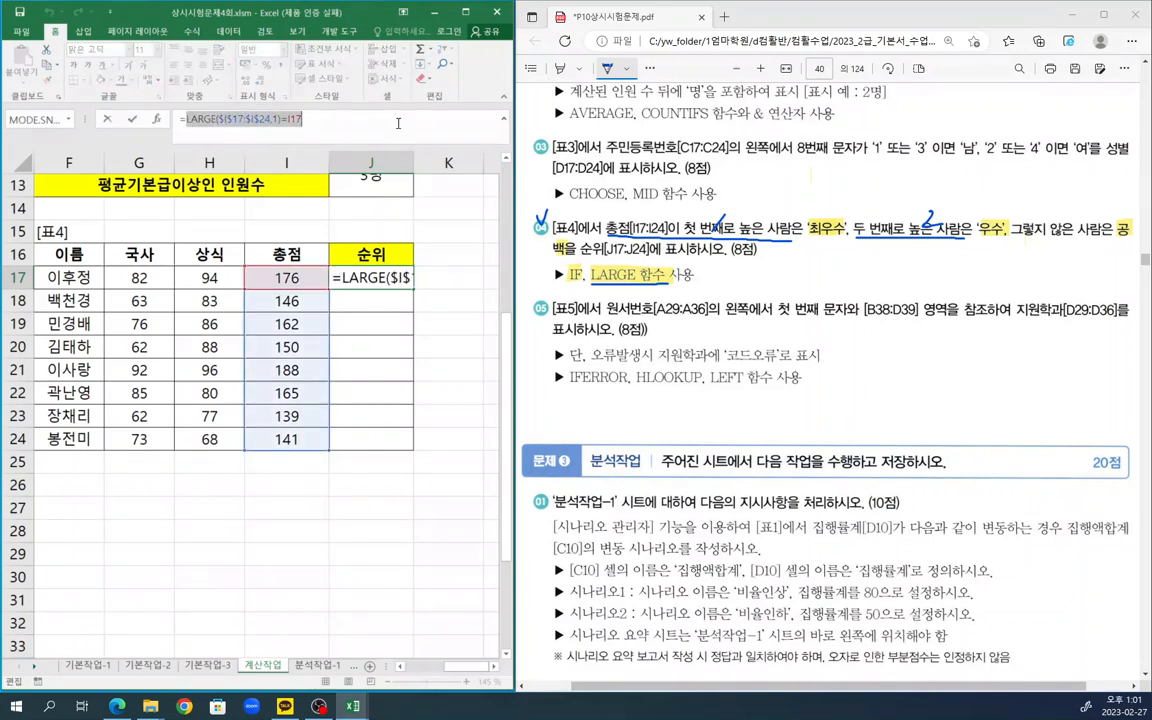
pyautogui.press('BackSpace')
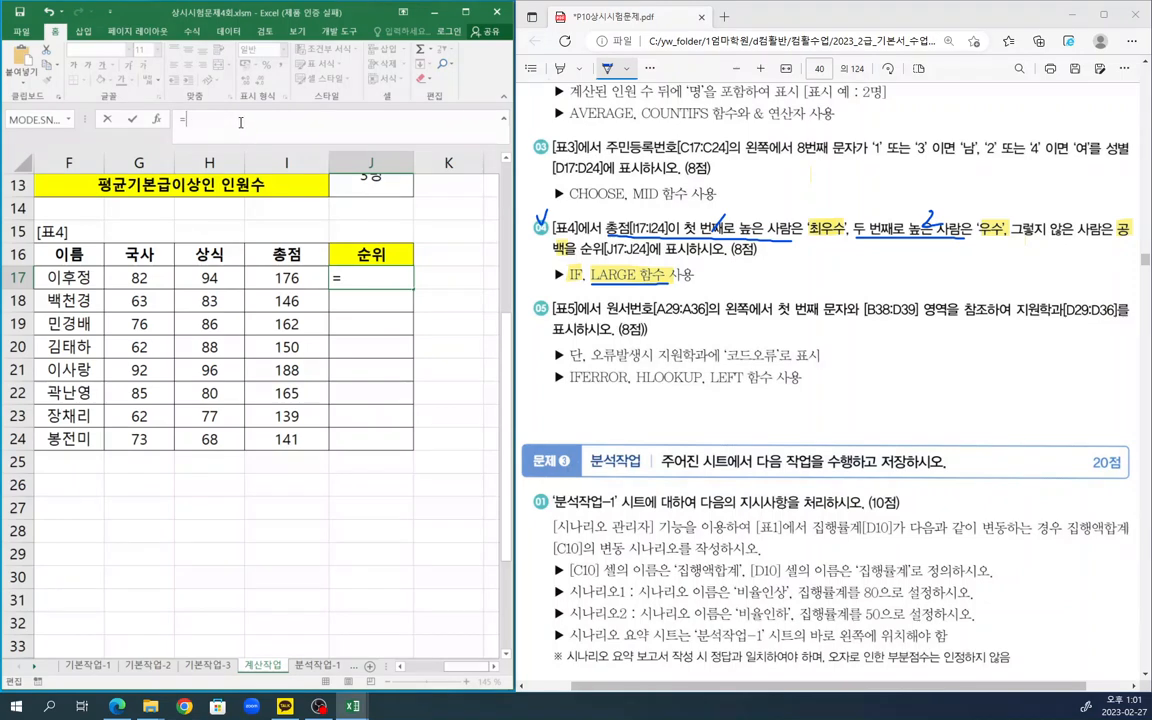
pyautogui.write('if')
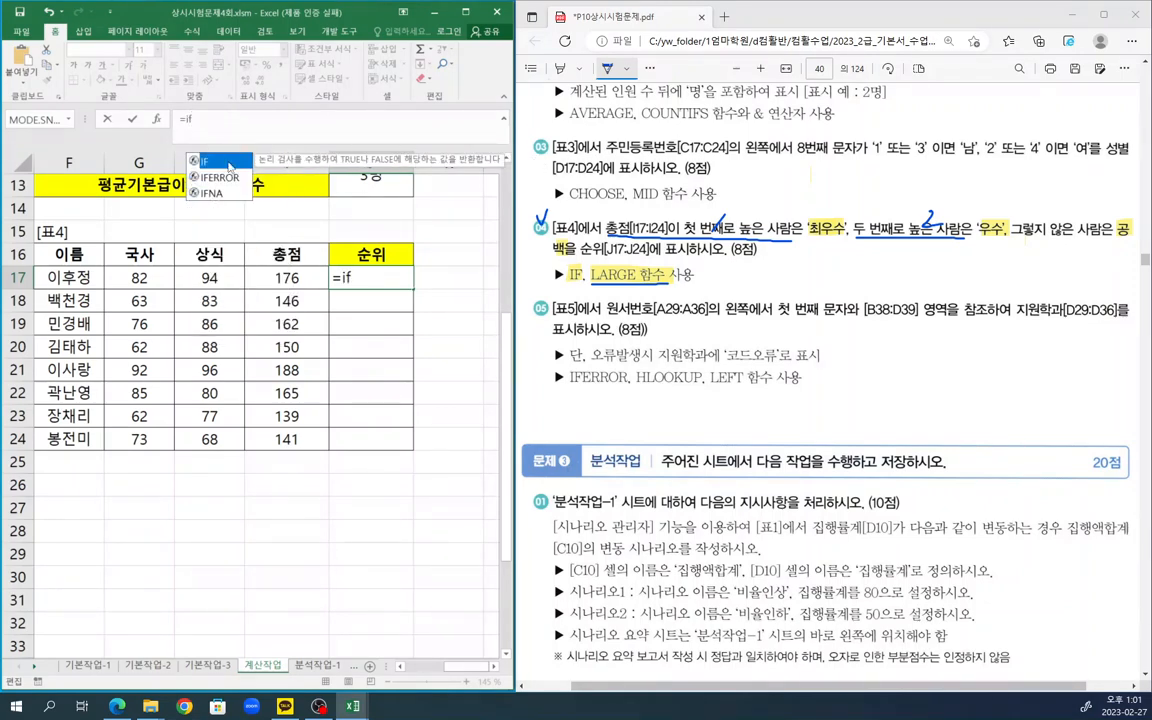
pyautogui.doubleClick(228, 163)
pyautogui.click(156, 119)
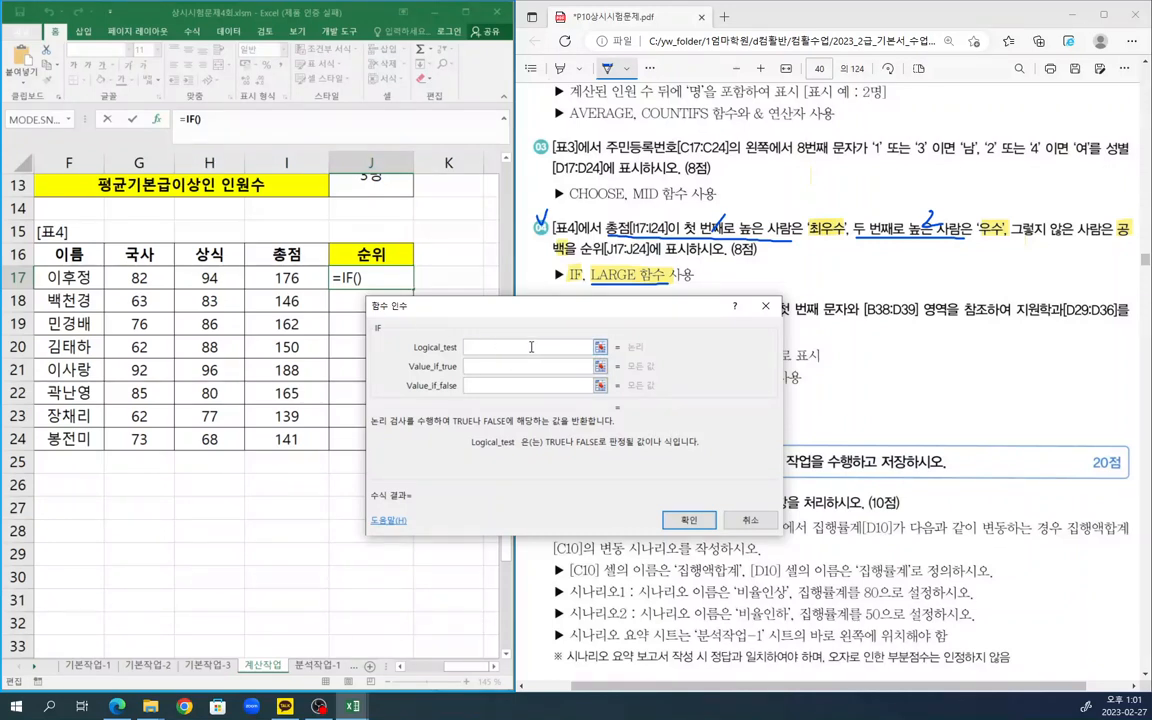
pyautogui.hotkey('ctrl', 'v')
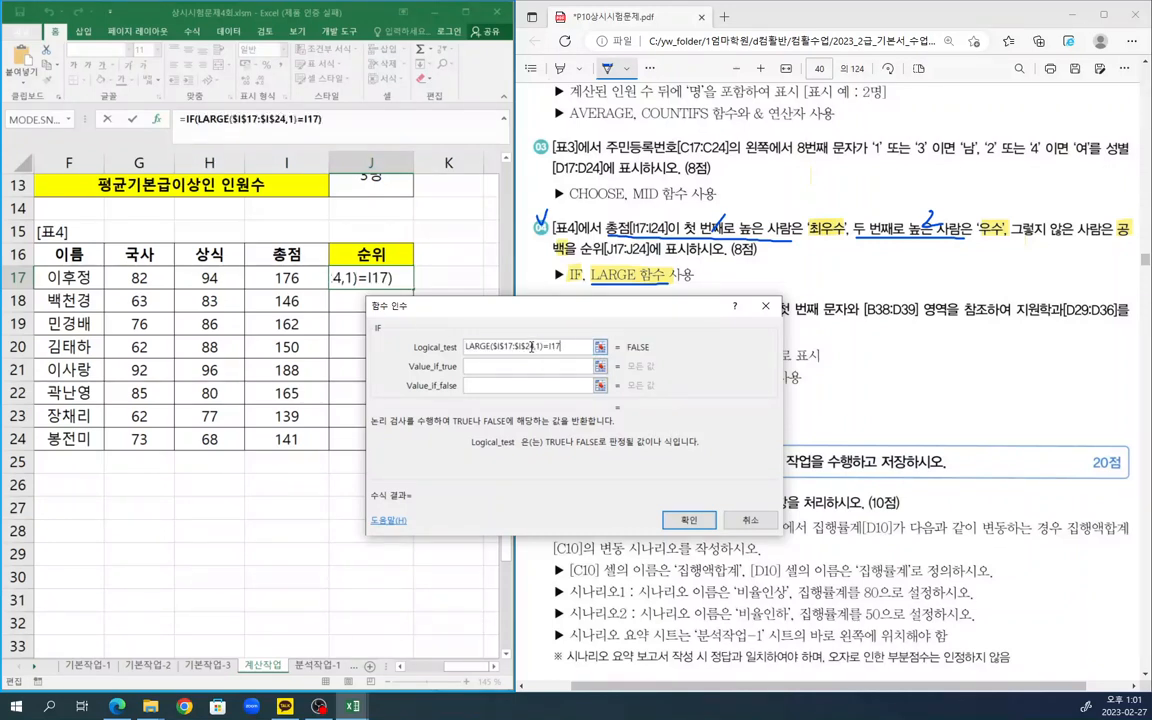
# - Set the IF function's Value_if_true to 최우수 and enter a nested if() as its Value_if_false
pyautogui.click(569, 367)
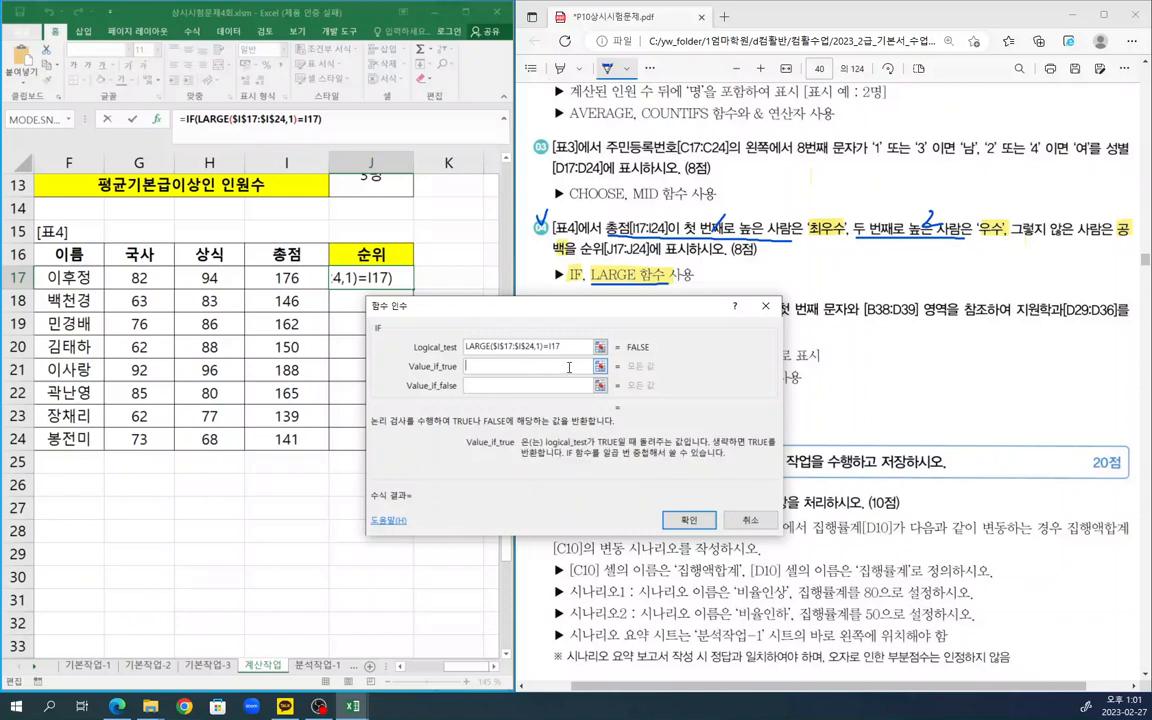
pyautogui.write('최우수')
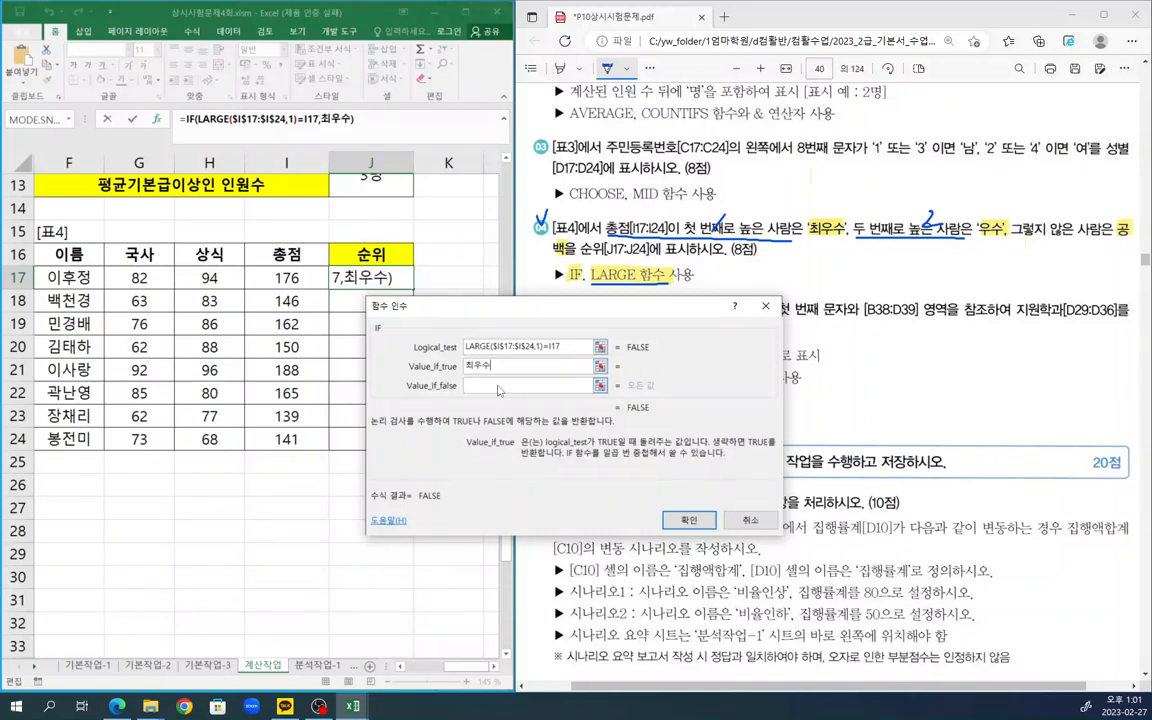
pyautogui.press('Tab')
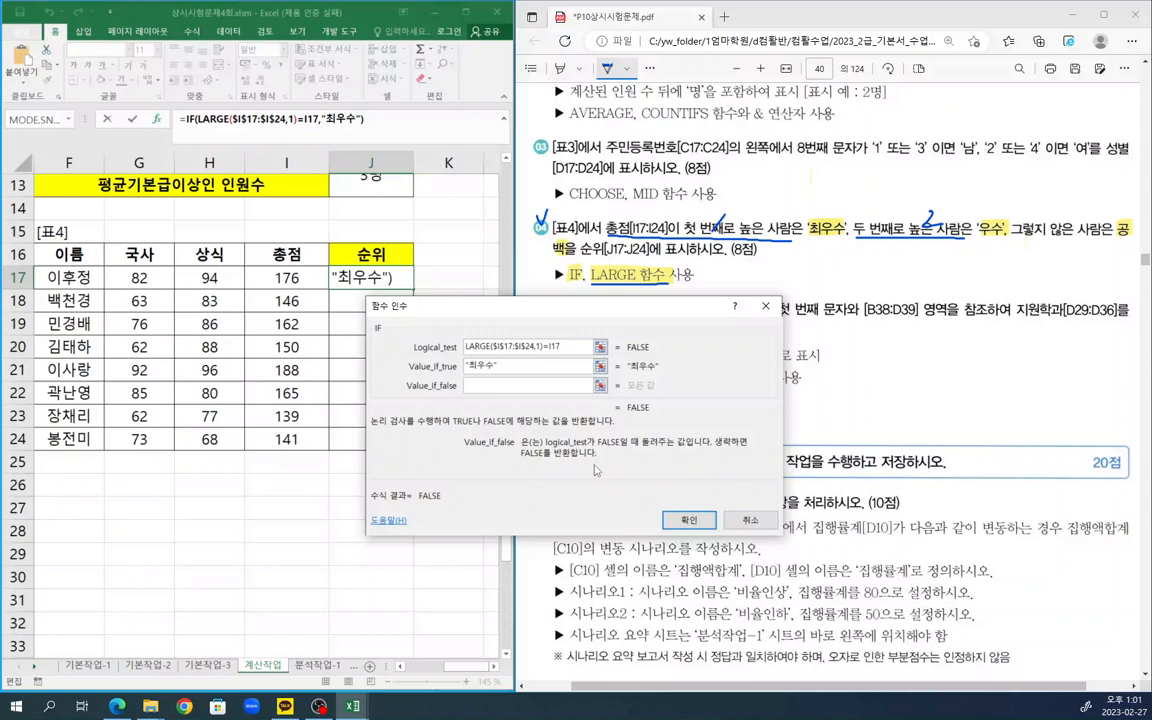
pyautogui.write('if()')
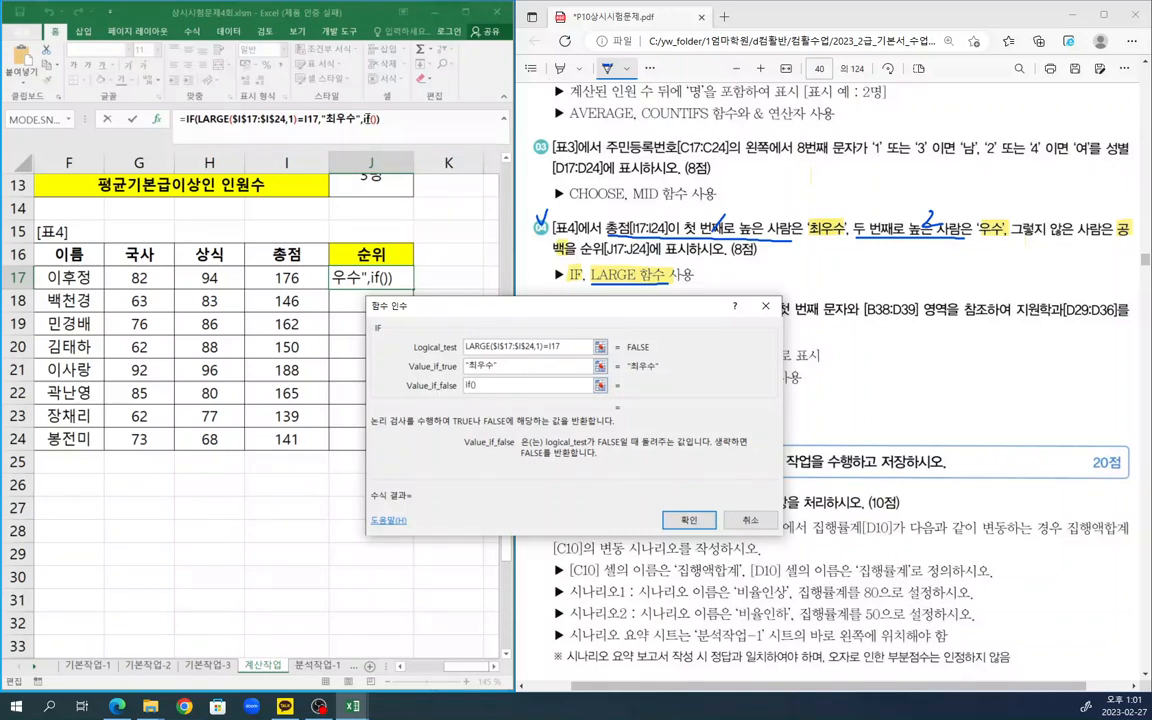
# - Set the nested IF's Logical_test in J17 to LARGE($I$17:$I$24,2)=I17 by reusing the copied comparison with K changed to 2
pyautogui.click(370, 119)
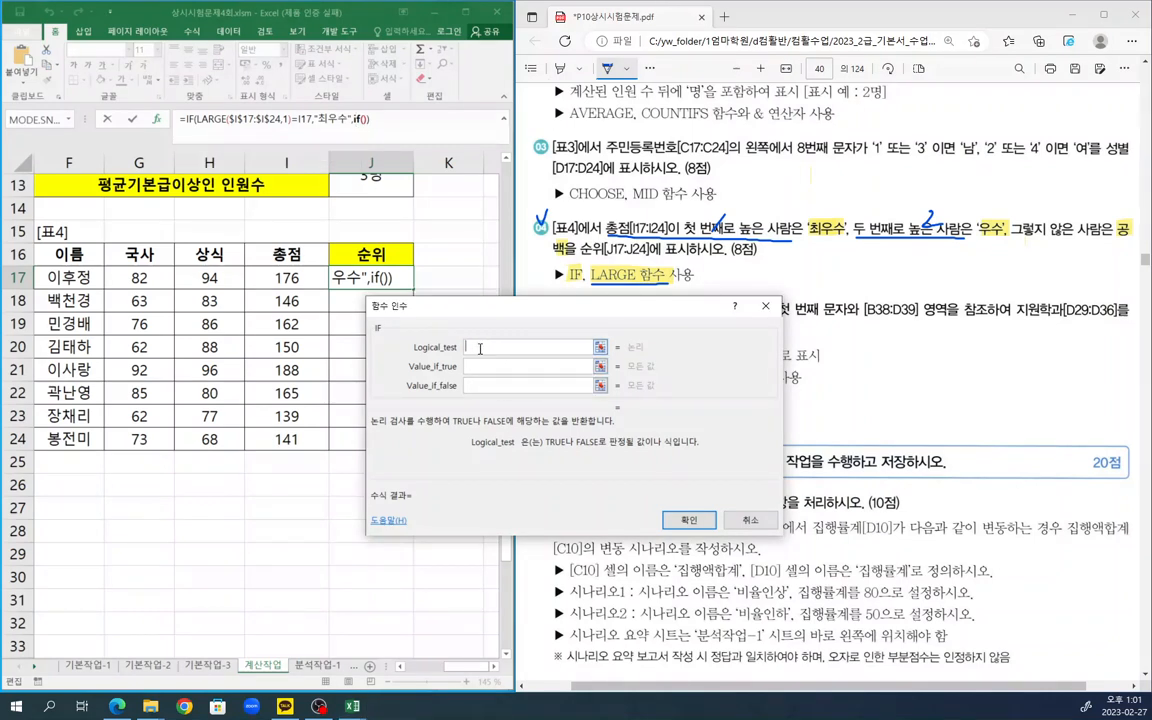
pyautogui.hotkey('ctrl', 'v')
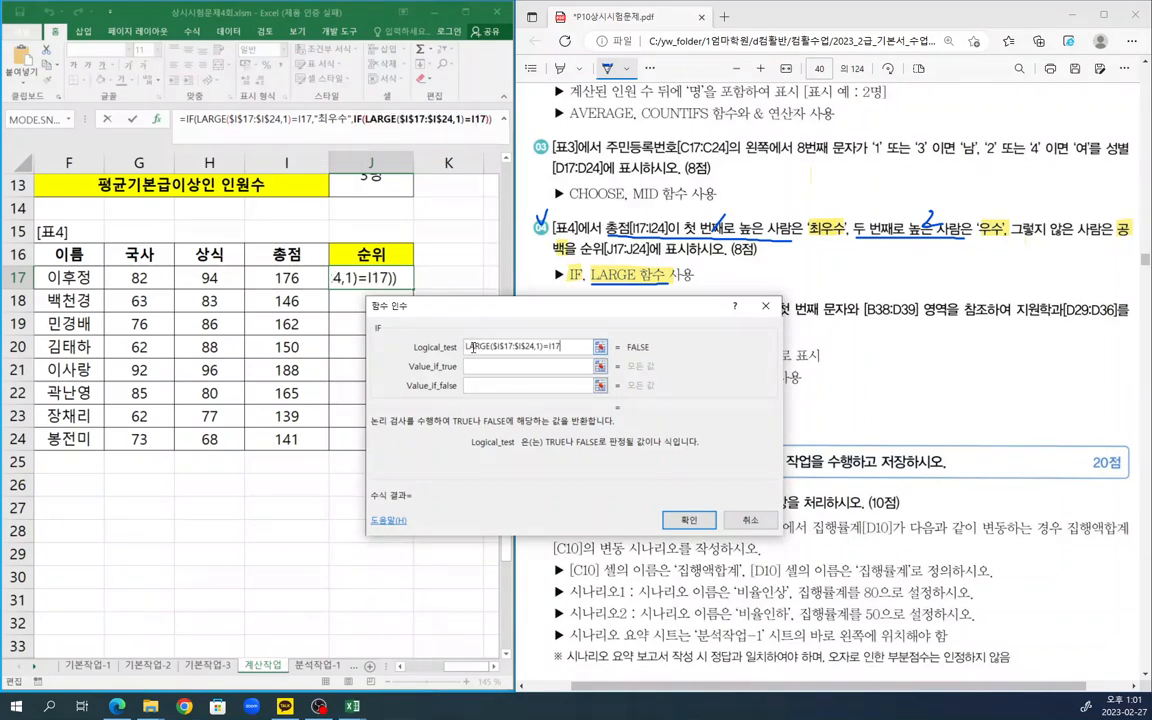
pyautogui.click(372, 125)
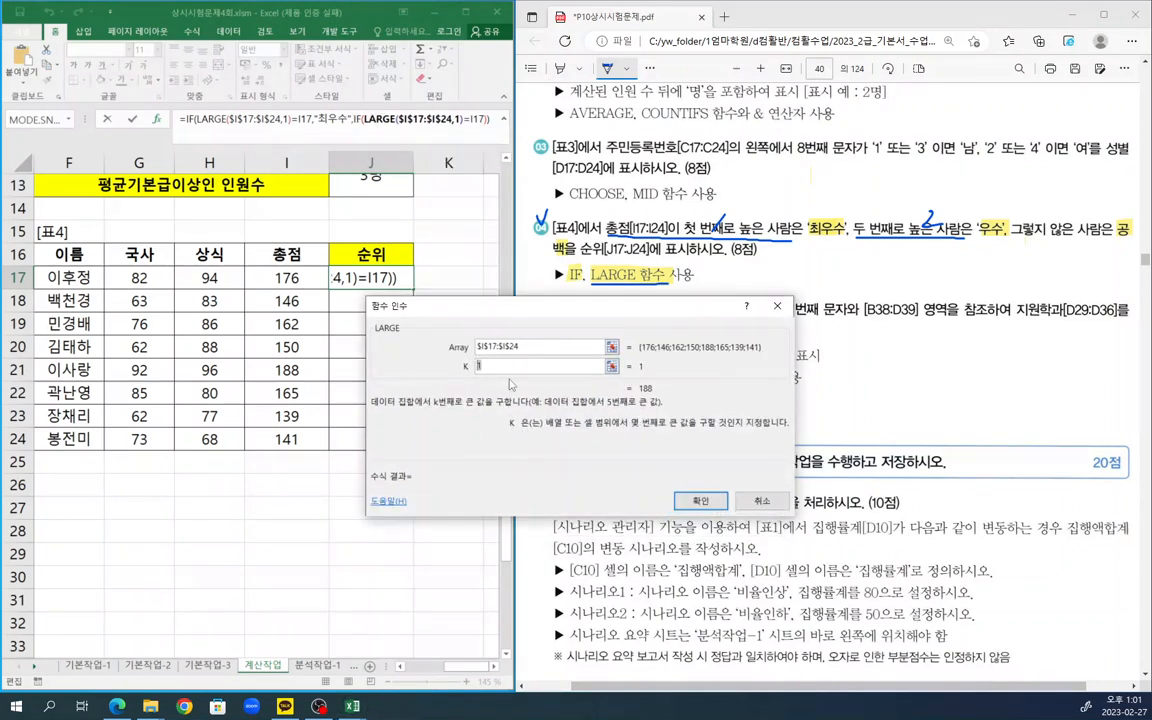
pyautogui.write('2')
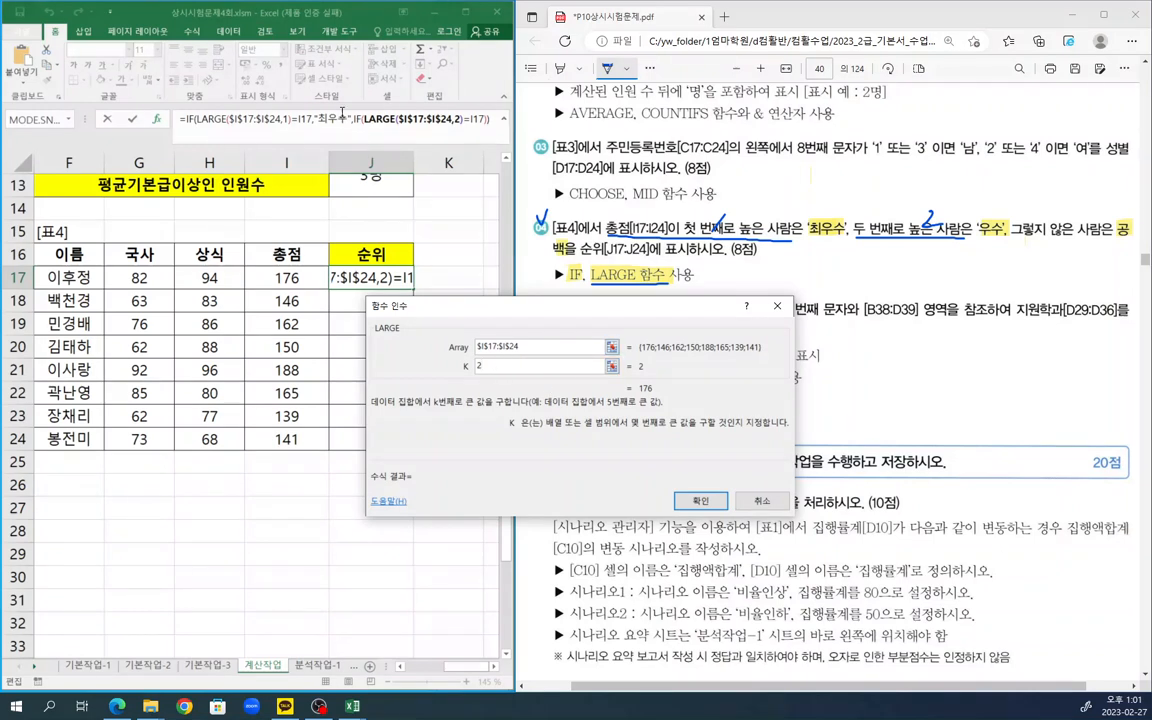
pyautogui.click(357, 118)
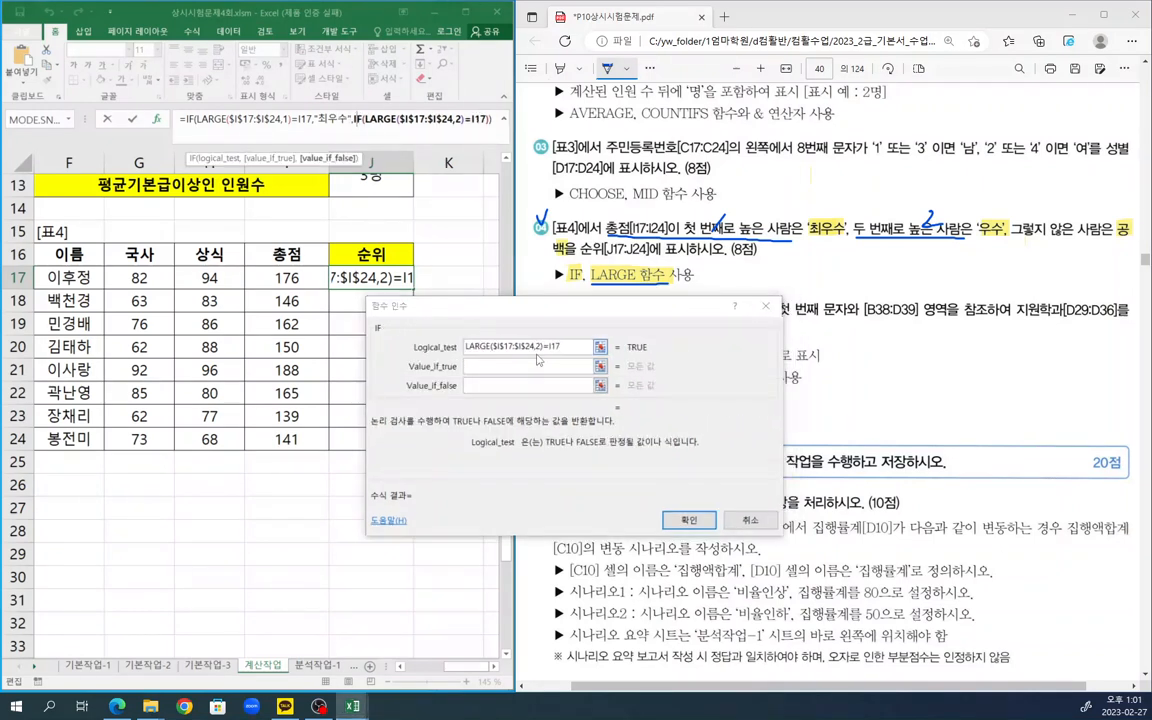
# - Set the nested IF's Value_if_true to 우수 and its Value_if_false to an empty string ""
pyautogui.click(546, 366)
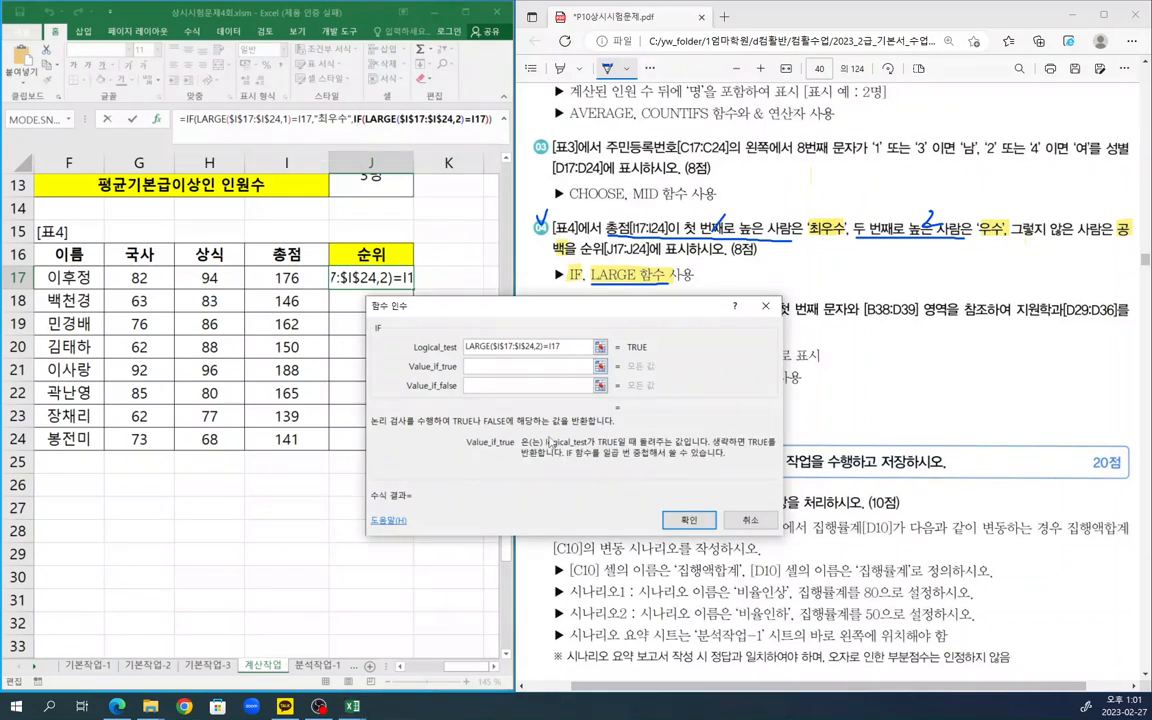
pyautogui.write('ㅇ')
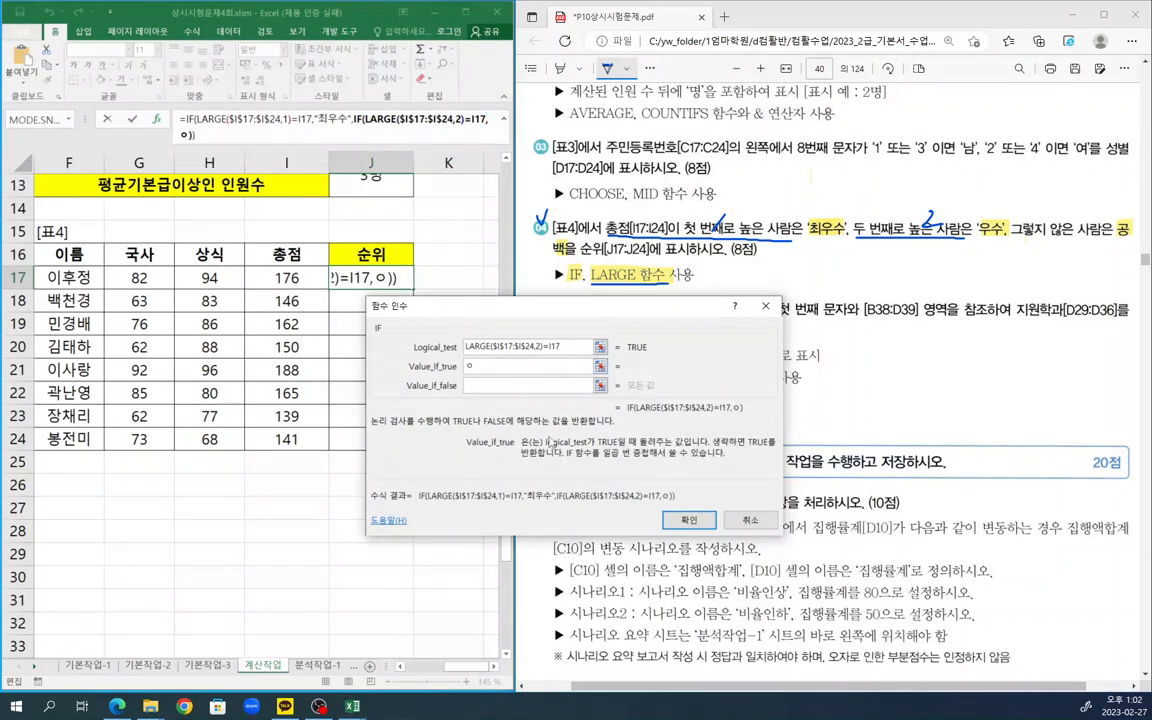
pyautogui.write('ㅜ수')
pyautogui.press('Tab')
pyautogui.write('"')
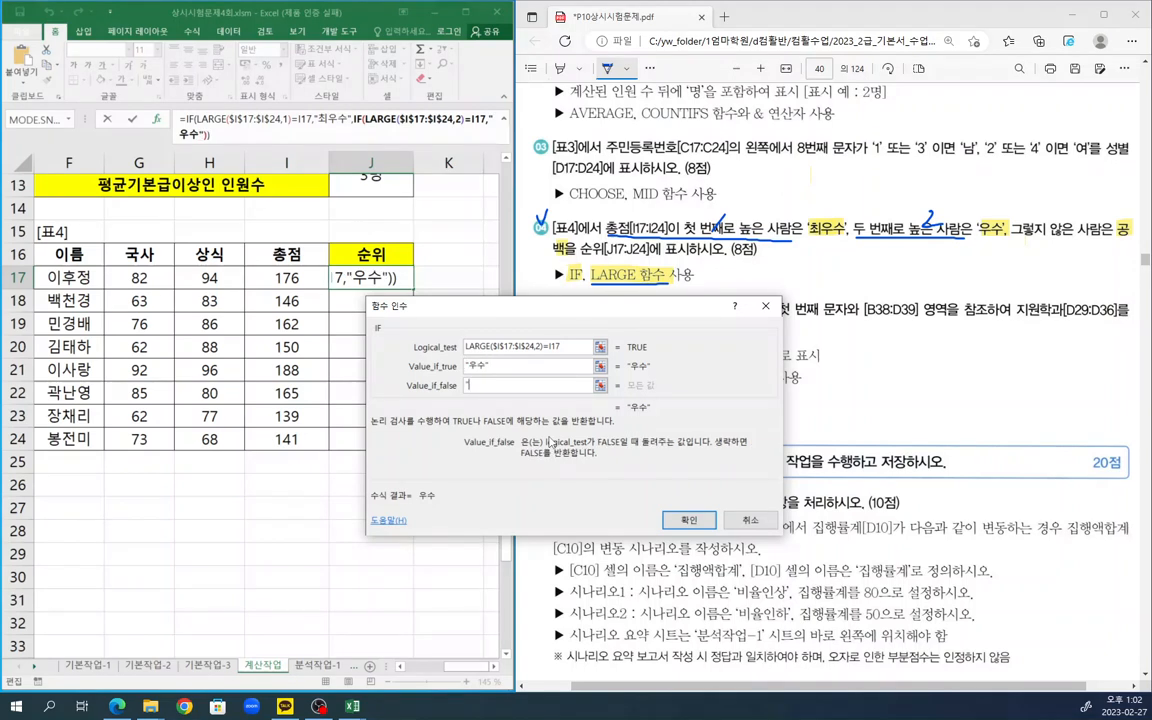
pyautogui.write('"')
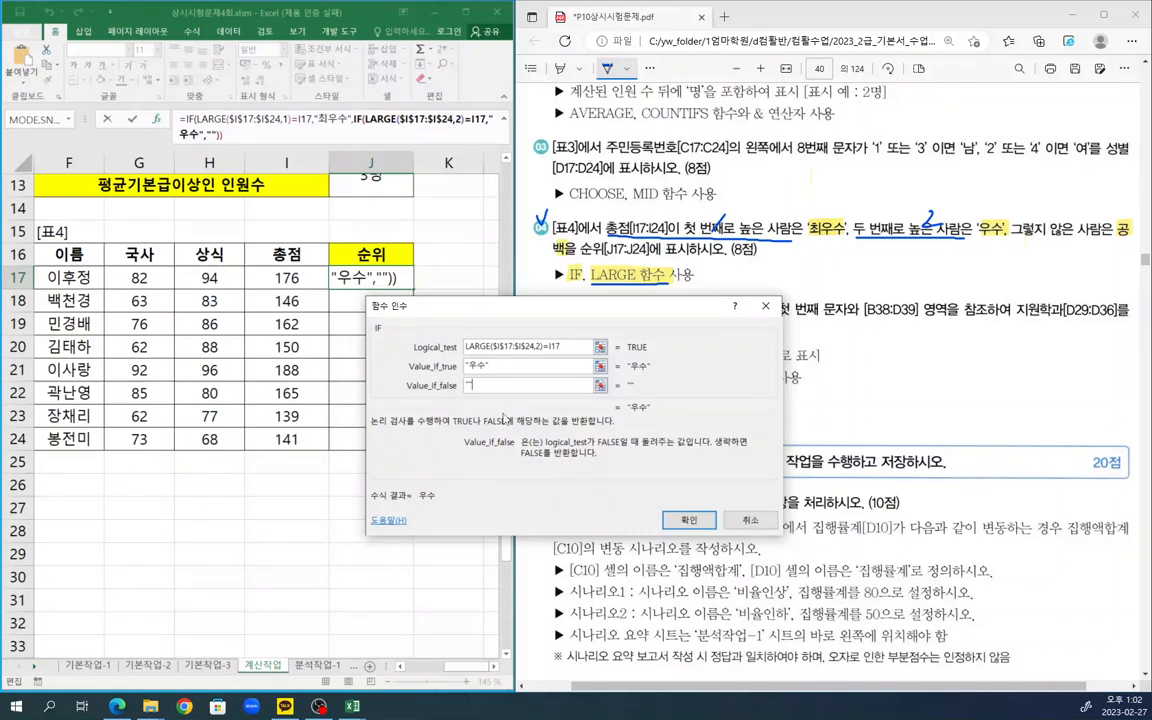
# - Confirm the complete IF formula in J17 and fill it down through J24 in 표4's 순위 column
pyautogui.click(192, 117)
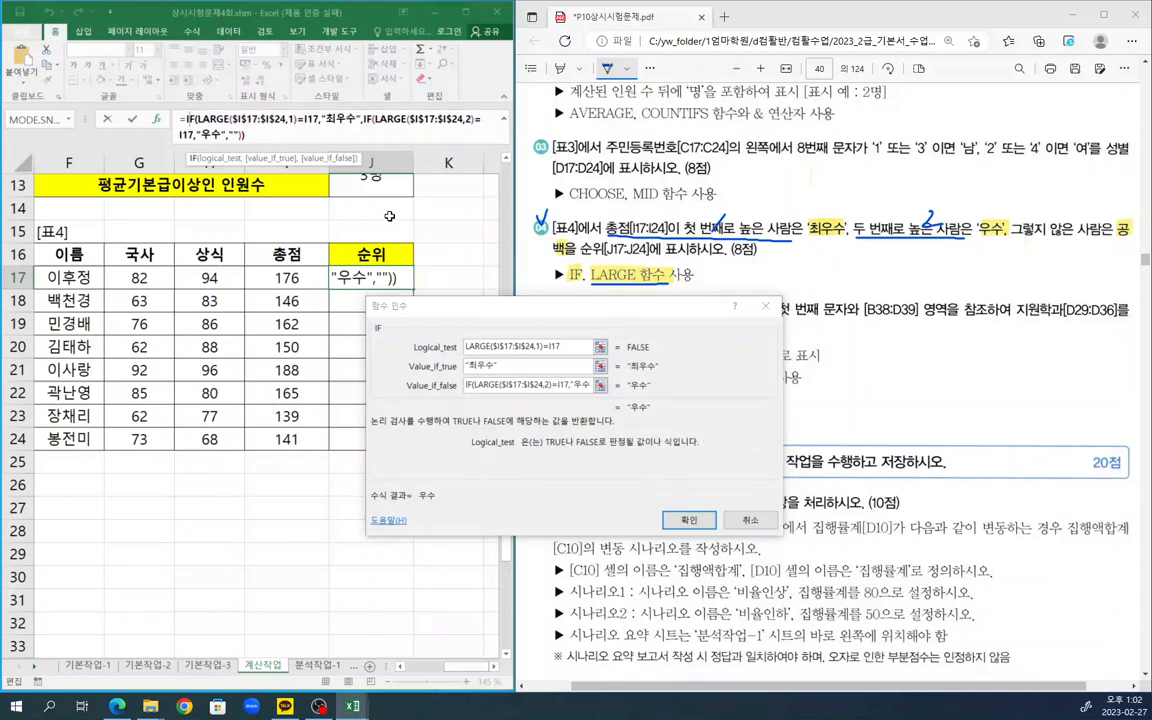
pyautogui.click(688, 520)
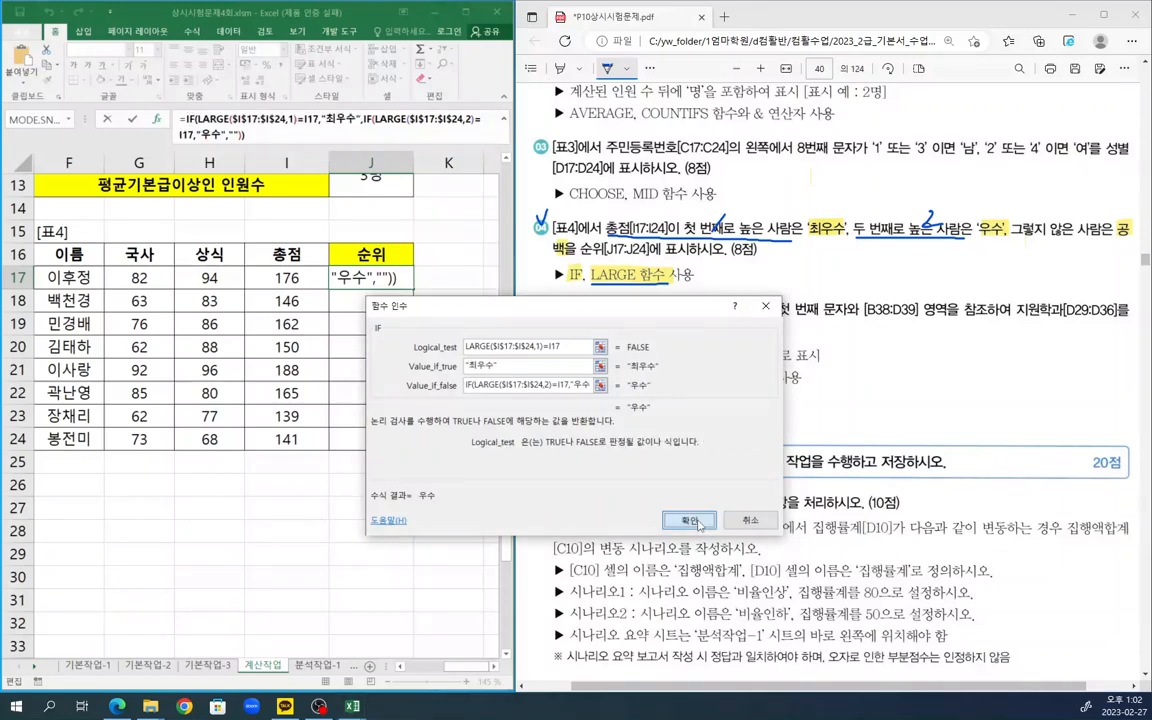
pyautogui.moveTo(415, 287); pyautogui.dragTo(368, 440)
pyautogui.click(357, 476)
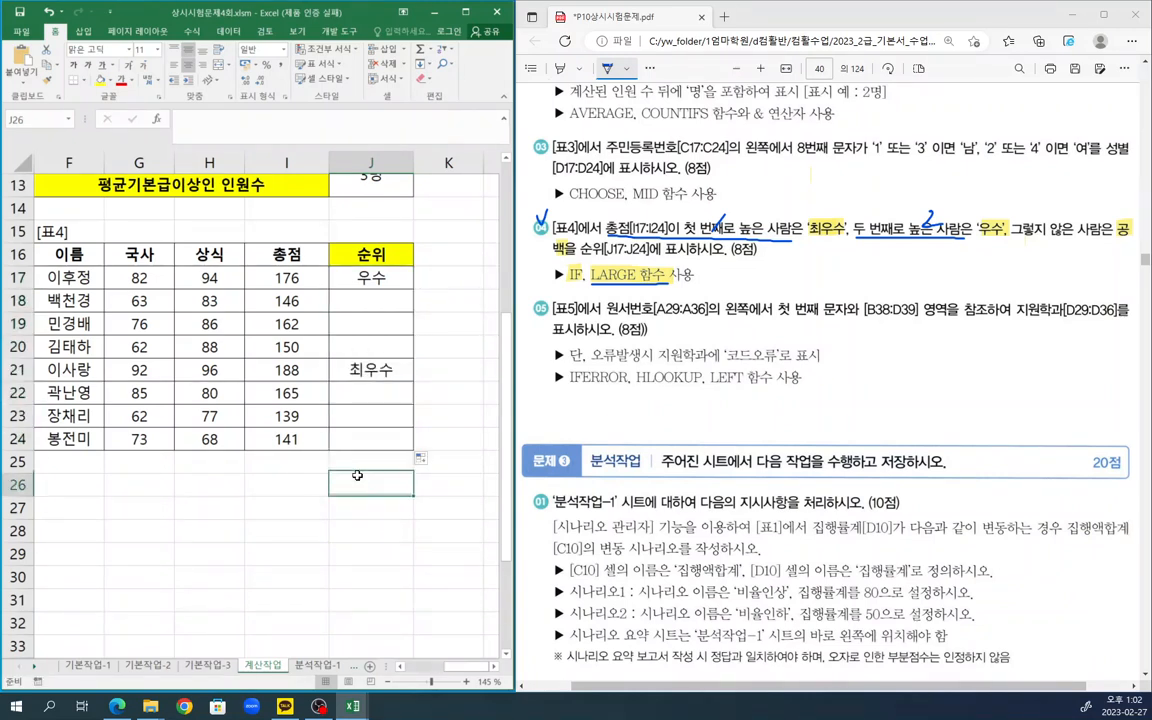
pyautogui.click(377, 370)
pyautogui.click(360, 475)
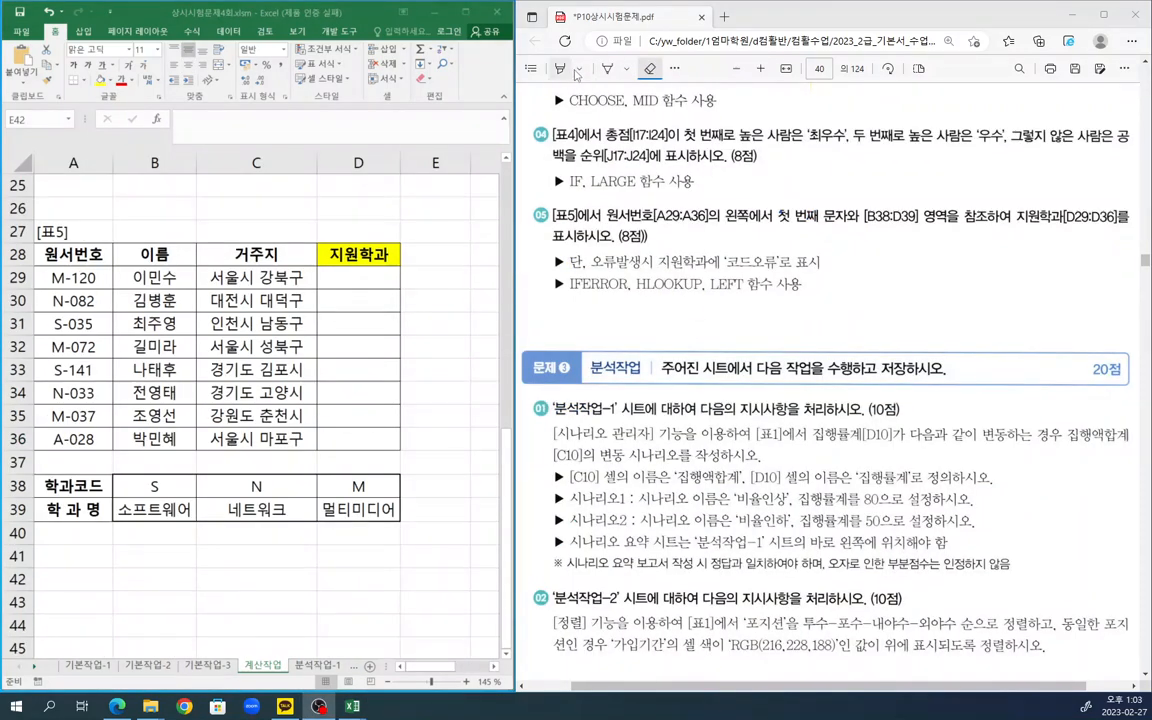
# - Tick question 05 in the PDF and highlight its 원서번호 condition, 지원학과[D29:D36], 오류발생, 코드오류 and the required IFERROR, HLOOKUP and LEFT functions
pyautogui.click(607, 68)
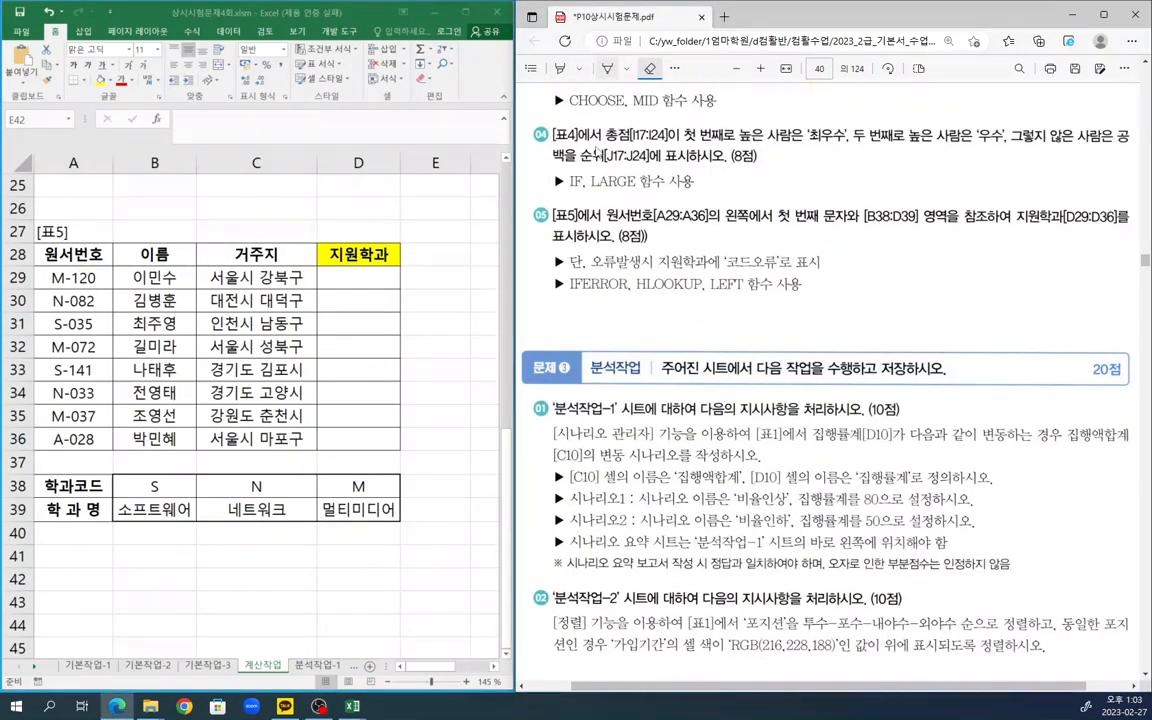
pyautogui.moveTo(538, 203); pyautogui.dragTo(554, 195)
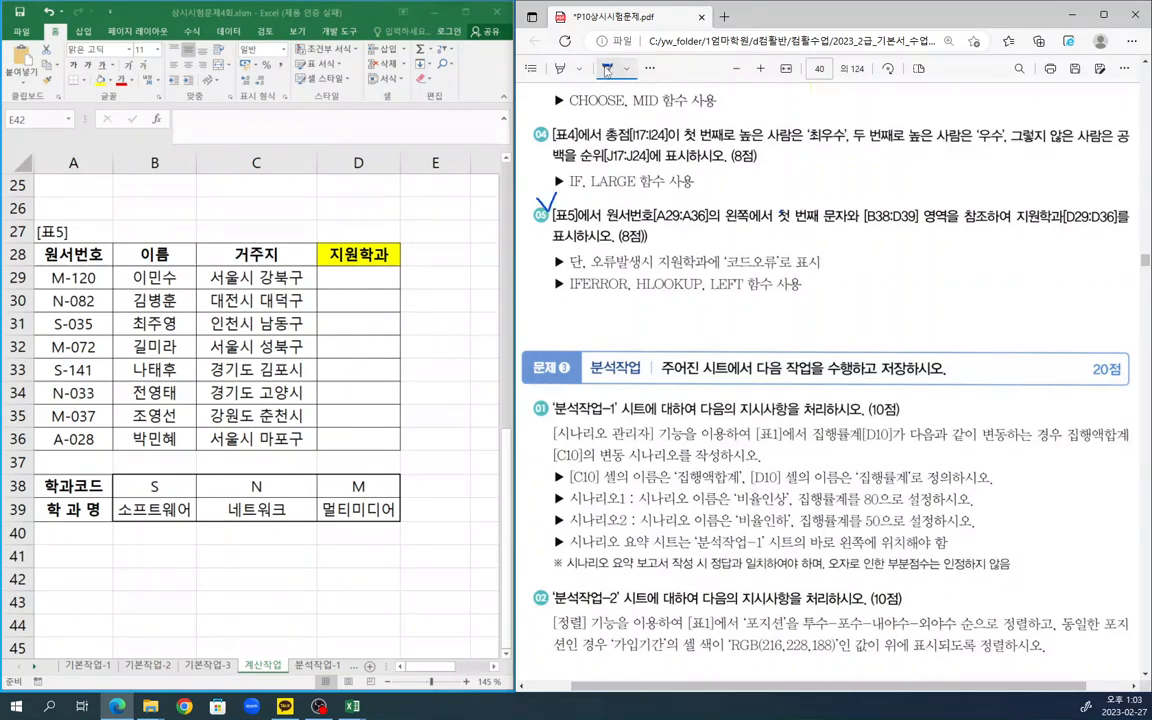
pyautogui.click(560, 68)
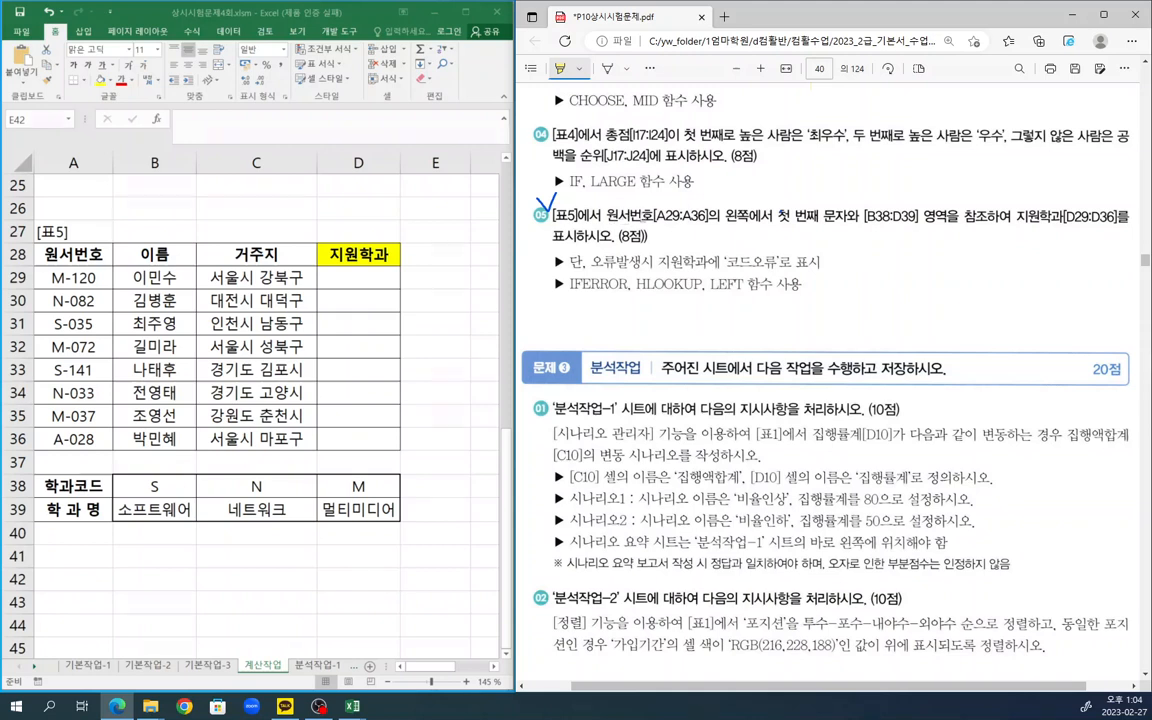
pyautogui.moveTo(607, 216); pyautogui.dragTo(833, 216)
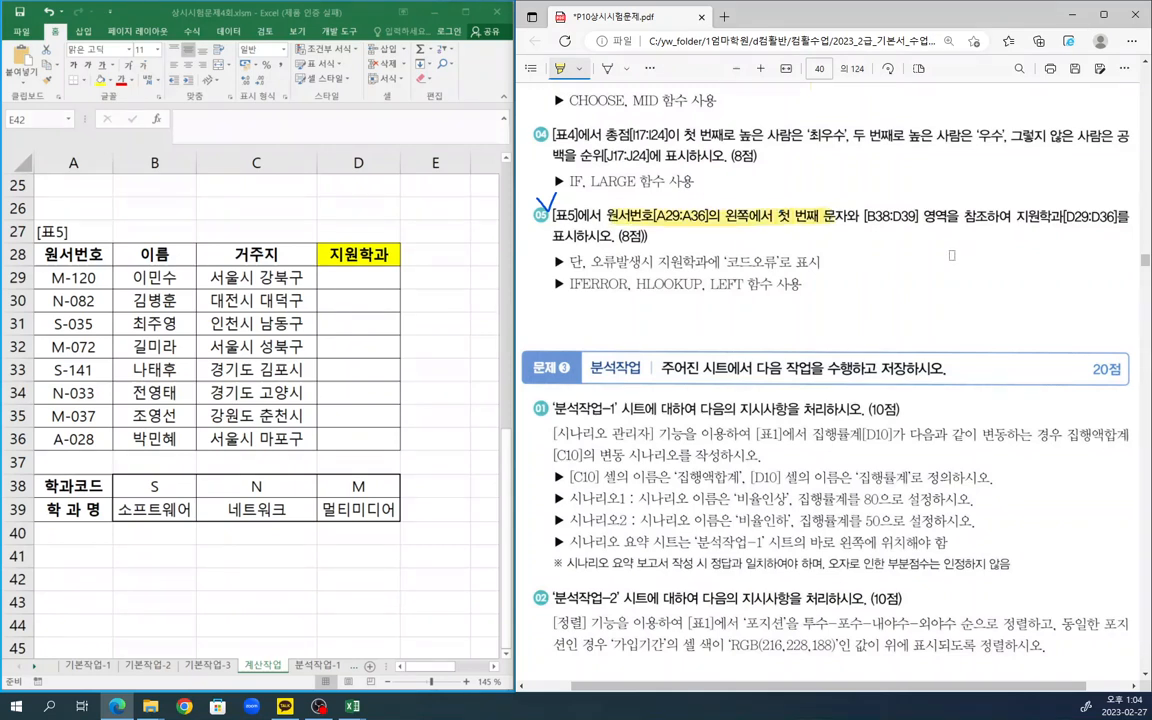
pyautogui.moveTo(1017, 216); pyautogui.dragTo(1115, 216)
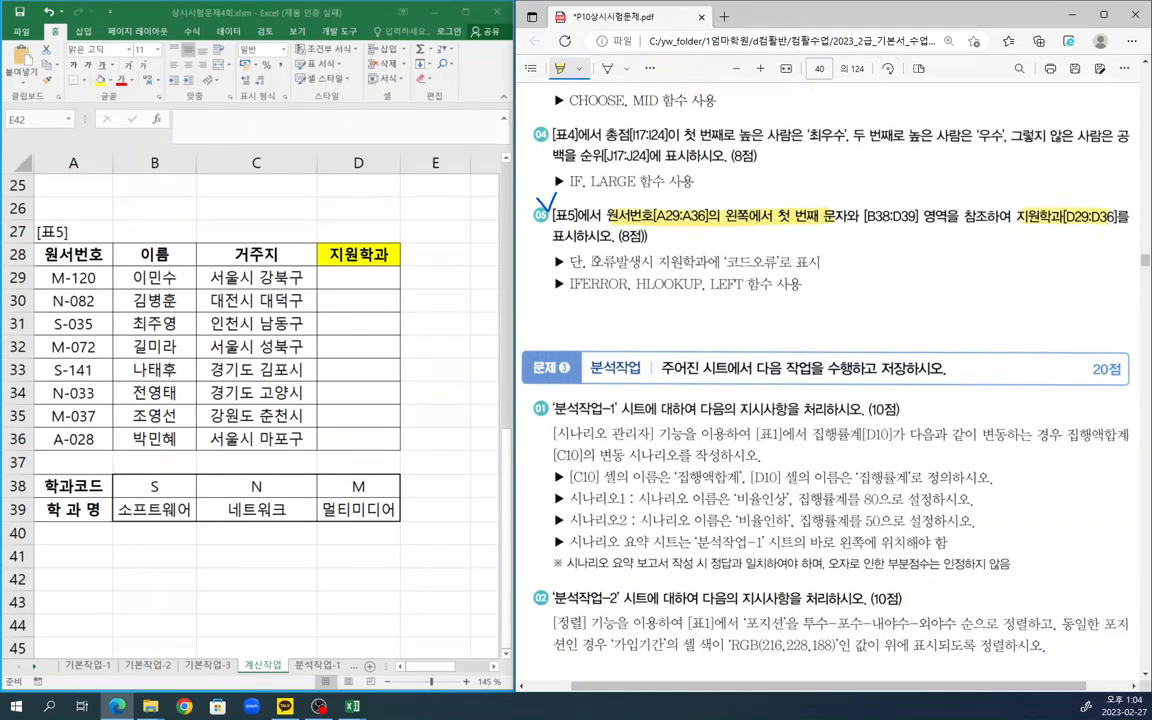
pyautogui.moveTo(588, 262); pyautogui.dragTo(651, 262)
pyautogui.moveTo(727, 262); pyautogui.dragTo(780, 262)
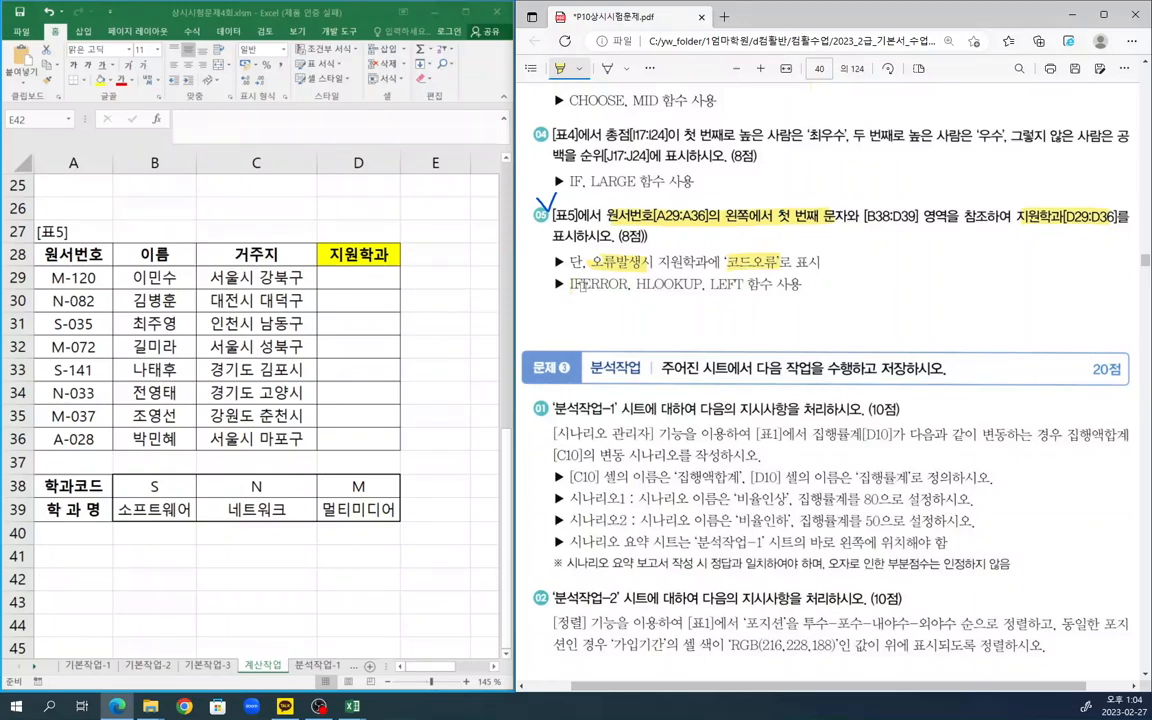
pyautogui.moveTo(581, 284); pyautogui.dragTo(775, 284)
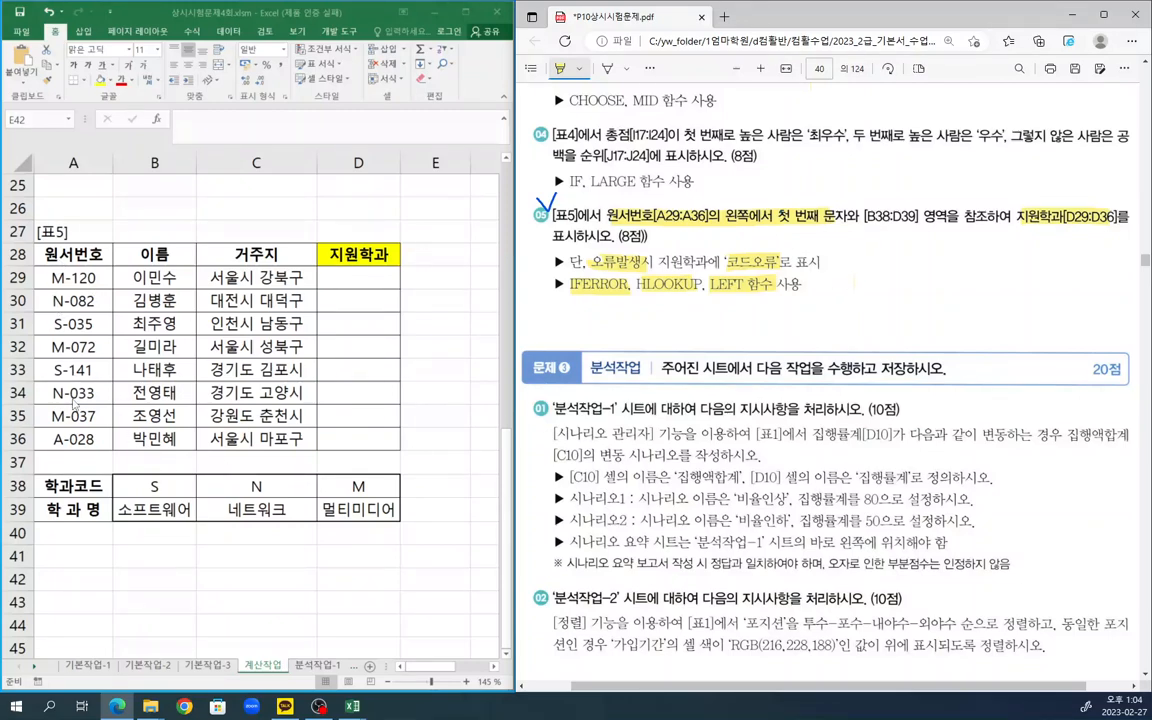
# - Examine how the 학과코드 and 학과명 lookup table in B38:D39 relates to question 05's first-character and error conditions
pyautogui.click(166, 487)
pyautogui.moveTo(166, 487); pyautogui.dragTo(362, 489)
pyautogui.moveTo(170, 510); pyautogui.dragTo(357, 486)
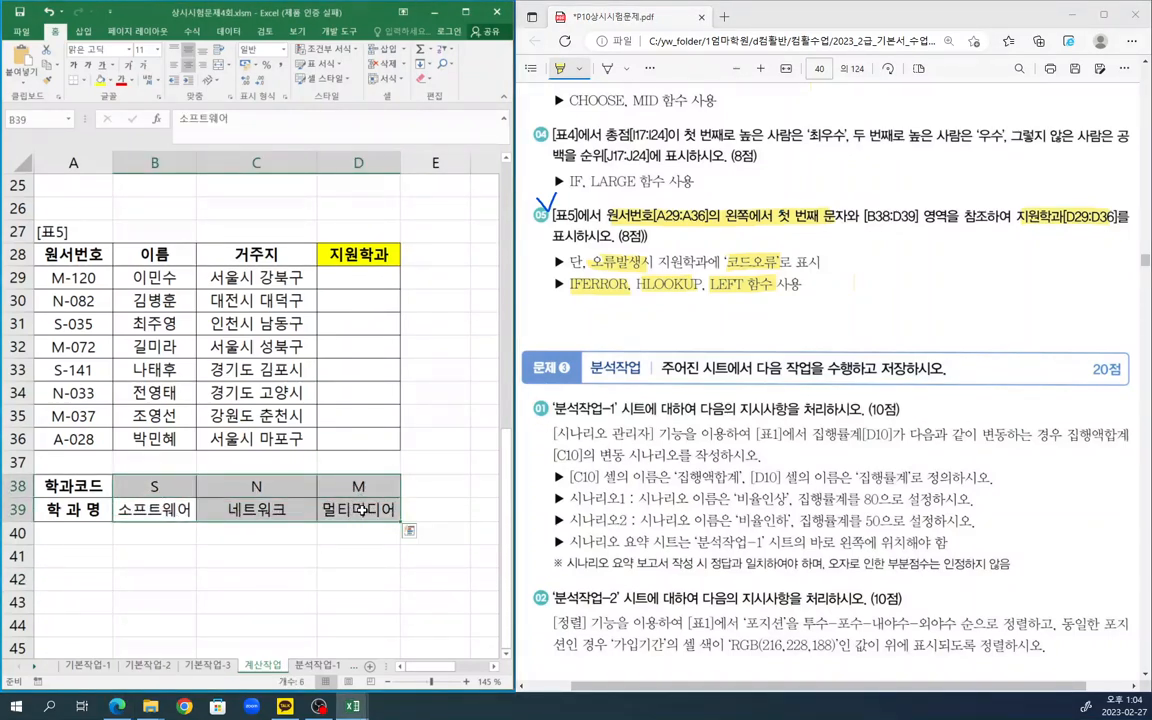
pyautogui.click(362, 509)
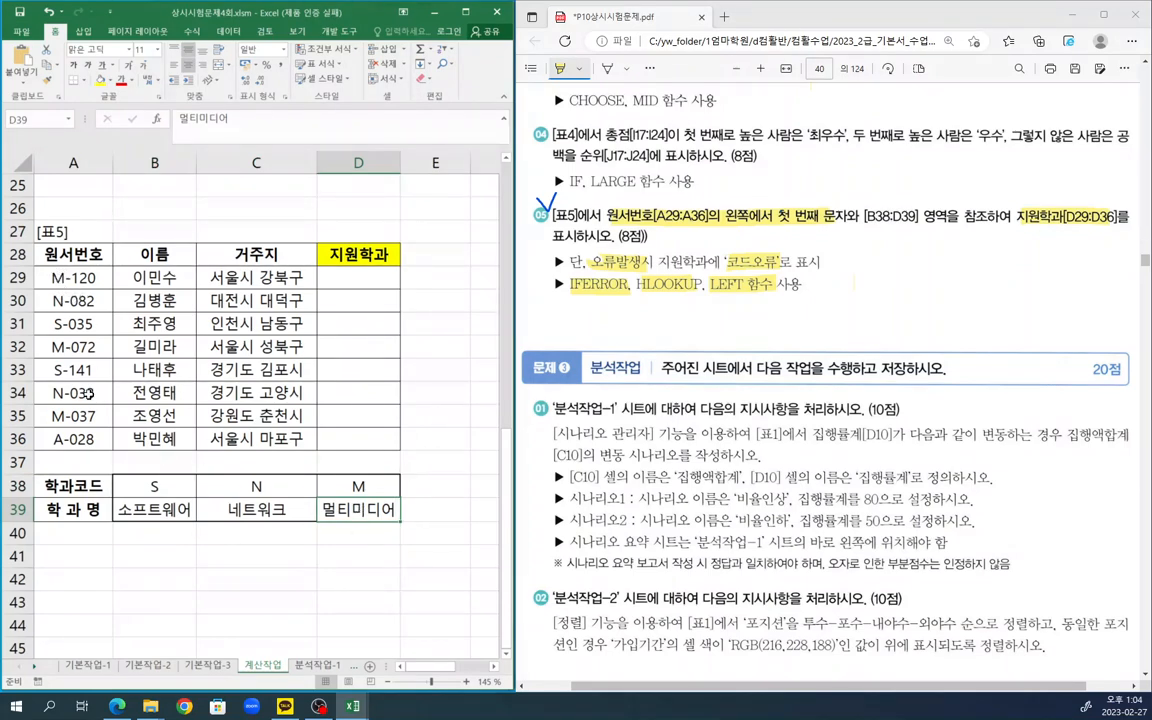
pyautogui.click(160, 487)
pyautogui.click(256, 487)
pyautogui.click(351, 485)
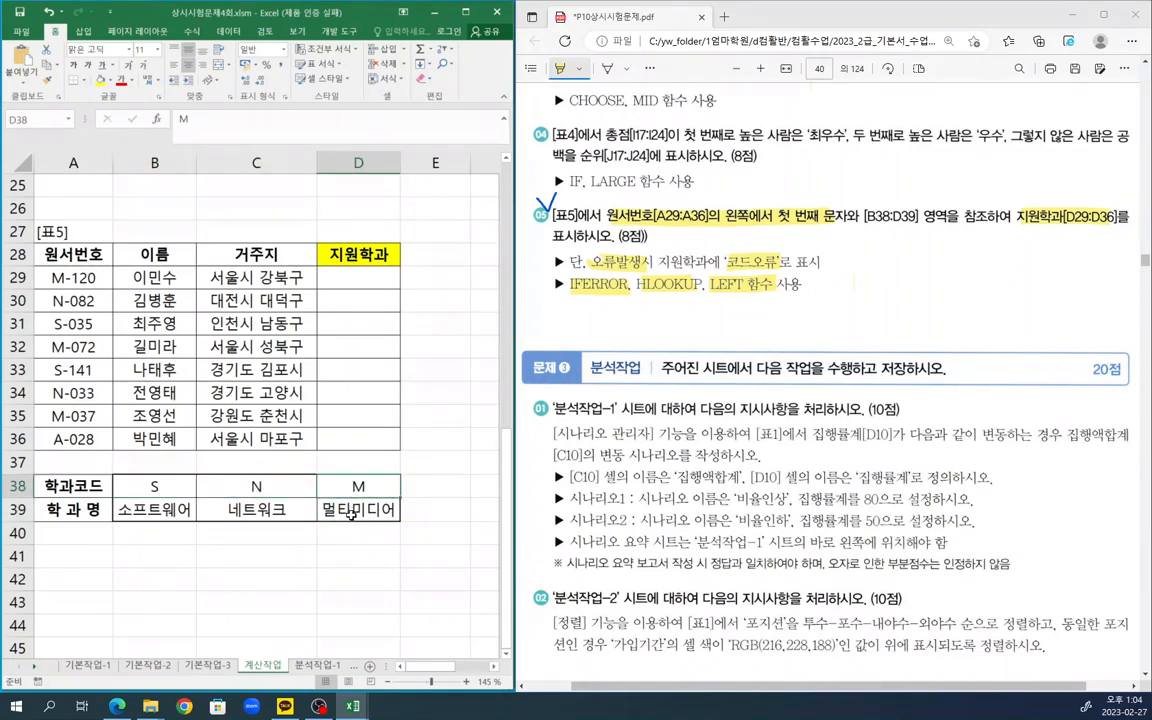
pyautogui.click(352, 513)
pyautogui.click(139, 512)
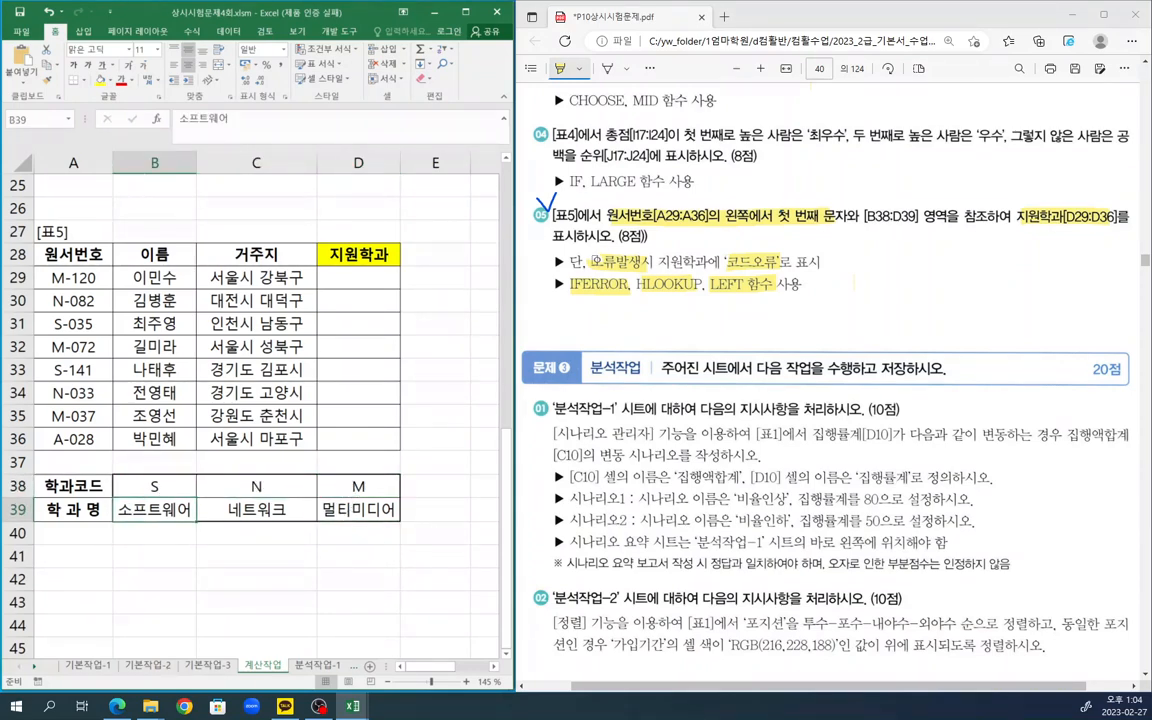
pyautogui.click(531, 233)
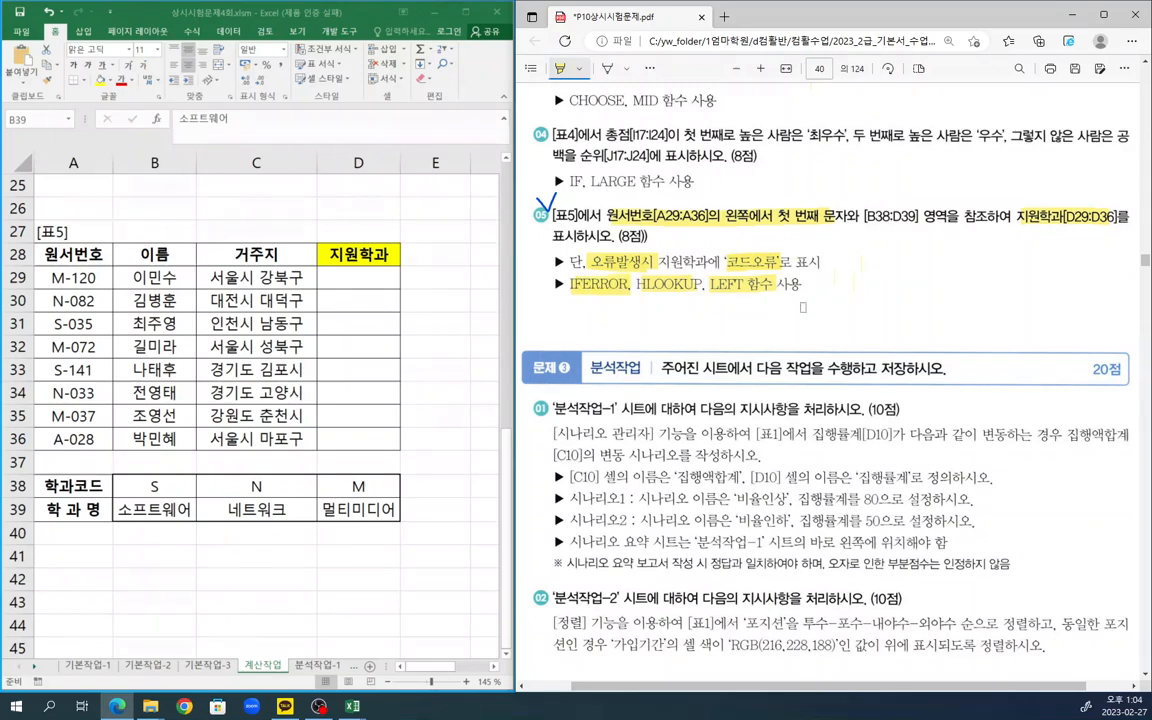
# - Switch to the ty함수작성법_영상 workbook and enter left(1) as the 찾으려는 값 in C5 of the HLOOKUP template
pyautogui.moveTo(357, 708)
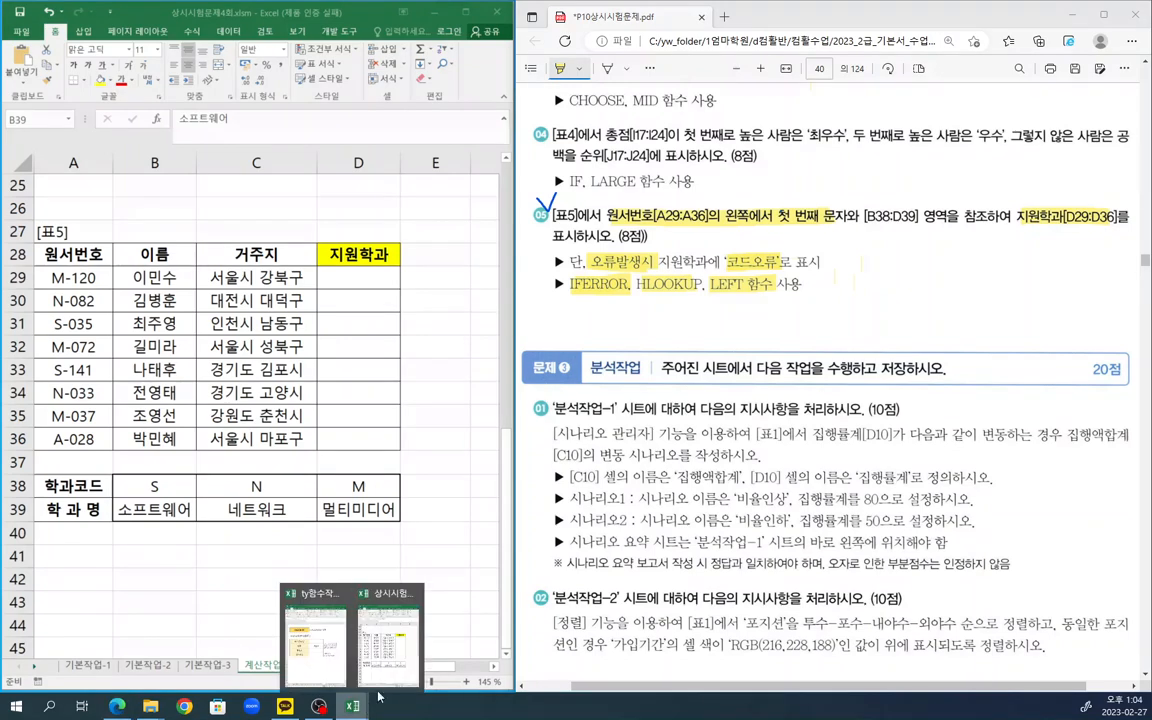
pyautogui.click(285, 580)
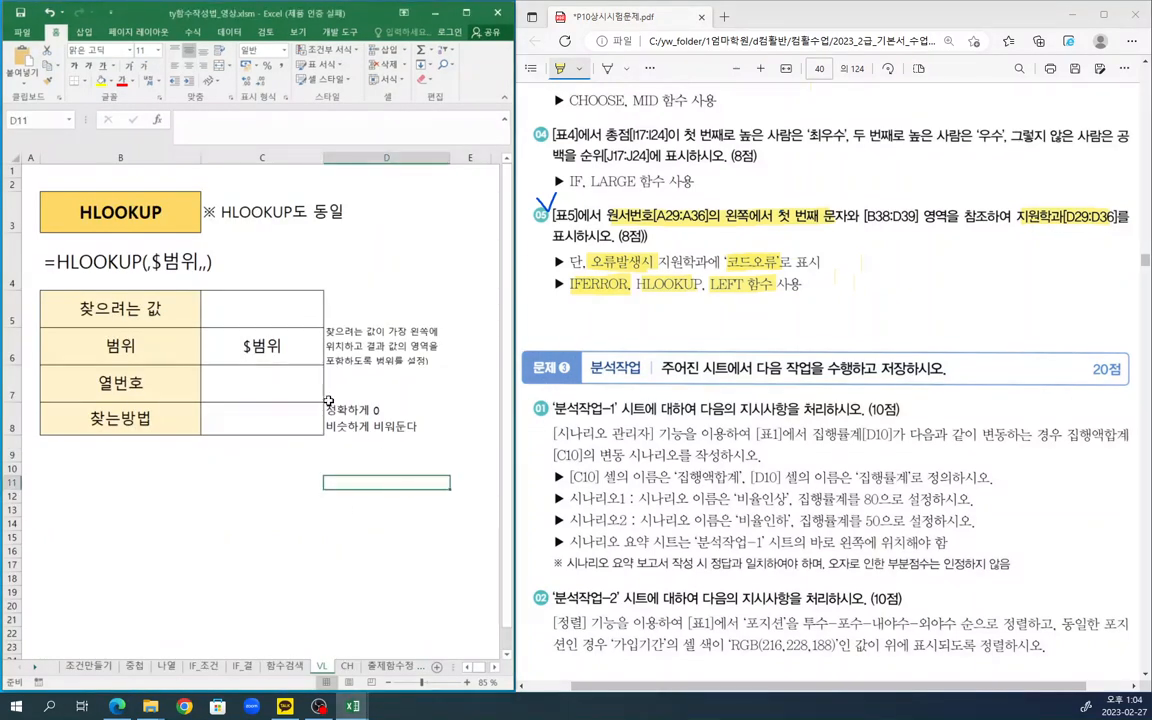
pyautogui.click(262, 308)
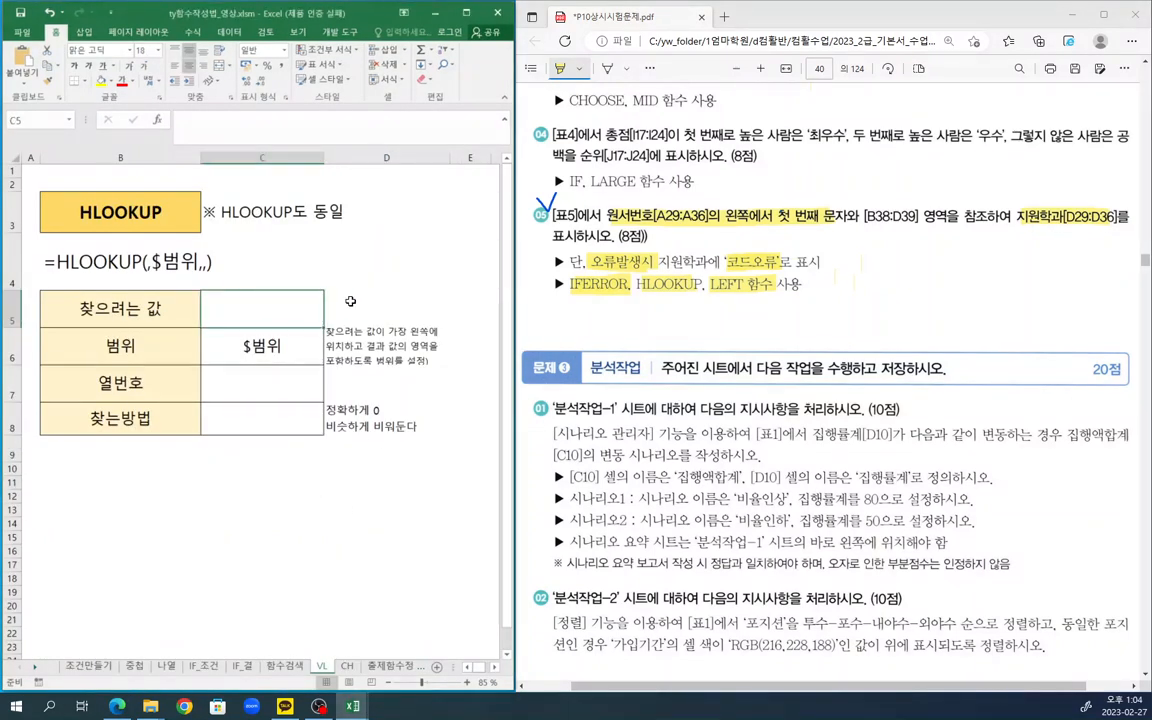
pyautogui.write('left(1)')
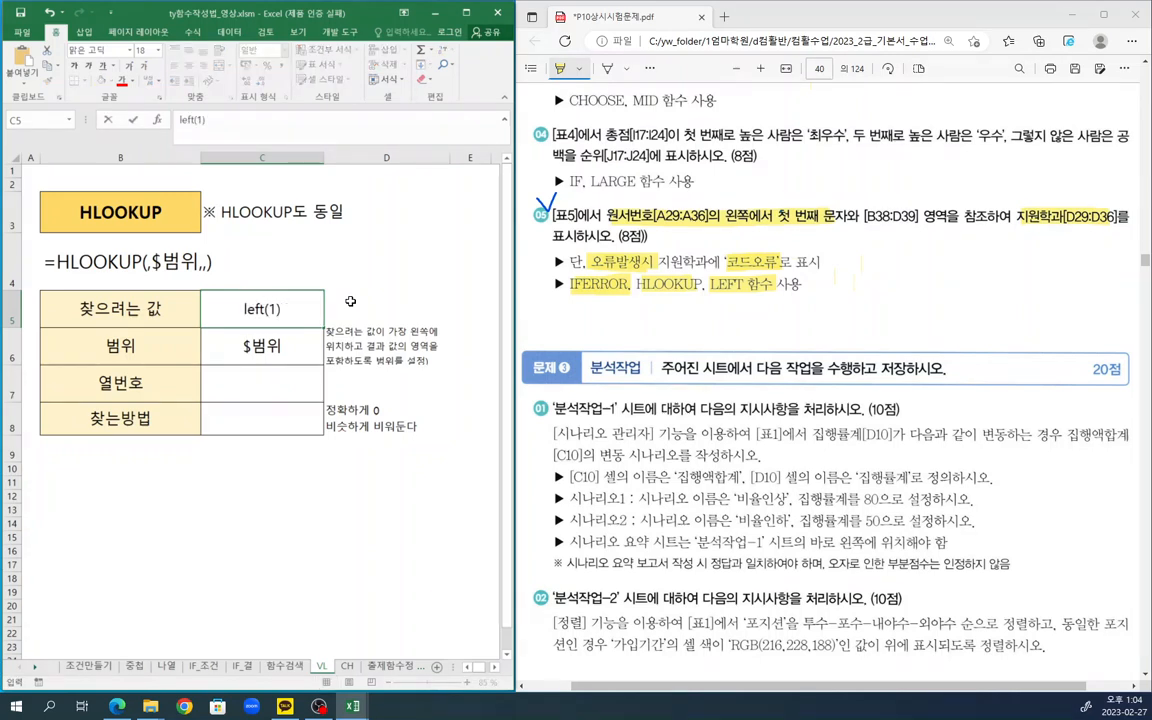
pyautogui.press('Return')
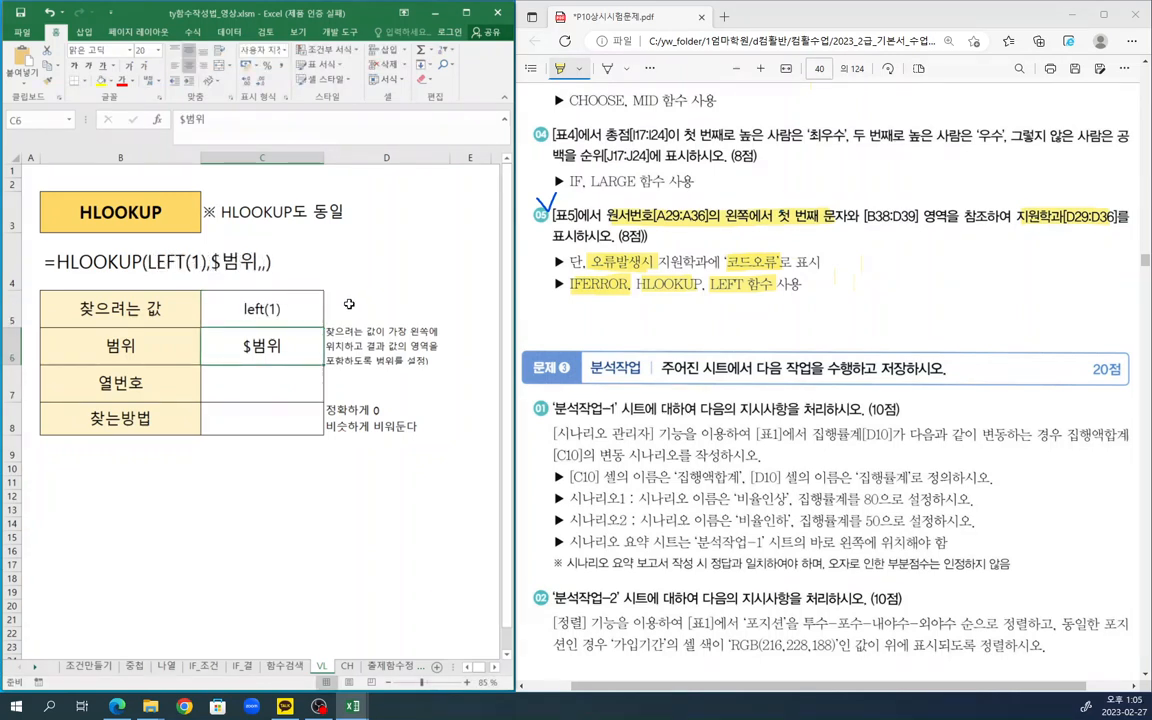
# - Complete the HLOOKUP template with $범위 as the 범위, 2 as the 열번호 and 0 as the 찾는방법
pyautogui.write('$범위')
pyautogui.press('Return')
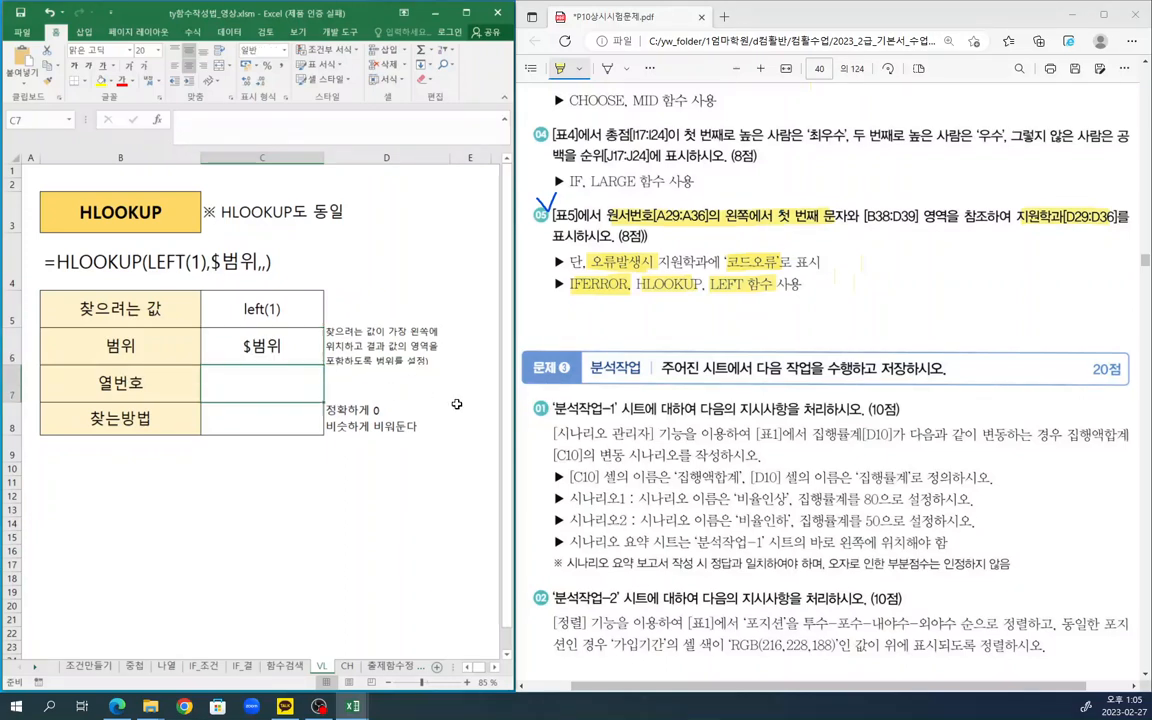
pyautogui.write('2')
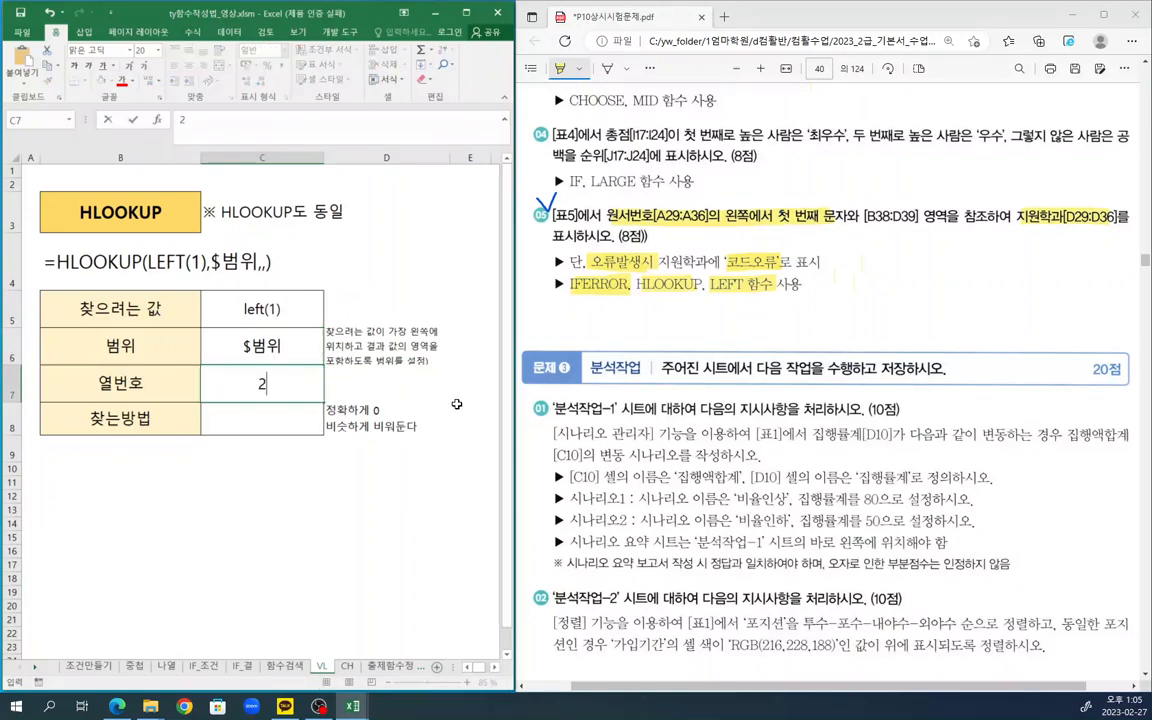
pyautogui.press('Return')
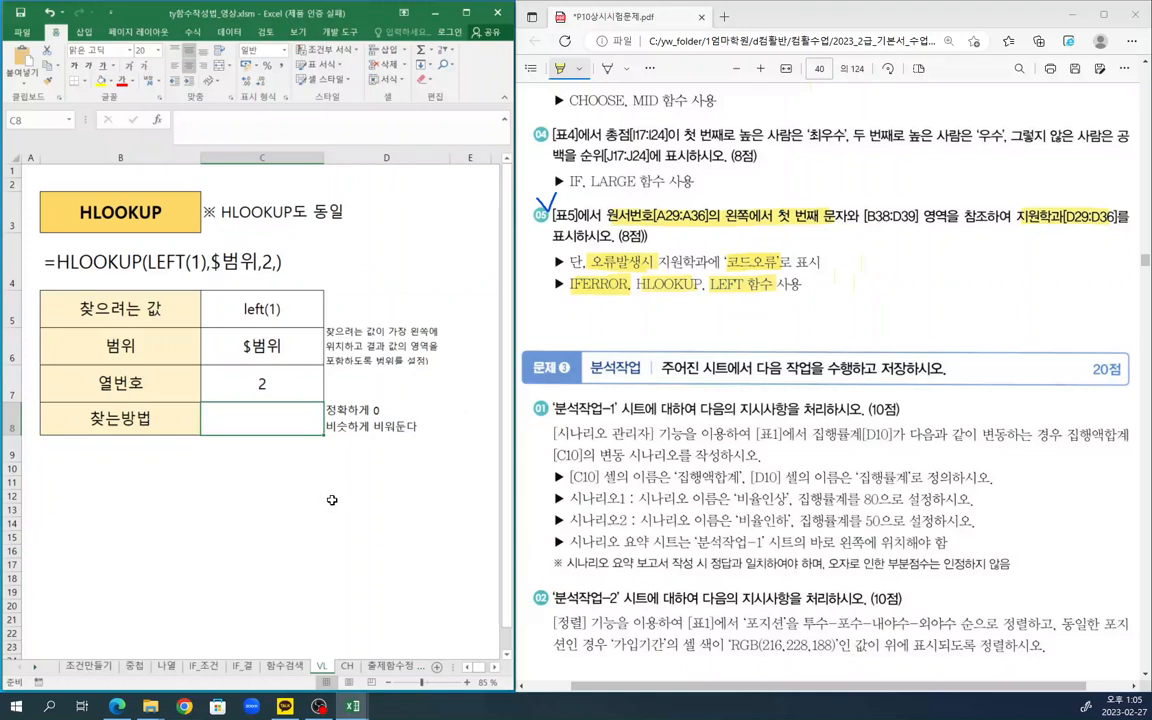
pyautogui.write('0')
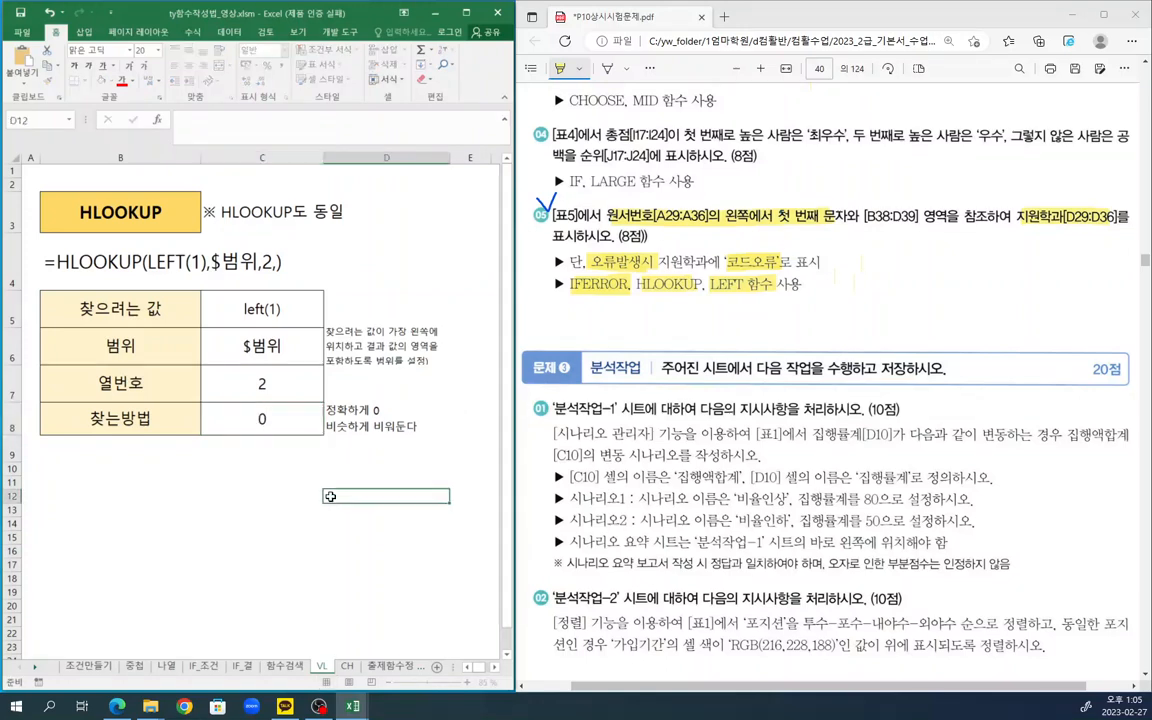
pyautogui.click(299, 415)
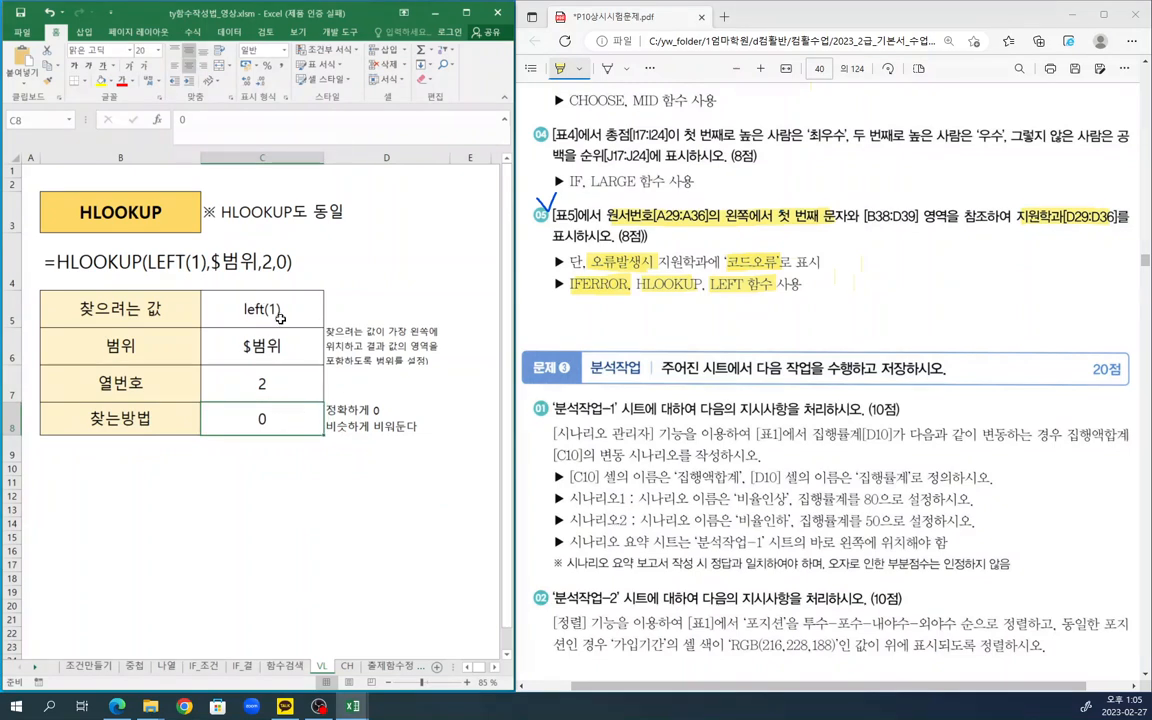
pyautogui.moveTo(286, 319); pyautogui.dragTo(280, 418)
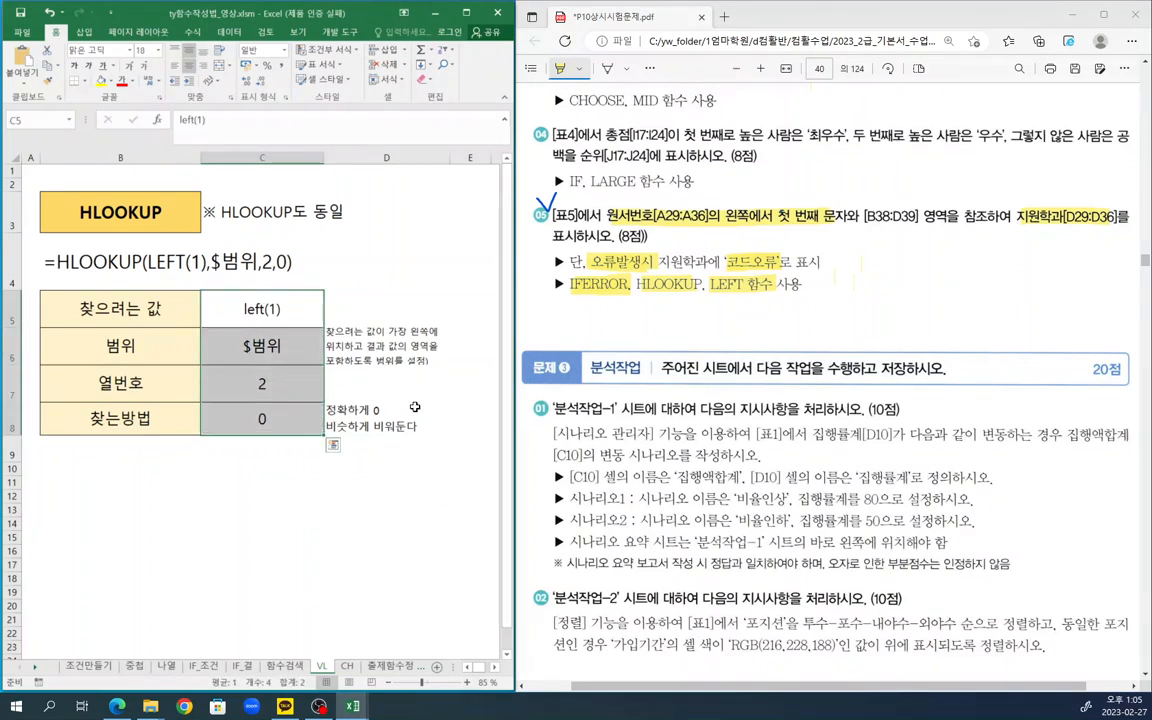
pyautogui.click(378, 412)
pyautogui.moveTo(300, 312); pyautogui.dragTo(300, 414)
pyautogui.click(409, 412)
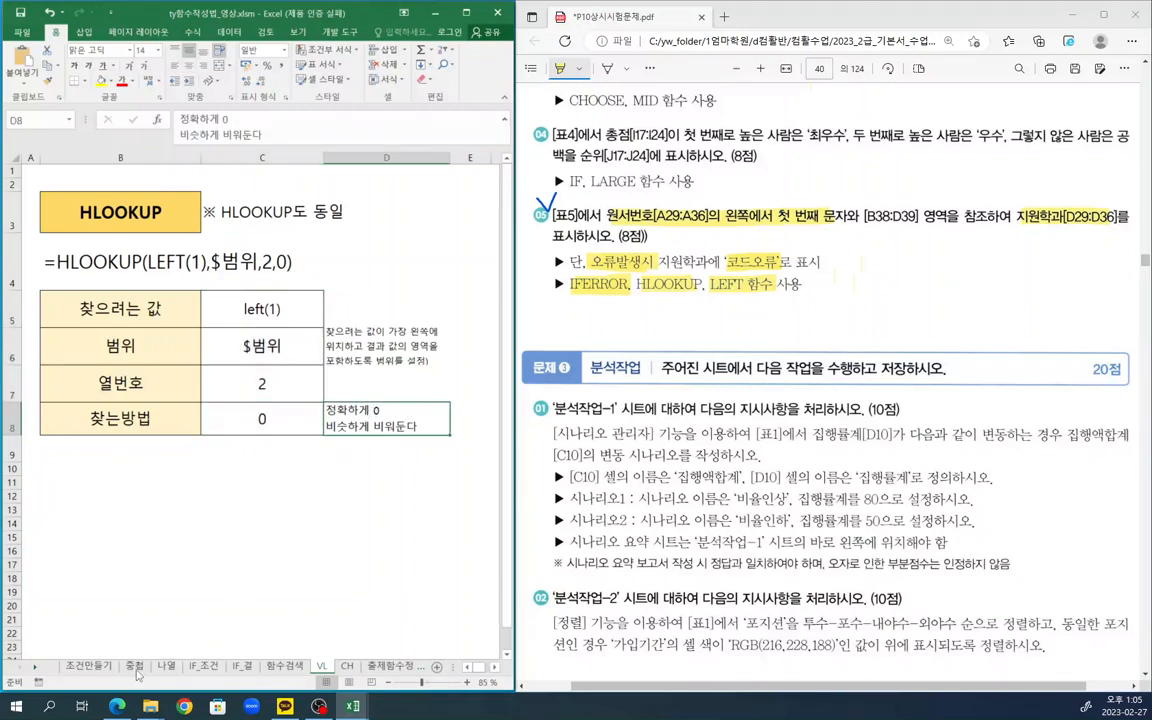
# - On the 중첩 sheet, enter left as 함수1, hlookup as 함수2 and iferror as 함수3 to lay out the nesting order
pyautogui.click(134, 666)
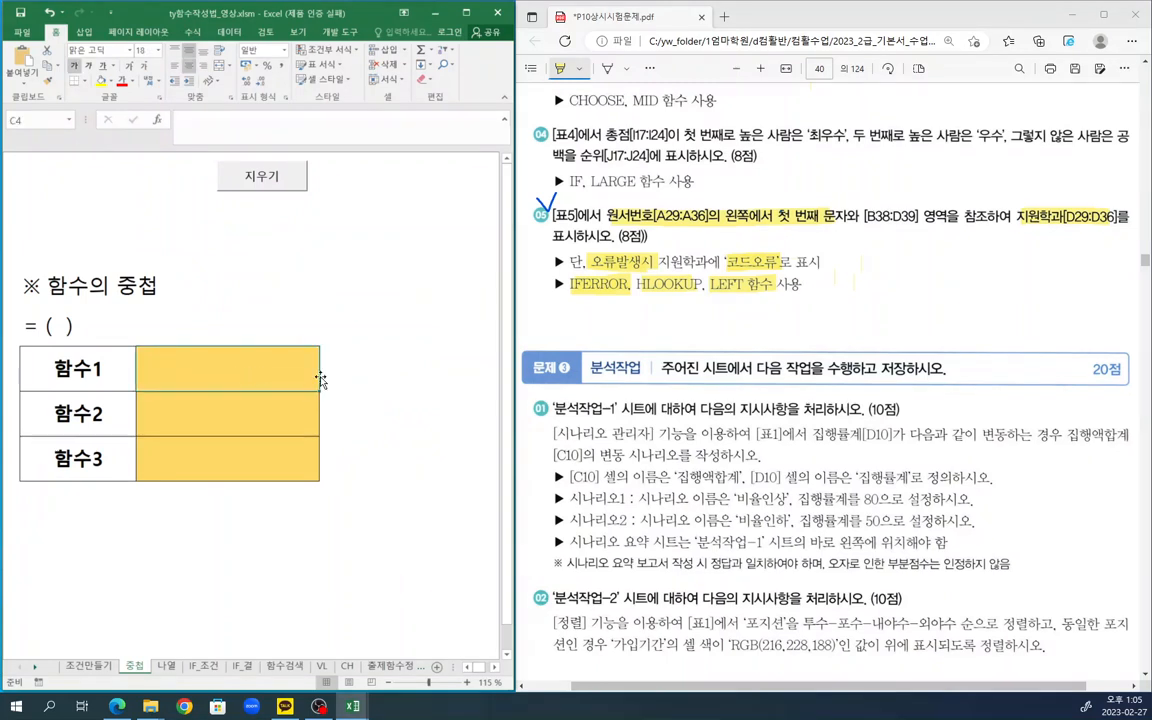
pyautogui.write('l')
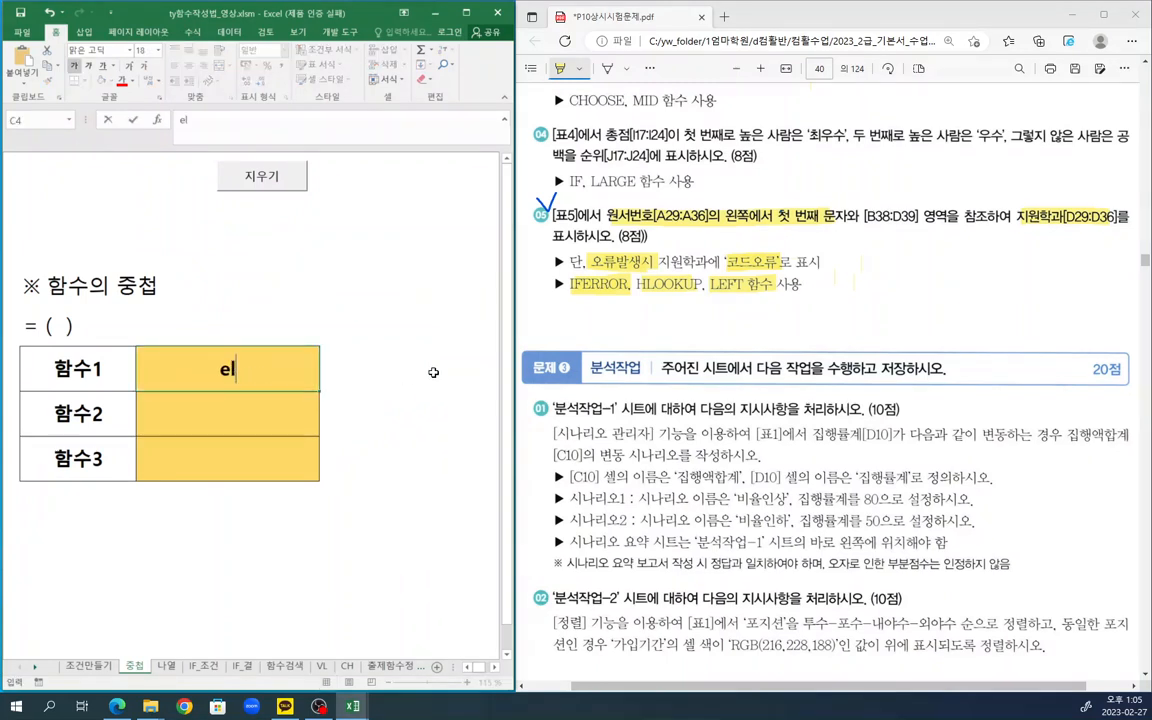
pyautogui.write('eft')
pyautogui.press('Return')
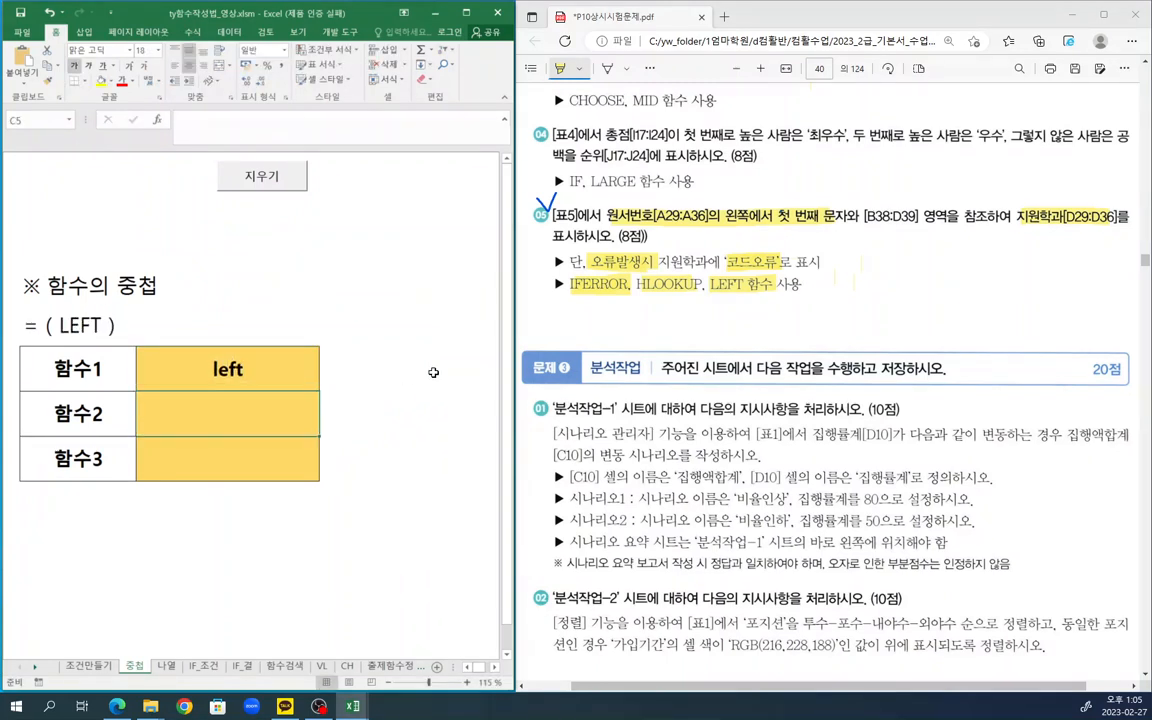
pyautogui.write('hlookup')
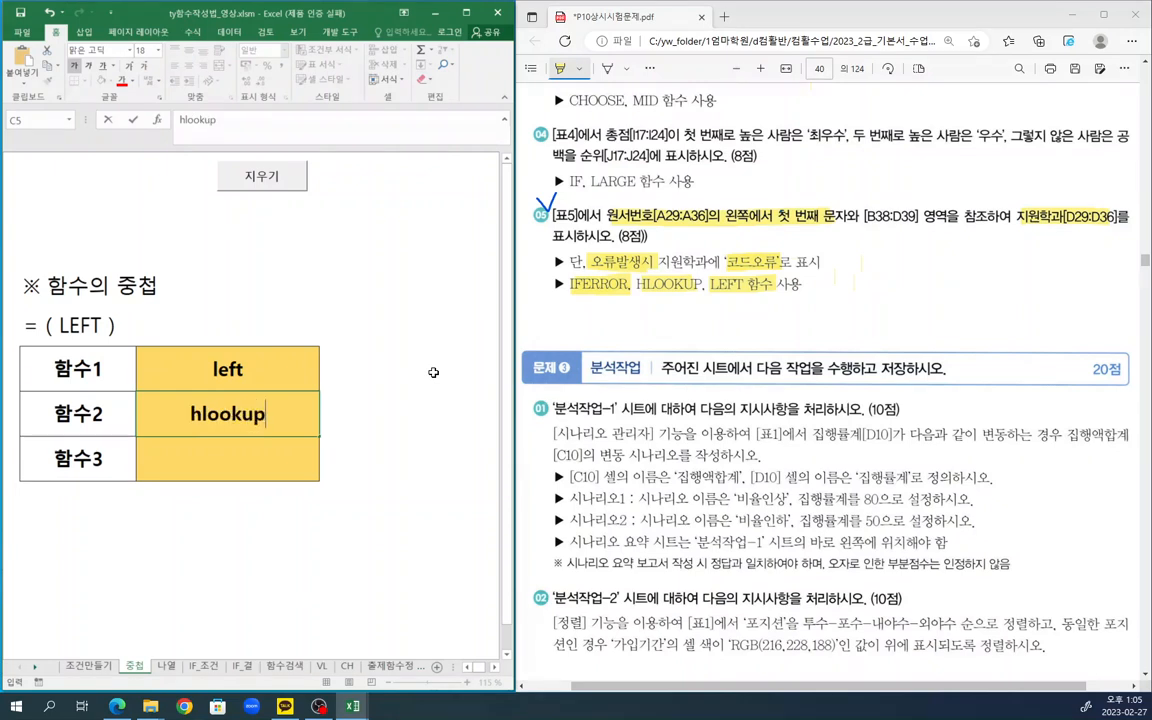
pyautogui.press('Return')
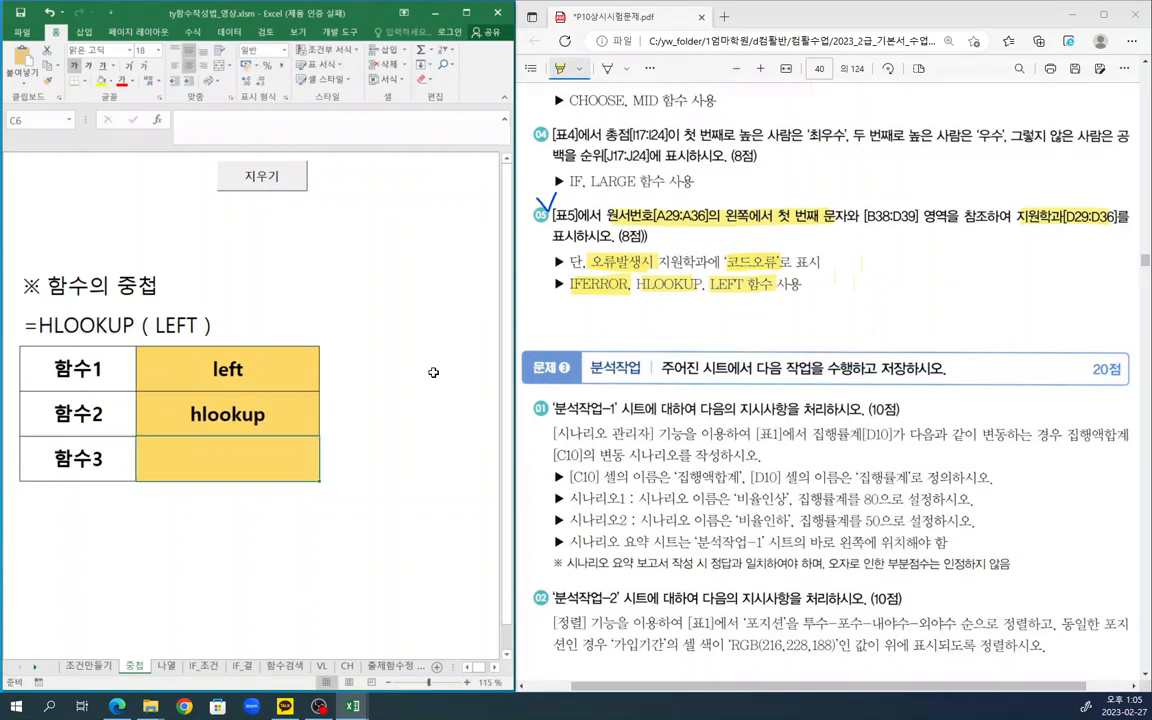
pyautogui.write('iferror')
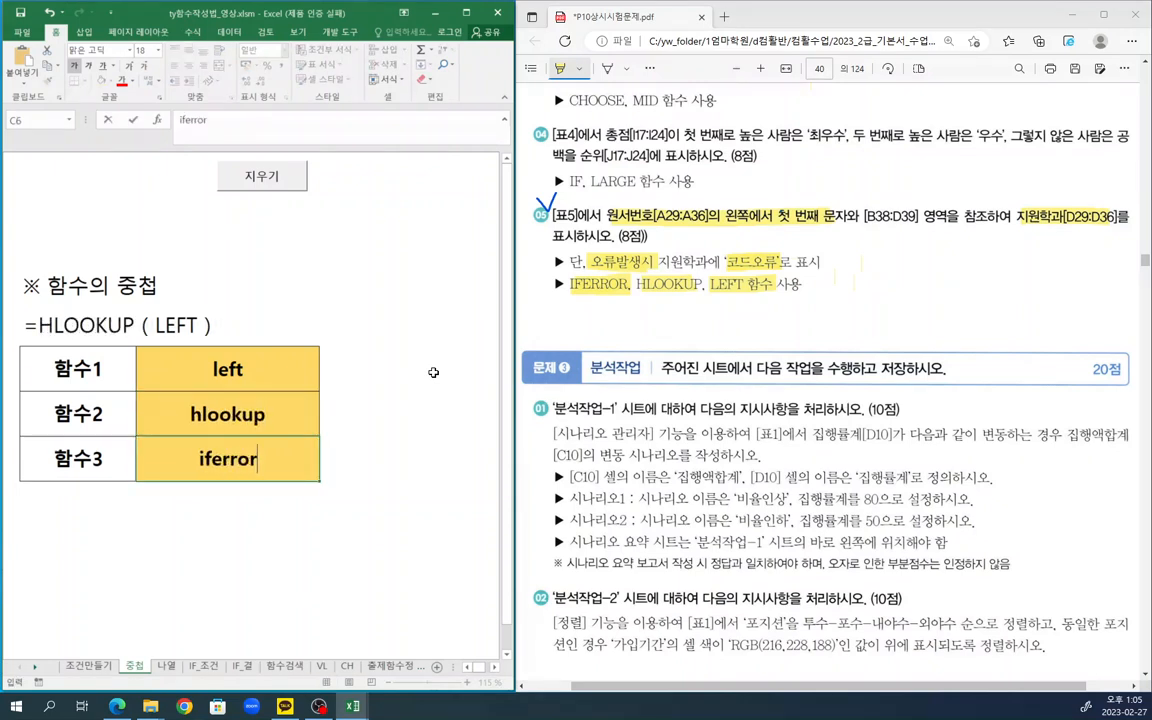
pyautogui.press('Return')
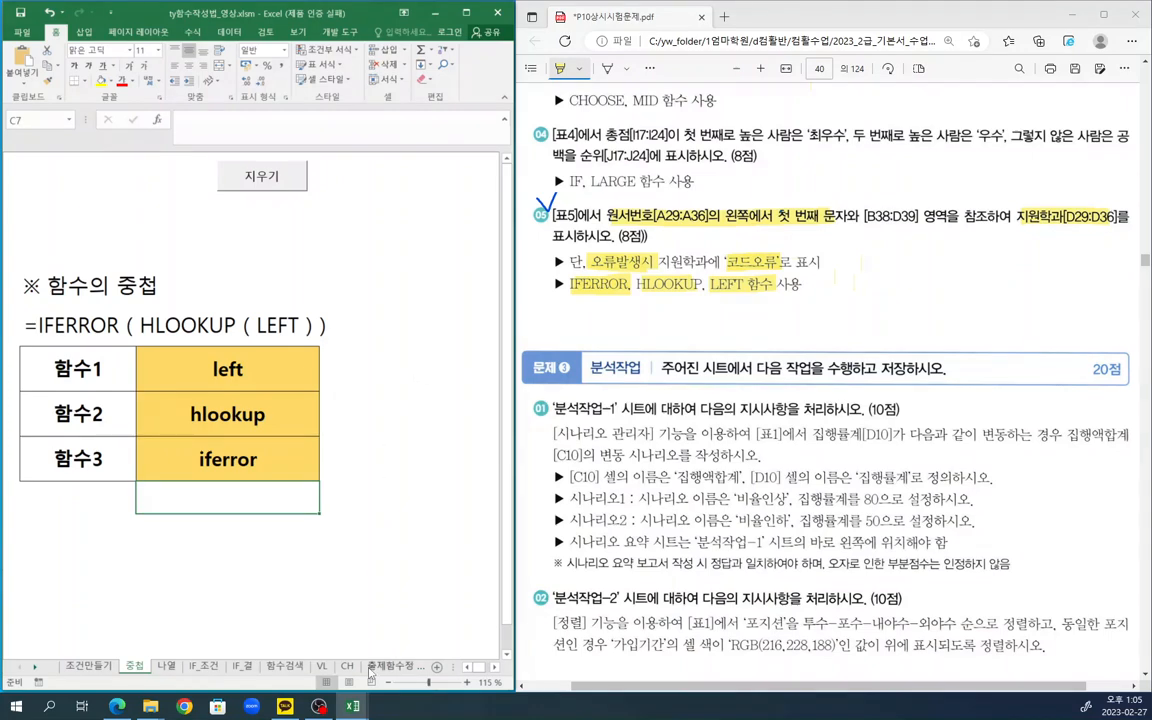
# - Switch to the 상시시험문제4회 workbook and enter a LEFT function in D29 with A29 as the text and 1 as the character count
pyautogui.click(366, 700)
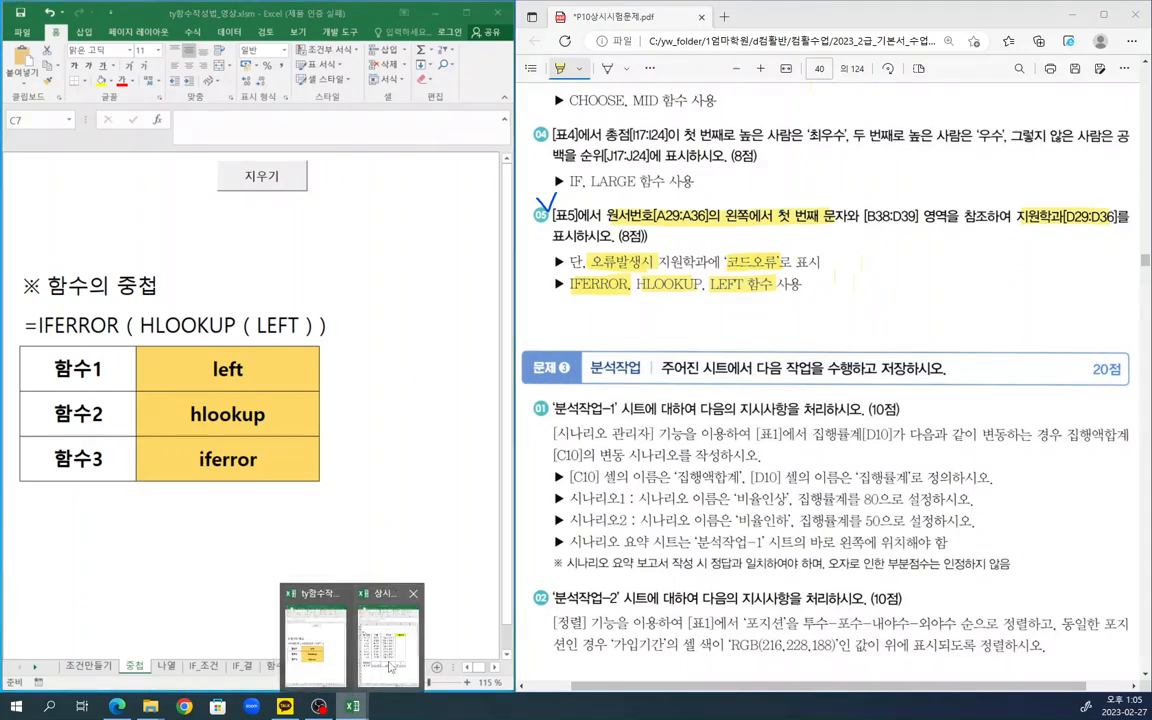
pyautogui.click(388, 628)
pyautogui.click(335, 280)
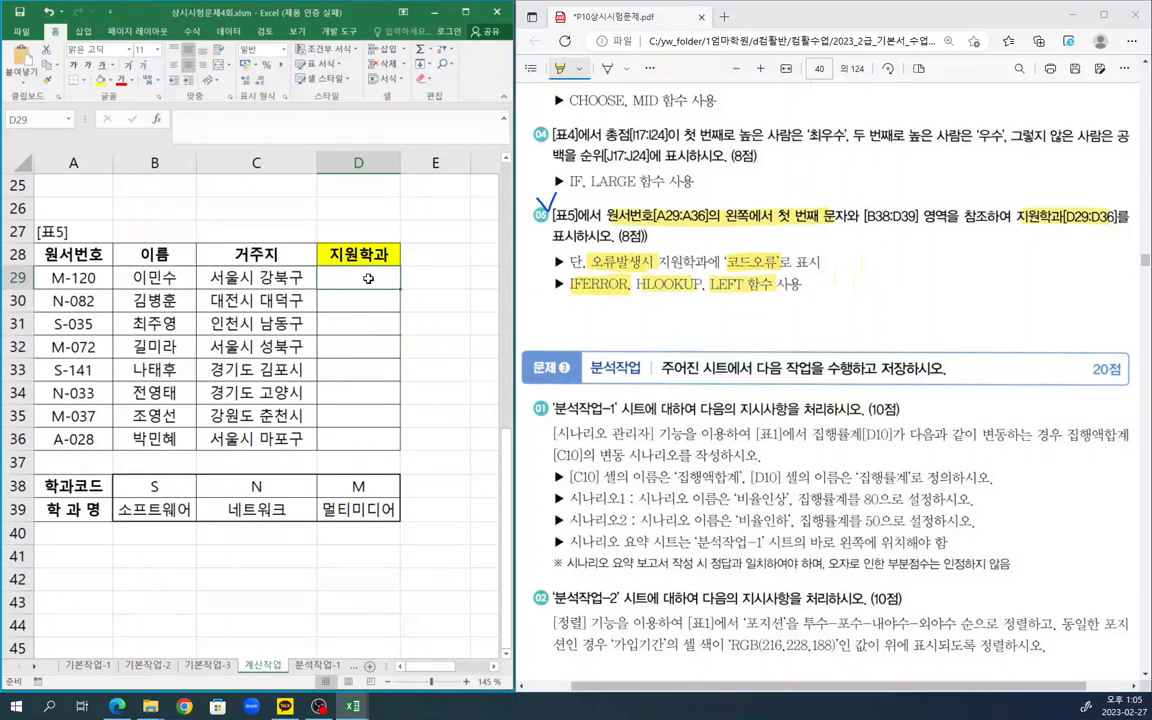
pyautogui.write('=lef')
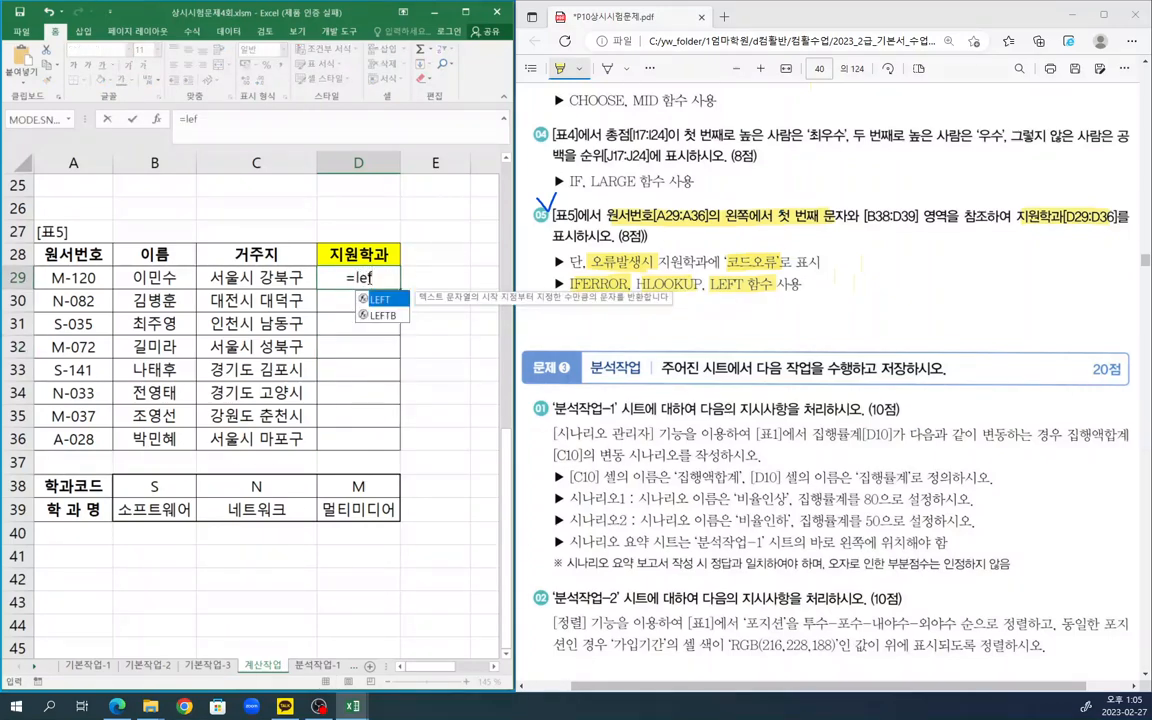
pyautogui.press('Tab')
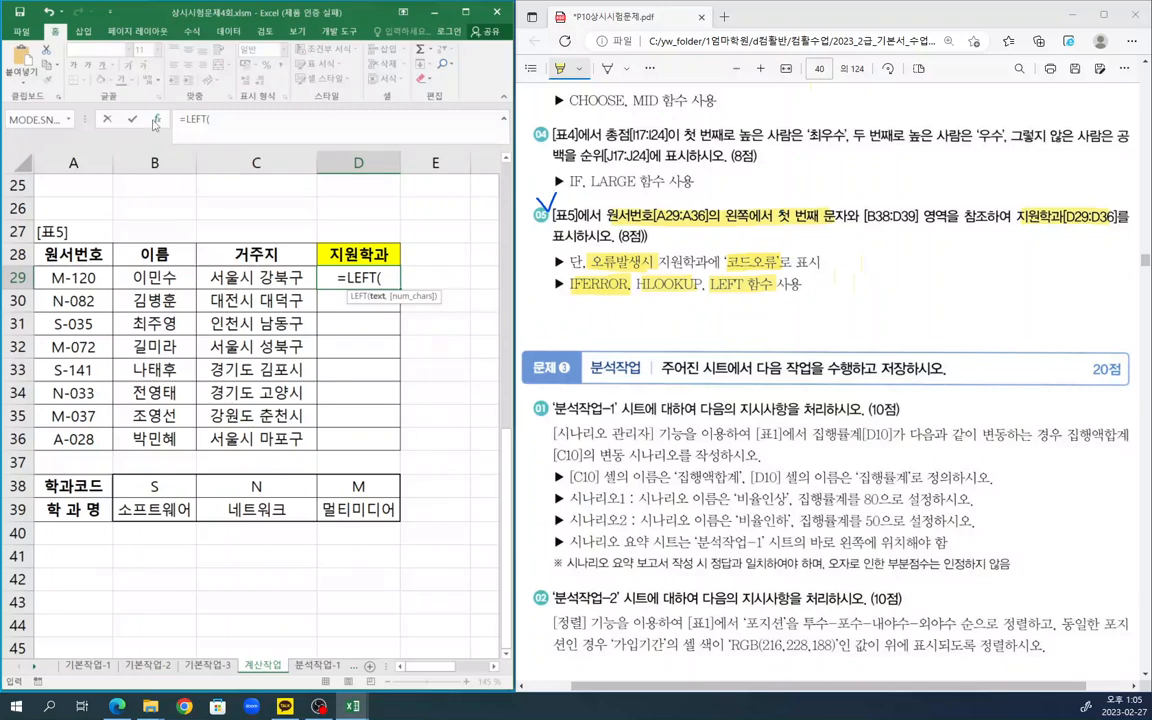
pyautogui.click(155, 120)
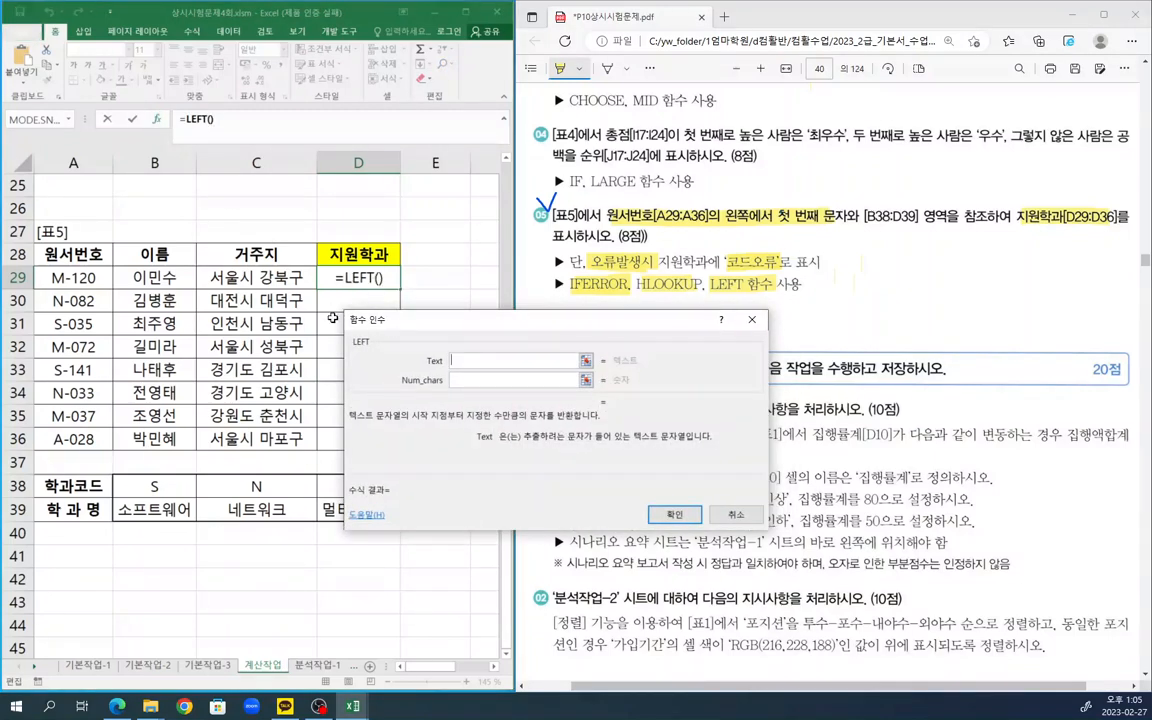
pyautogui.click(75, 277)
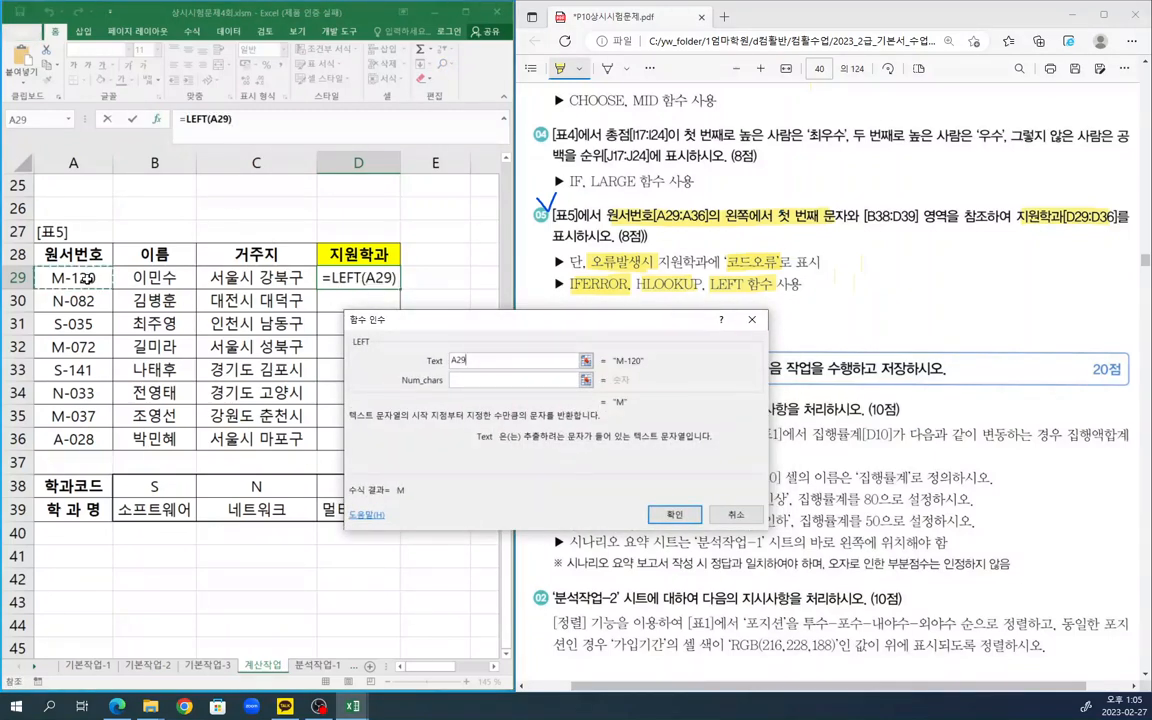
pyautogui.click(467, 380)
pyautogui.write('1')
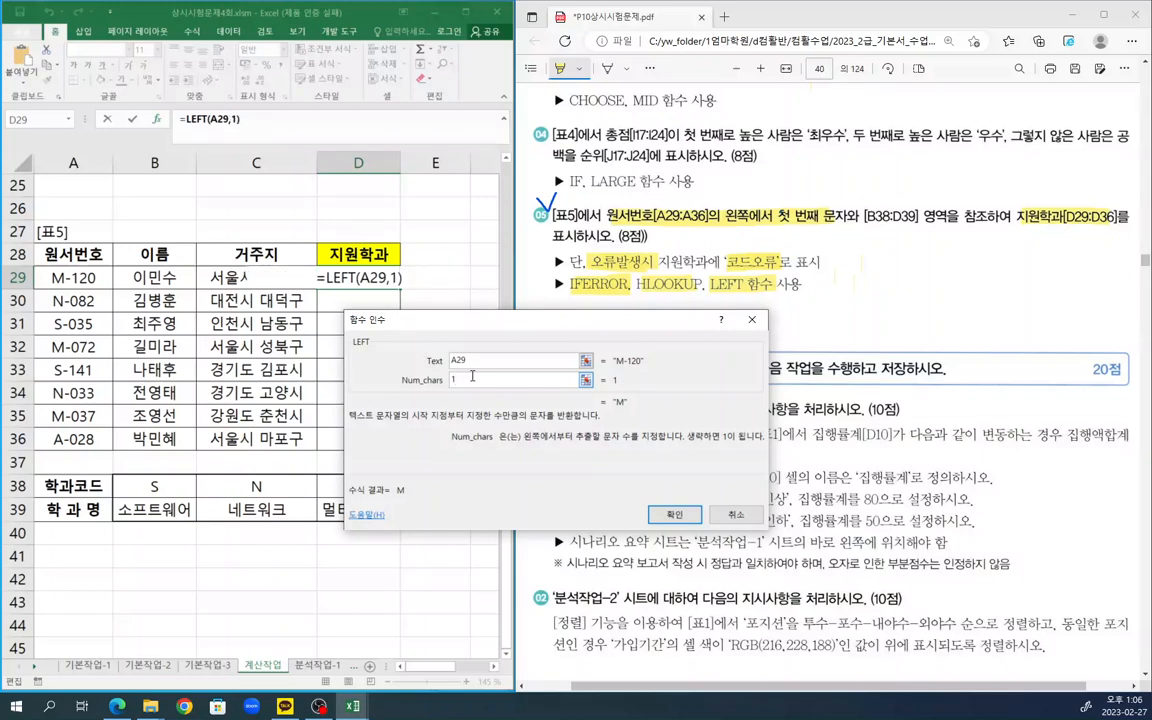
pyautogui.press('Return')
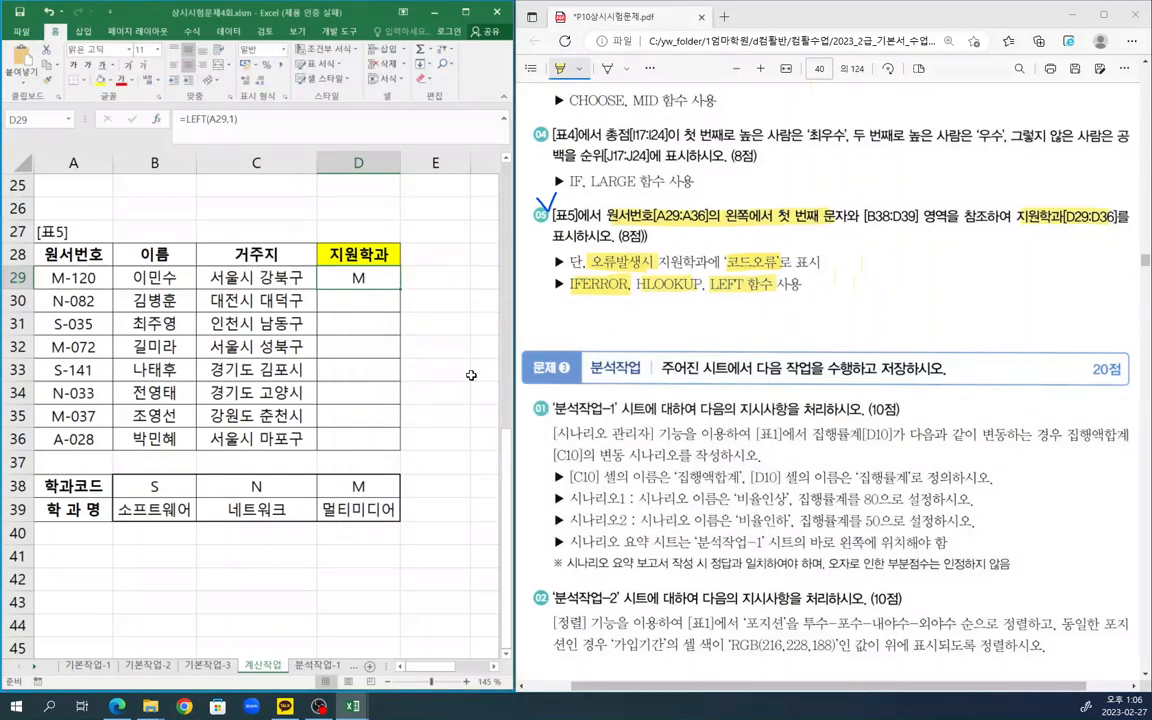
# - Wrap D29's LEFT formula in HLOOKUP as its lookup value and bring up the HLOOKUP arguments
pyautogui.click(186, 121)
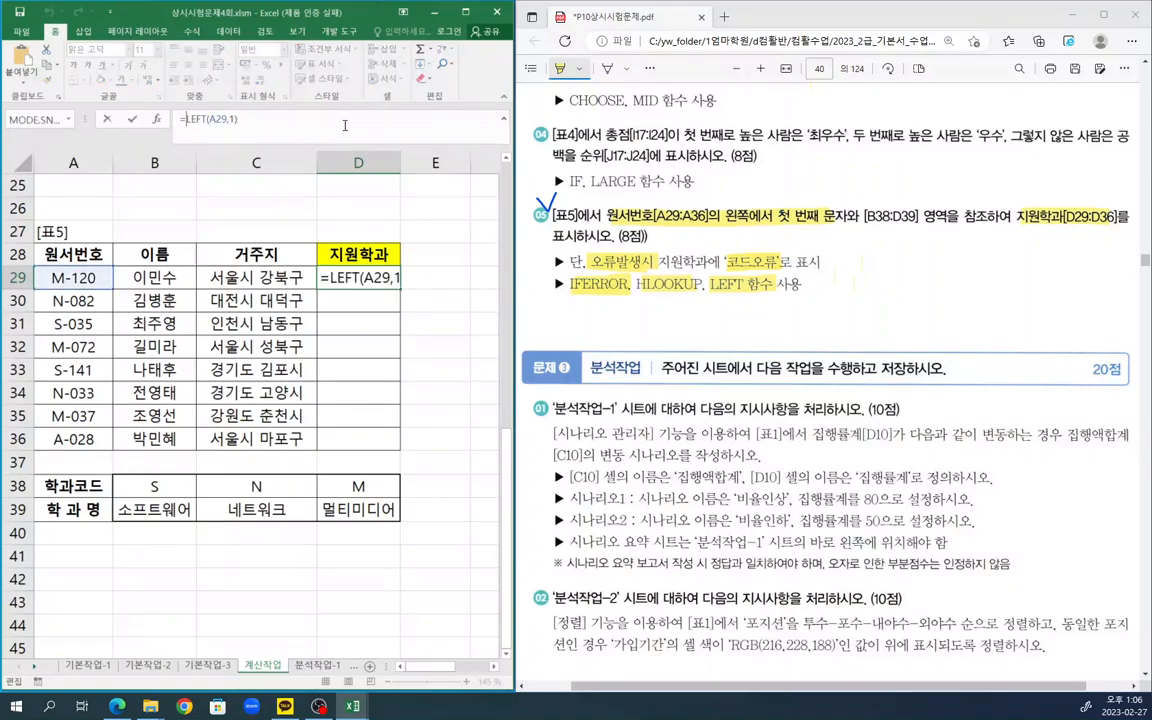
pyautogui.write('hl')
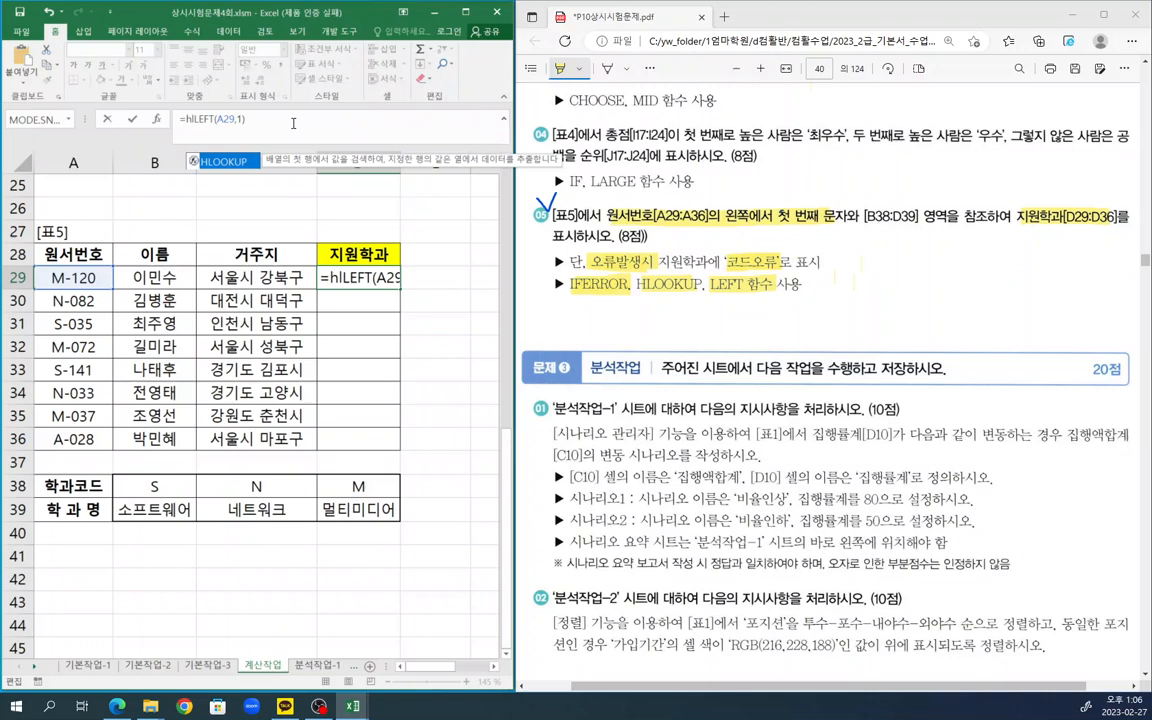
pyautogui.doubleClick(212, 158)
pyautogui.click(216, 119)
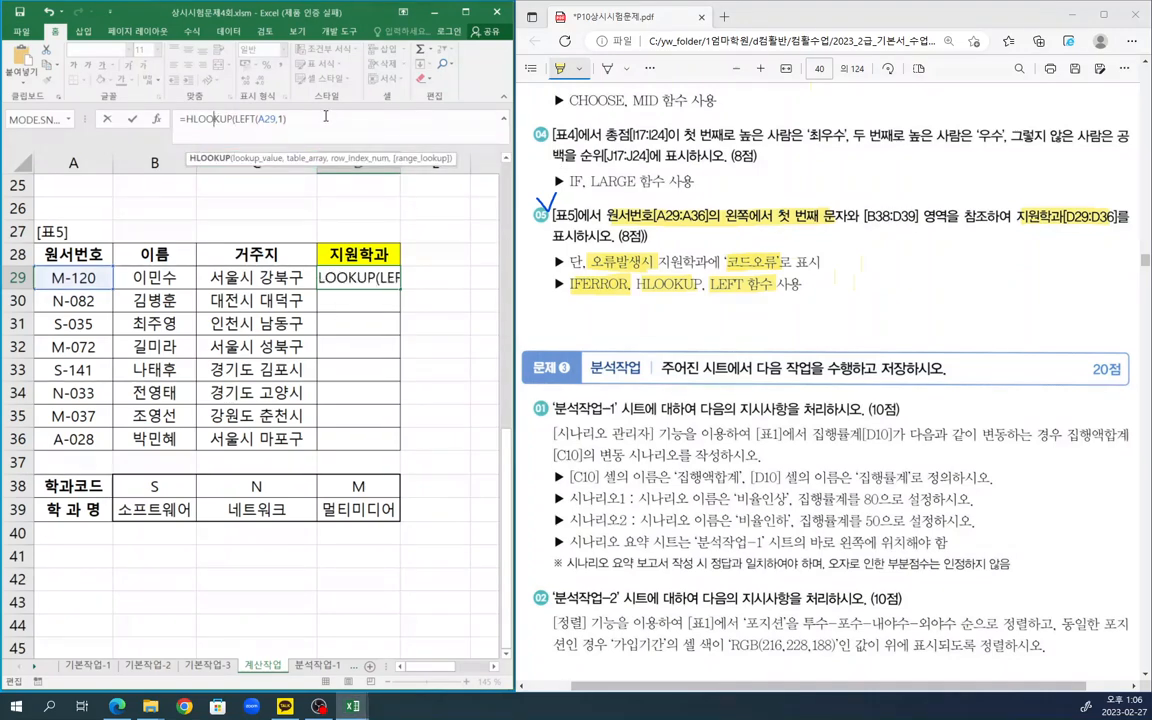
pyautogui.click(156, 120)
pyautogui.moveTo(485, 302); pyautogui.dragTo(548, 275)
# - Complete D29's HLOOKUP with the absolute table range $B$38:$D$39, row index 2 and range lookup 0
pyautogui.click(536, 337)
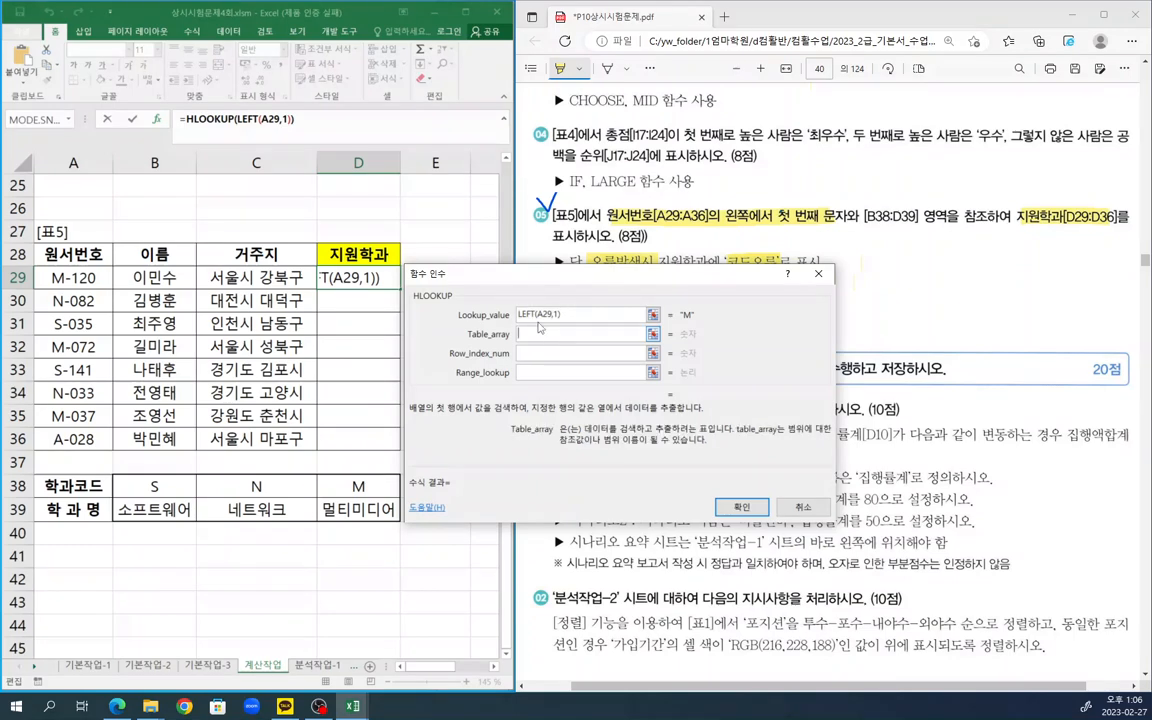
pyautogui.moveTo(160, 488); pyautogui.dragTo(343, 511)
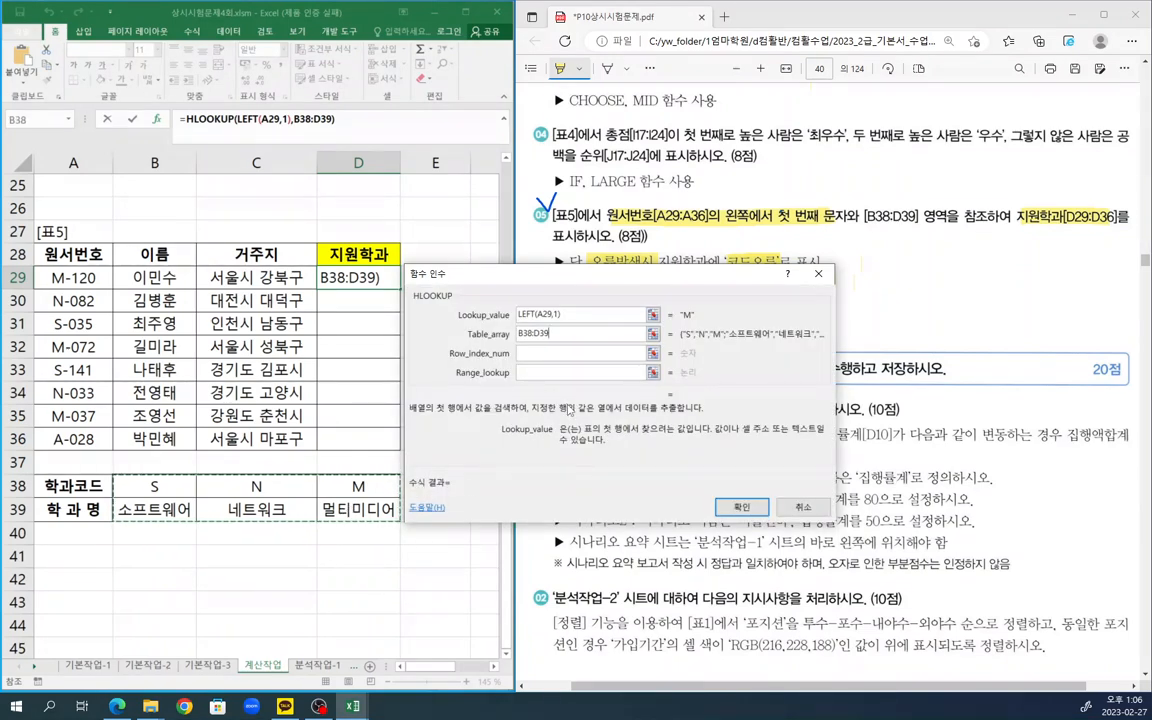
pyautogui.press('F4')
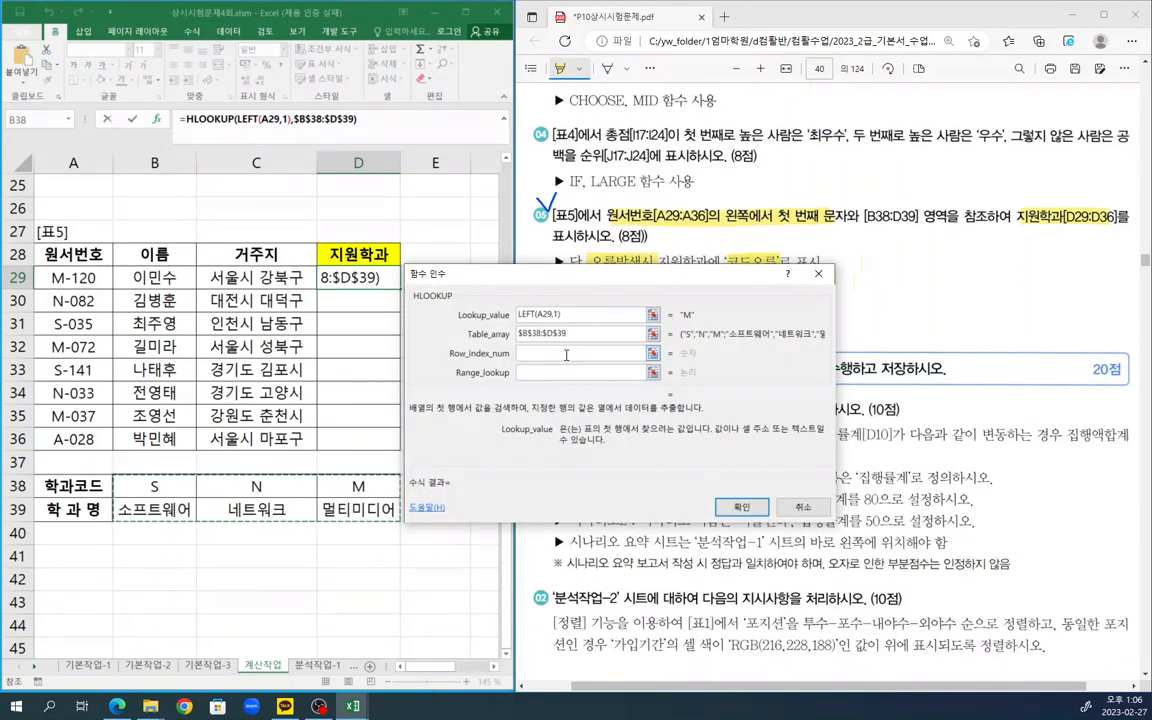
pyautogui.click(604, 356)
pyautogui.write('2')
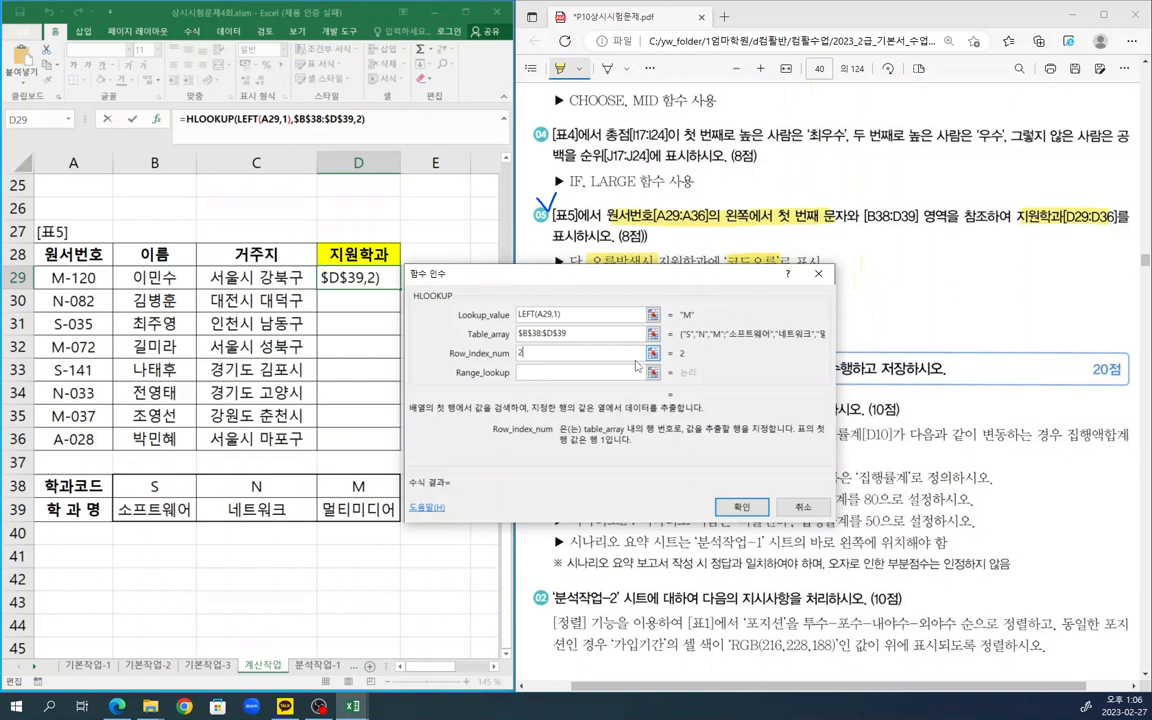
pyautogui.click(606, 372)
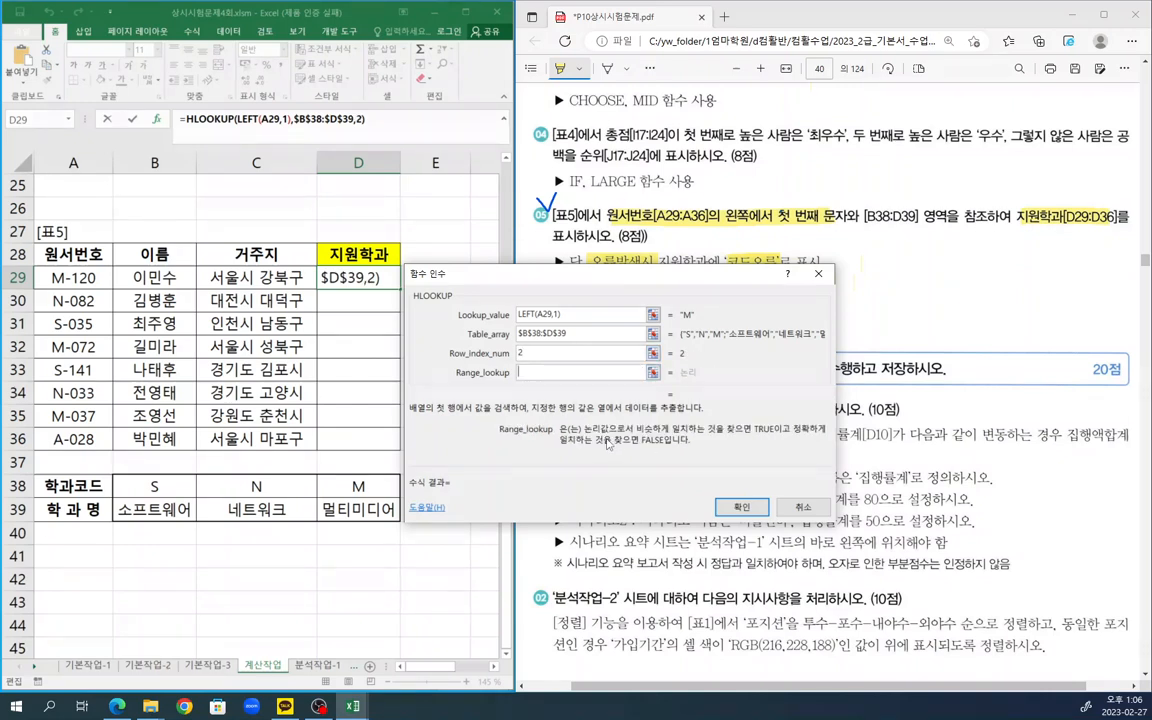
pyautogui.write('0')
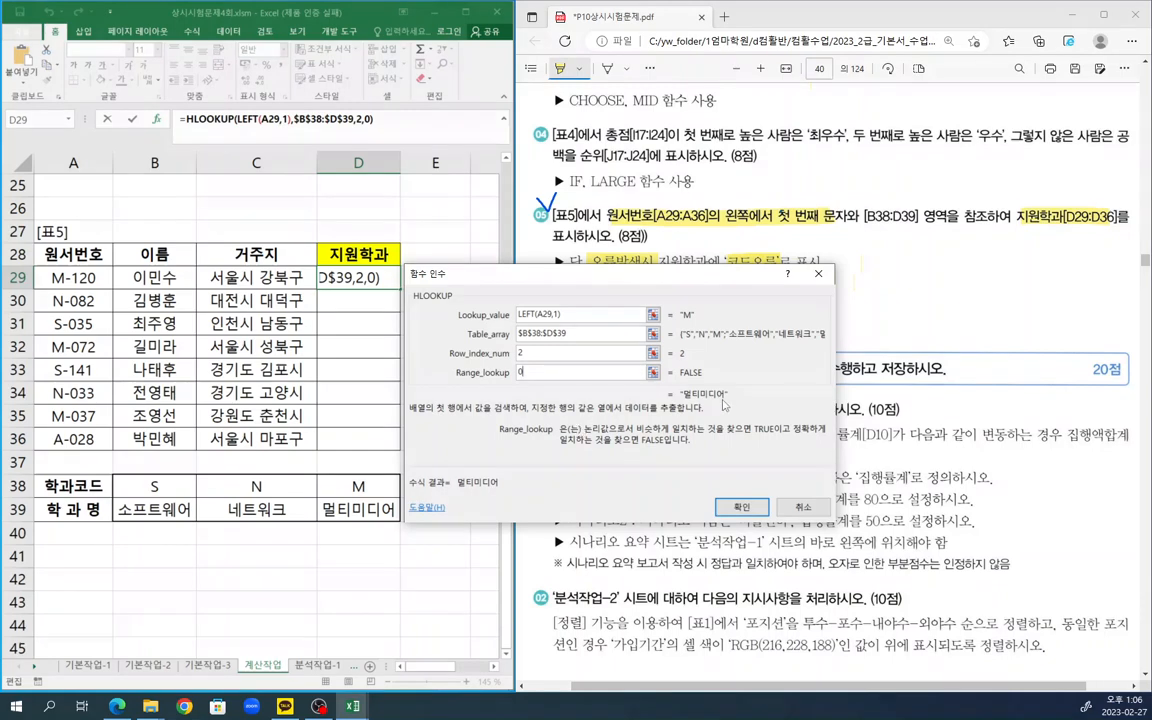
pyautogui.click(741, 507)
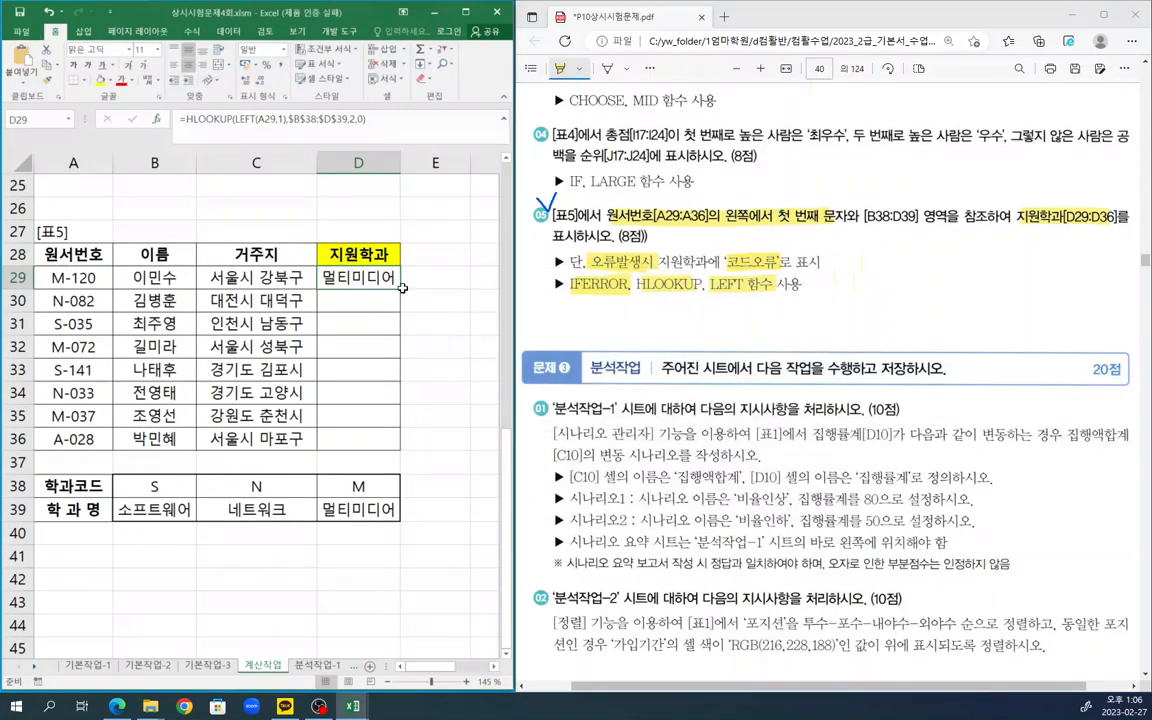
# - Fill the HLOOKUP formula from D29 down to D36 and compare row 36's 원서번호 with its 지원학과 result
pyautogui.moveTo(399, 286); pyautogui.dragTo(402, 442)
pyautogui.click(457, 393)
pyautogui.click(356, 439)
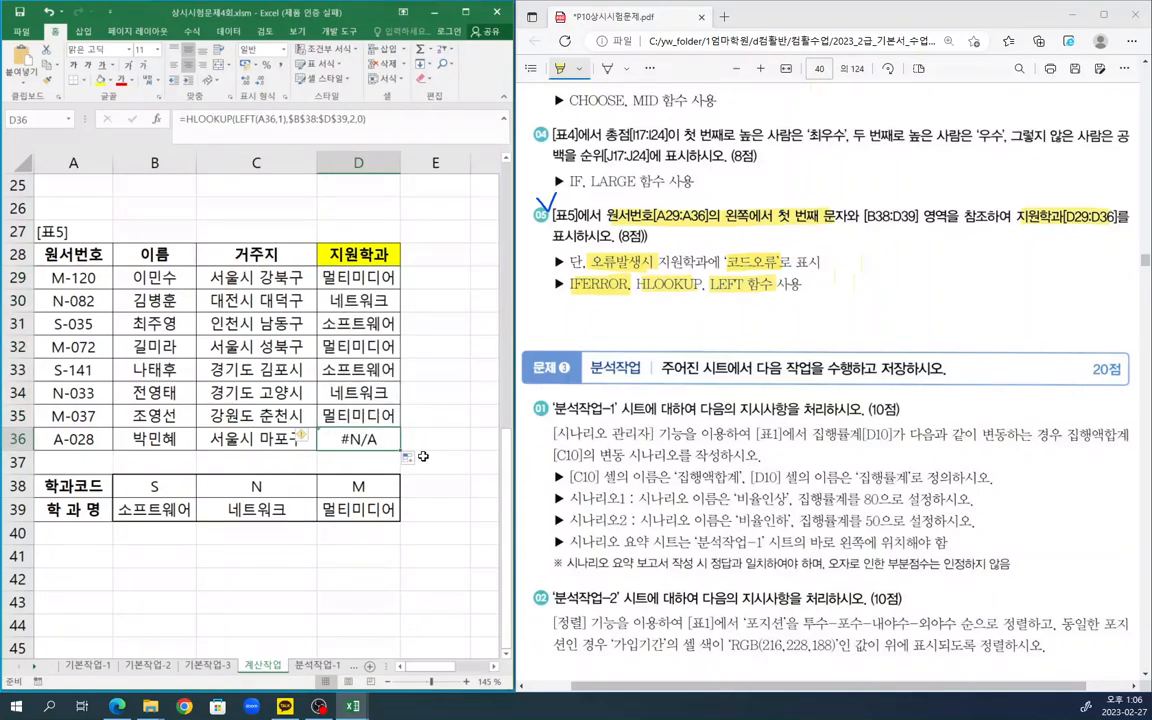
pyautogui.click(46, 438)
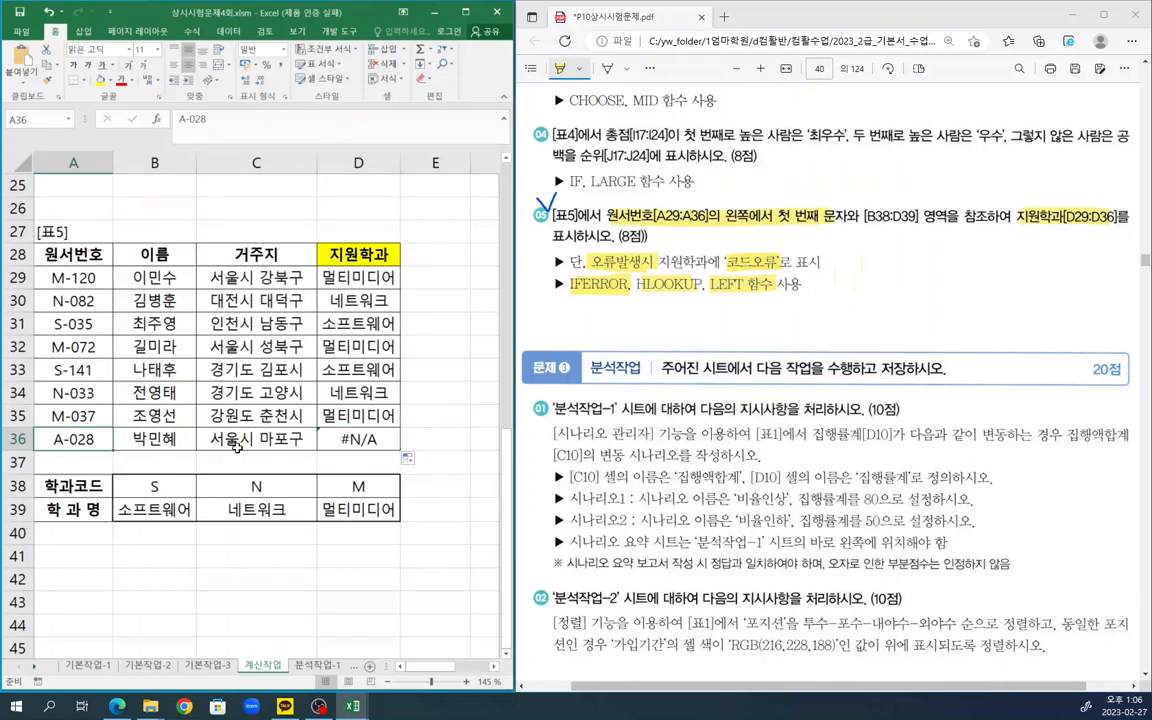
pyautogui.click(379, 432)
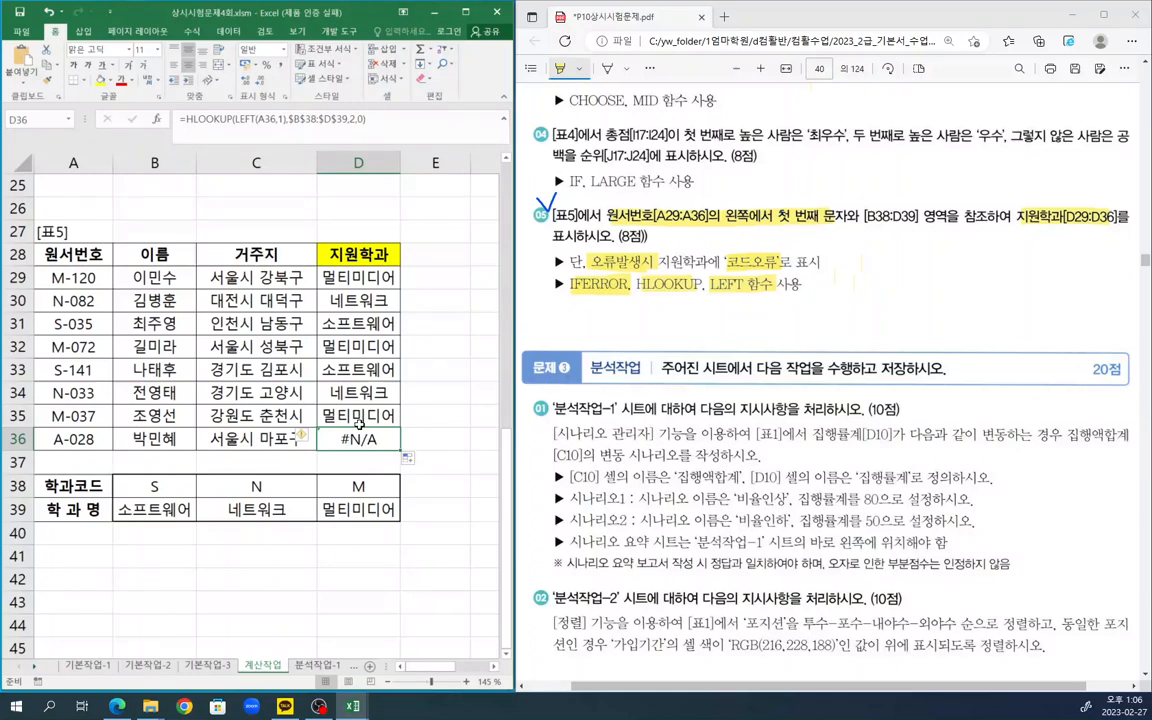
# - Clear the copied formulas from D30:D36, keeping the one in D29
pyautogui.click(368, 280)
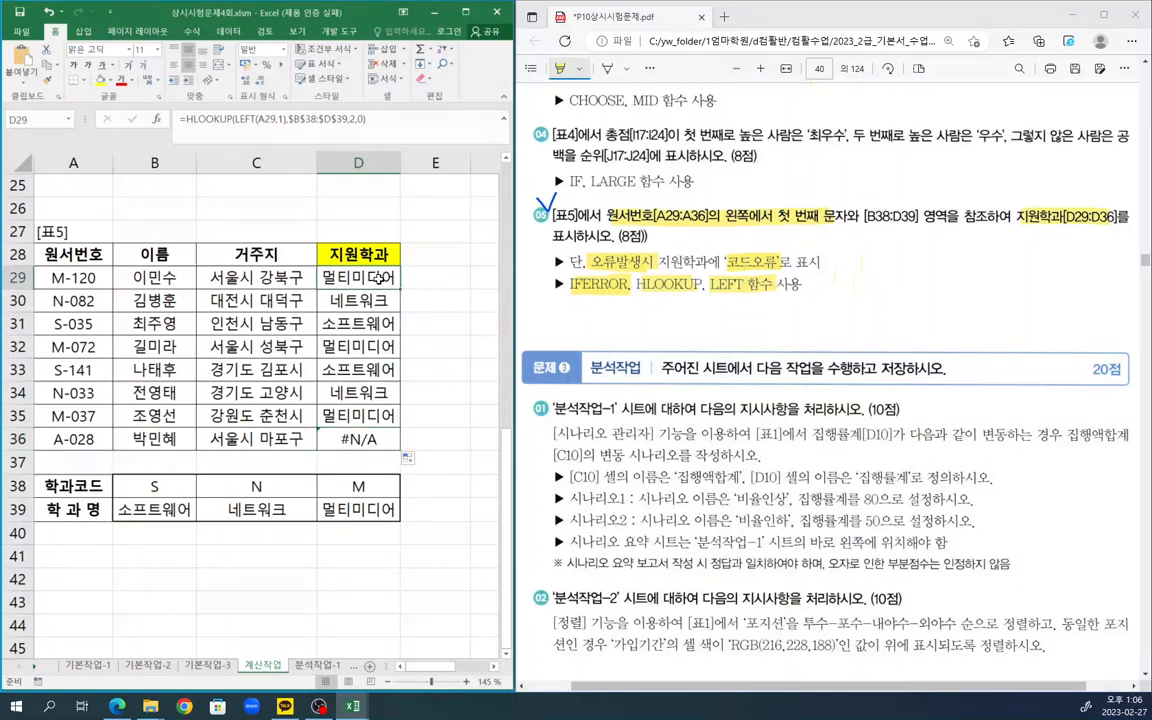
pyautogui.moveTo(357, 305); pyautogui.dragTo(350, 428)
pyautogui.press('Delete')
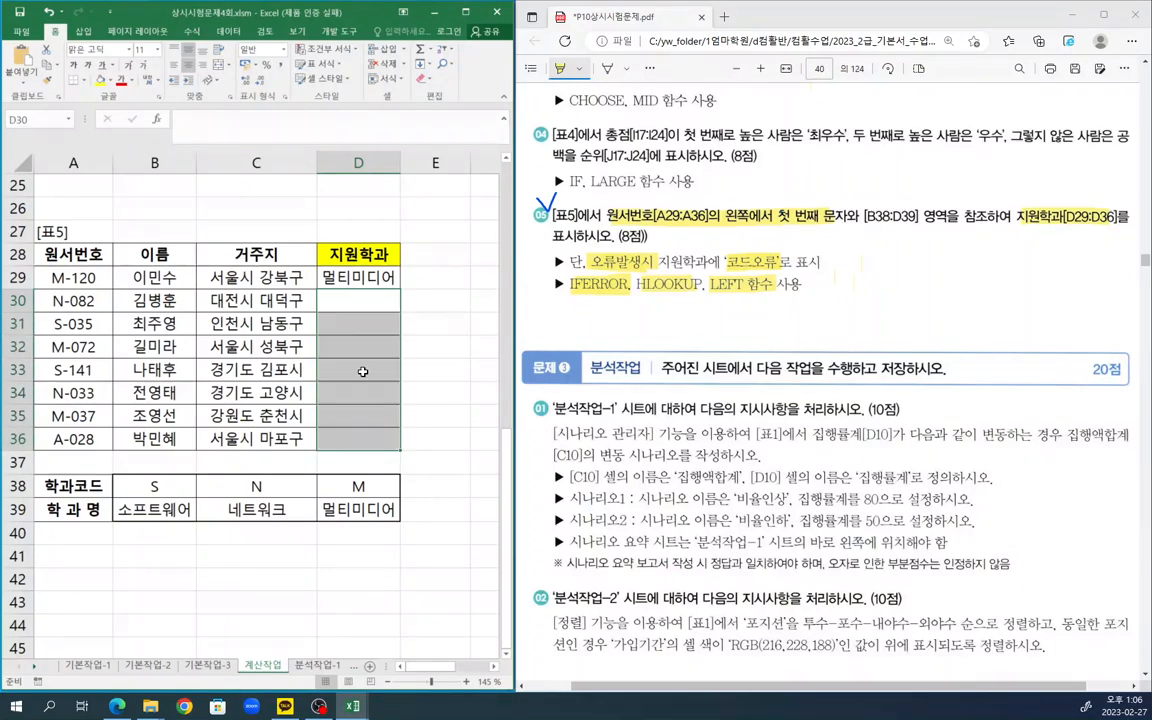
# - Wrap D29's HLOOKUP formula in IFERROR as its value and bring up the IFERROR arguments
pyautogui.click(376, 281)
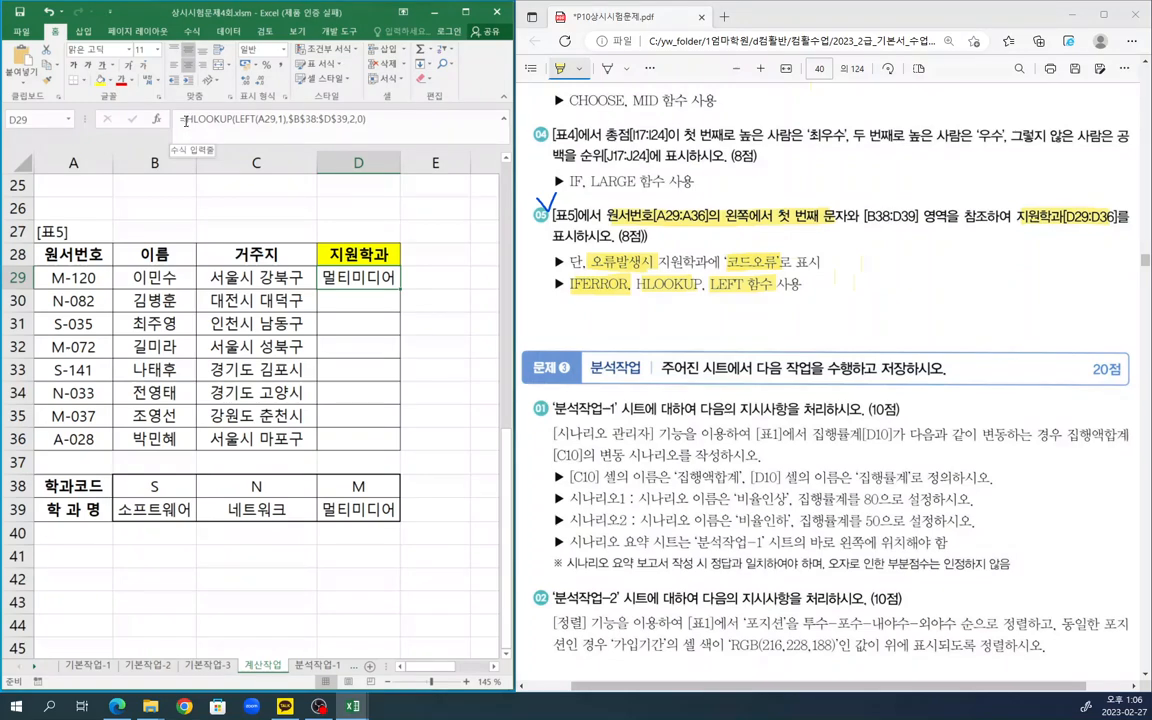
pyautogui.click(236, 120)
pyautogui.write('if')
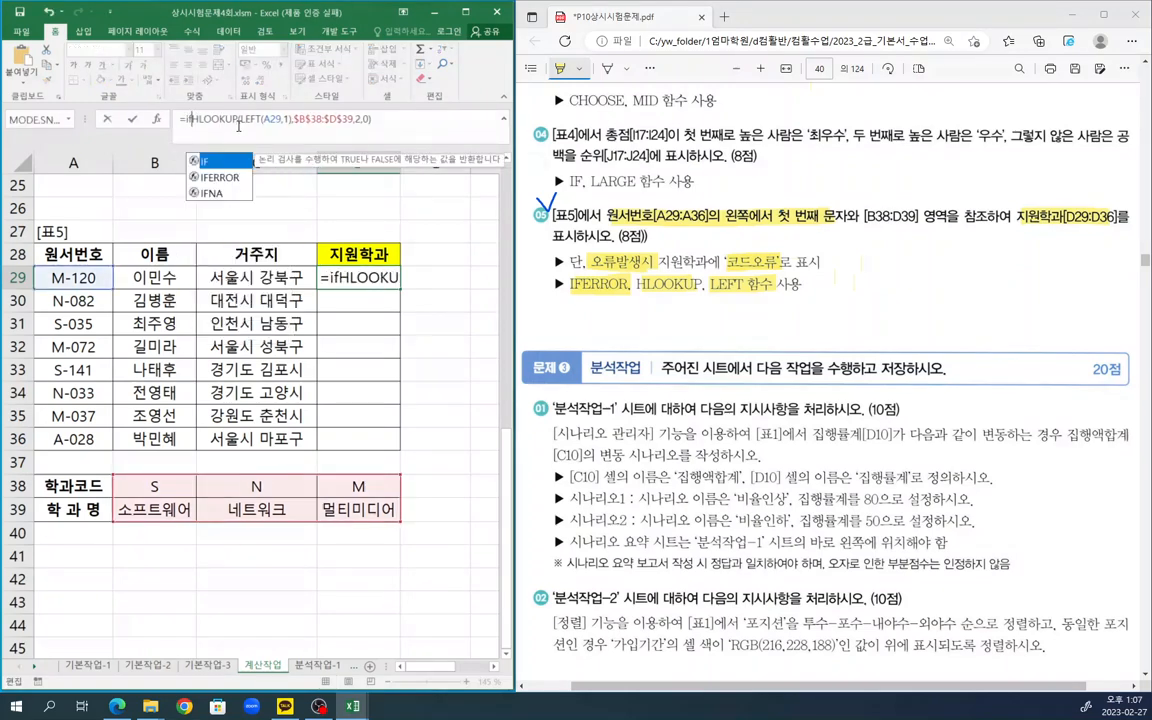
pyautogui.doubleClick(221, 177)
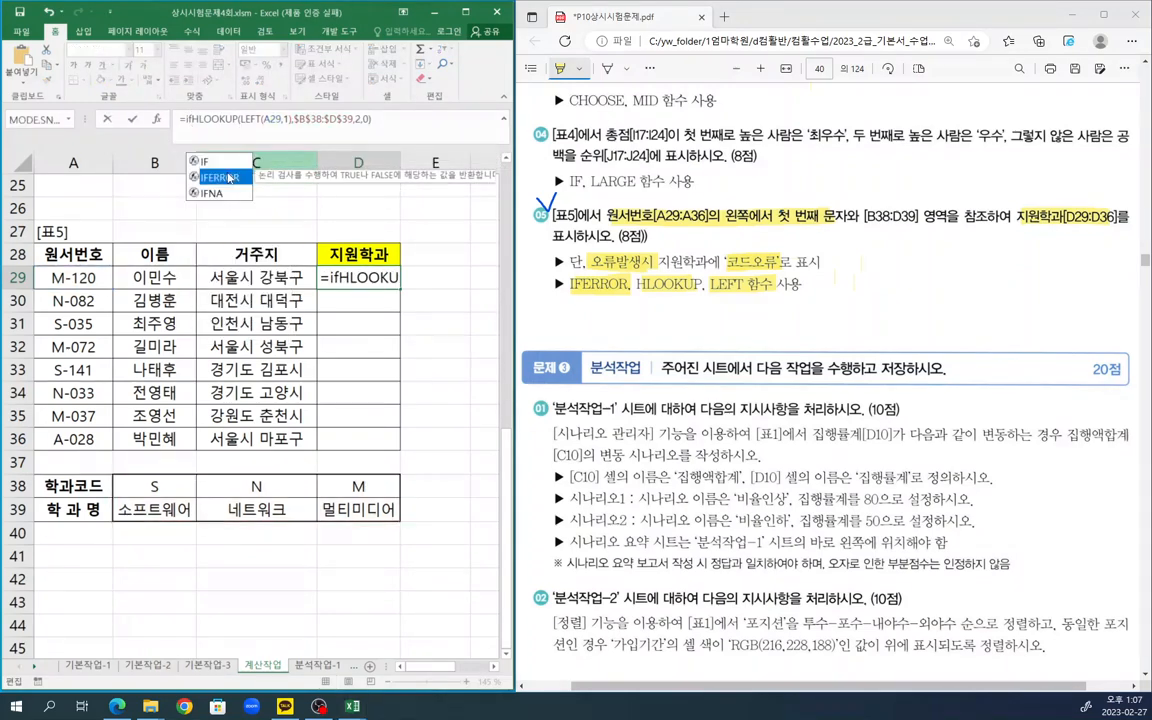
pyautogui.click(207, 118)
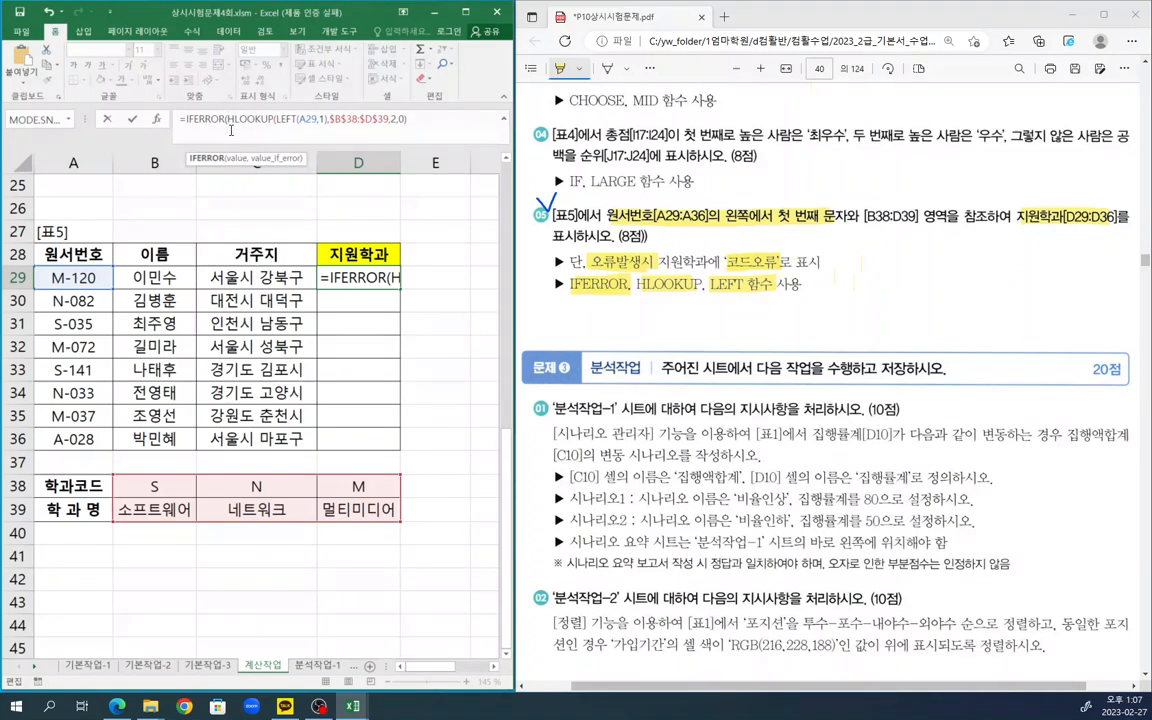
pyautogui.click(157, 120)
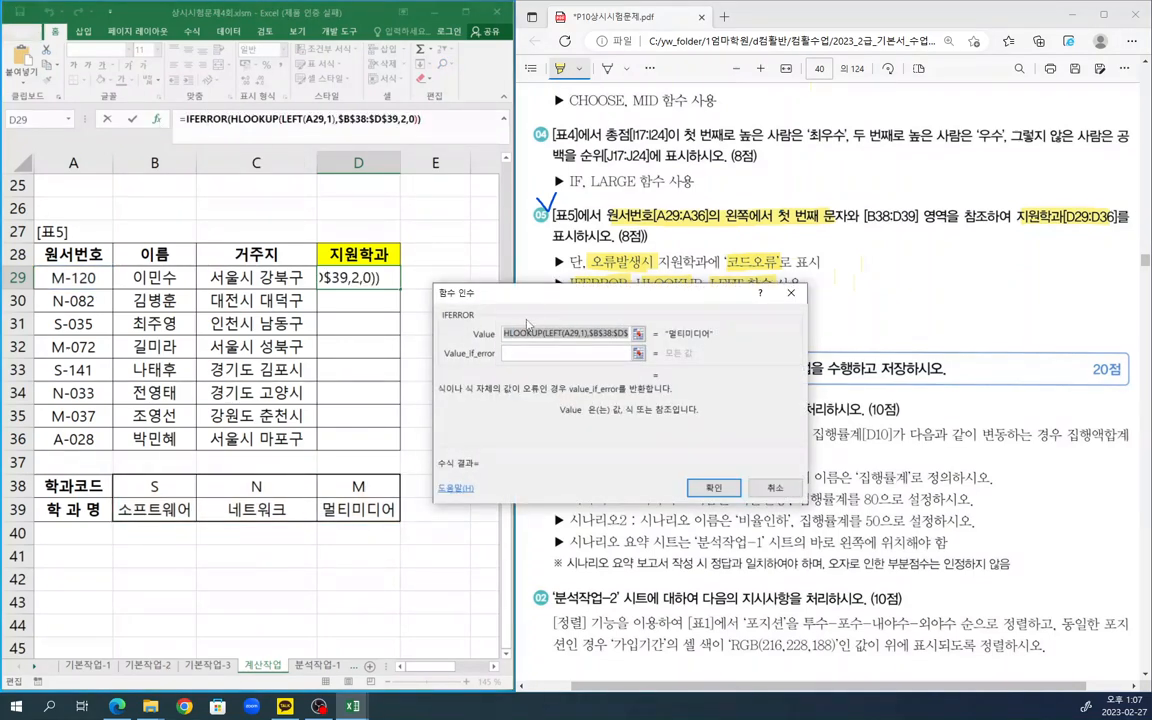
# - Set the value_if_error of D29's IFERROR to "코드오류" and complete the formula
pyautogui.moveTo(533, 302); pyautogui.dragTo(409, 312)
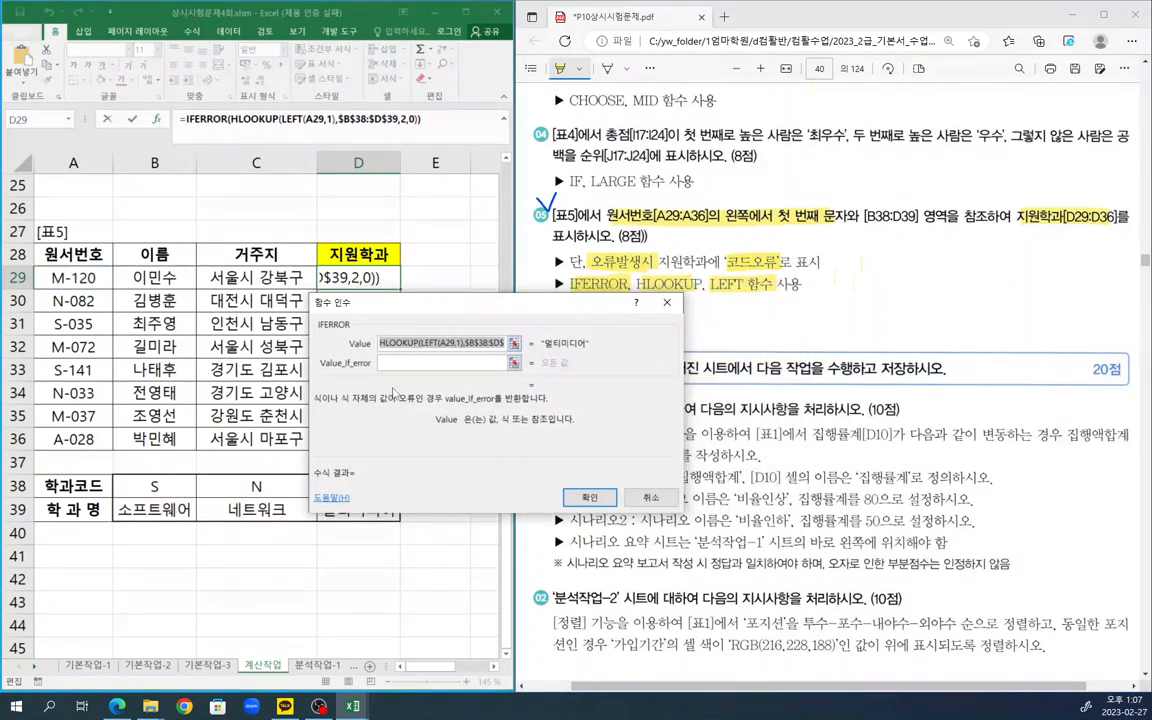
pyautogui.click(403, 366)
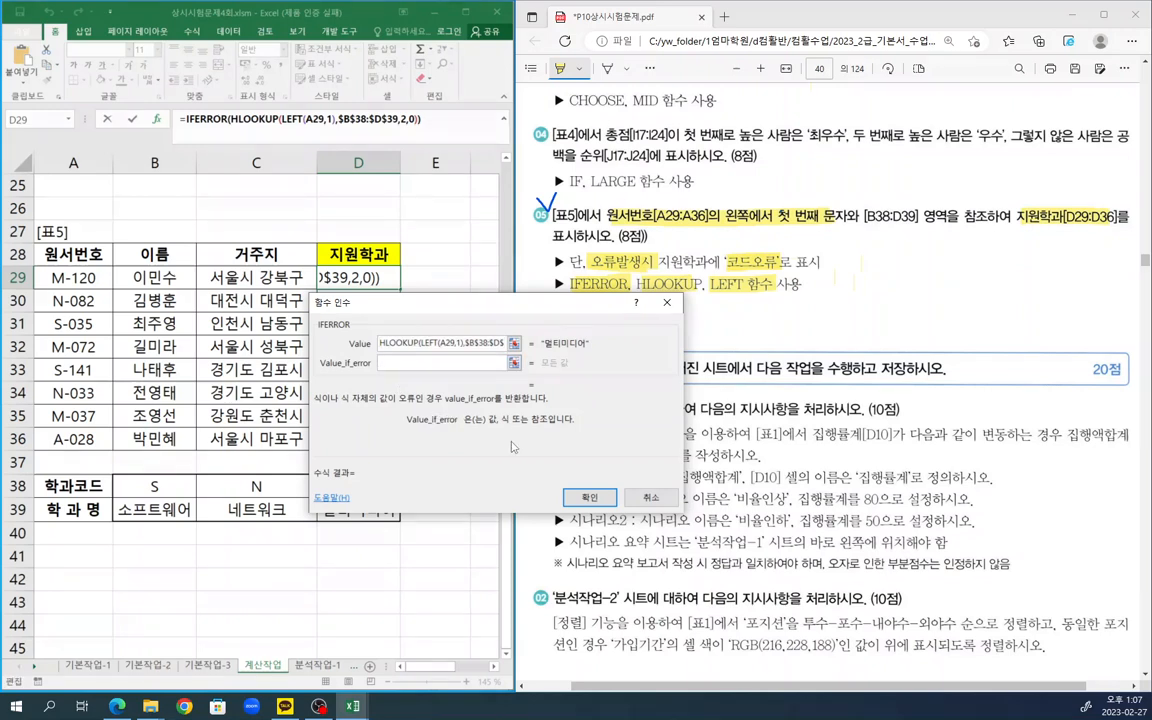
pyautogui.write('코드오류')
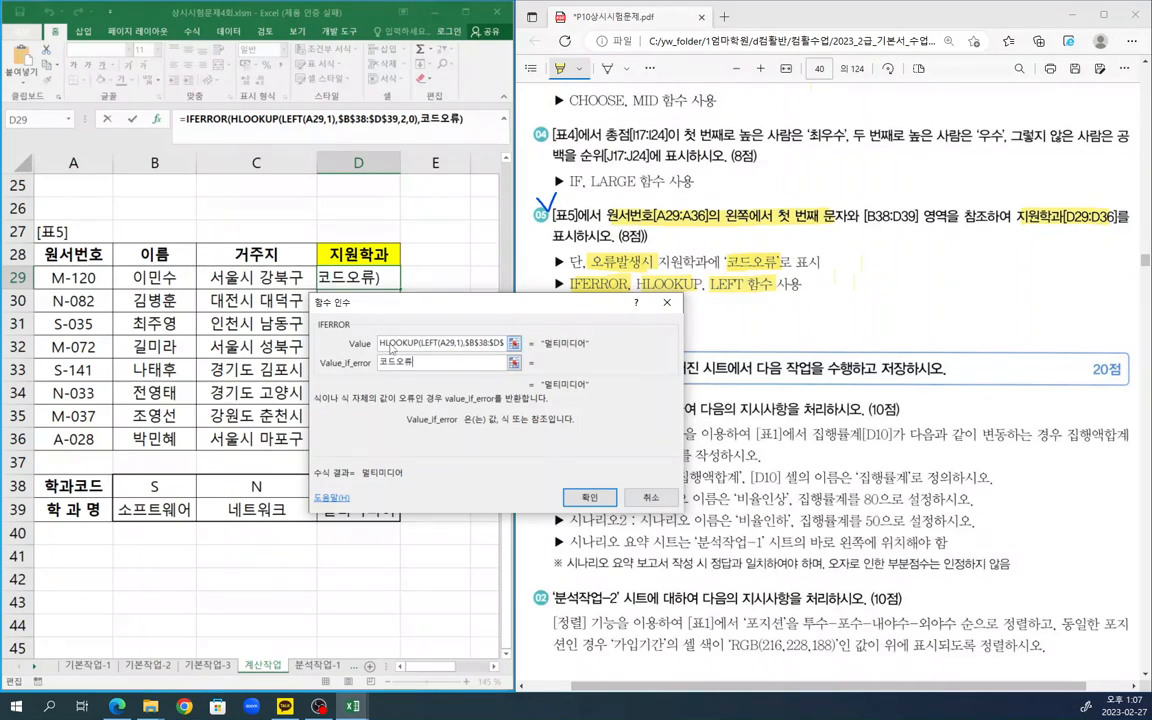
pyautogui.click(390, 345)
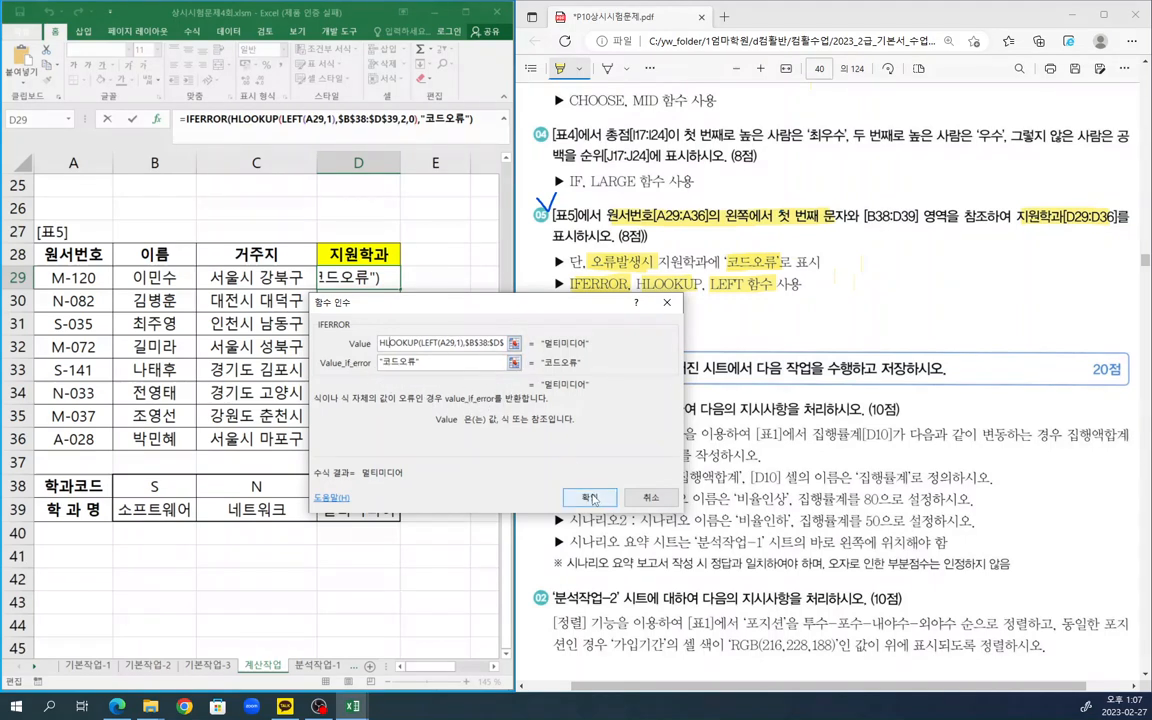
pyautogui.press('Return')
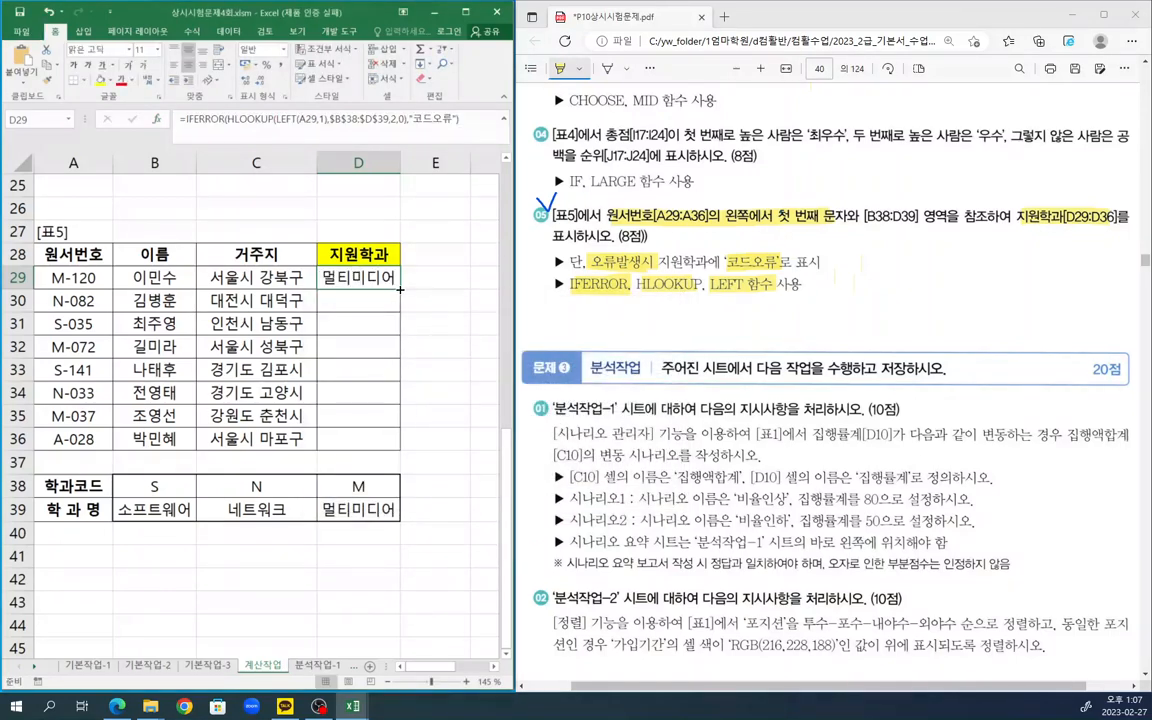
# - Fill the completed IFERROR formula from D29 down through D36 in the 지원학과 column
pyautogui.moveTo(400, 289); pyautogui.dragTo(405, 442)
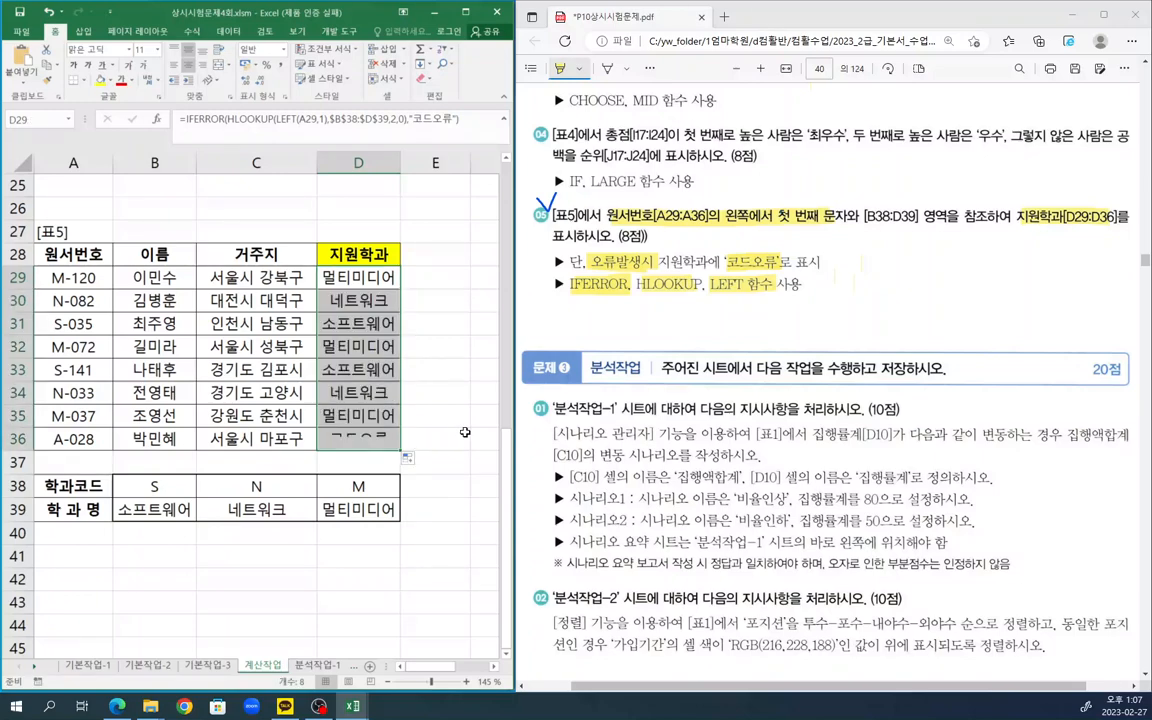
pyautogui.click(431, 442)
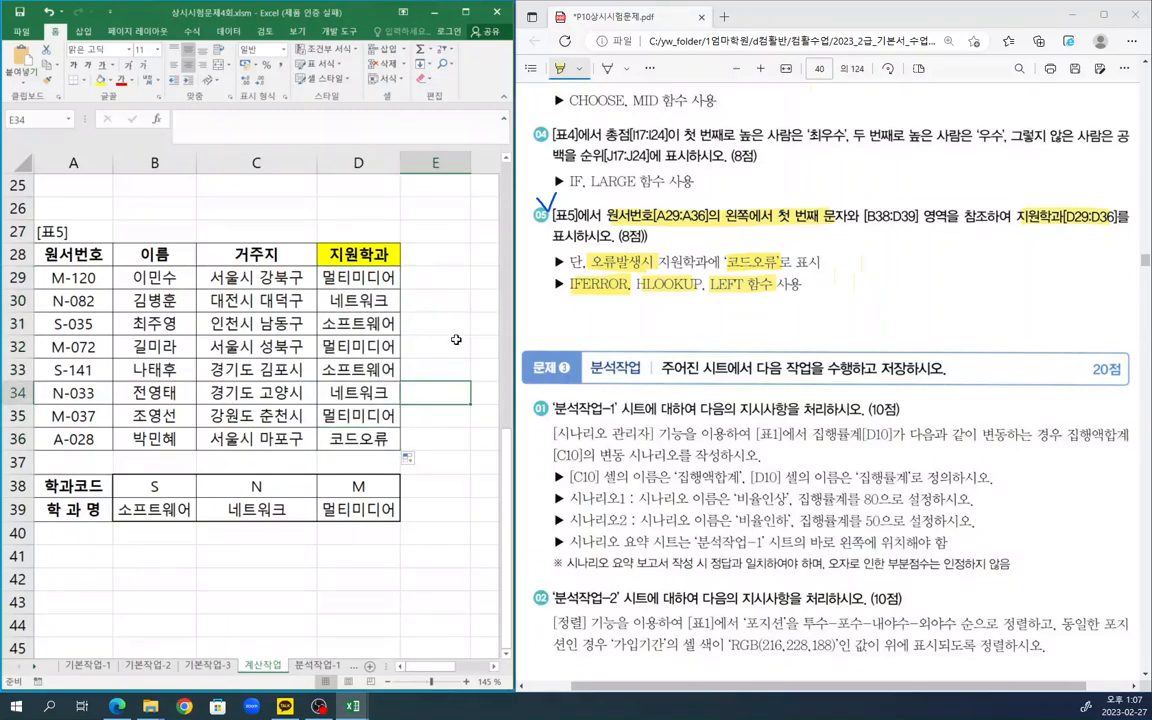
pyautogui.click(442, 275)
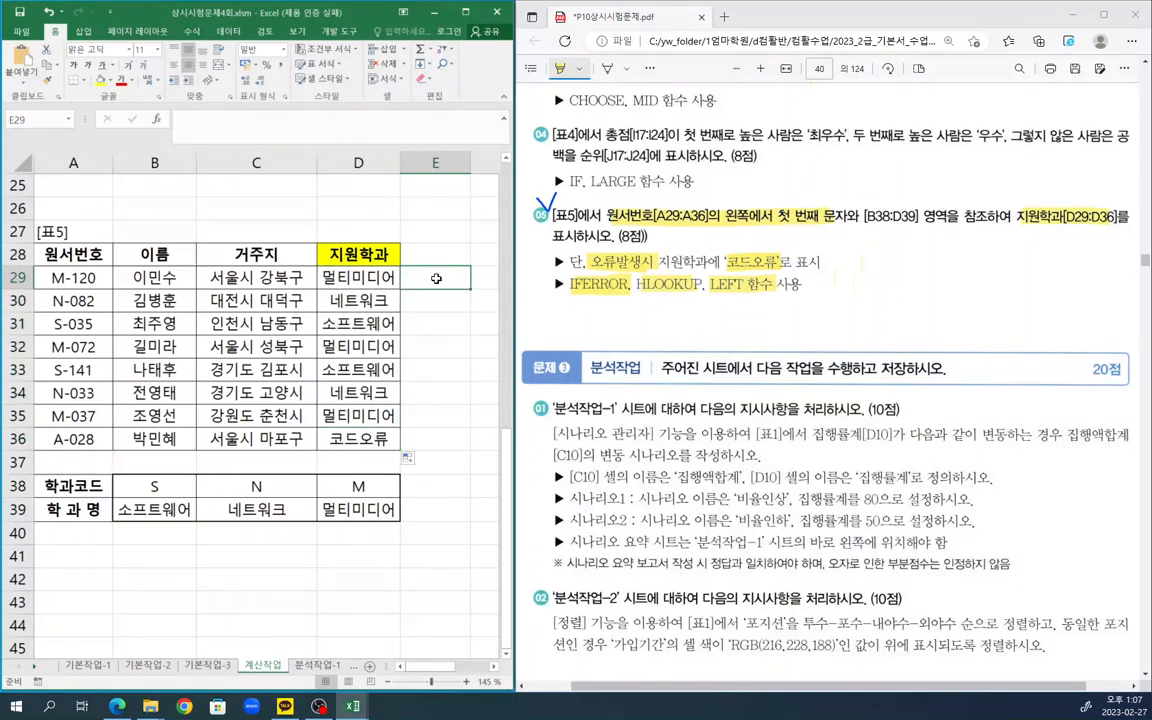